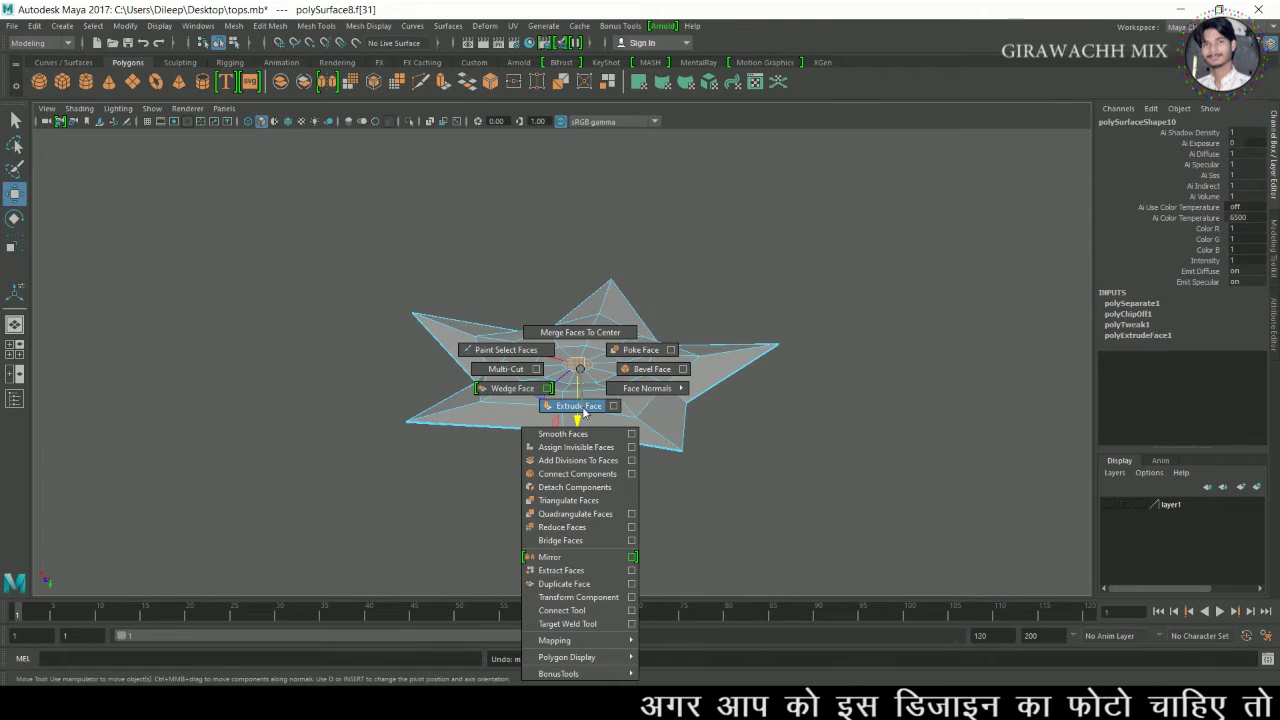
Extrude the small centre face on the star's underside and scale the new face inward.
click(581, 407)
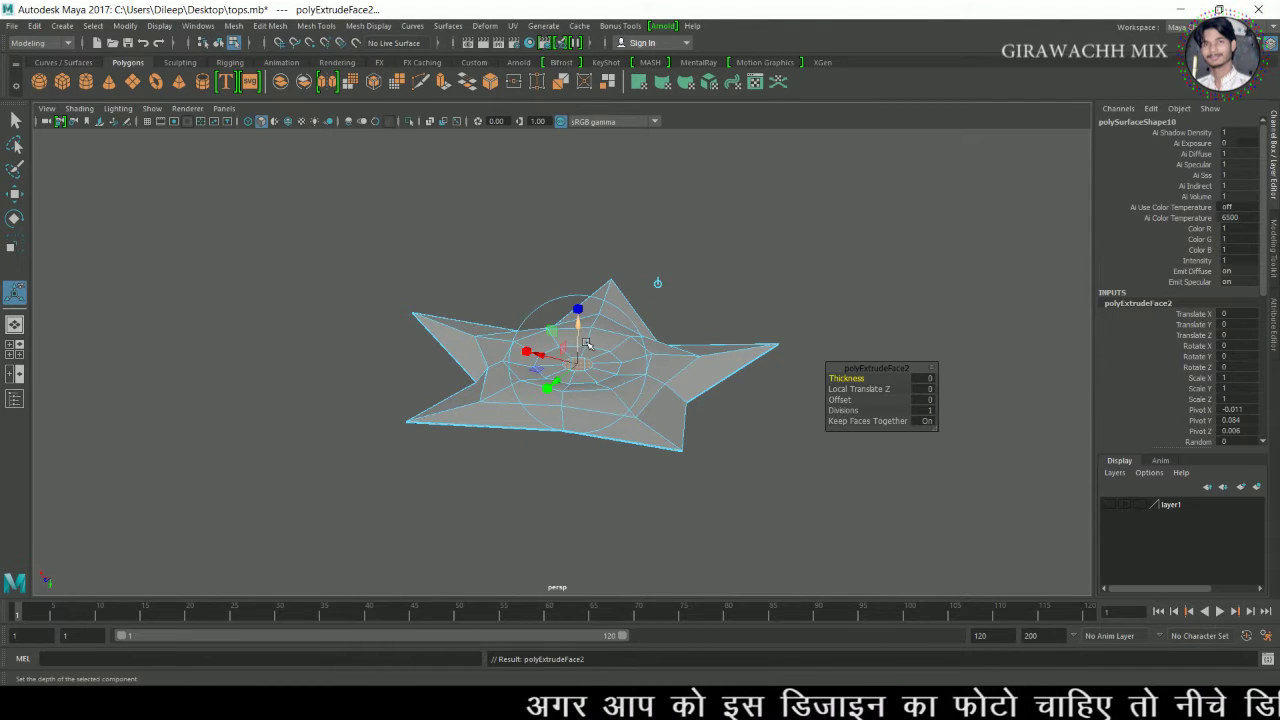
scroll(602, 370, up, 6)
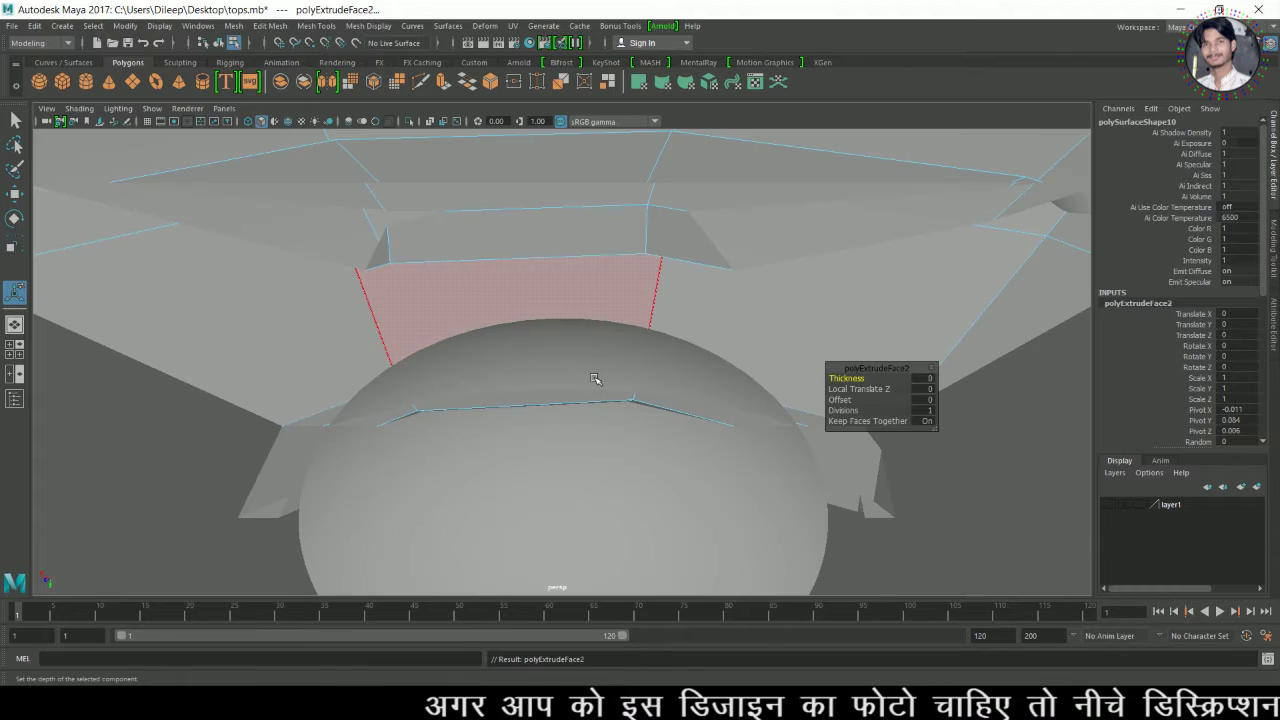
scroll(677, 397, down, 5)
scroll(709, 423, up, 5)
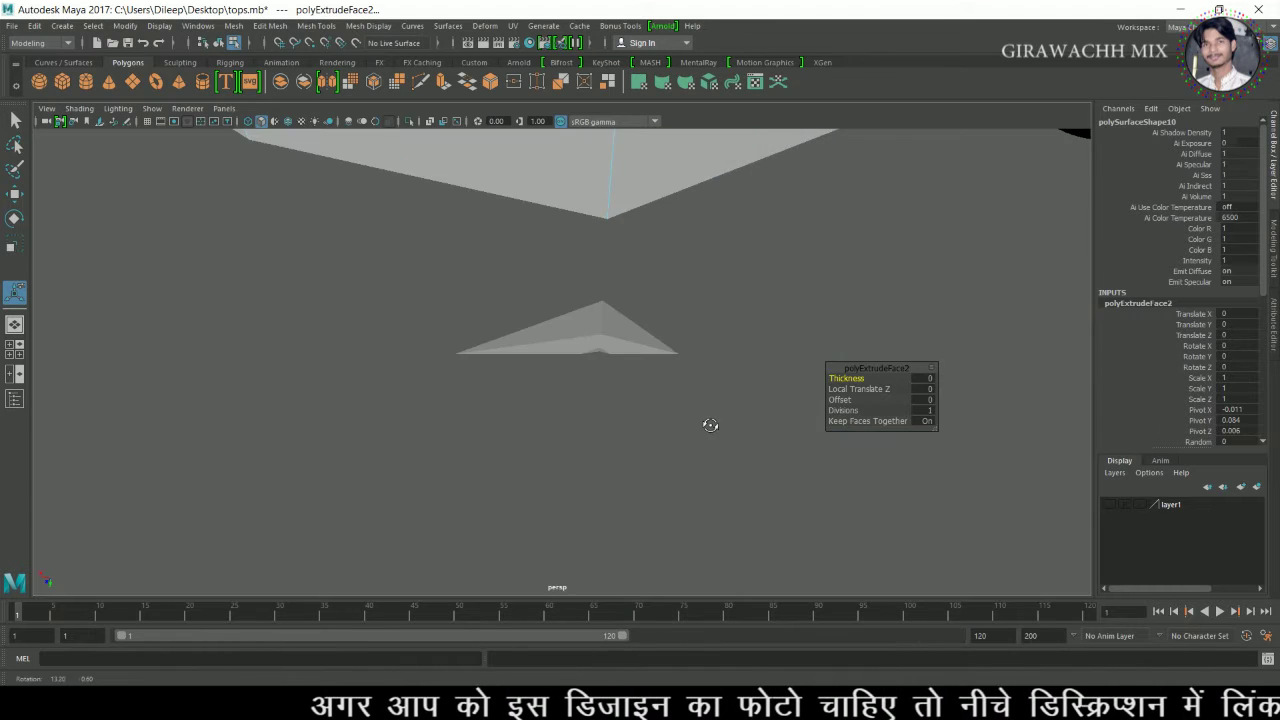
scroll(611, 421, down, 5)
scroll(611, 421, down, 1)
alt+drag(611, 421, 622, 416)
key(r)
drag(569, 372, 546, 373)
Extrude the scaled centre face again and pull it out by a little over 0.2 into a long straight post.
shift+right_drag(550, 373, 545, 406)
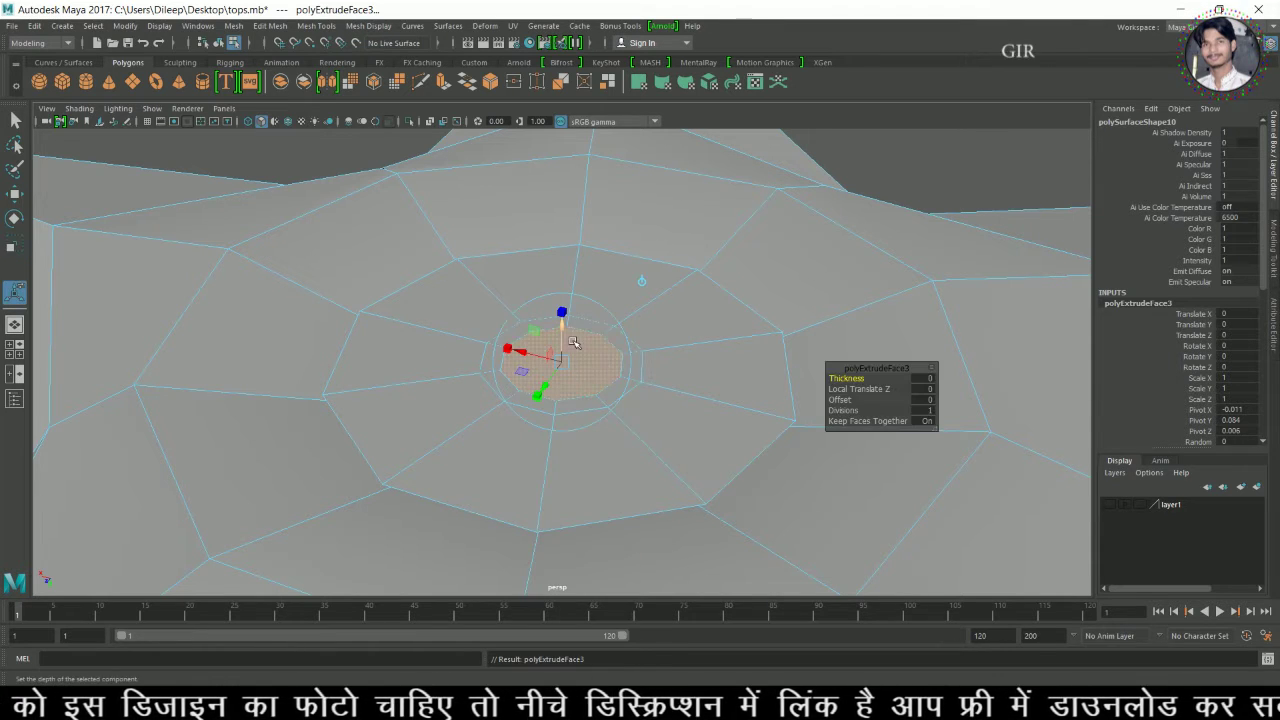
drag(565, 335, 567, 162)
scroll(469, 383, down, 10)
alt+drag(526, 362, 371, 478)
alt+drag(685, 433, 628, 521)
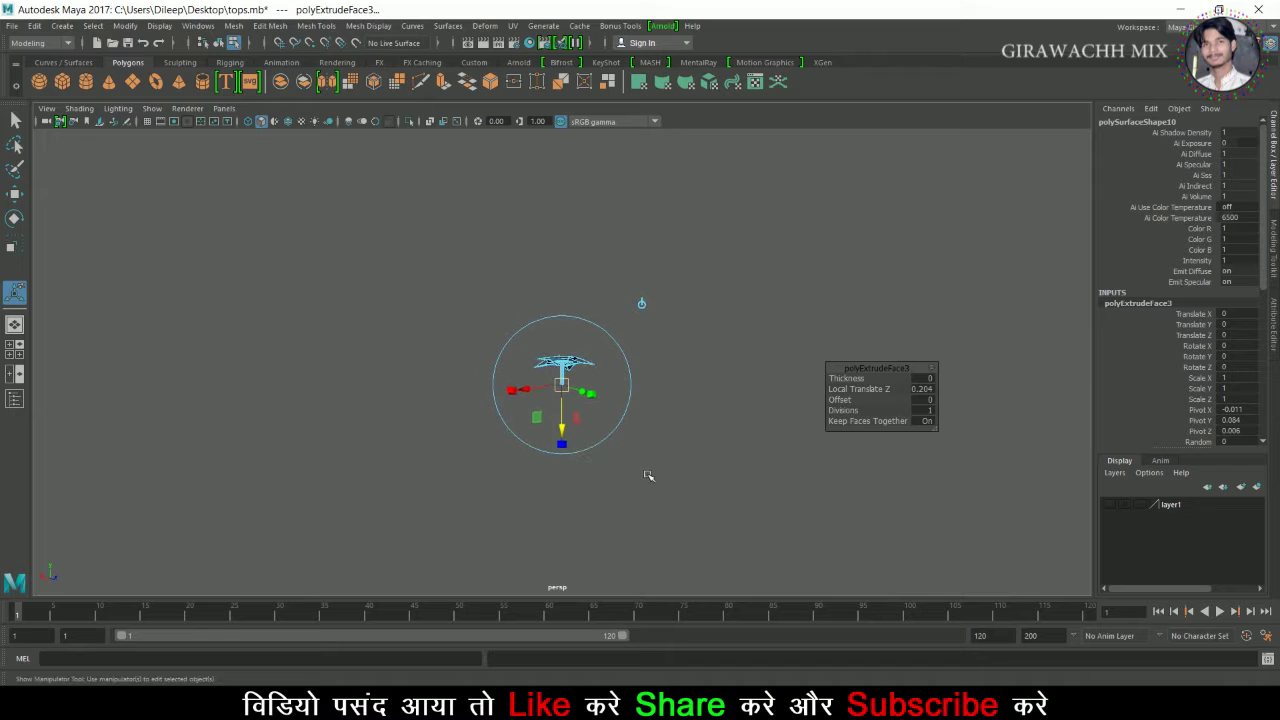
alt+drag(656, 514, 601, 477)
alt+right_drag(543, 456, 1003, 508)
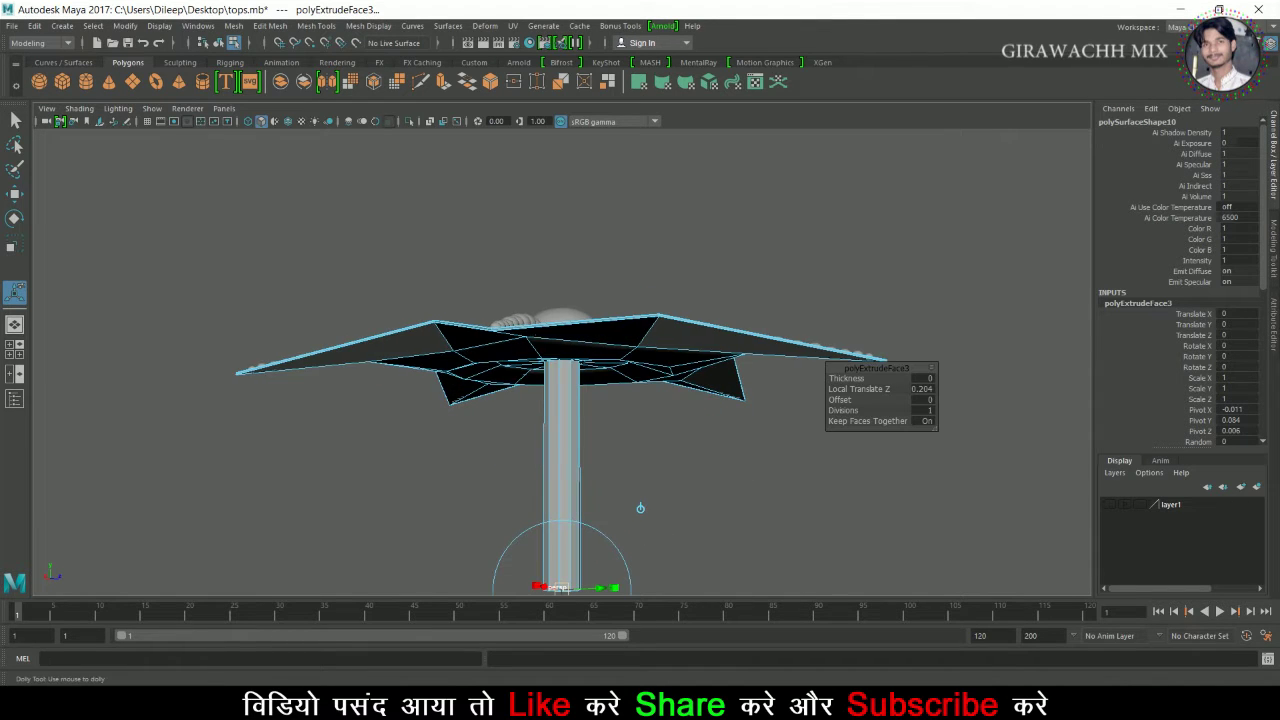
alt+right_drag(880, 508, 678, 506)
alt+right_drag(773, 493, 808, 496)
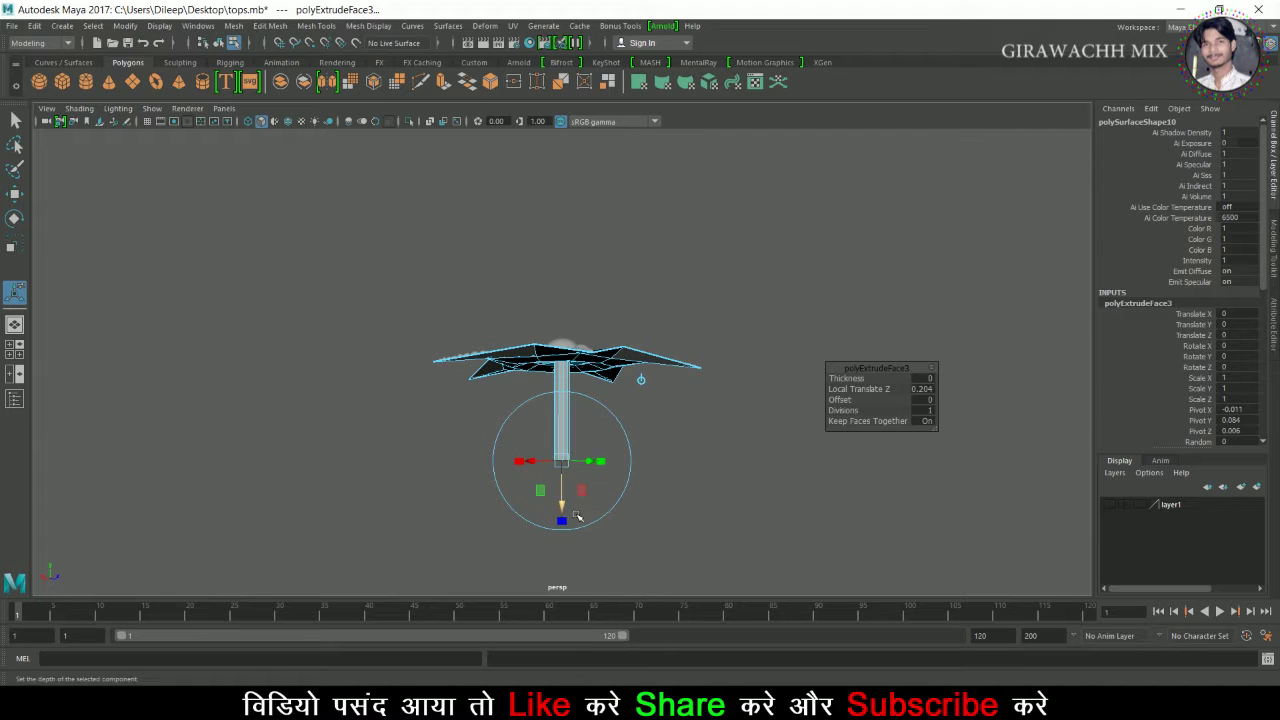
drag(578, 515, 577, 535)
alt+drag(533, 491, 541, 519)
right_drag(562, 357, 695, 236)
click(701, 388)
Extract the faces of the long post from the star's underside as a separate object.
alt+drag(718, 390, 747, 483)
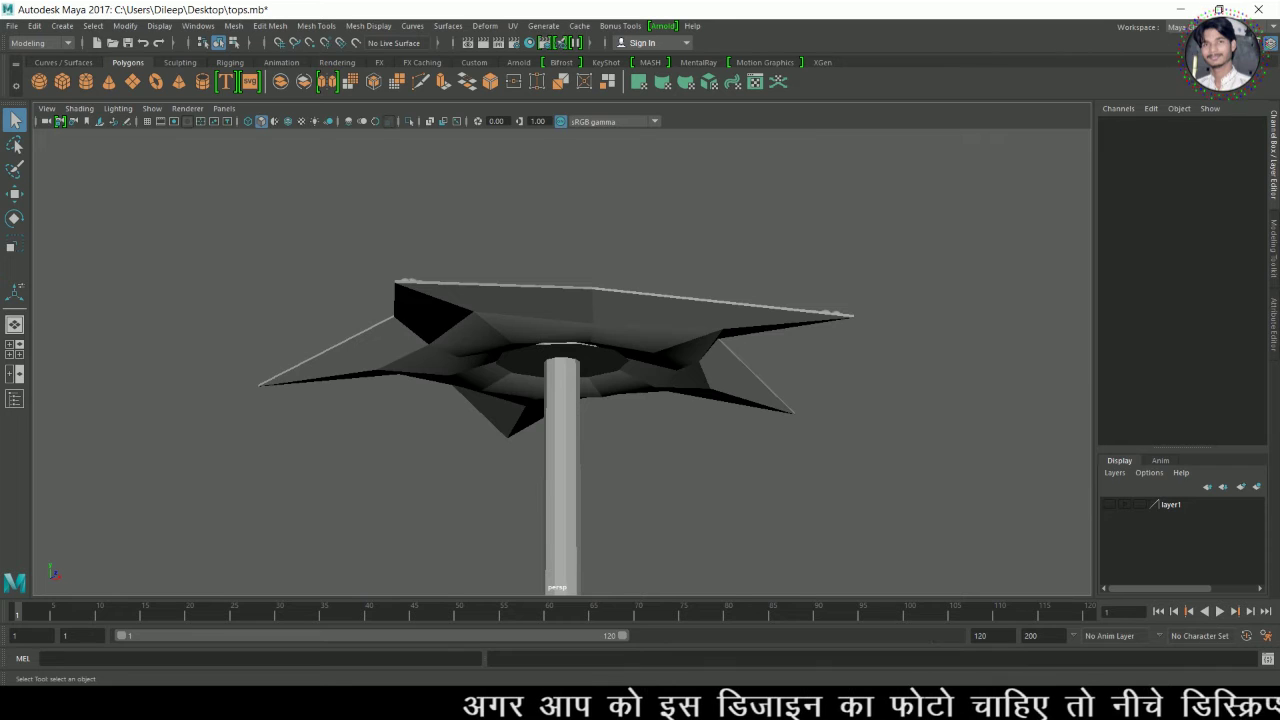
click(560, 488)
alt+right_drag(514, 498, 473, 500)
right_drag(561, 310, 563, 356)
drag(498, 454, 627, 551)
shift+right_drag(561, 402, 561, 608)
right_drag(561, 459, 617, 290)
click(640, 452)
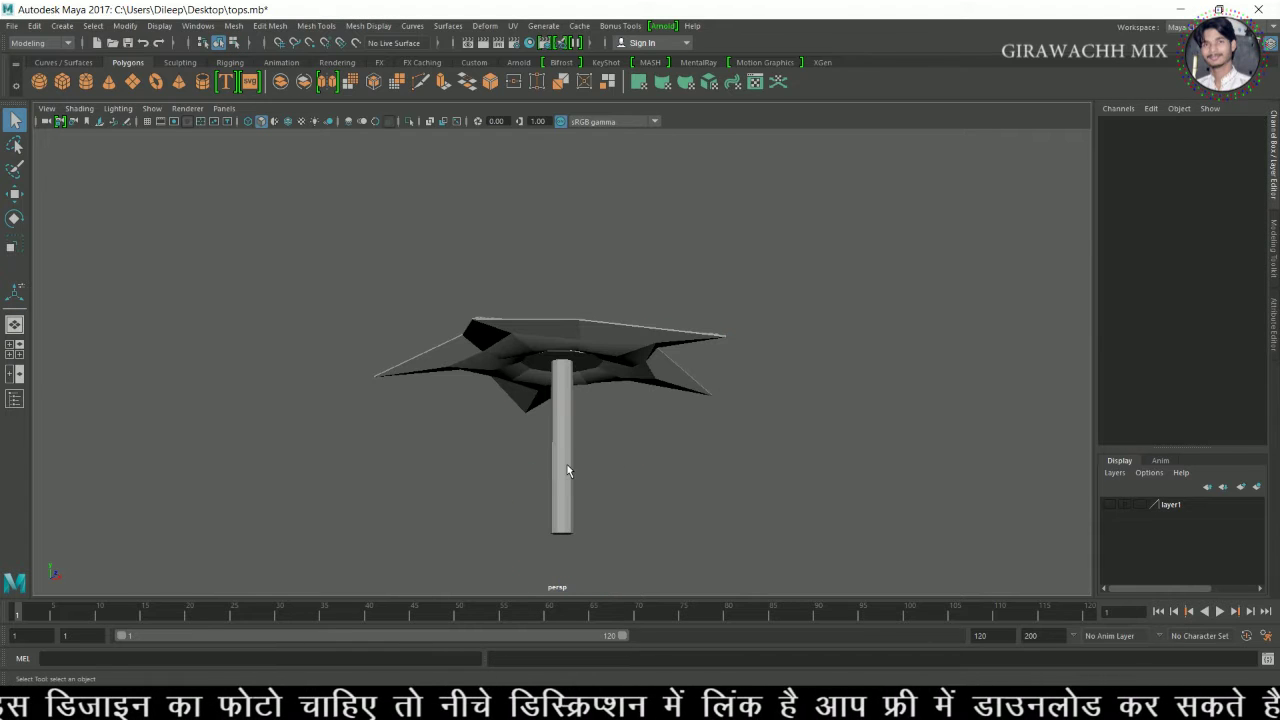
Insert one edge loop near the lower end and one near the upper end of the separated post.
click(566, 468)
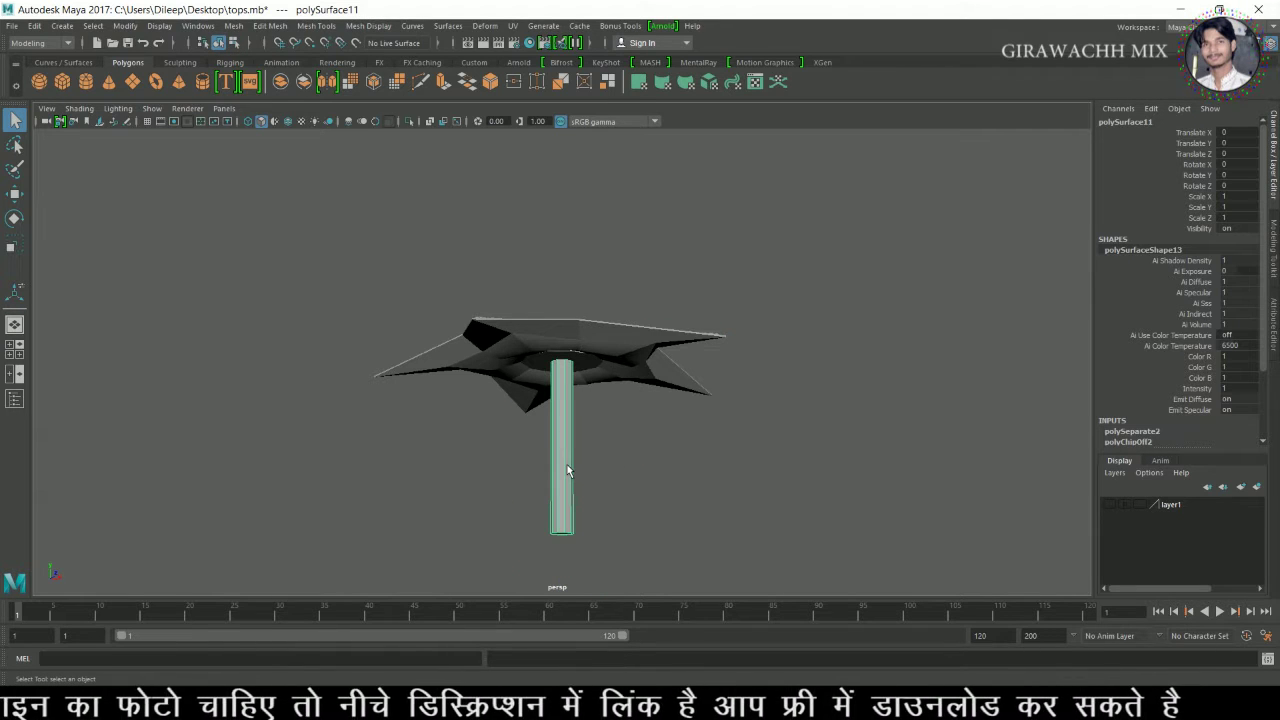
shift+right_drag(560, 465, 462, 393)
drag(572, 531, 575, 540)
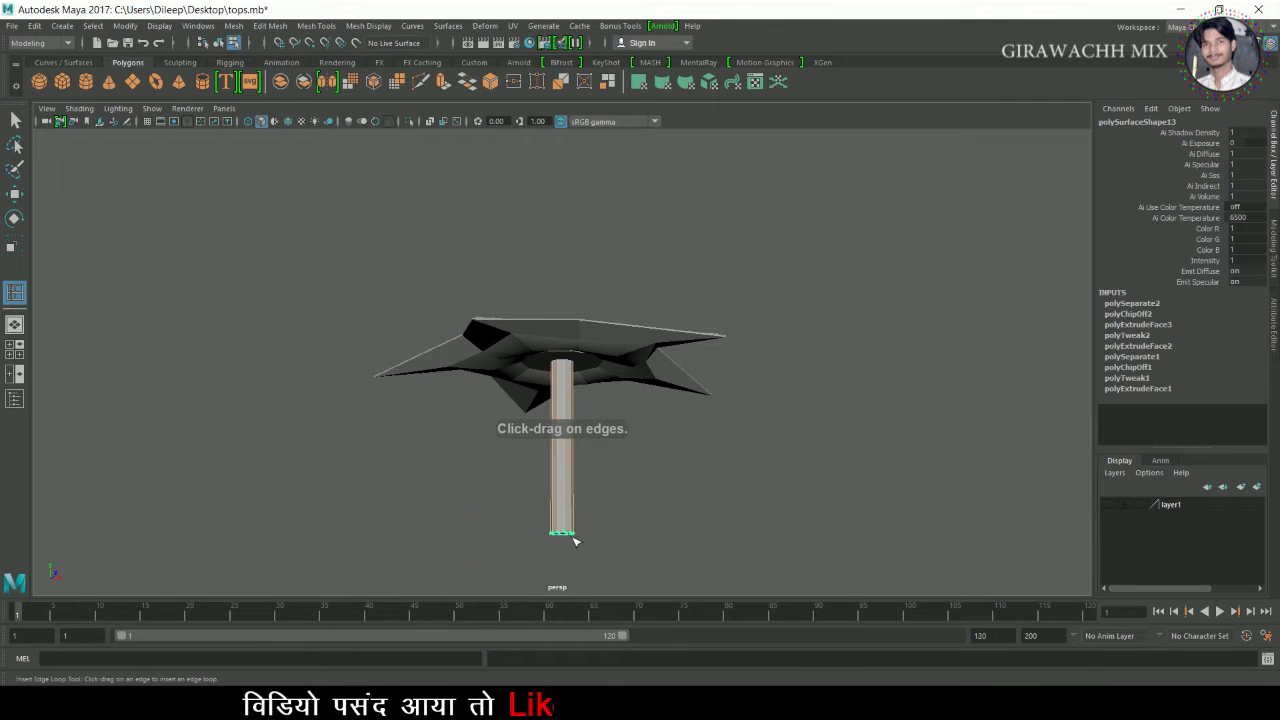
click(571, 421)
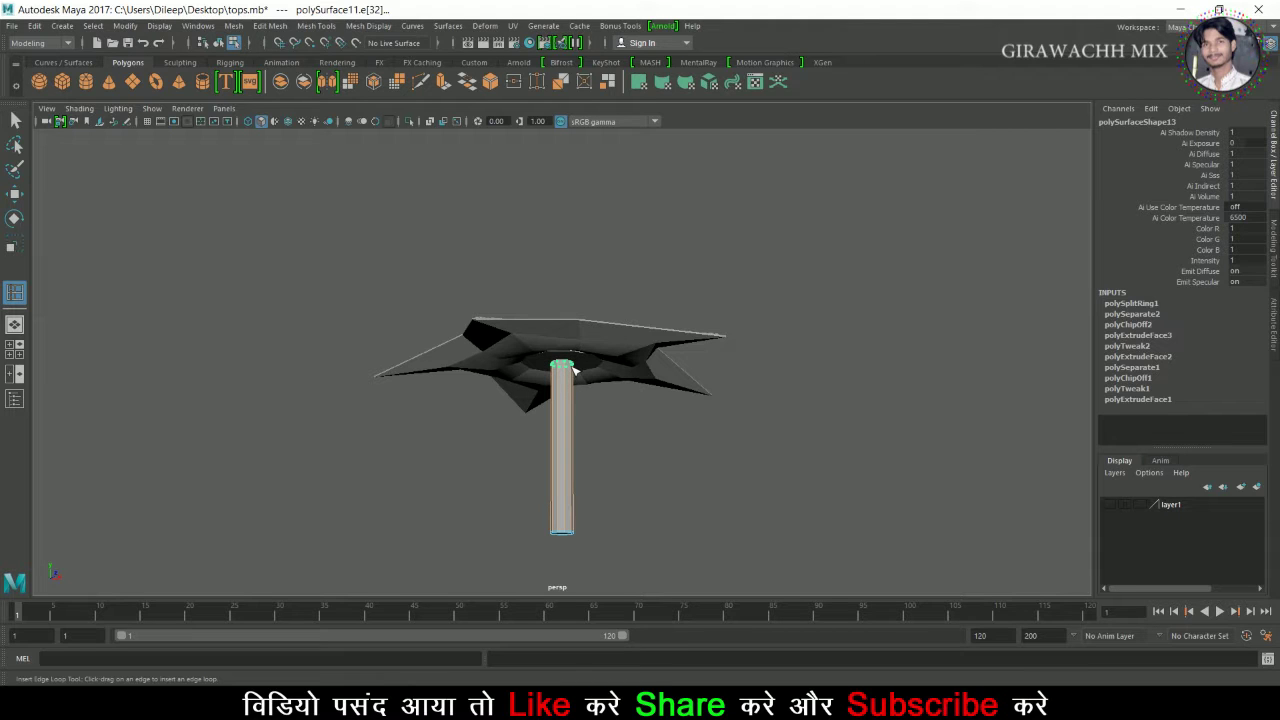
click(563, 364)
key(w)
right_drag(571, 416, 733, 240)
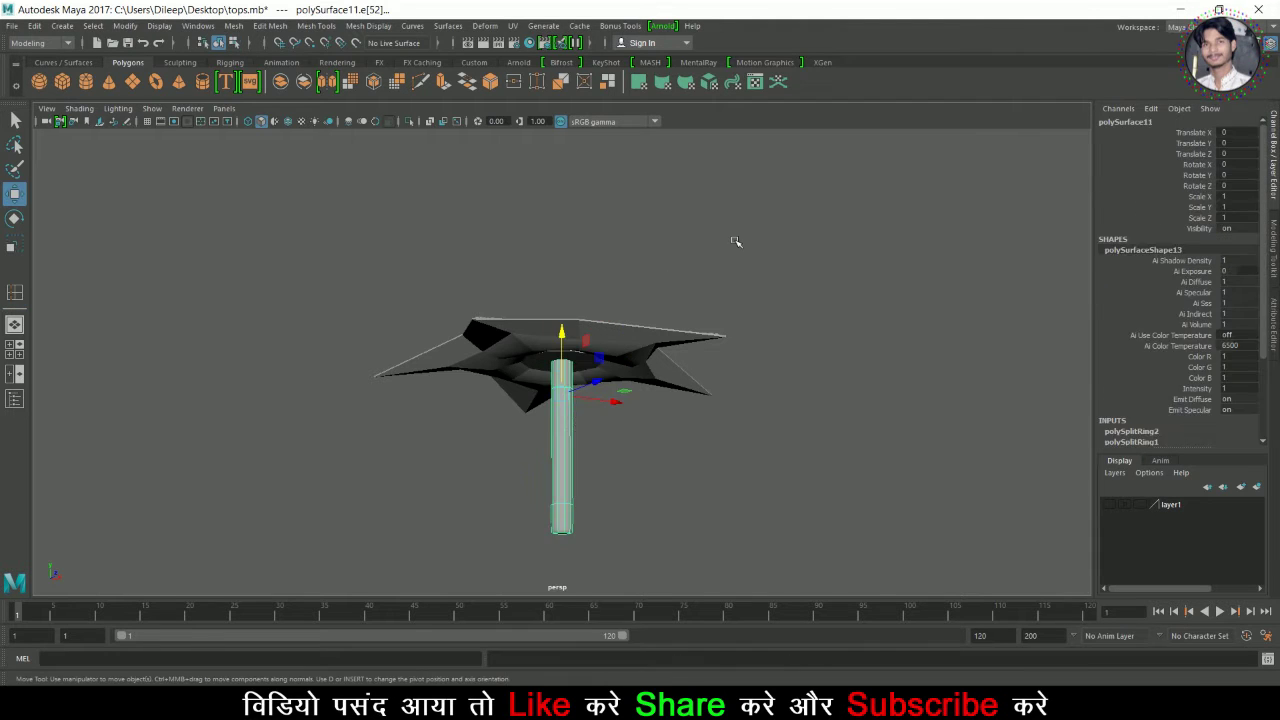
click(733, 241)
Raise the post along Y by about 0.004 toward the star's underside.
scroll(845, 488, up, 4)
alt+drag(594, 490, 660, 476)
alt+right_drag(660, 476, 738, 490)
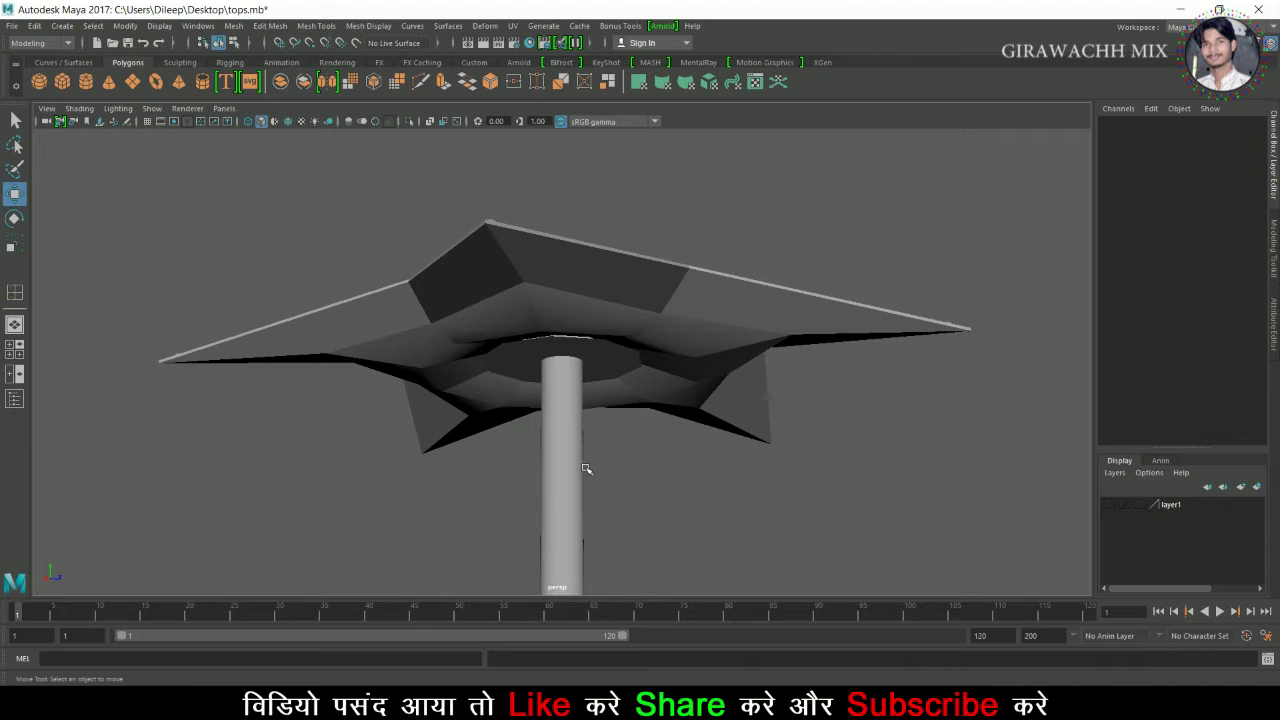
click(565, 463)
alt+drag(567, 470, 491, 500)
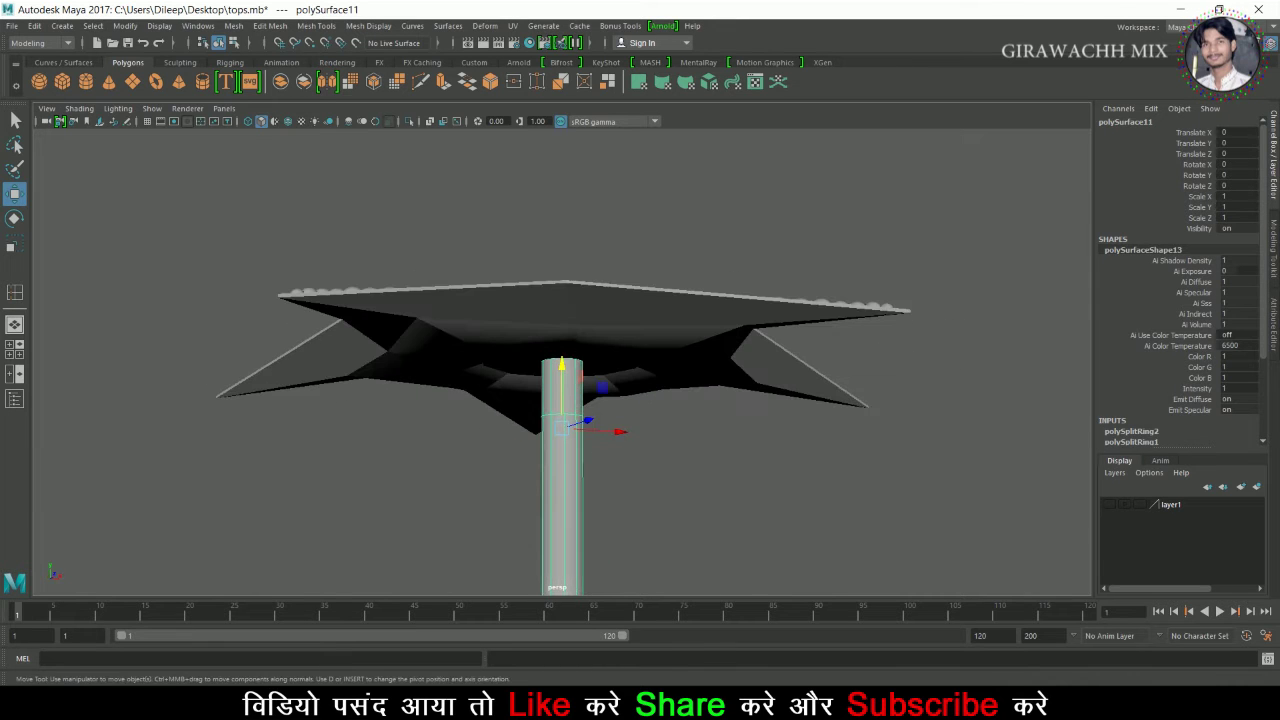
drag(586, 414, 574, 378)
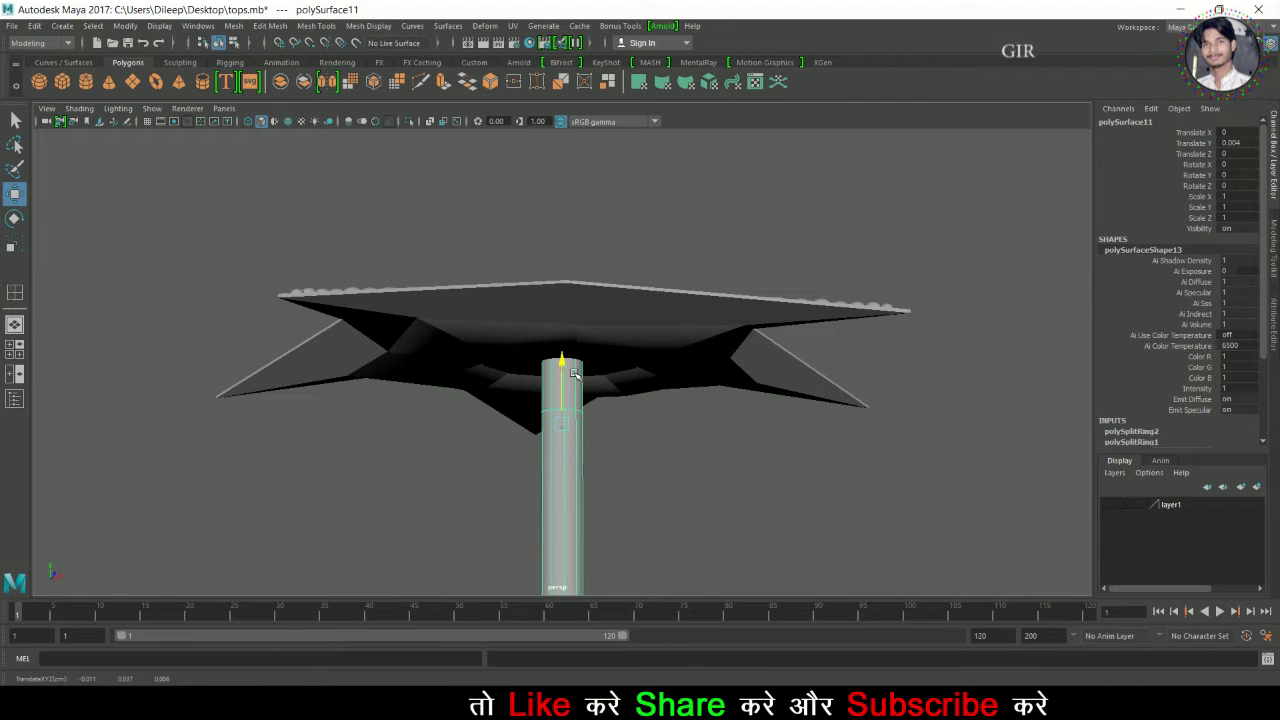
Check in the front and perspective views how the post's upper end meets the star.
key(space)
key(space)
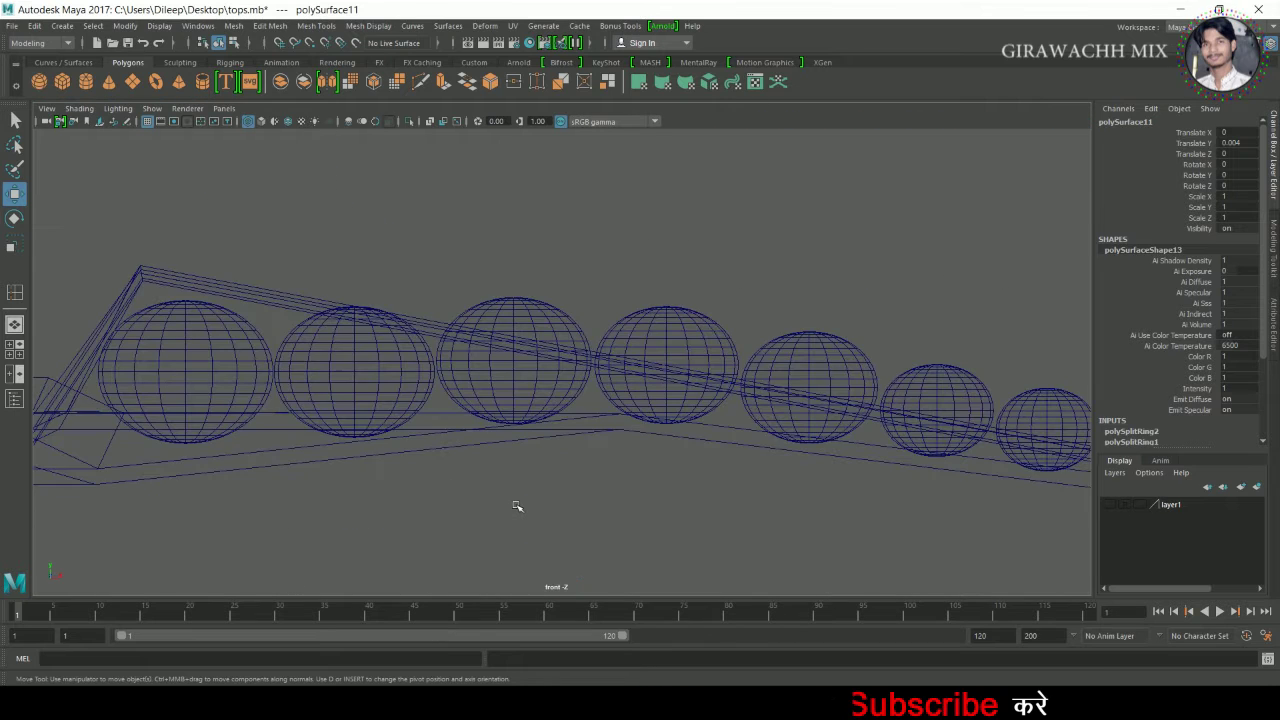
key(f)
alt+right_drag(605, 412, 705, 390)
alt+middle_drag(705, 390, 706, 558)
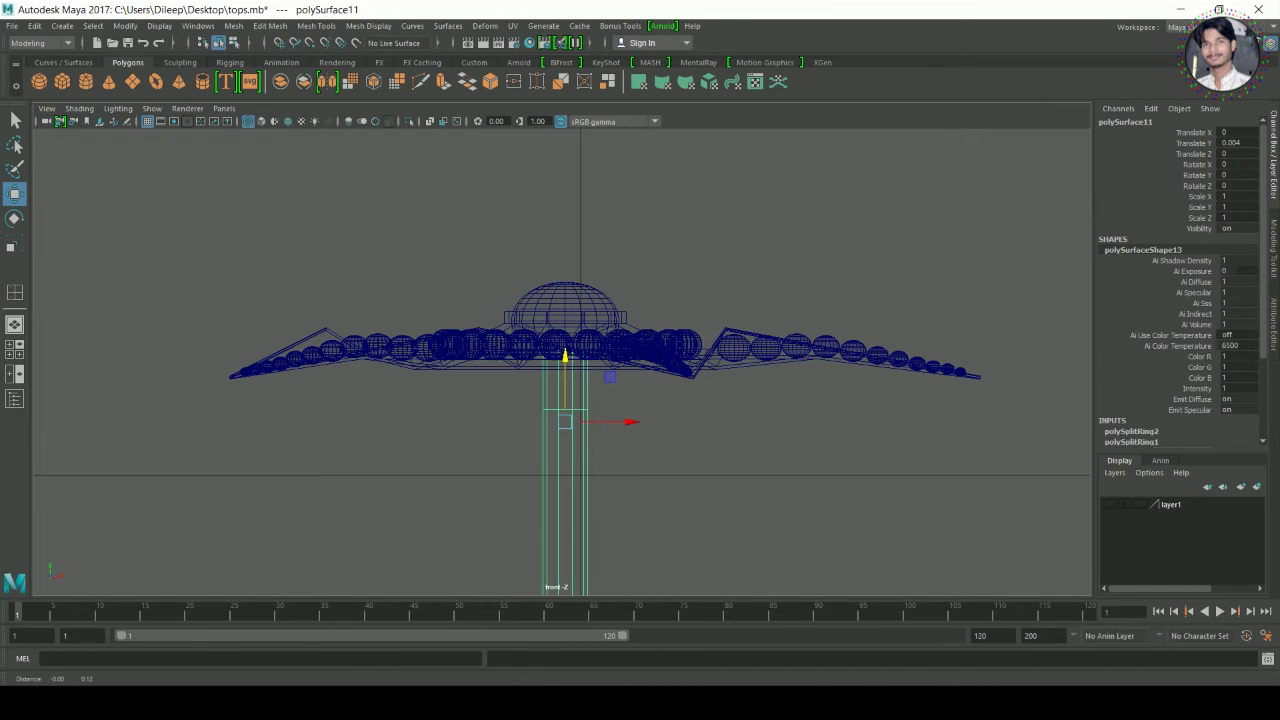
alt+right_drag(700, 540, 826, 502)
key(space)
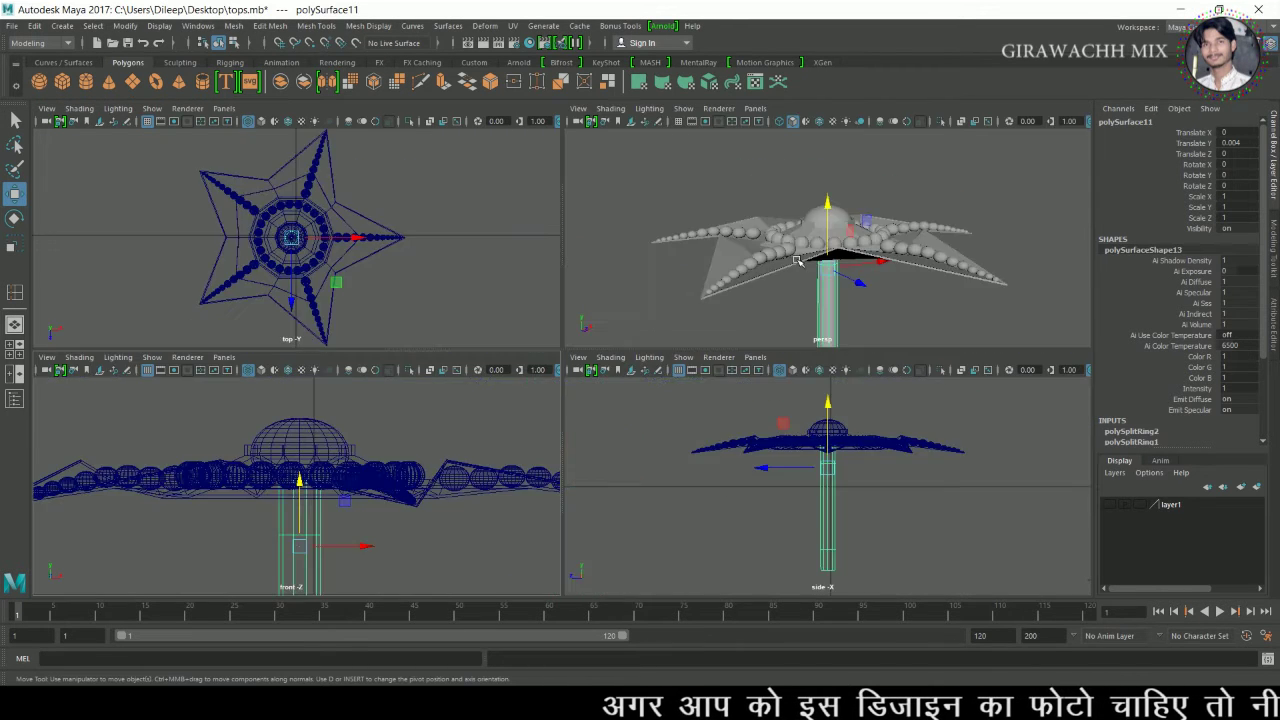
key(space)
alt+drag(605, 345, 405, 290)
right_drag(566, 309, 772, 218)
click(826, 262)
Inspect the whole star and its post from above, from the side and from below.
scroll(757, 397, down, 5)
alt+drag(757, 397, 940, 540)
scroll(777, 491, up, 4)
alt+drag(774, 560, 296, 436)
click(566, 513)
click(737, 514)
alt+drag(508, 531, 521, 462)
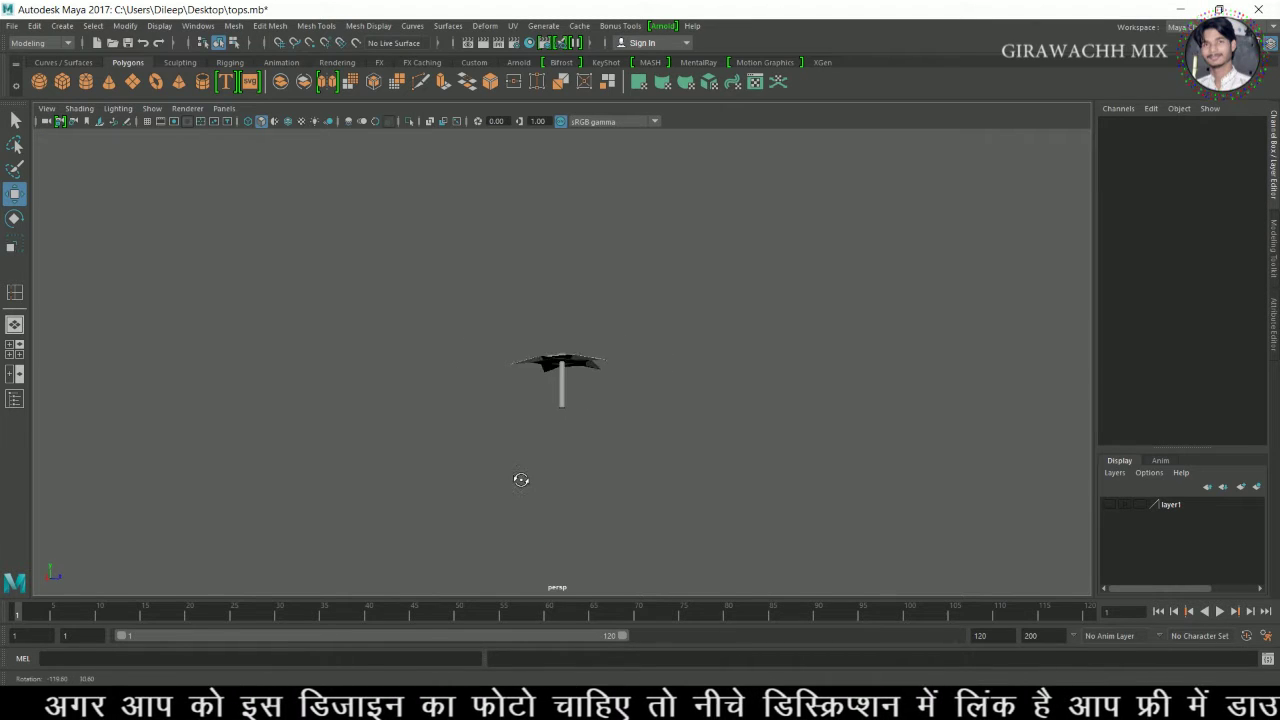
alt+drag(351, 458, 343, 491)
scroll(726, 529, up, 8)
alt+drag(726, 529, 594, 471)
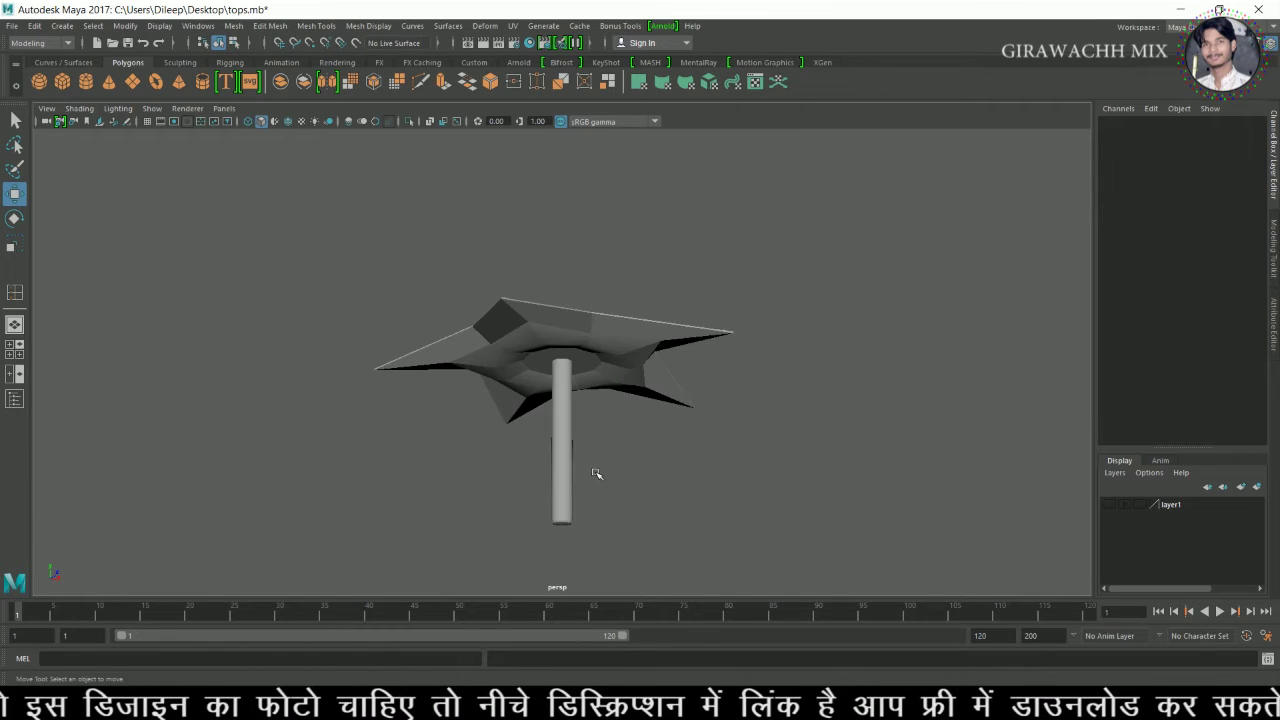
Scale the post to about 0.92 overall, and stretch its length to a Y scale of about 1.012.
scroll(592, 490, up, 2)
click(569, 492)
scroll(568, 493, up, 1)
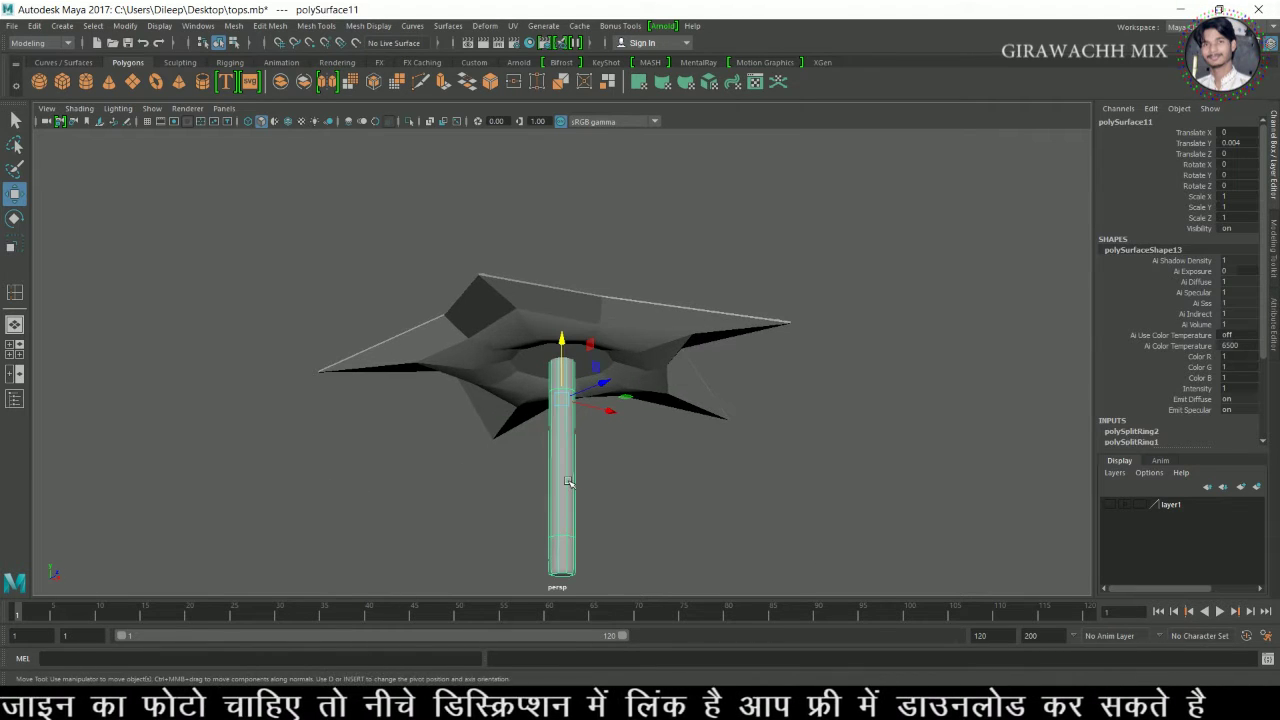
key(r)
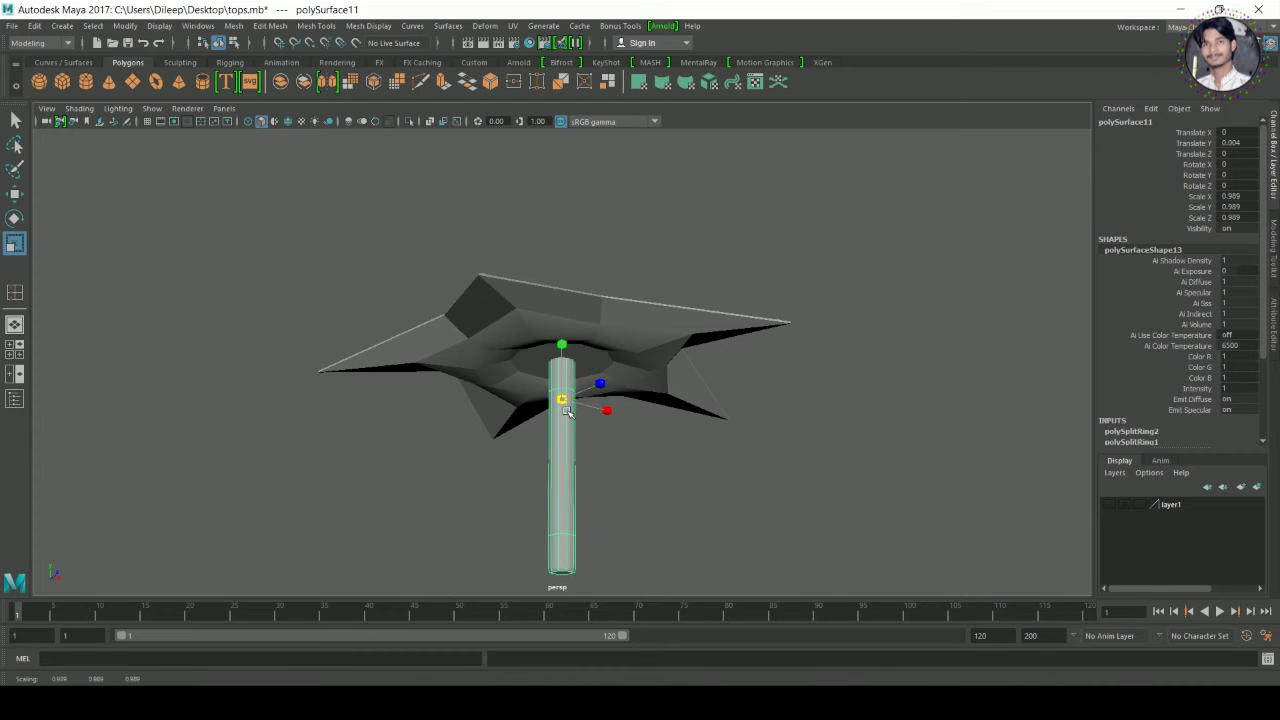
key(space)
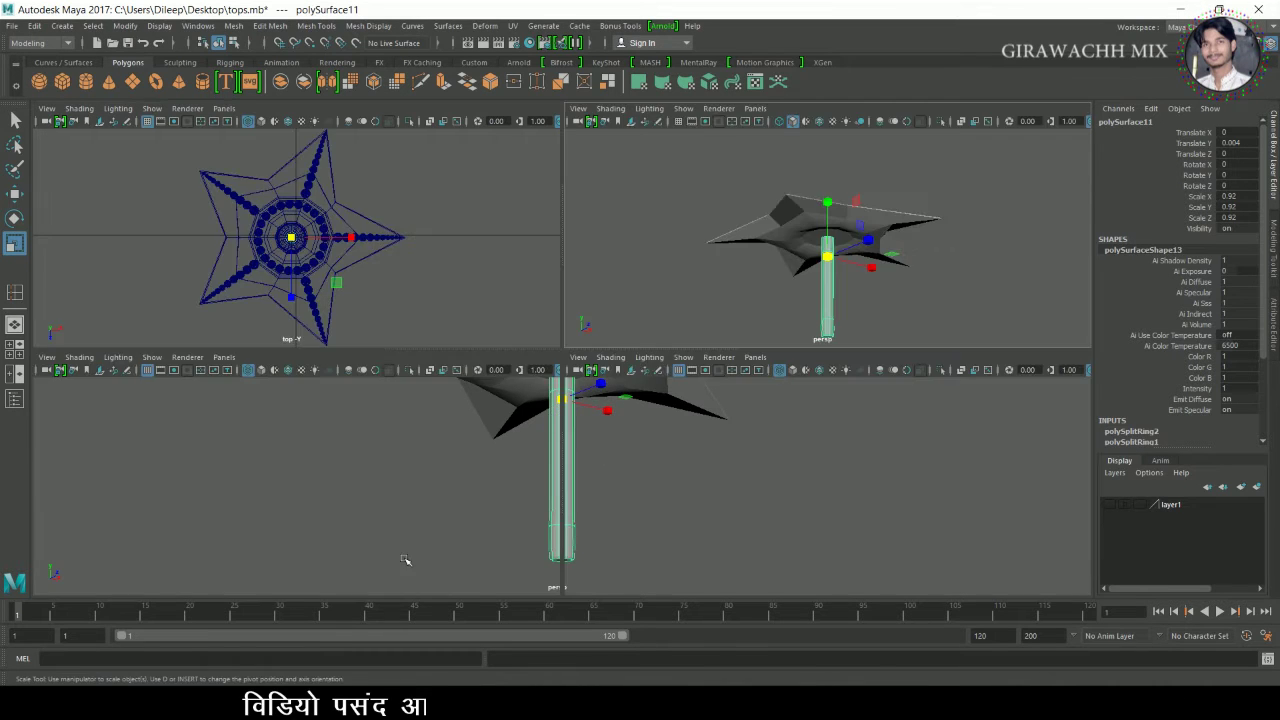
key(space)
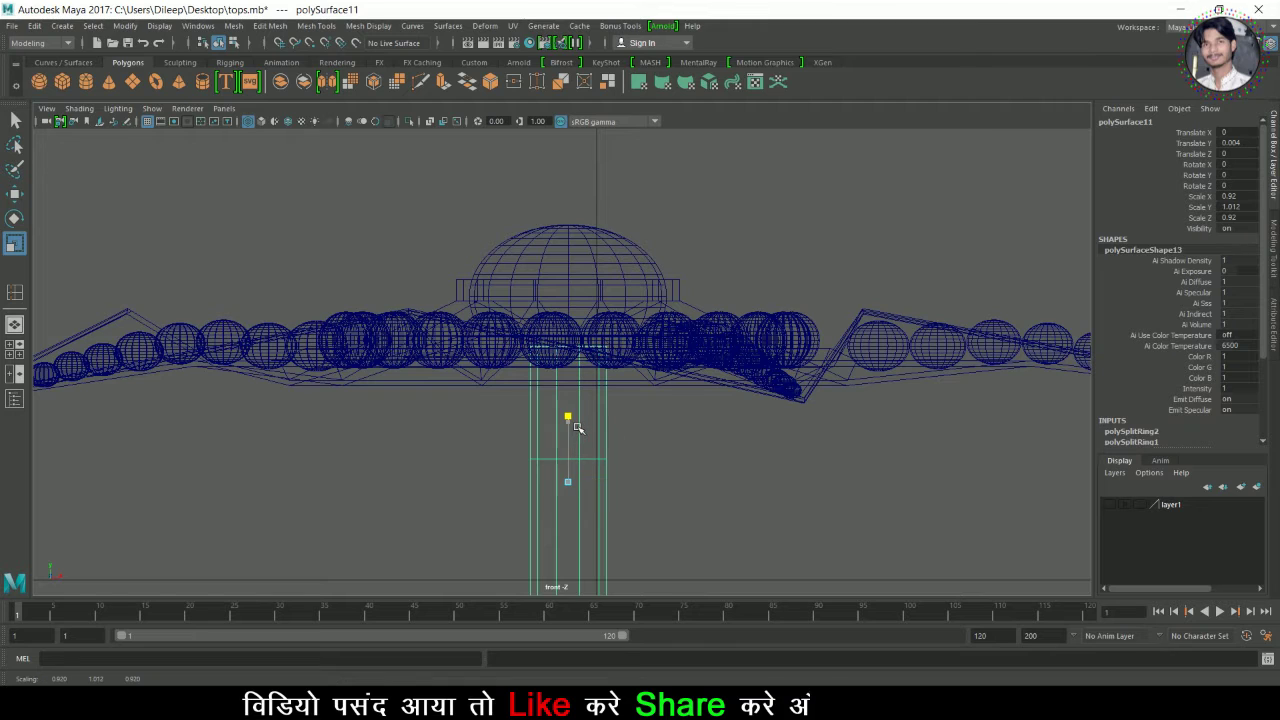
key(space)
key(space)
Raise the post into the star's centre in the side view, to a Y translation of about 0.008.
alt+drag(846, 354, 732, 388)
alt+drag(575, 352, 578, 355)
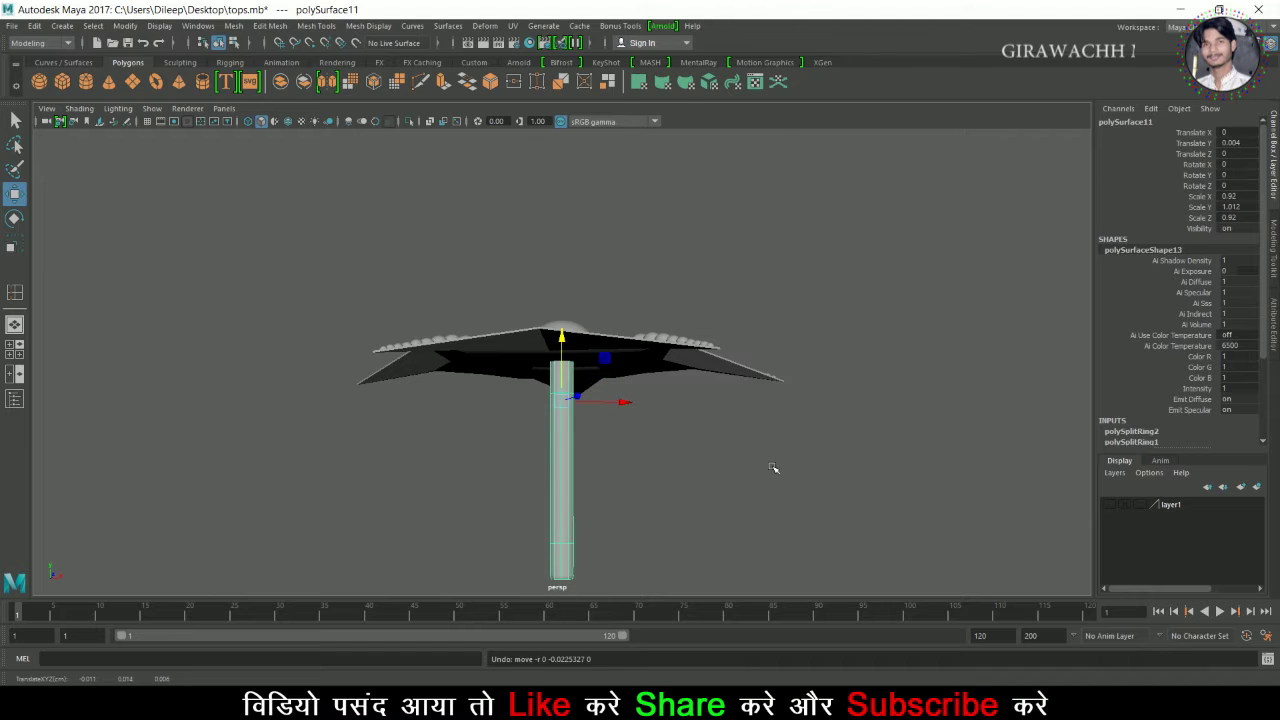
key(space)
key(space)
alt+right_drag(598, 371, 652, 398)
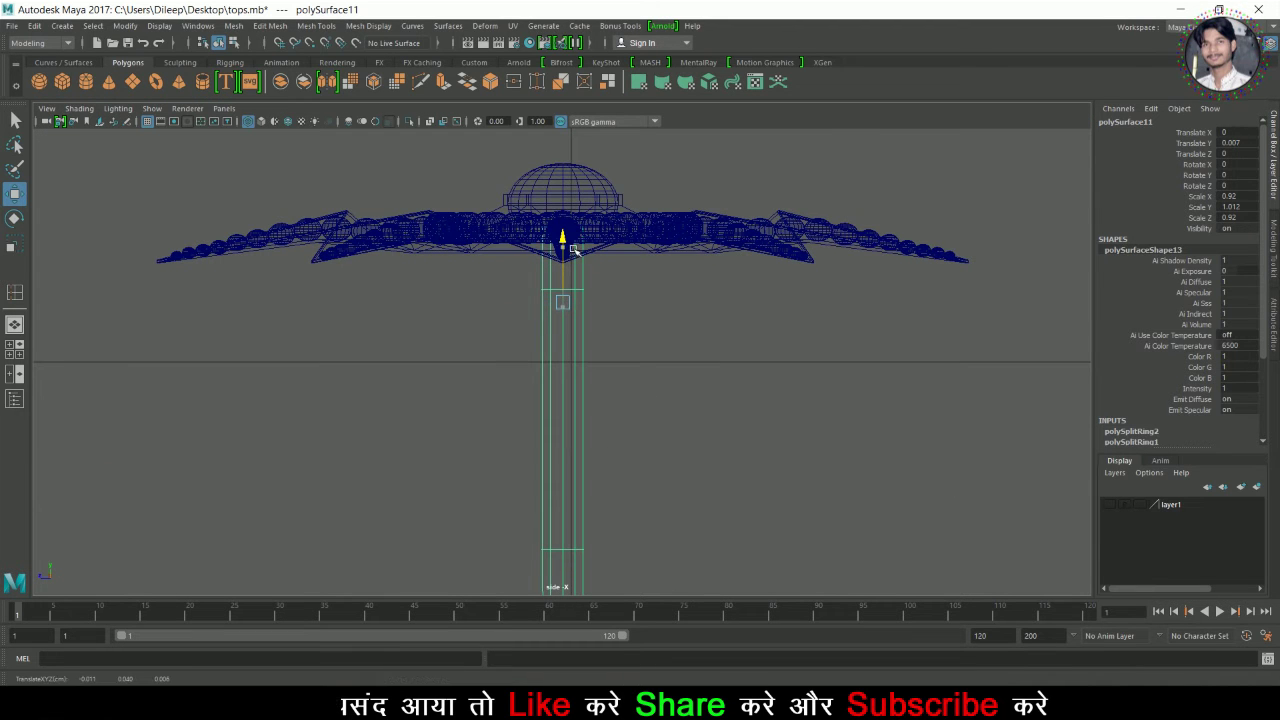
key(space)
key(space)
mouse_move(757, 343)
alt+mouse_down()
mouse_move(617, 393)
mouse_move(631, 314)
mouse_move(641, 338)
alt+mouse_up()
click(777, 460)
Examine the repositioned post from below and its lower end up close.
alt+right_drag(608, 446, 640, 457)
click(569, 470)
alt+drag(580, 474, 630, 502)
click(648, 508)
alt+middle_drag(646, 481, 661, 310)
click(578, 374)
alt+right_drag(490, 436, 540, 440)
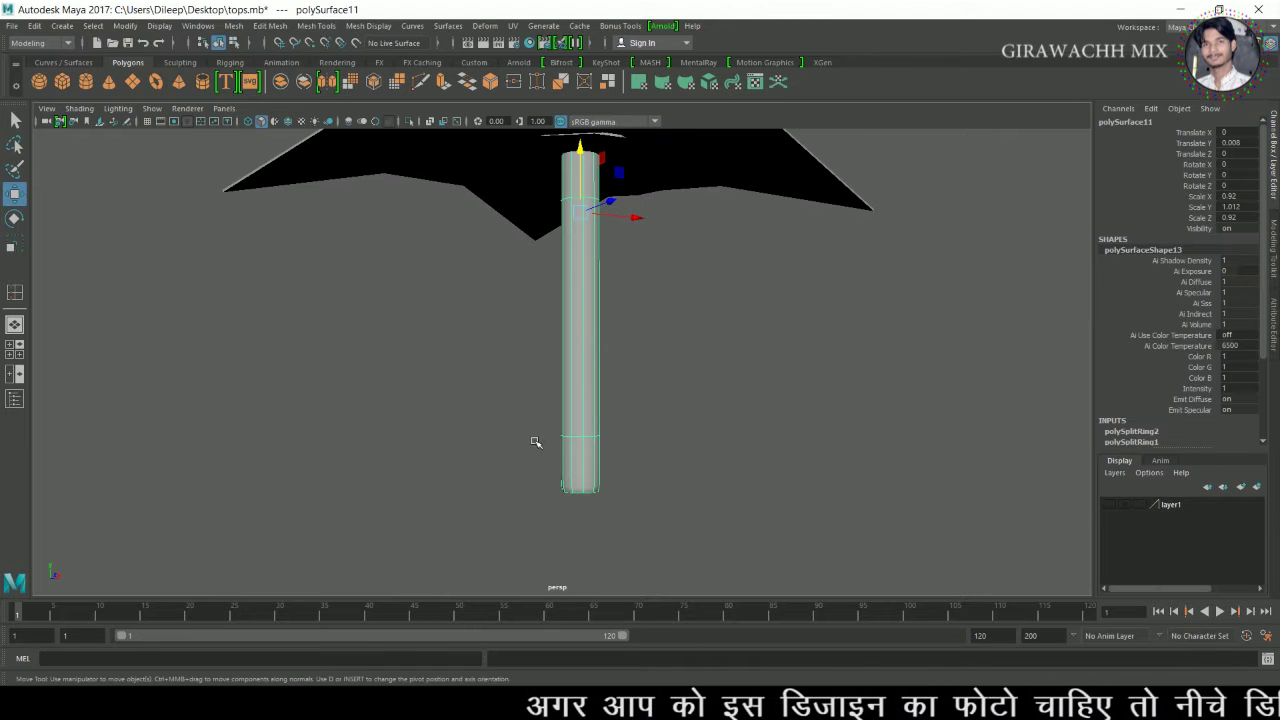
drag(660, 432, 486, 471)
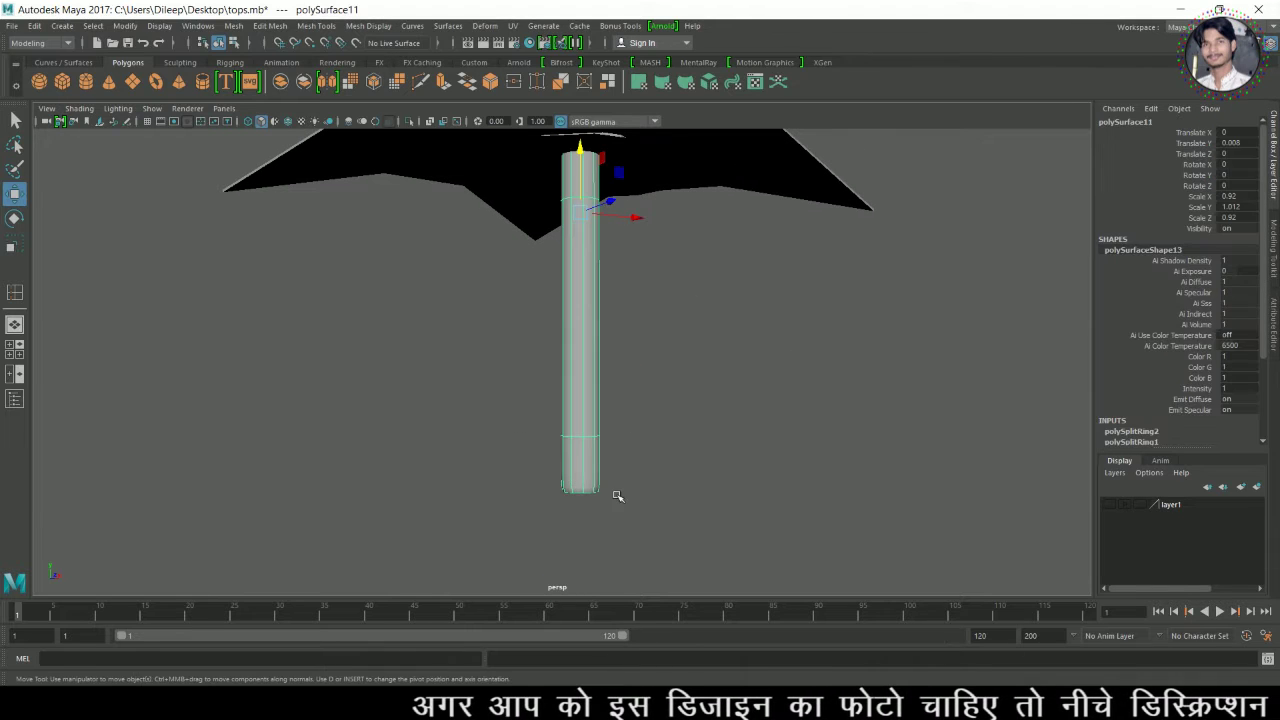
click(608, 493)
click(601, 487)
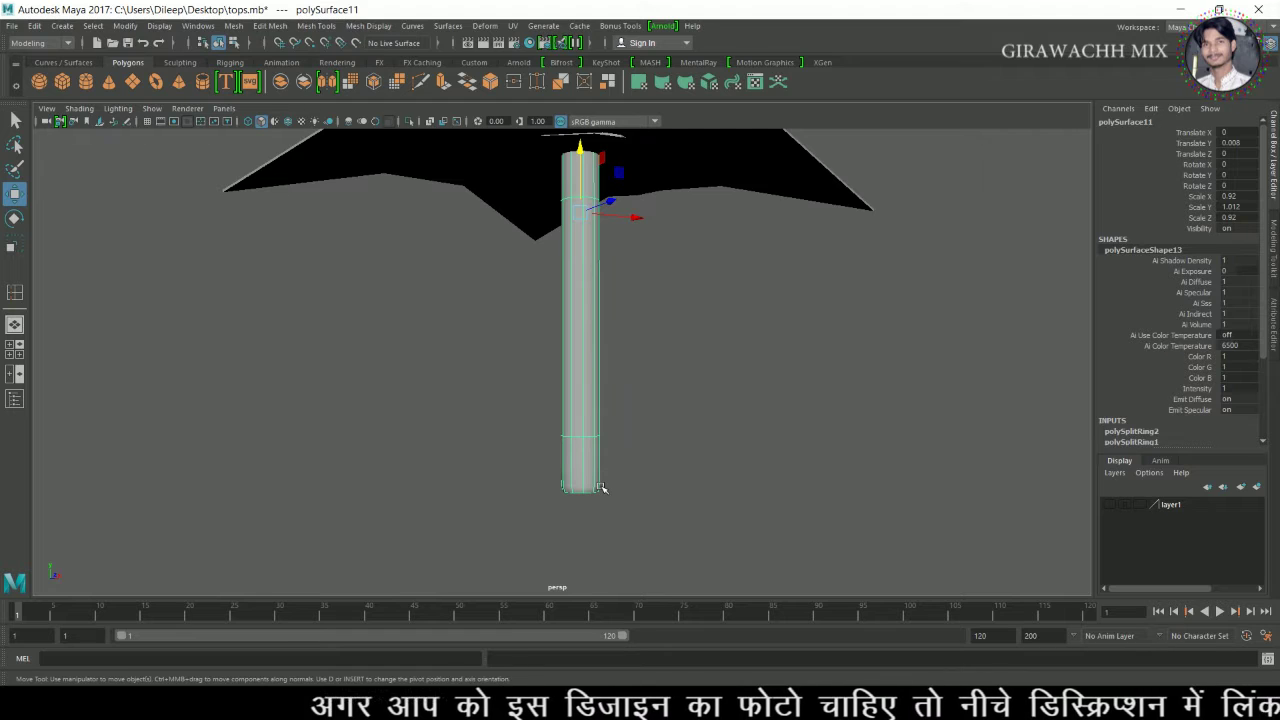
alt+drag(601, 487, 612, 484)
Extrude faces on the separated post and return to object mode.
right_drag(583, 309, 580, 445)
click(583, 405)
right_drag(578, 309, 679, 286)
click(834, 318)
Extract the faces of the post's lower end section as a separate piece and return to object mode.
scroll(834, 320, down, 4)
alt+drag(834, 322, 862, 512)
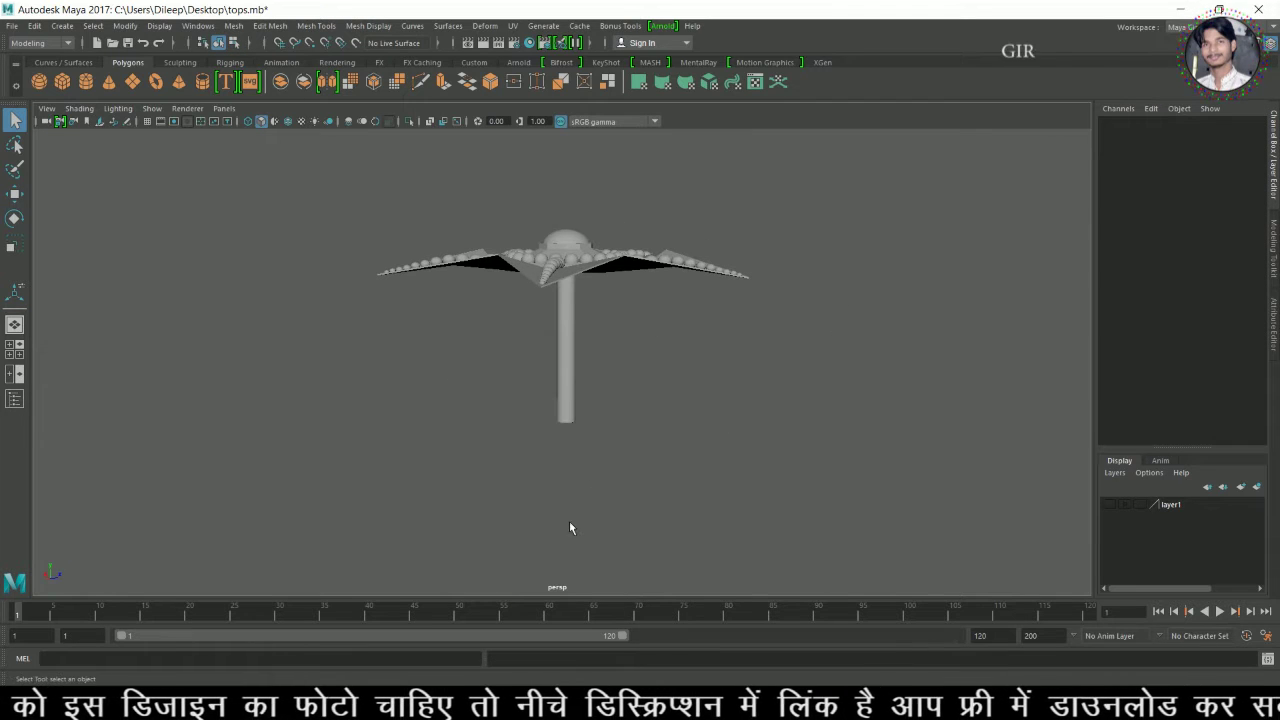
scroll(600, 453, up, 1)
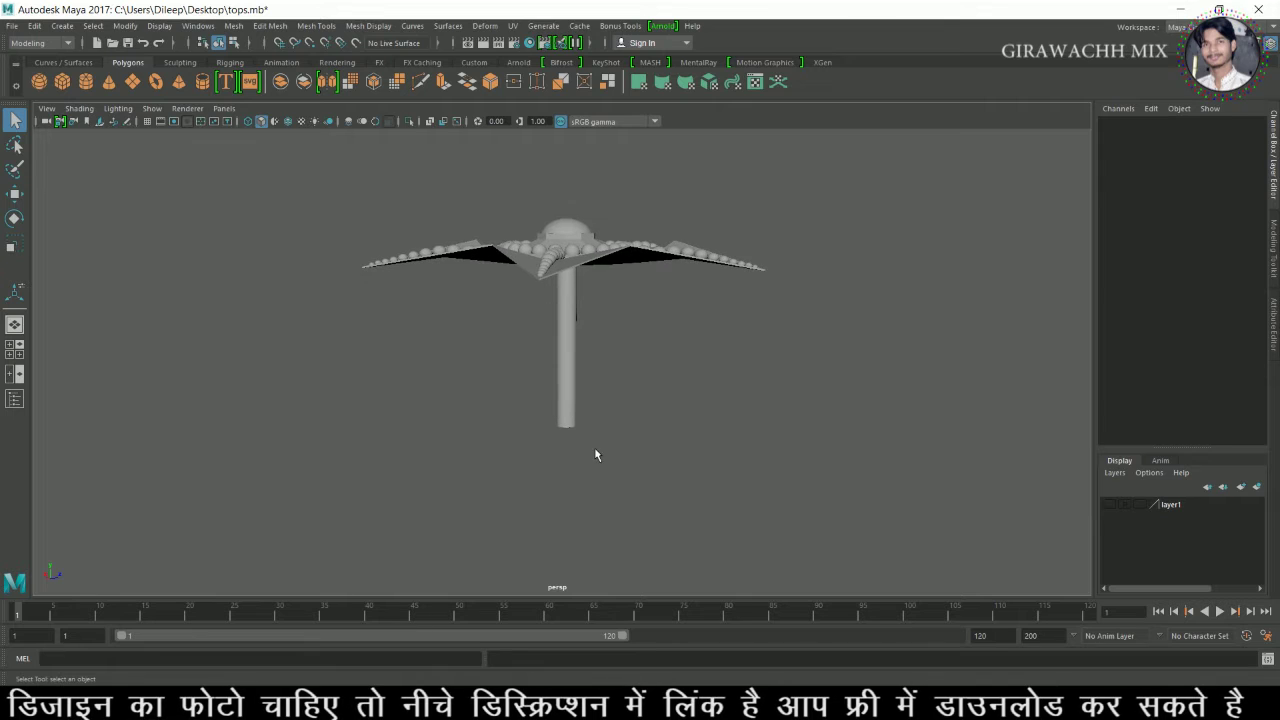
click(568, 425)
scroll(566, 434, up, 3)
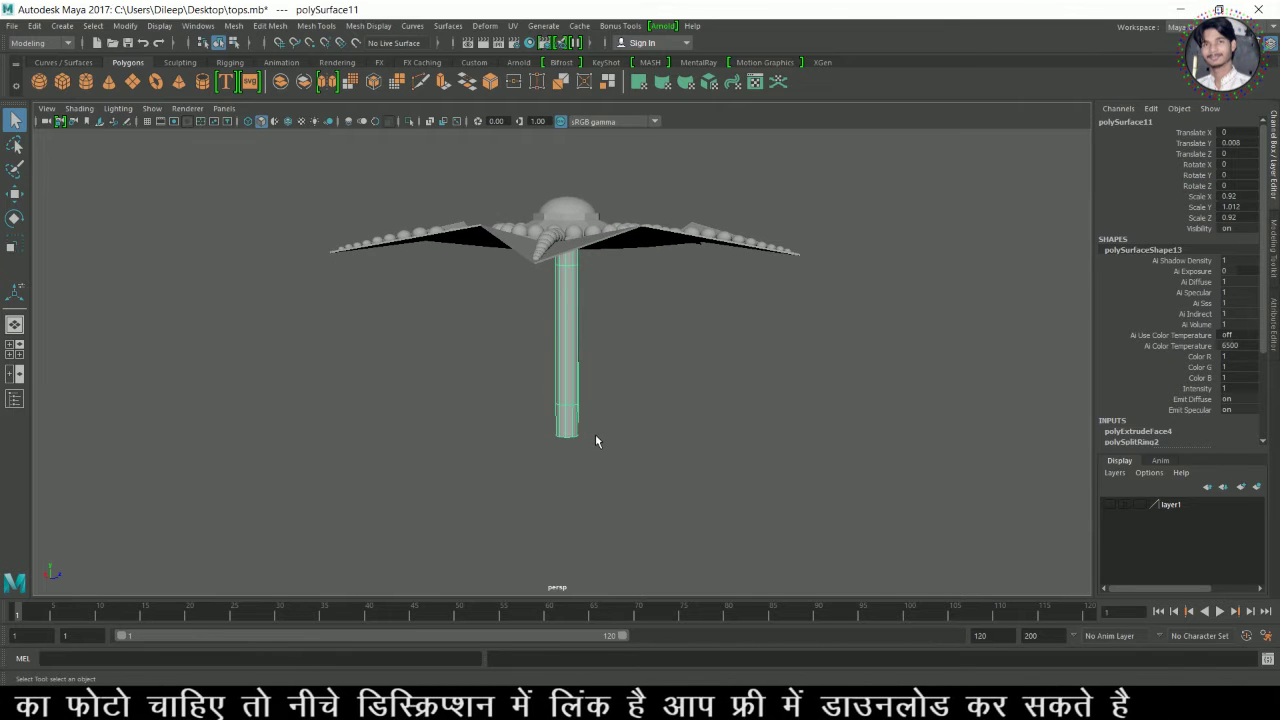
right_drag(567, 309, 568, 377)
click(567, 350)
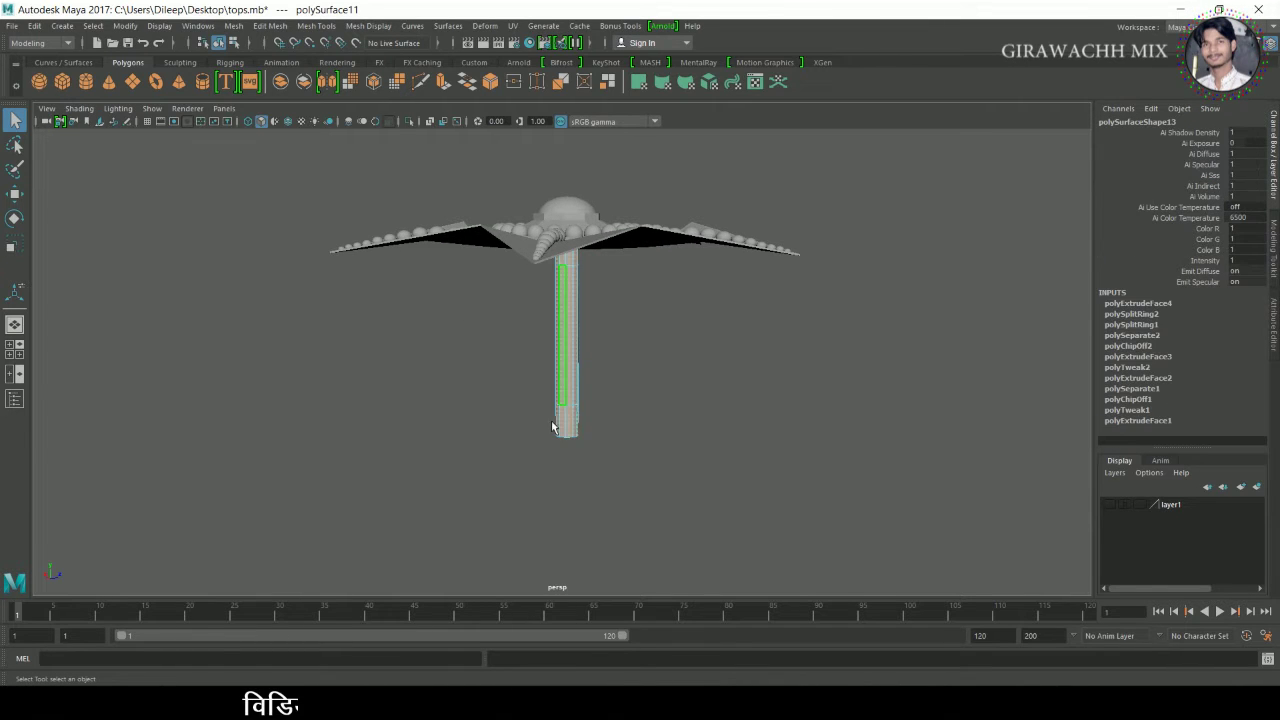
alt+drag(654, 490, 577, 435)
click(577, 435)
right_drag(577, 435, 553, 628)
right_drag(563, 308, 565, 427)
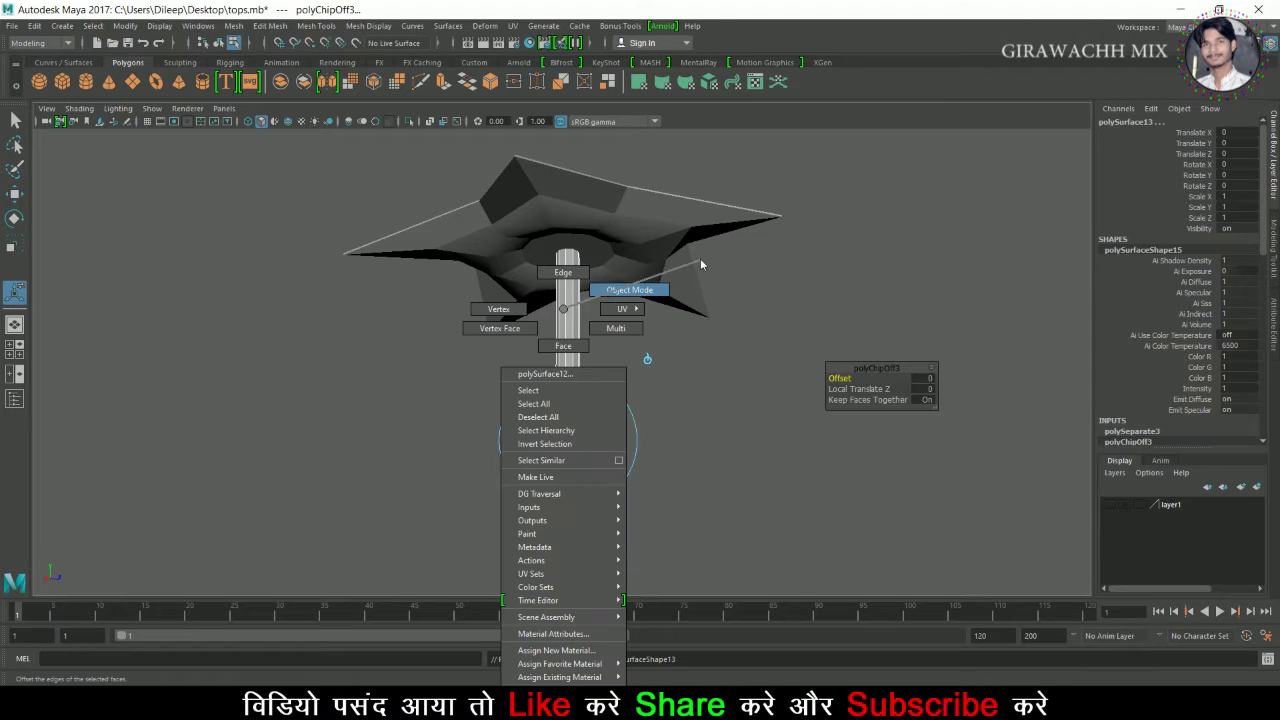
Stretch the detached end piece along Y to a scale of about 1.181 and center its pivot.
right_drag(700, 263, 701, 264)
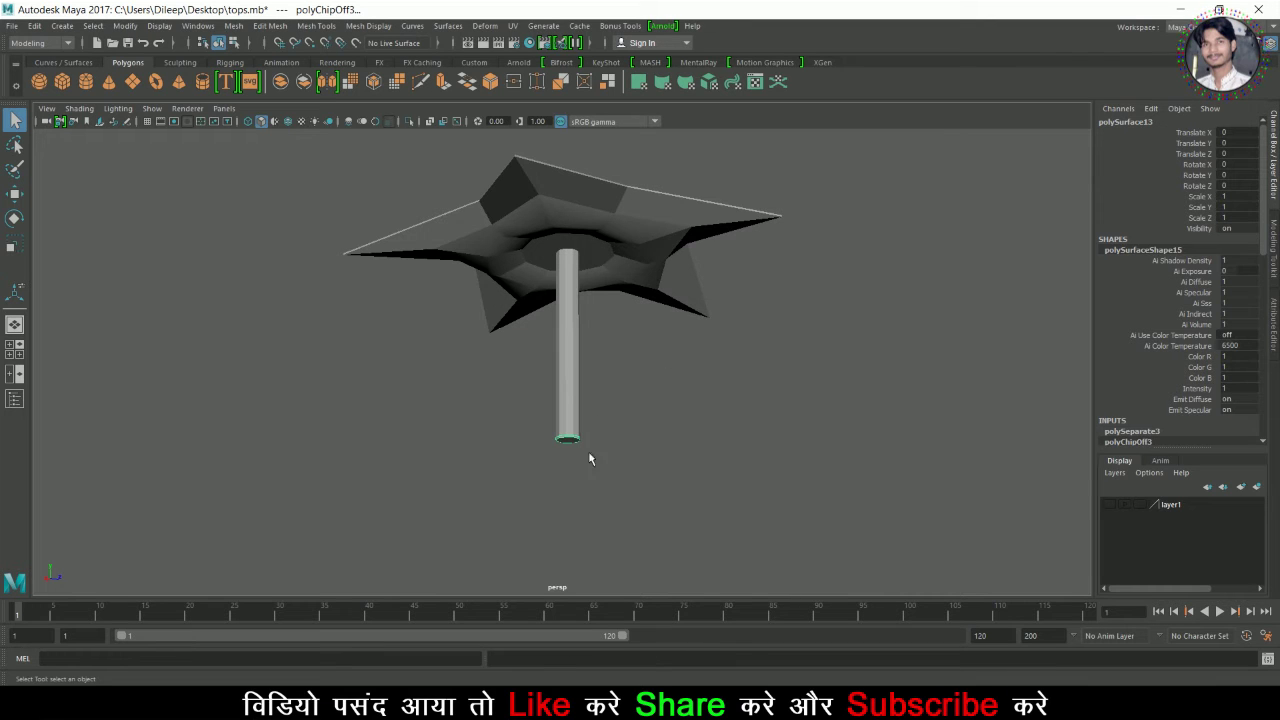
key(r)
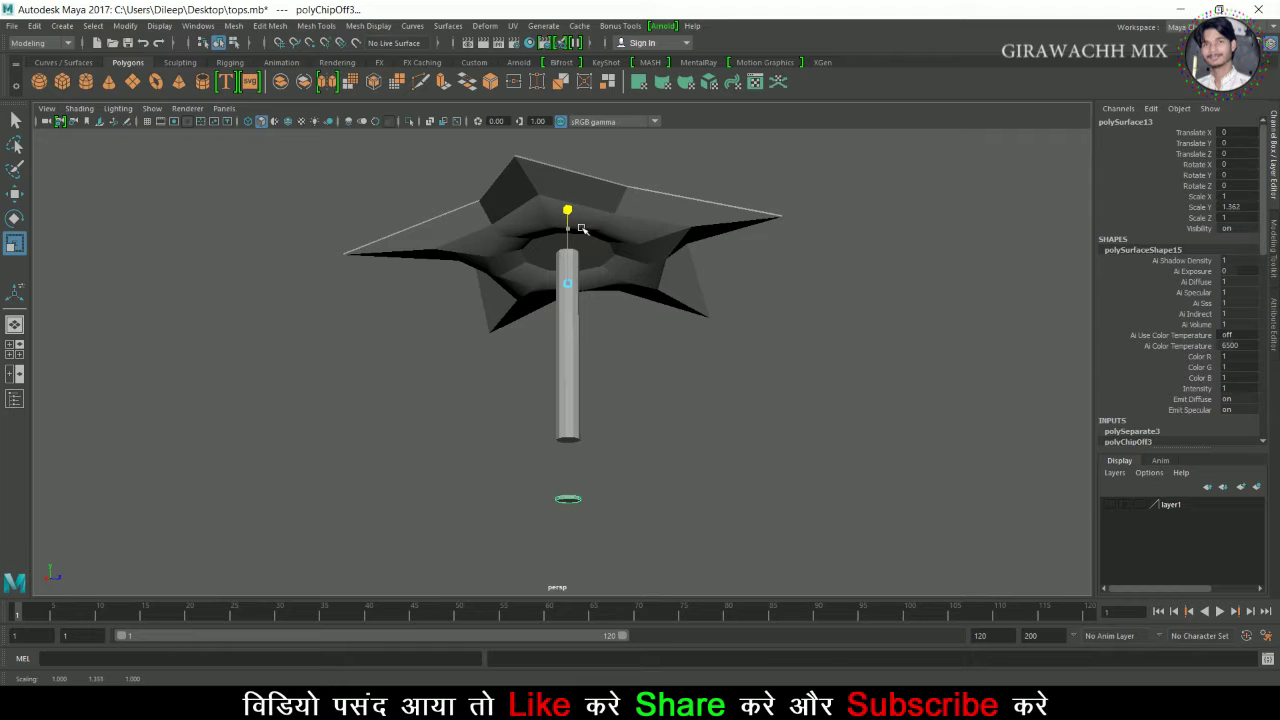
click(137, 27)
mouse_move(170, 131)
click(330, 208)
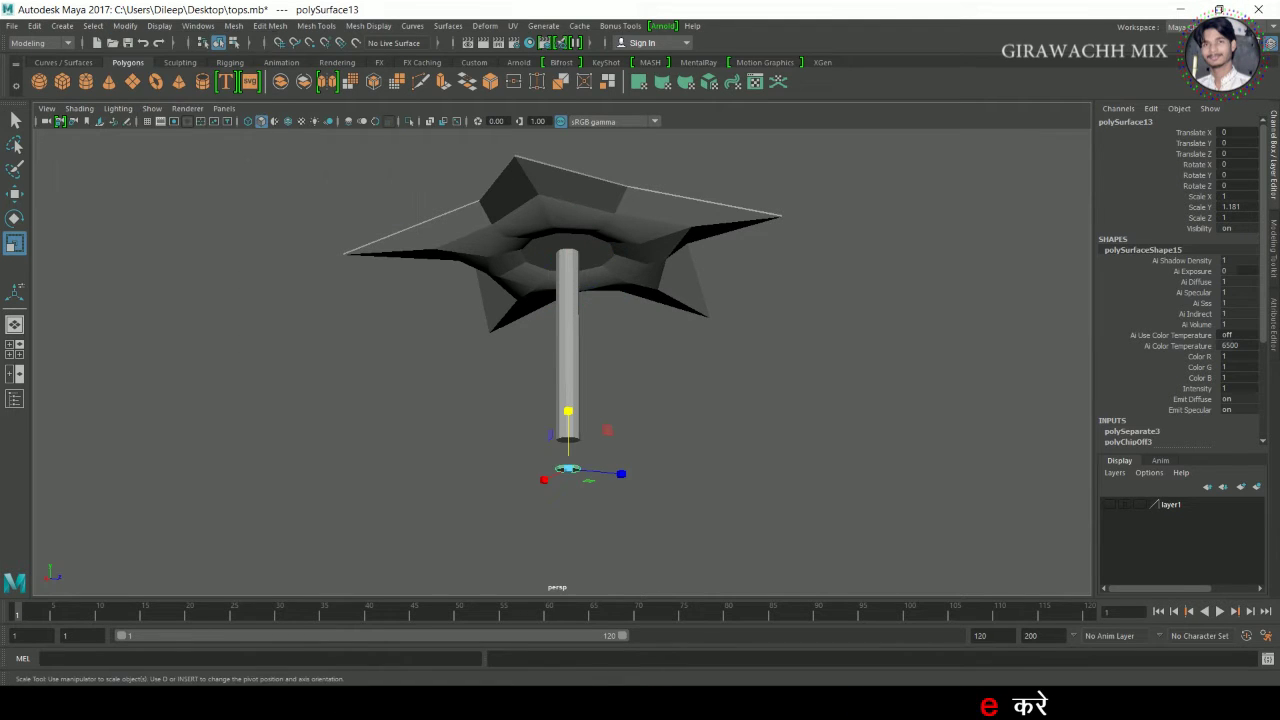
Scale the end piece's bottom face inward to about half its width and move it down to form a taper.
key(ctrl+h)
key(f)
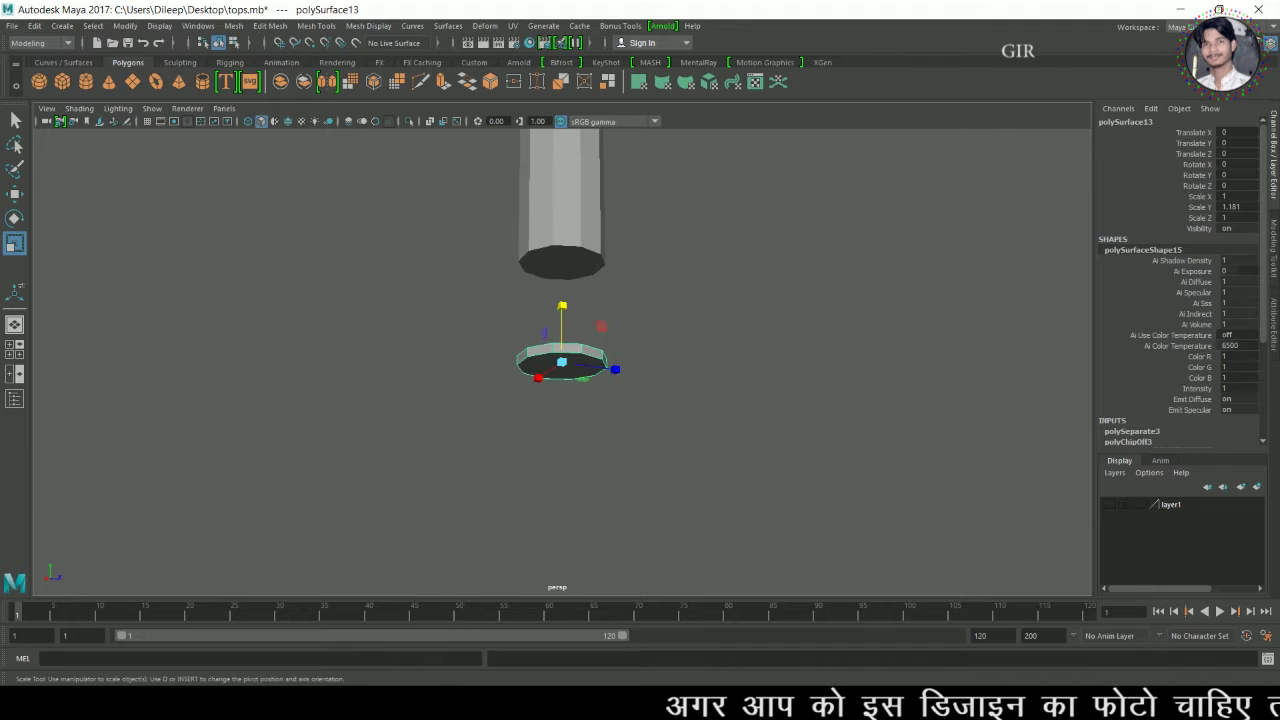
alt+drag(562, 436, 560, 470)
scroll(510, 438, up, 3)
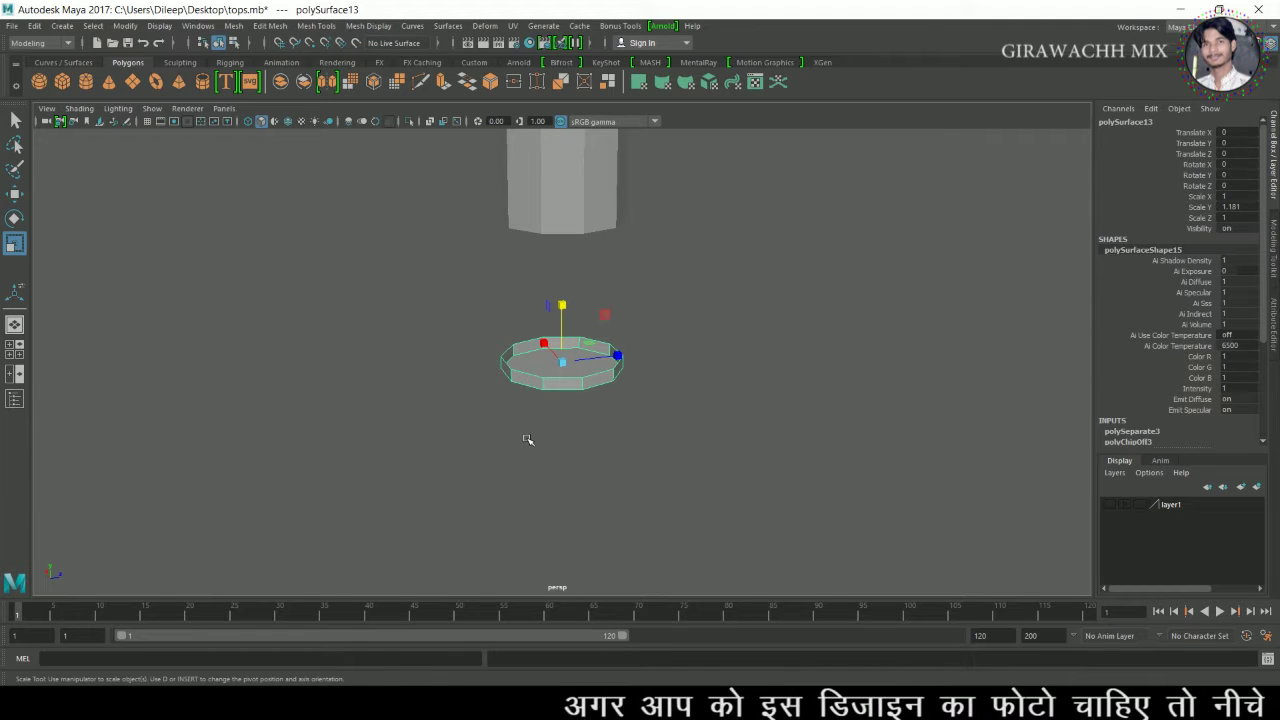
alt+drag(515, 435, 517, 415)
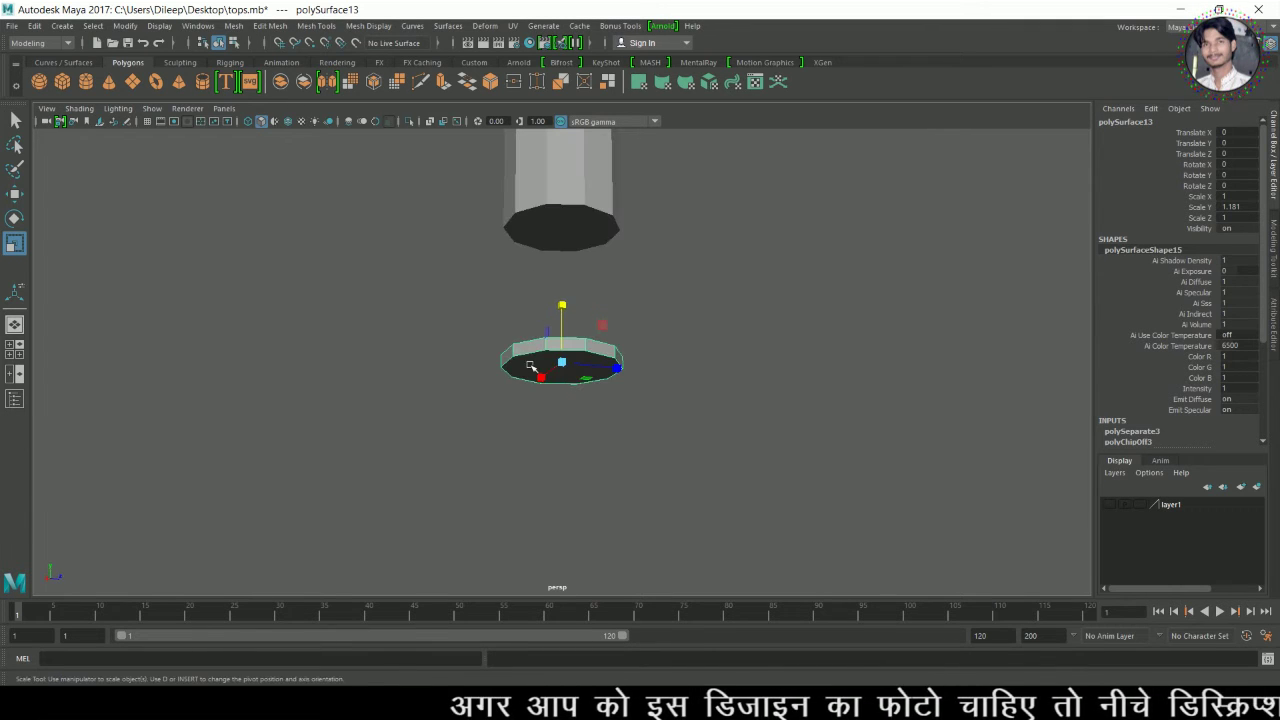
right_click(527, 368)
click(525, 349)
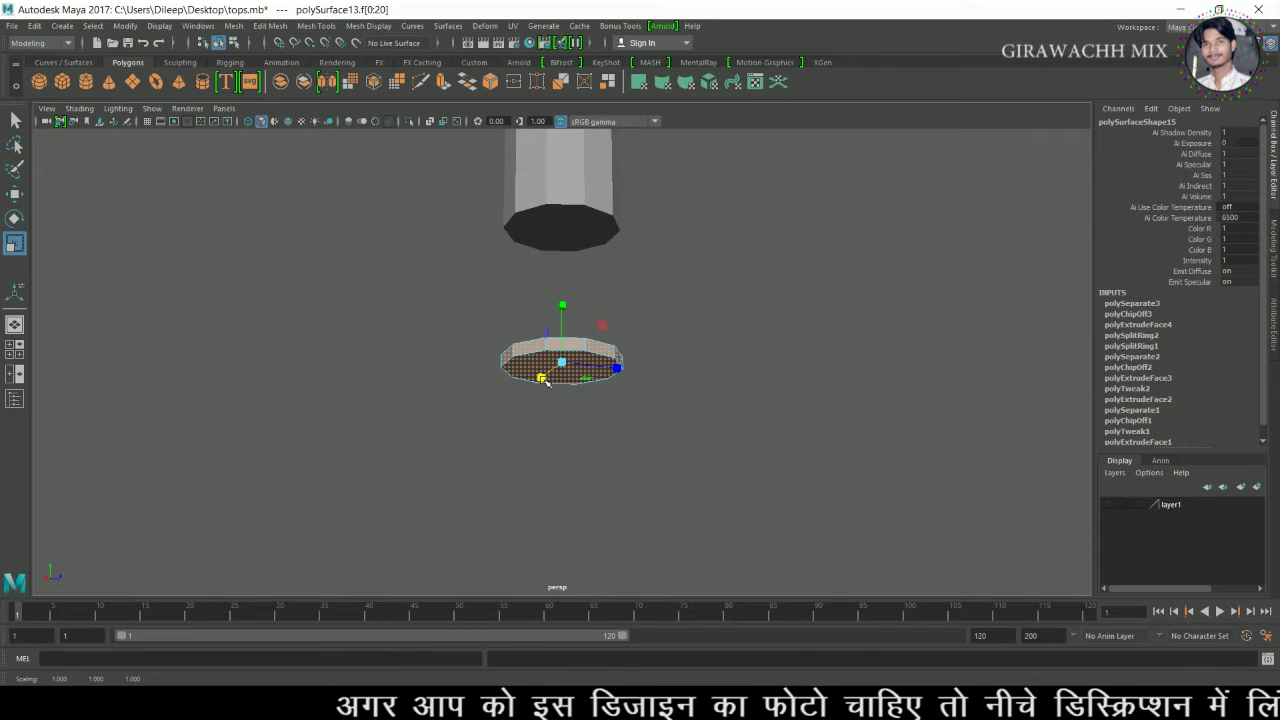
alt+drag(566, 484, 566, 443)
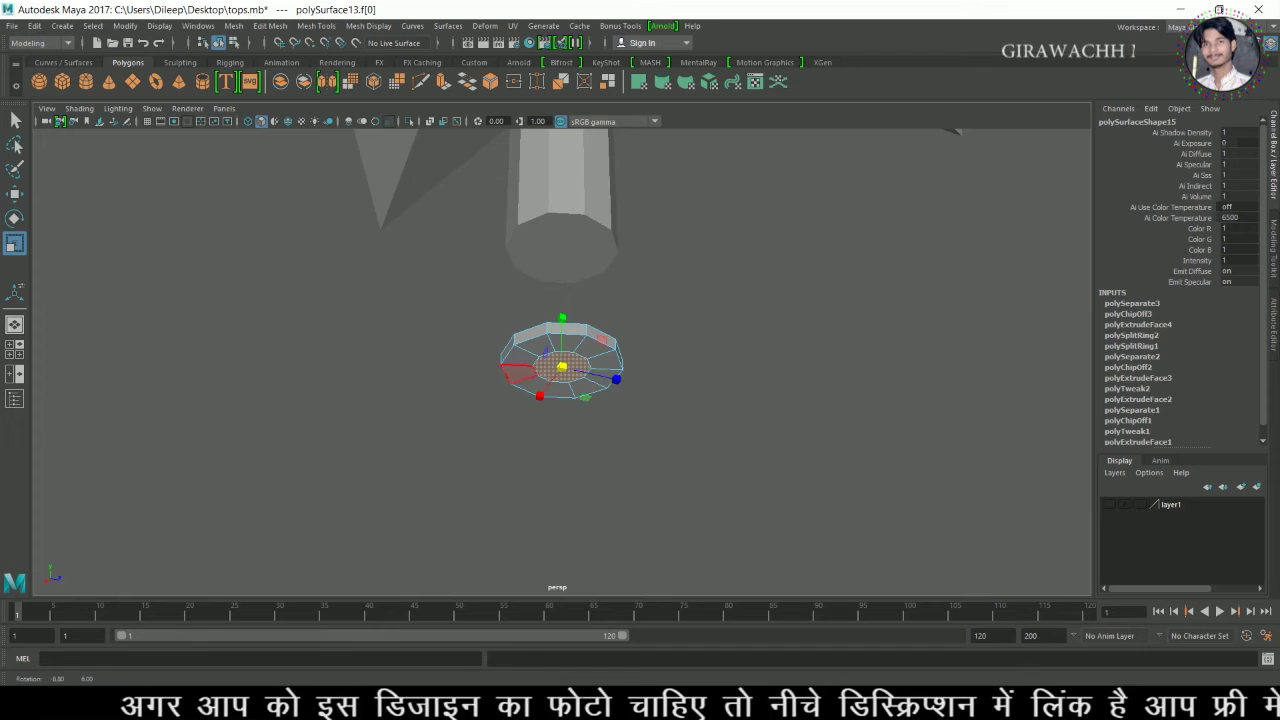
alt+drag(588, 398, 555, 427)
drag(570, 318, 568, 374)
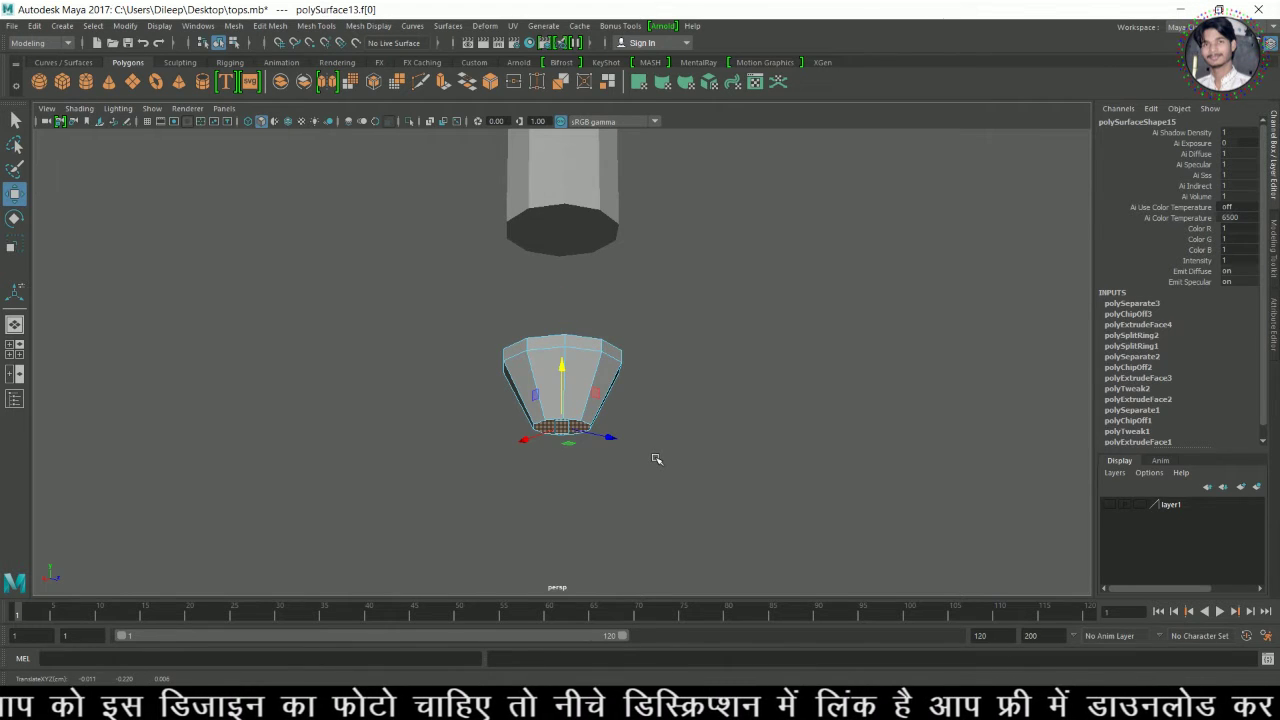
Scale the end piece's top edge loop outward into a wide flange, nearly twice its original width.
right_drag(543, 309, 543, 272)
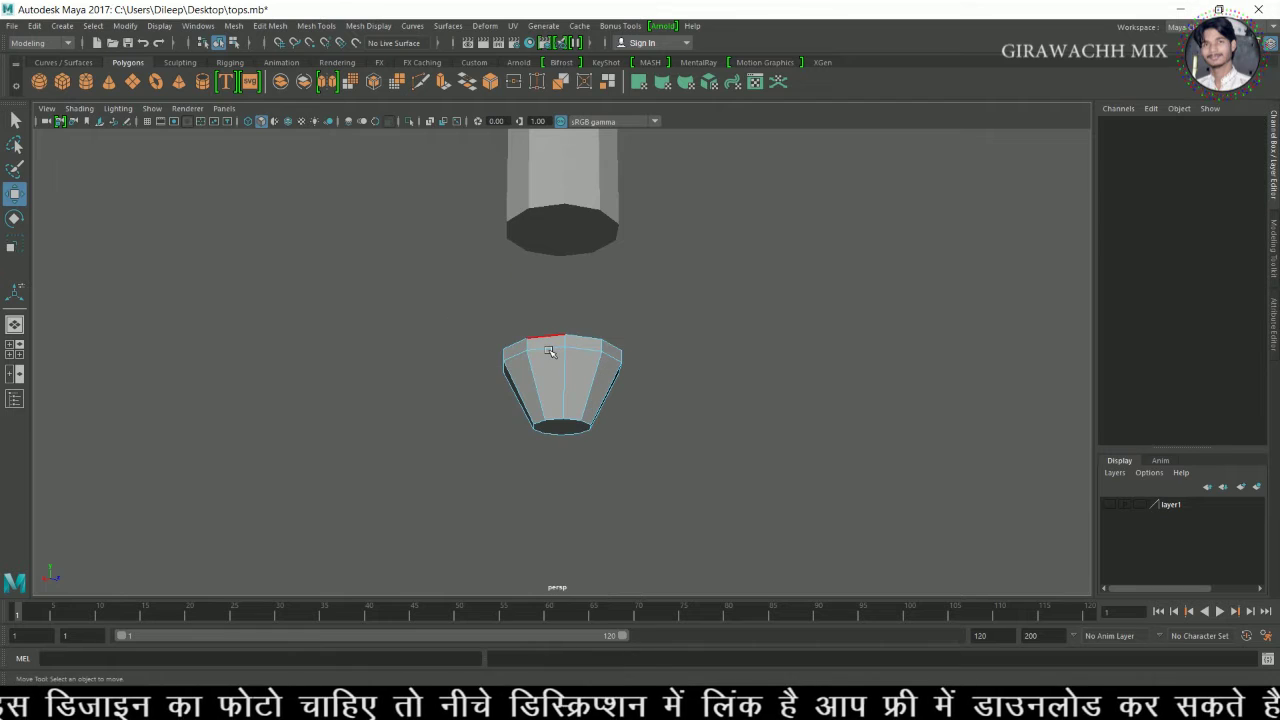
double_click(551, 344)
key(r)
drag(567, 372, 682, 426)
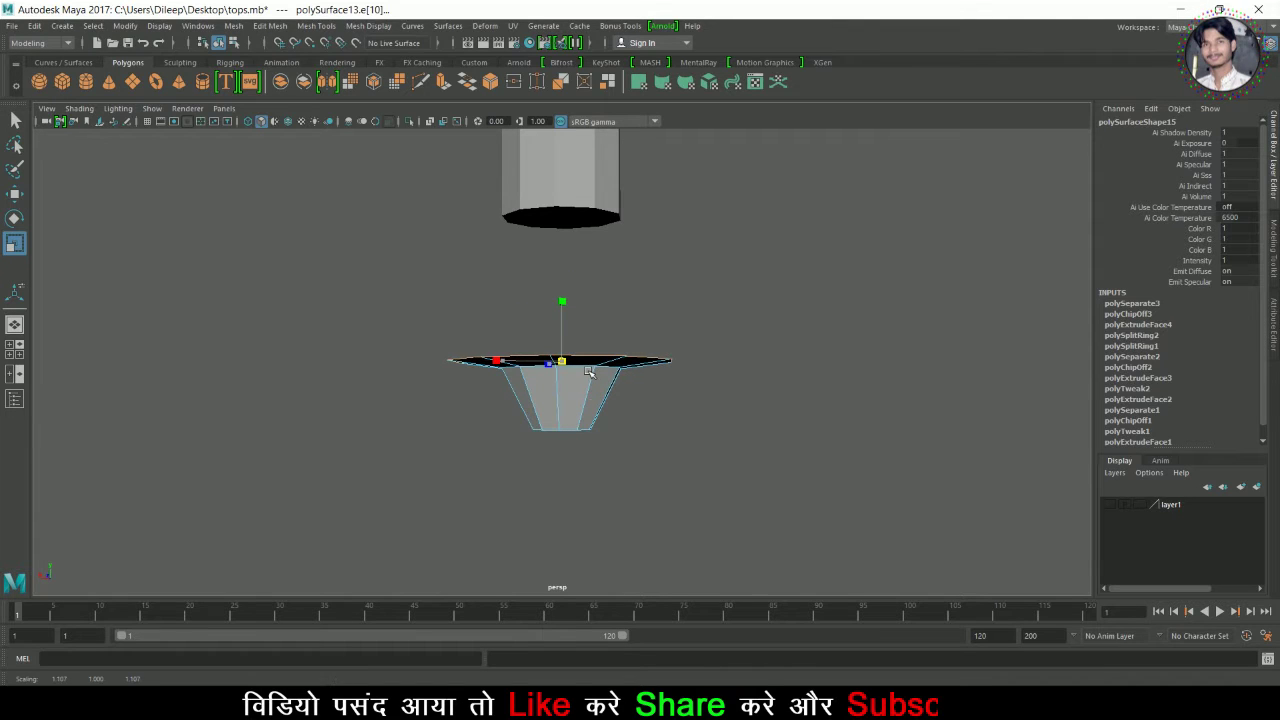
mouse_move(593, 432)
alt+mouse_down()
mouse_move(612, 402)
mouse_move(609, 413)
alt+mouse_up()
Enlarge the end piece's bottom face to the collar's full width, then return to object mode and deselect.
right_click(567, 417)
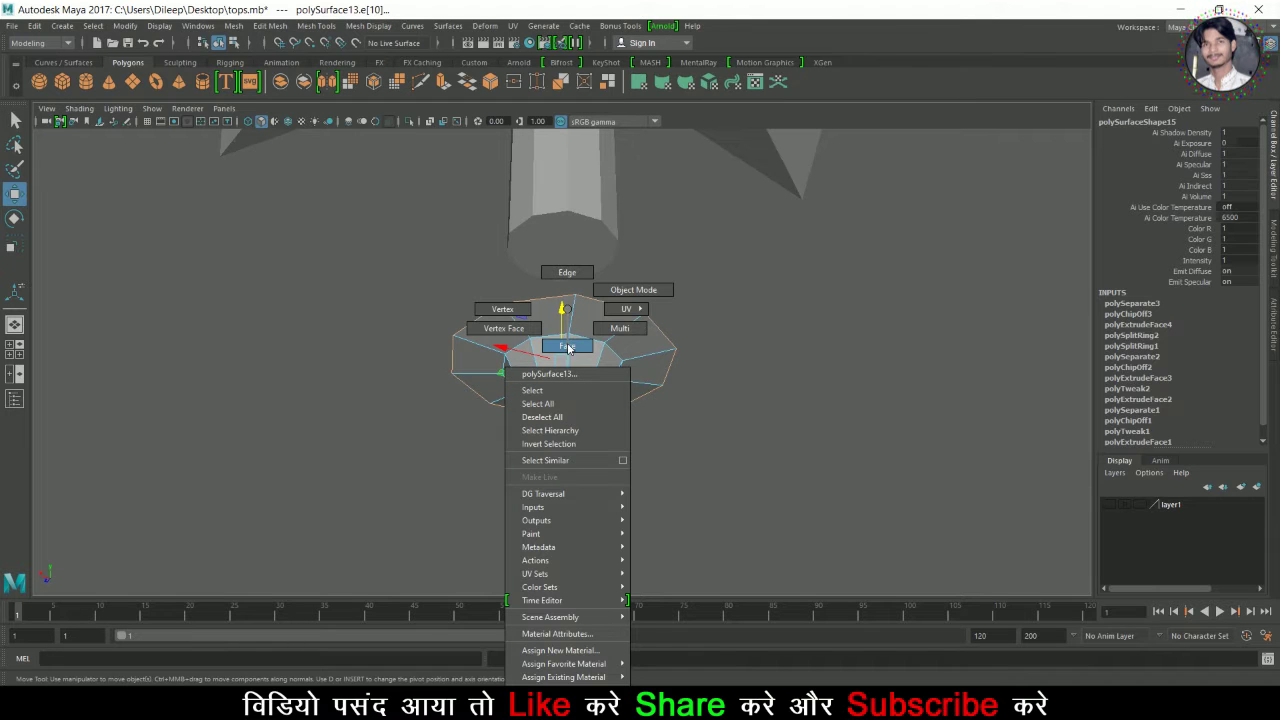
click(568, 347)
click(577, 432)
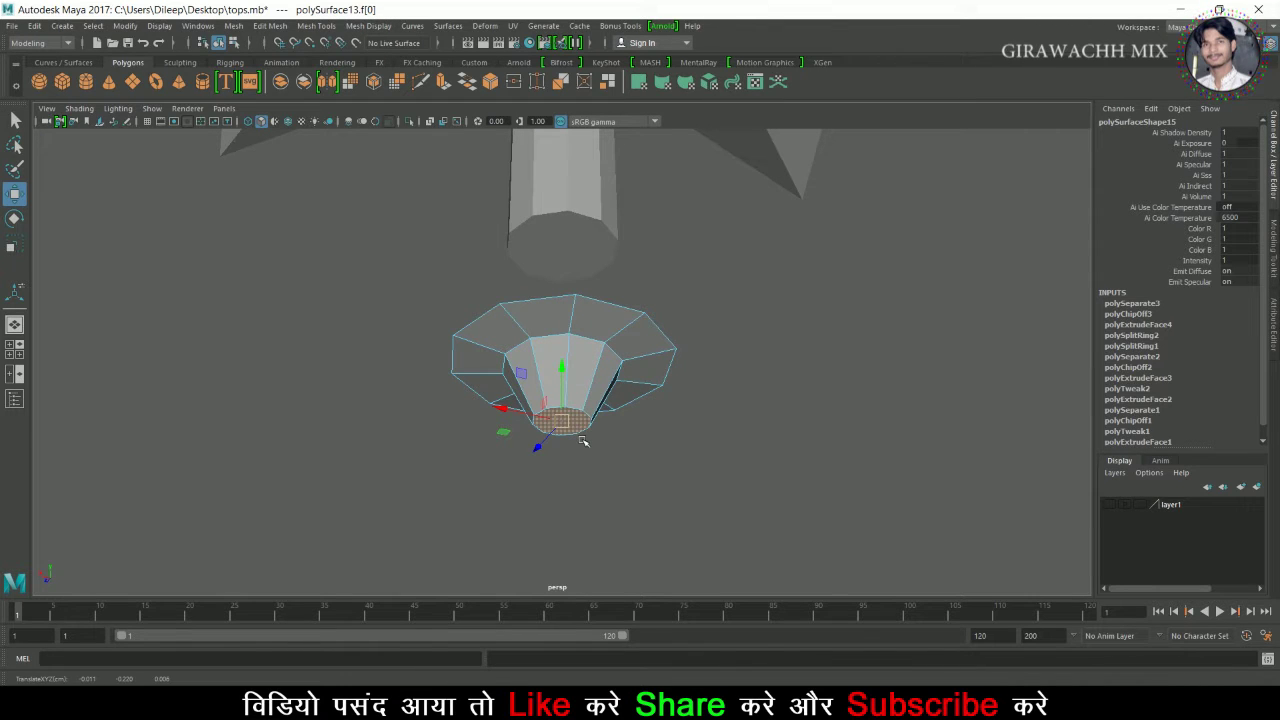
mouse_move(572, 443)
alt+mouse_down()
mouse_move(646, 477)
mouse_move(634, 486)
mouse_move(579, 465)
mouse_move(581, 432)
alt+mouse_up()
alt+drag(633, 432, 697, 454)
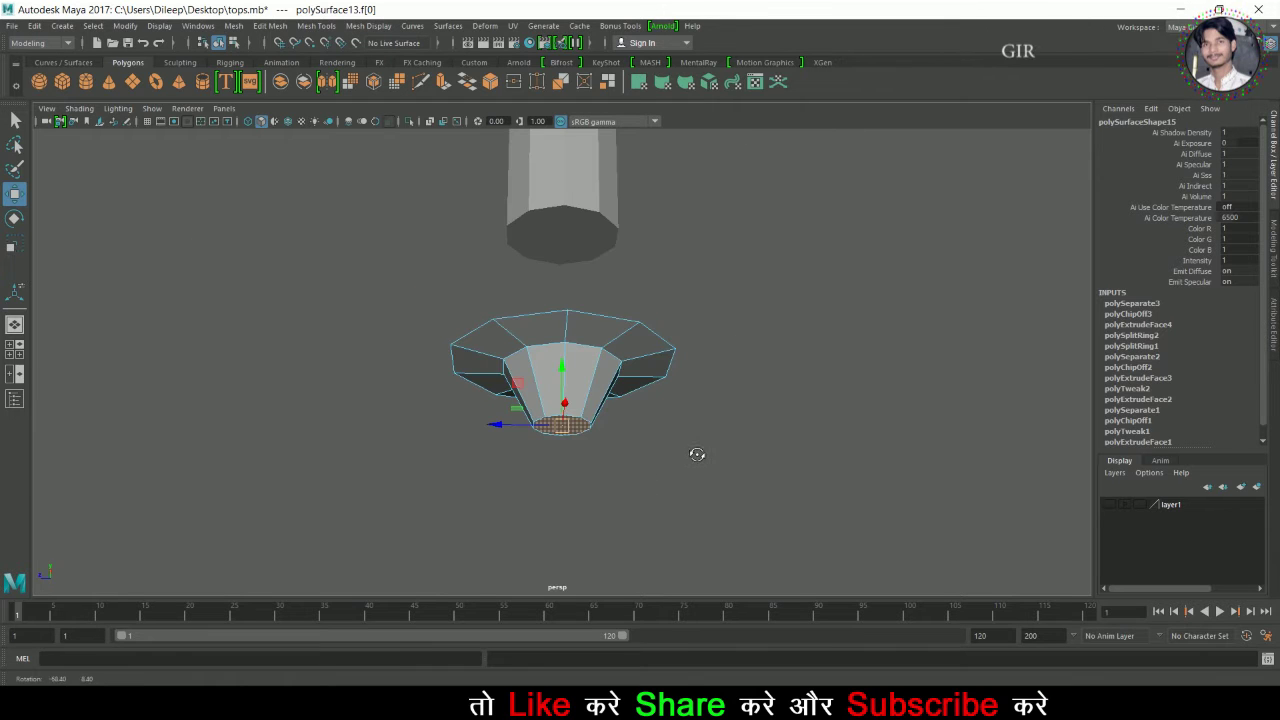
alt+drag(580, 446, 540, 434)
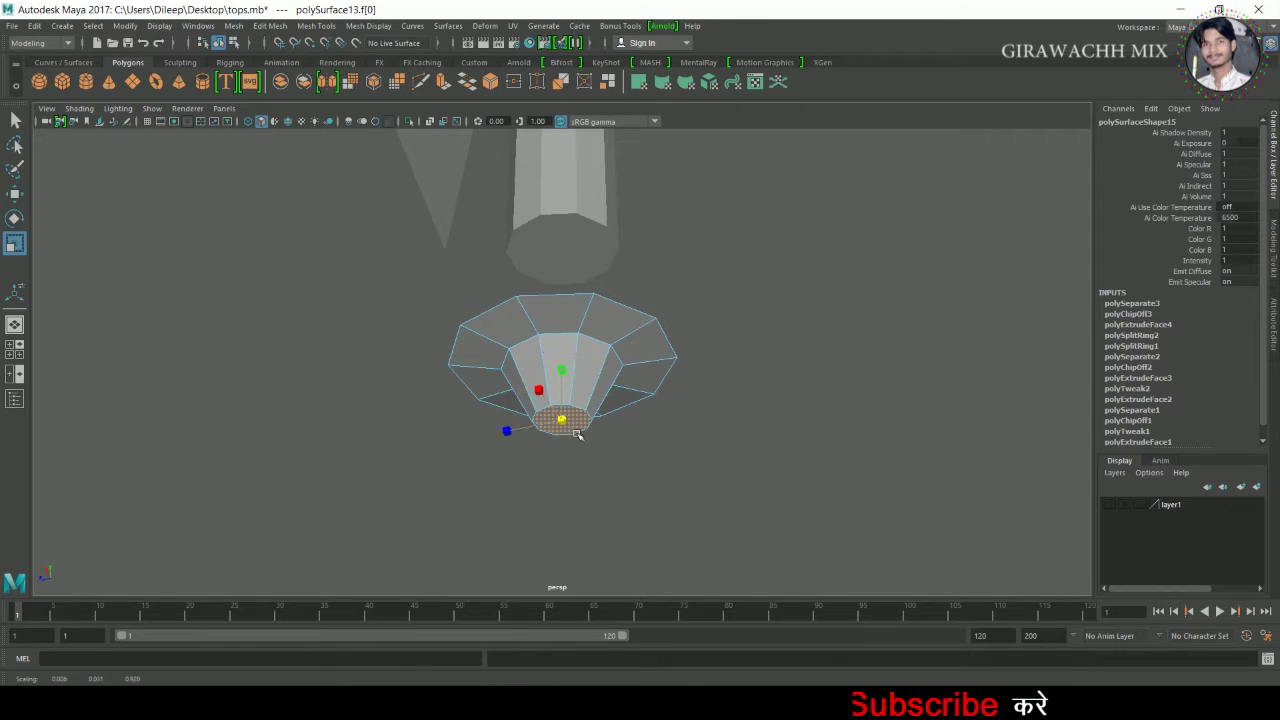
middle_drag(578, 434, 604, 435)
right_drag(583, 310, 649, 290)
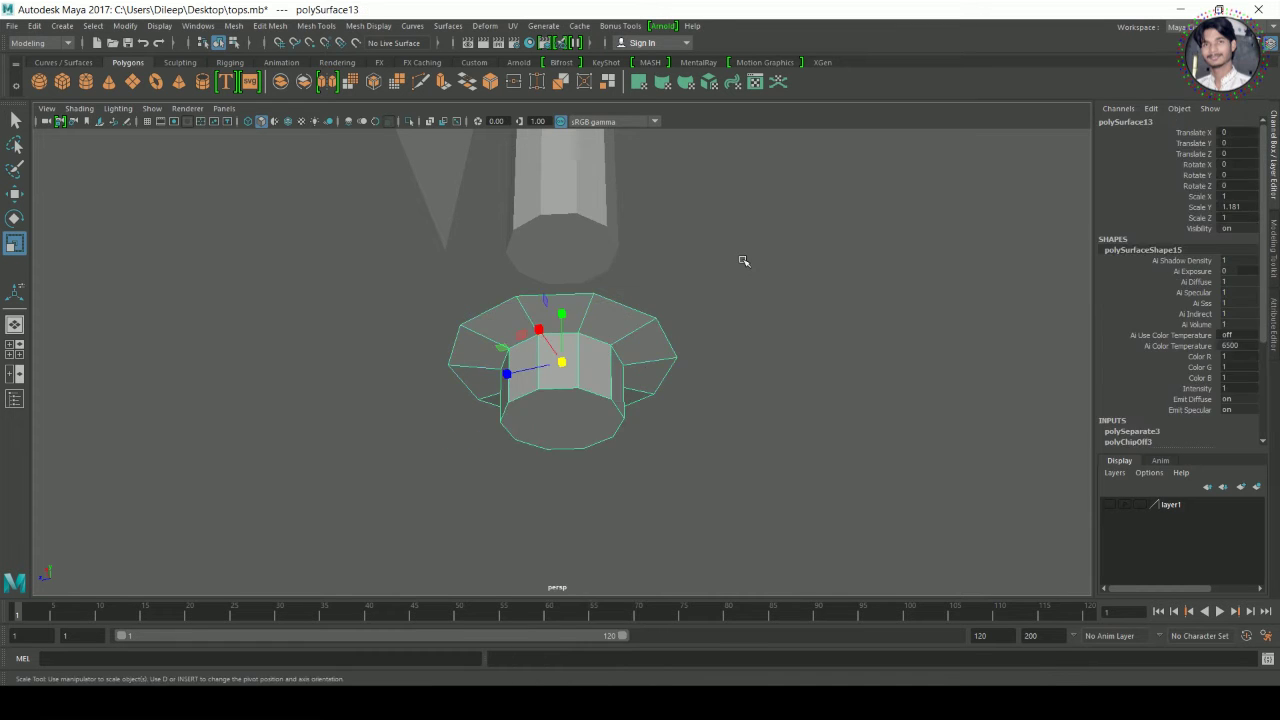
click(737, 260)
Delete the face closing the bottom of the flanged end piece so its collar is open.
alt+drag(664, 424, 611, 344)
click(633, 406)
right_drag(582, 309, 648, 294)
click(585, 417)
key(Delete)
Turn on smooth mesh preview for both the post and the flanged end piece.
click(586, 257)
key(3)
click(588, 334)
key(3)
alt+drag(577, 423, 560, 461)
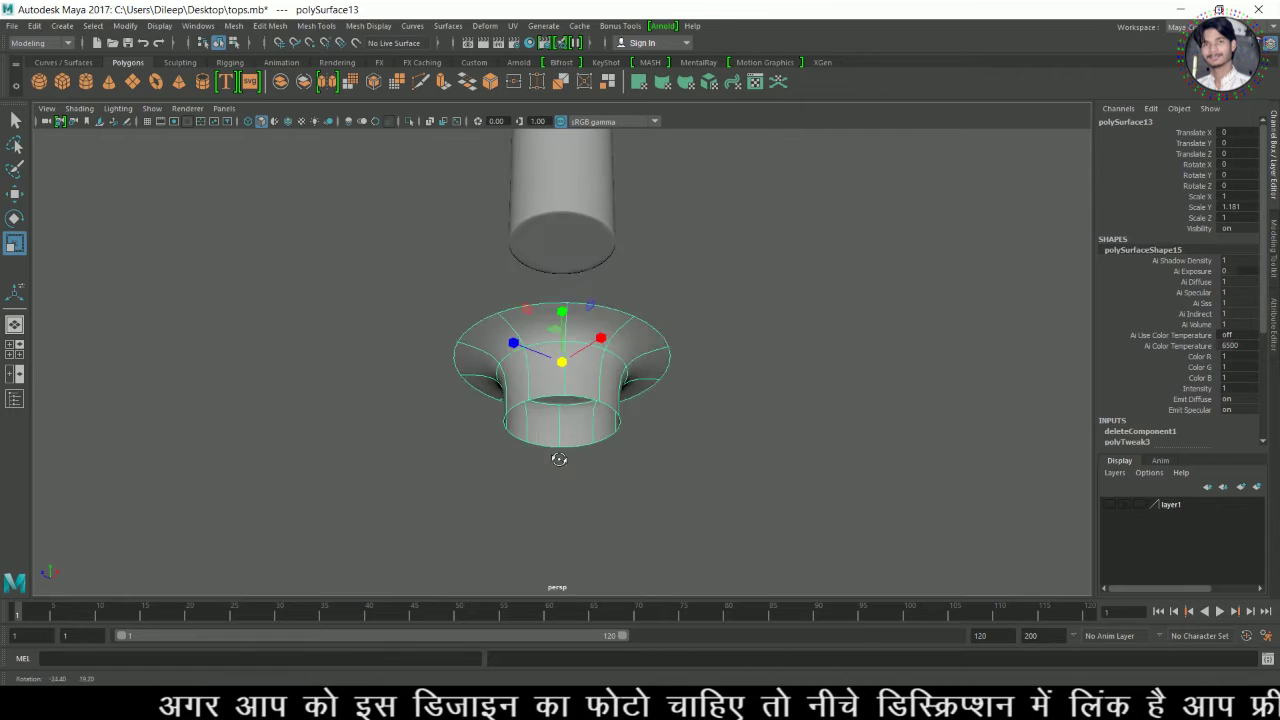
Move the flanged piece up so that it sits around the lower part of the post.
key(w)
drag(575, 327, 573, 172)
alt+drag(623, 349, 523, 365)
alt+drag(663, 463, 560, 466)
Scale the flange's outer edge loop outward to widen it into a broad disc around the post.
right_drag(712, 340, 735, 355)
double_click(735, 356)
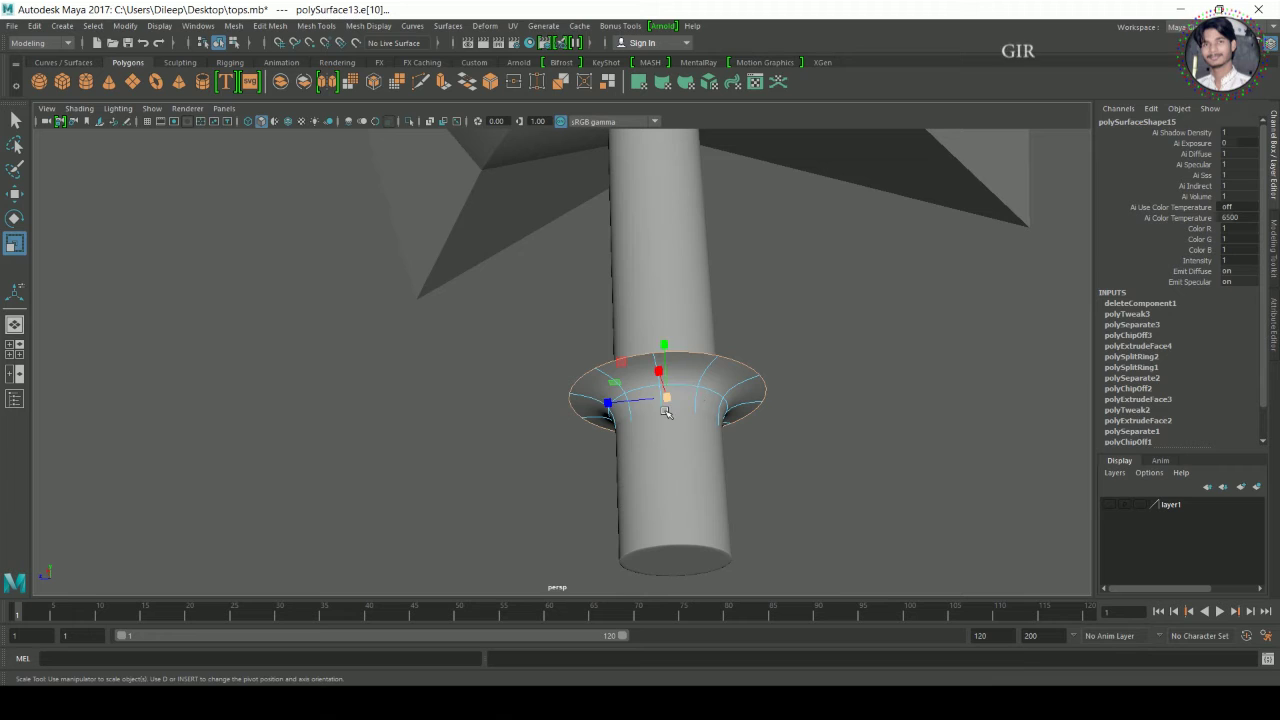
middle_drag(684, 410, 722, 410)
alt+drag(741, 420, 788, 433)
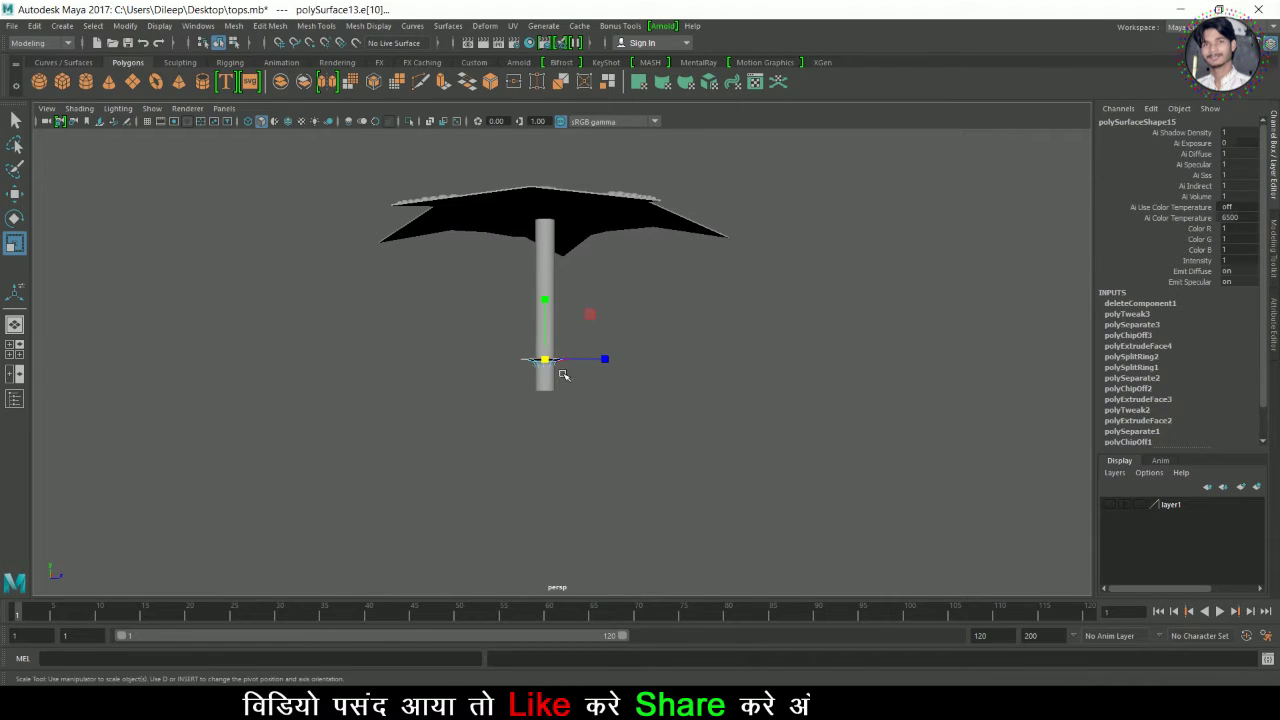
alt+drag(593, 374, 557, 368)
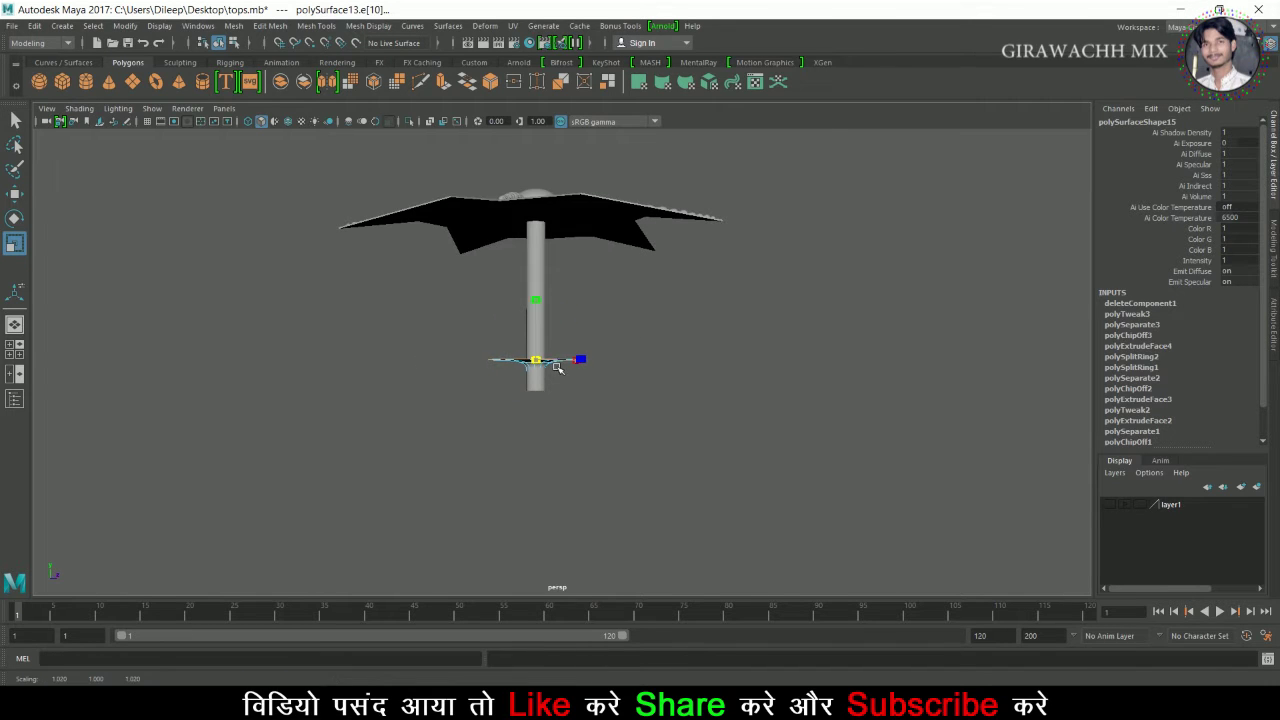
alt+drag(598, 426, 549, 405)
In object mode, move the disc piece down along Y to clear the lower end of the post.
alt+right_drag(450, 384, 590, 290)
click(651, 314)
click(562, 356)
drag(527, 303, 528, 366)
Widen the bottom edge loop of the disc's collar slightly and lower it to lengthen the collar, then return to object mode.
alt+right_drag(517, 469, 557, 465)
alt+middle_drag(557, 465, 572, 350)
alt+right_drag(572, 350, 640, 396)
right_drag(508, 309, 509, 205)
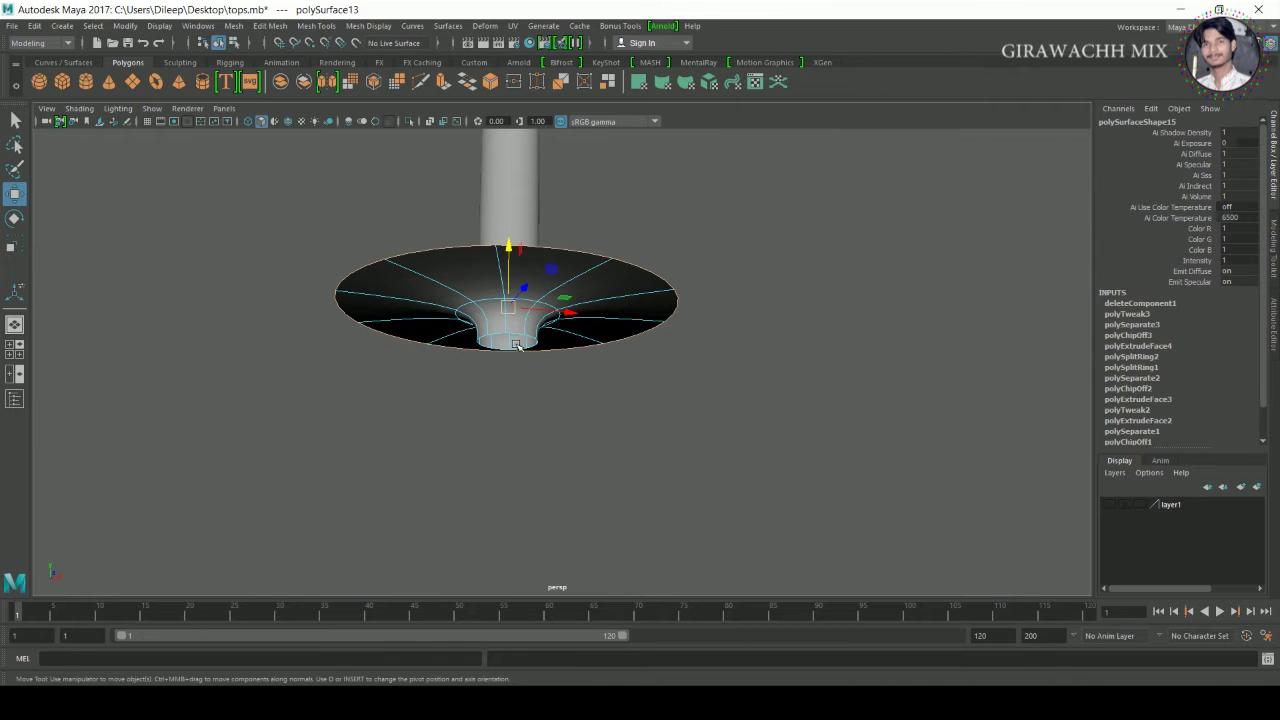
key(r)
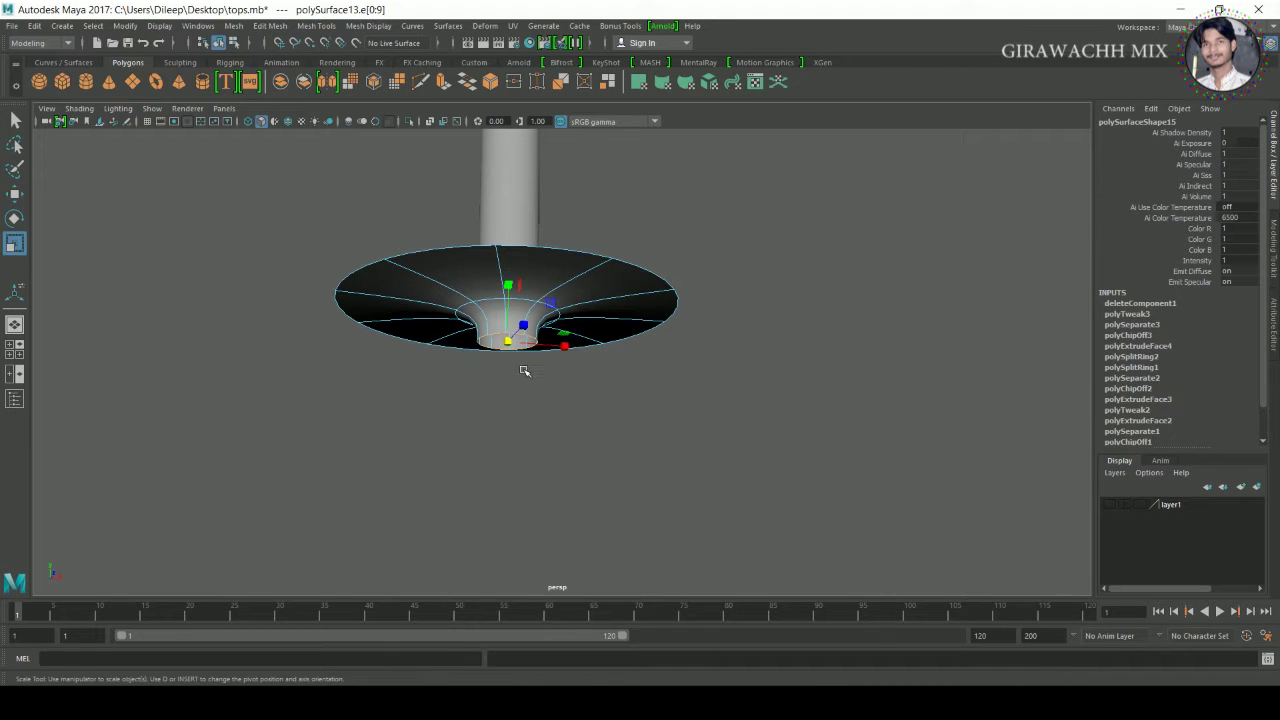
key(w)
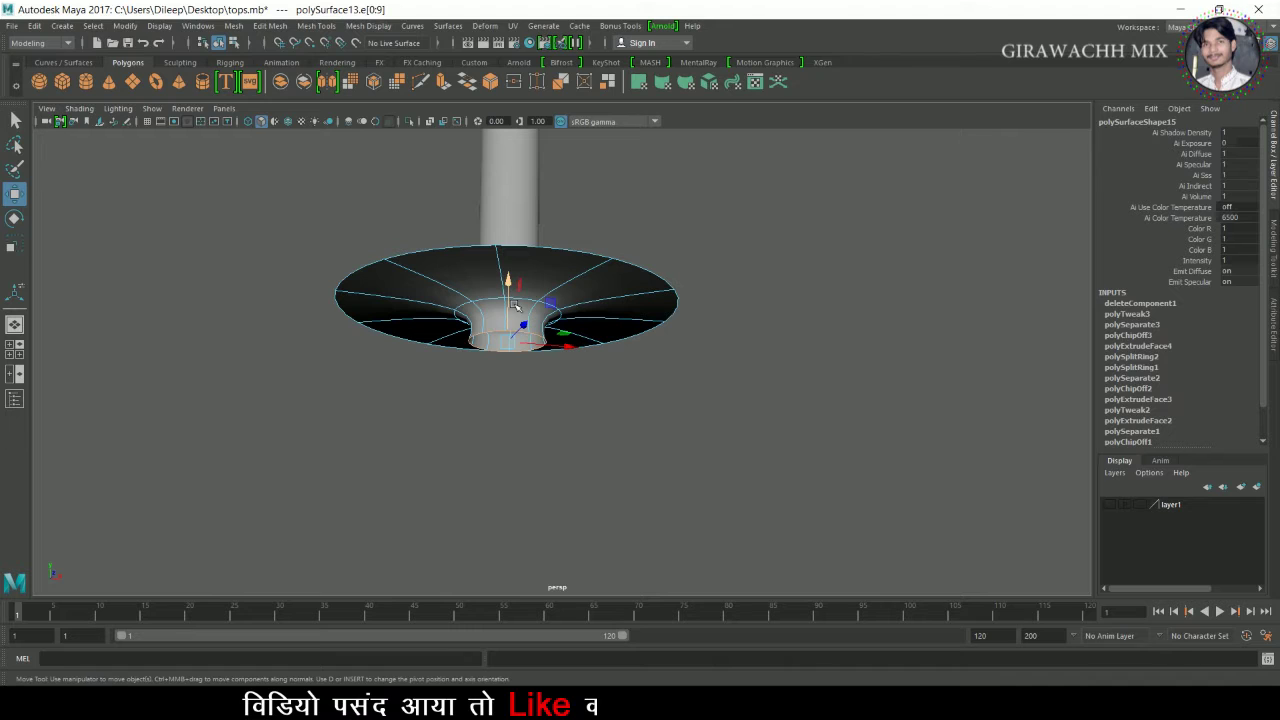
drag(517, 288, 547, 292)
right_drag(504, 303, 570, 278)
Raise the disc piece back up around the post to a Y translation of 0.112.
scroll(640, 346, down, 4)
alt+drag(602, 396, 613, 448)
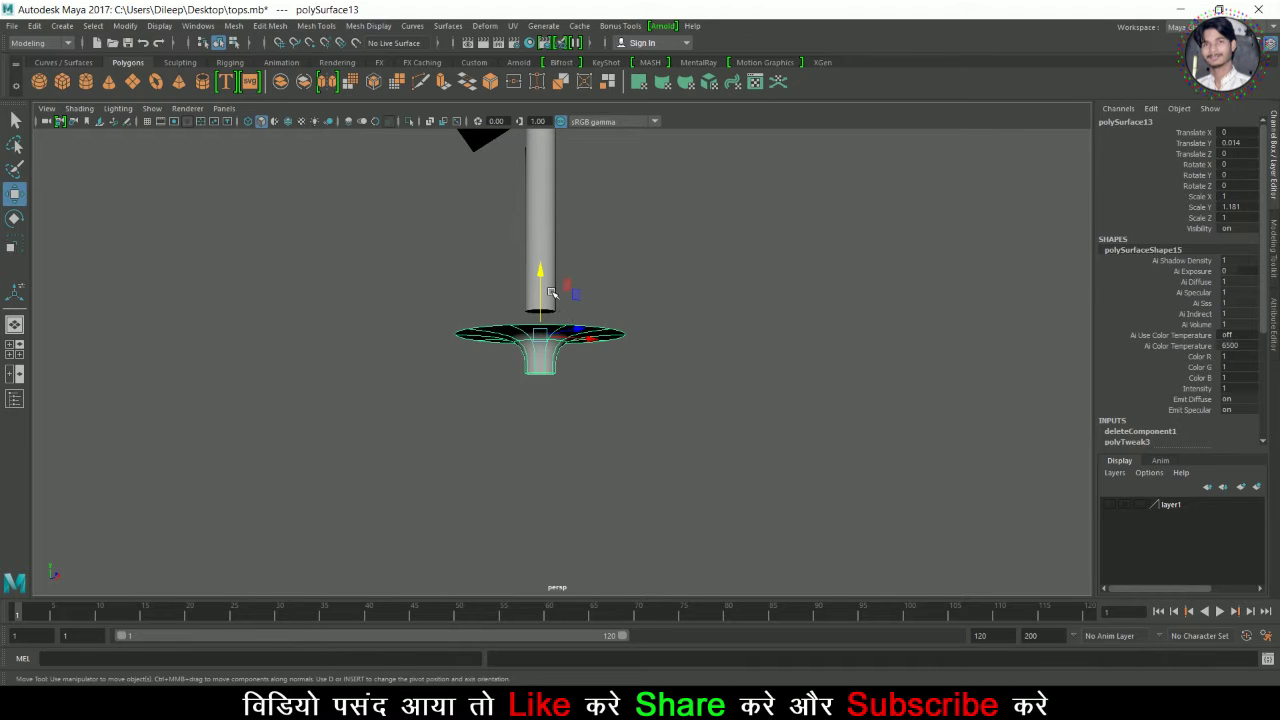
drag(547, 288, 548, 200)
scroll(612, 312, up, 2)
alt+drag(613, 315, 727, 337)
alt+middle_drag(727, 337, 709, 493)
scroll(591, 356, down, 2)
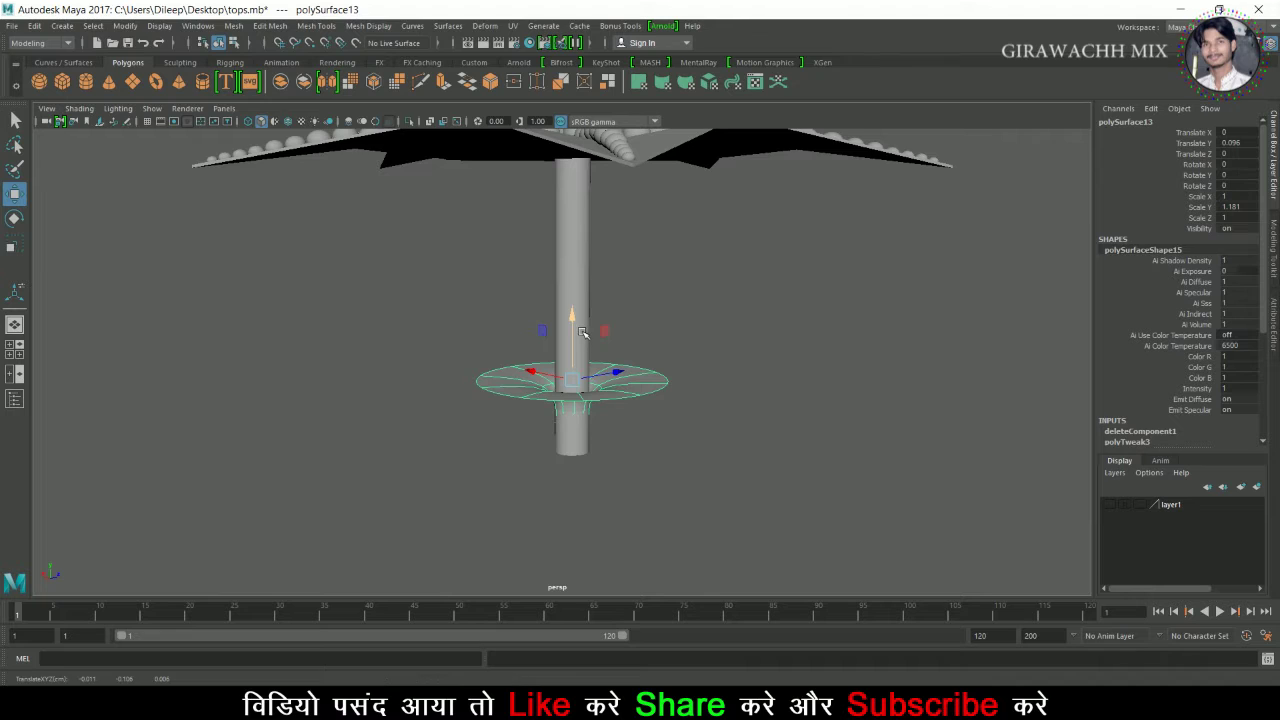
drag(579, 328, 579, 309)
Extrude all faces of the disc piece with a thickness of 0.004, then return to object mode and deselect.
scroll(680, 423, down, 5)
alt+drag(603, 430, 460, 425)
scroll(649, 429, up, 3)
alt+drag(649, 429, 735, 450)
scroll(643, 420, up, 4)
alt+drag(643, 420, 636, 382)
right_drag(481, 309, 482, 391)
double_click(489, 357)
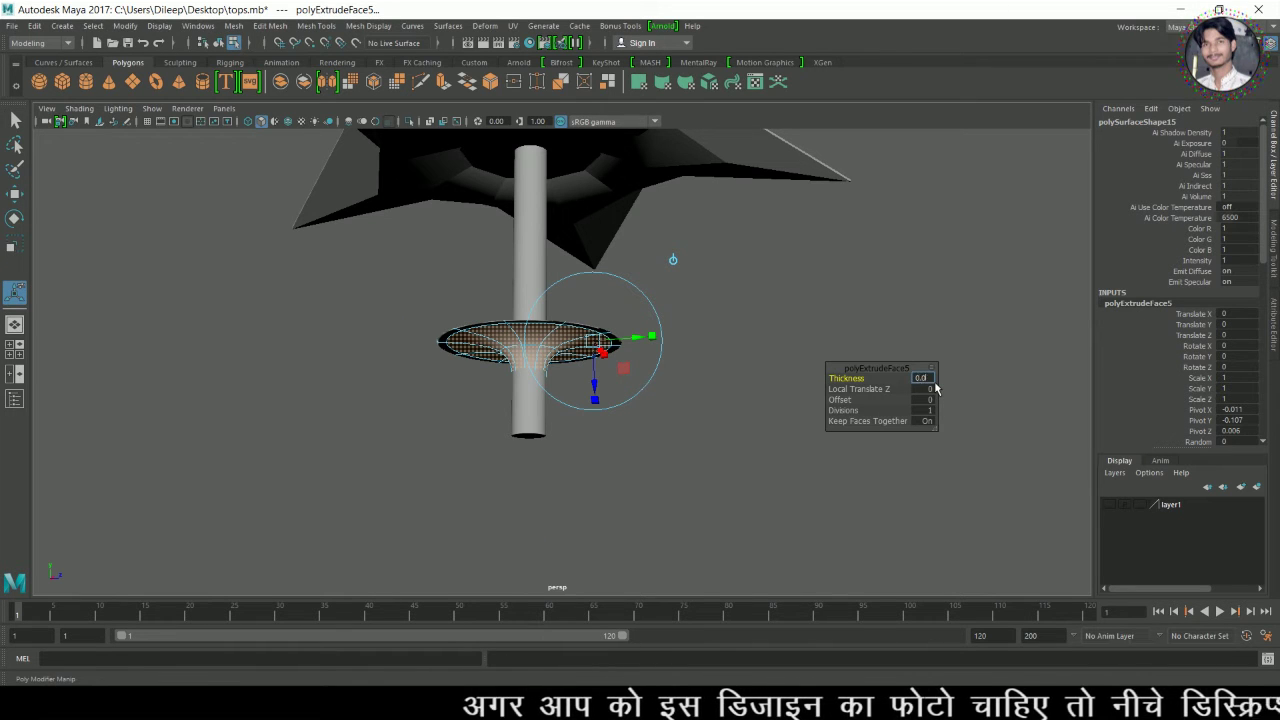
key(Return)
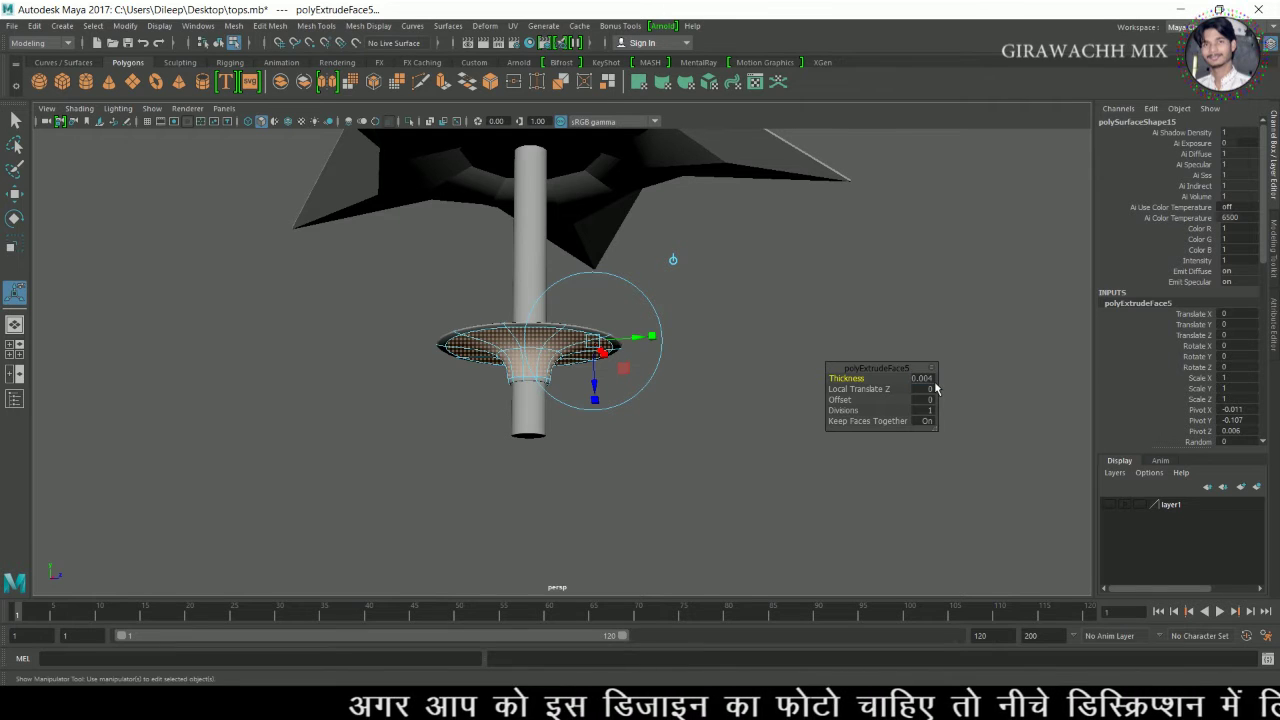
right_drag(509, 309, 659, 248)
click(642, 352)
Switch the disc to unsmoothed display and insert edge loops near its rim on both sides and around its outer edge.
alt+drag(642, 352, 649, 378)
scroll(649, 379, up, 8)
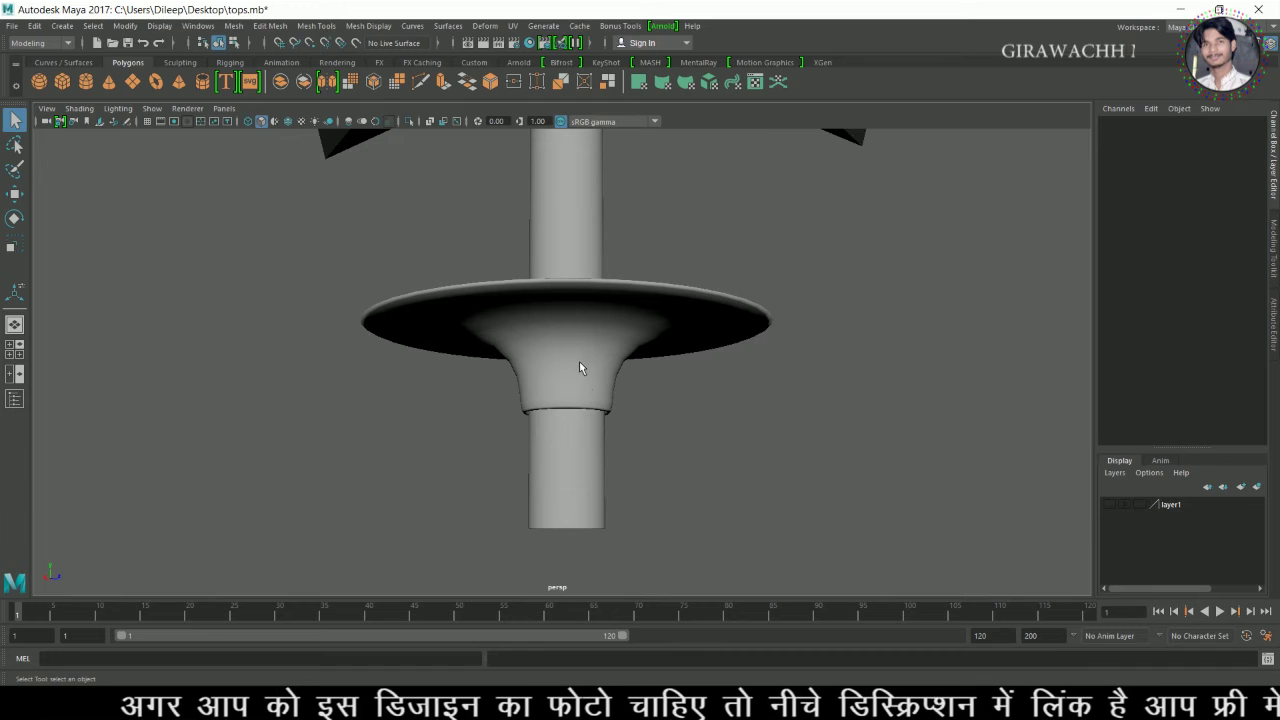
click(580, 351)
key(1)
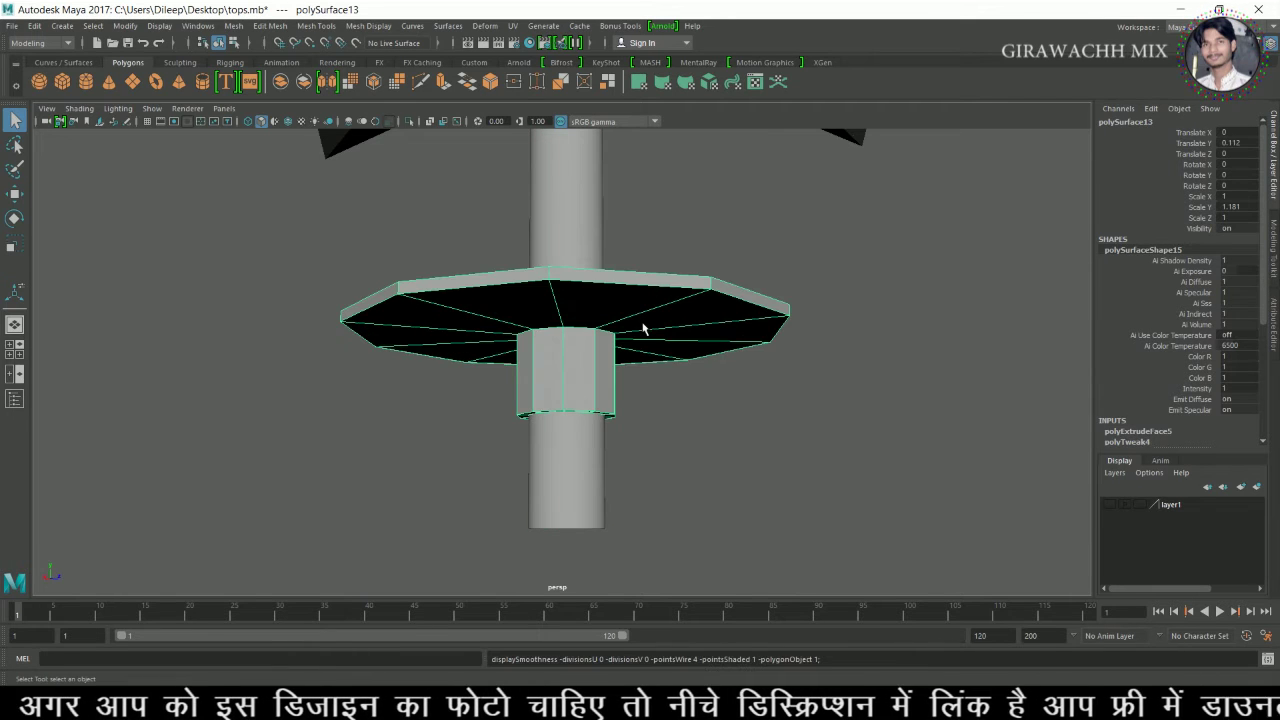
shift+right_drag(497, 302, 414, 338)
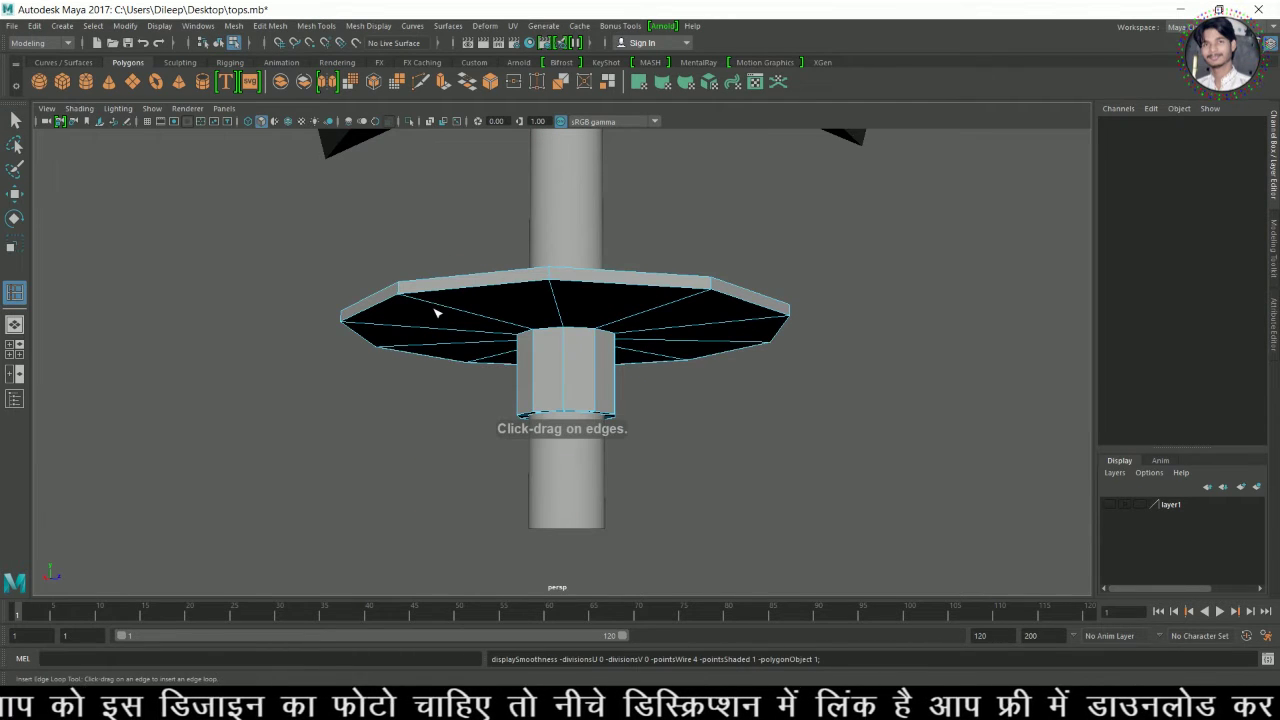
click(428, 304)
alt+drag(434, 334, 423, 390)
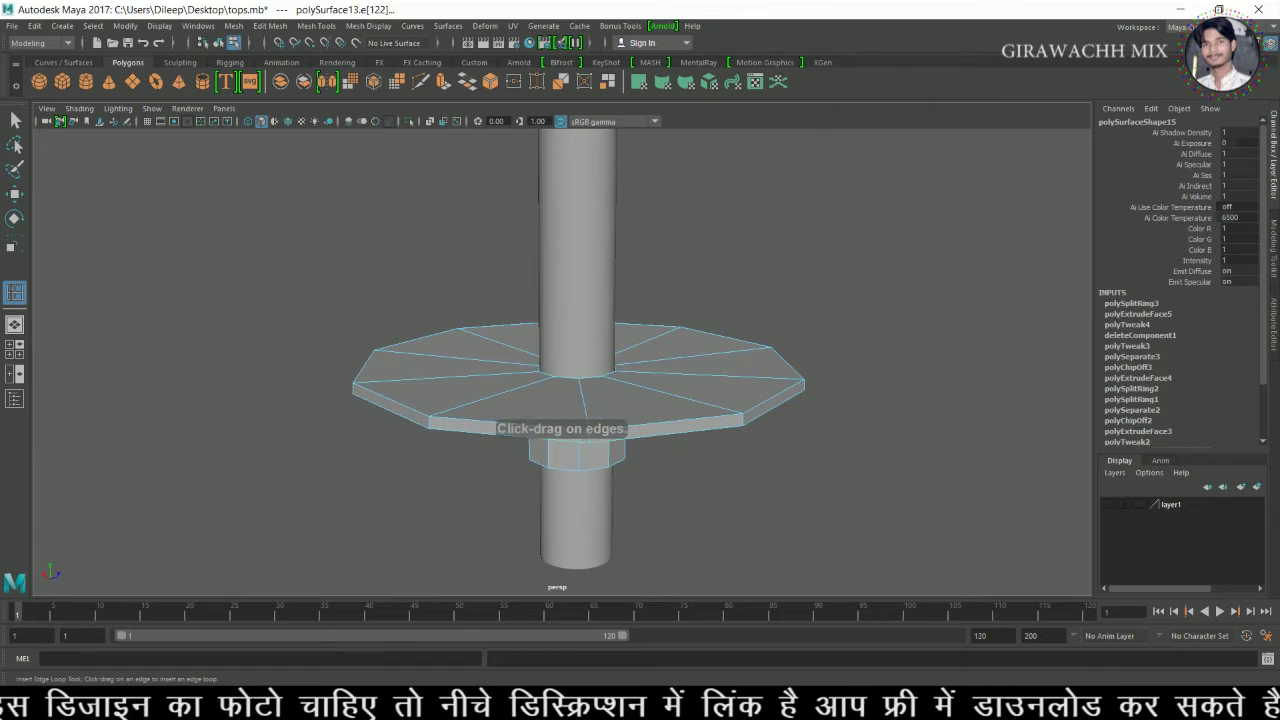
click(374, 393)
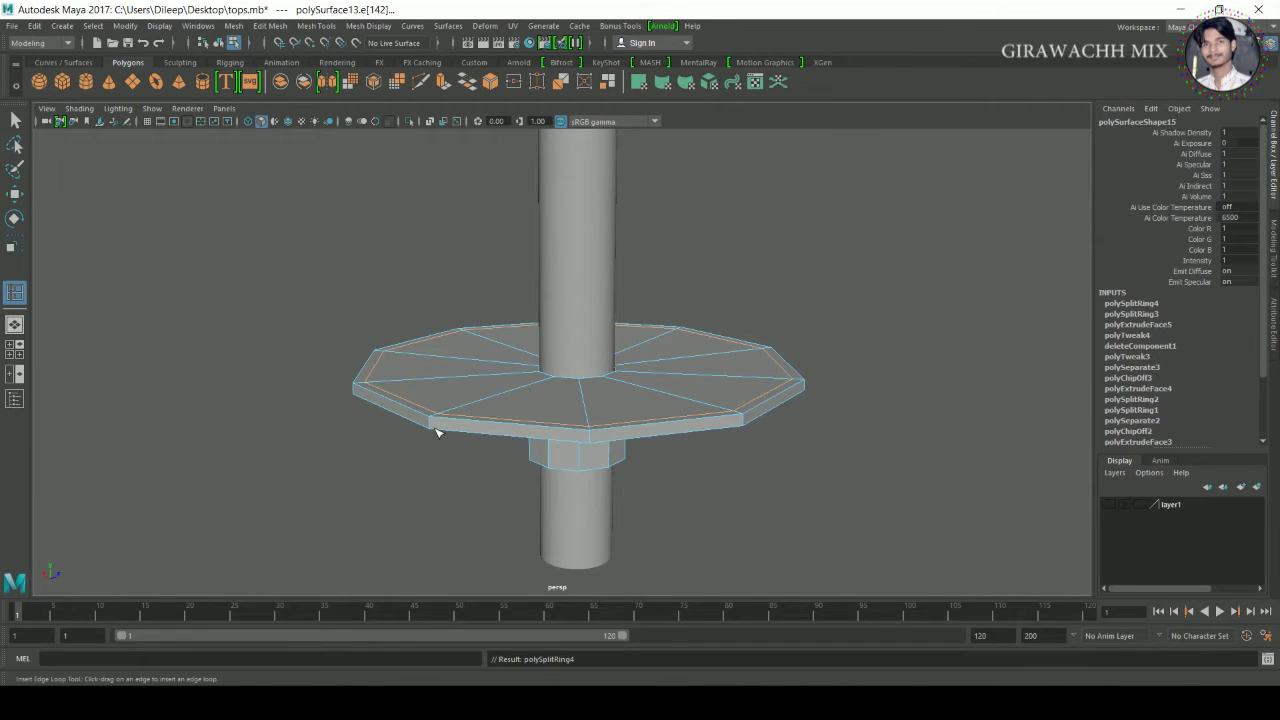
click(437, 430)
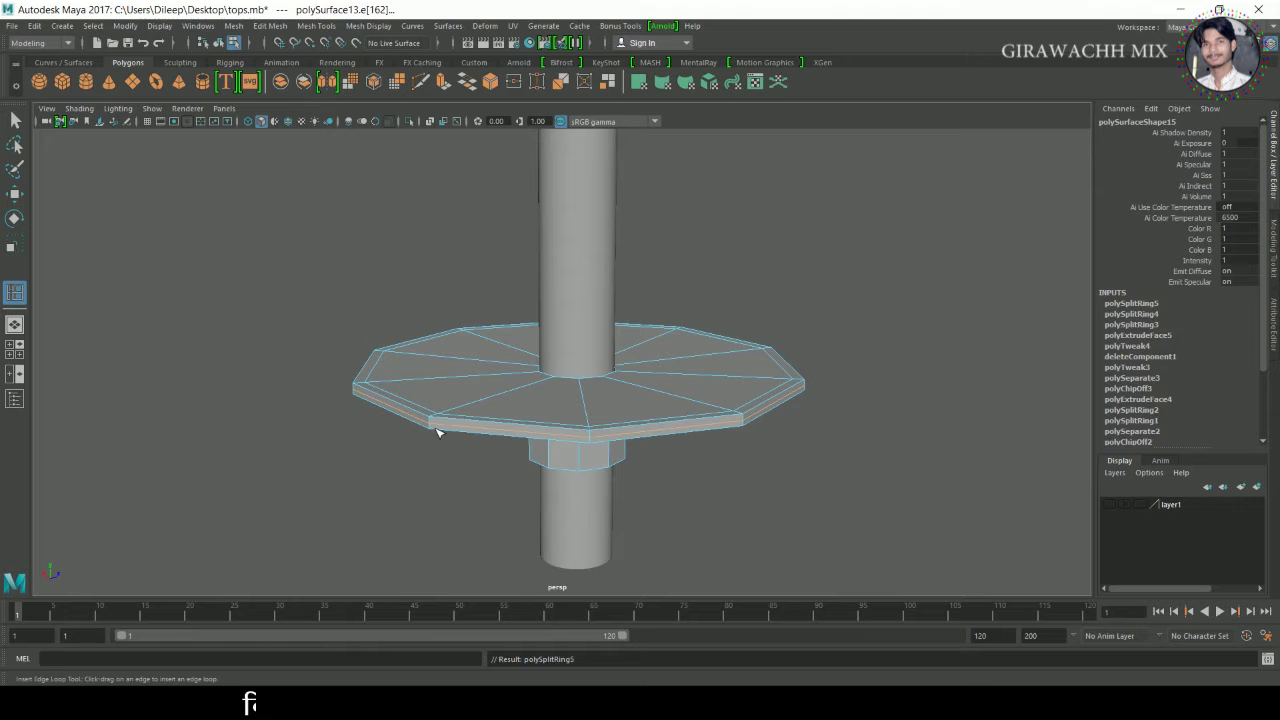
click(535, 402)
Return the disc to smooth preview in object mode and examine its underside and collar.
key(w)
key(3)
right_drag(517, 401, 685, 287)
click(723, 252)
alt+drag(745, 350, 758, 296)
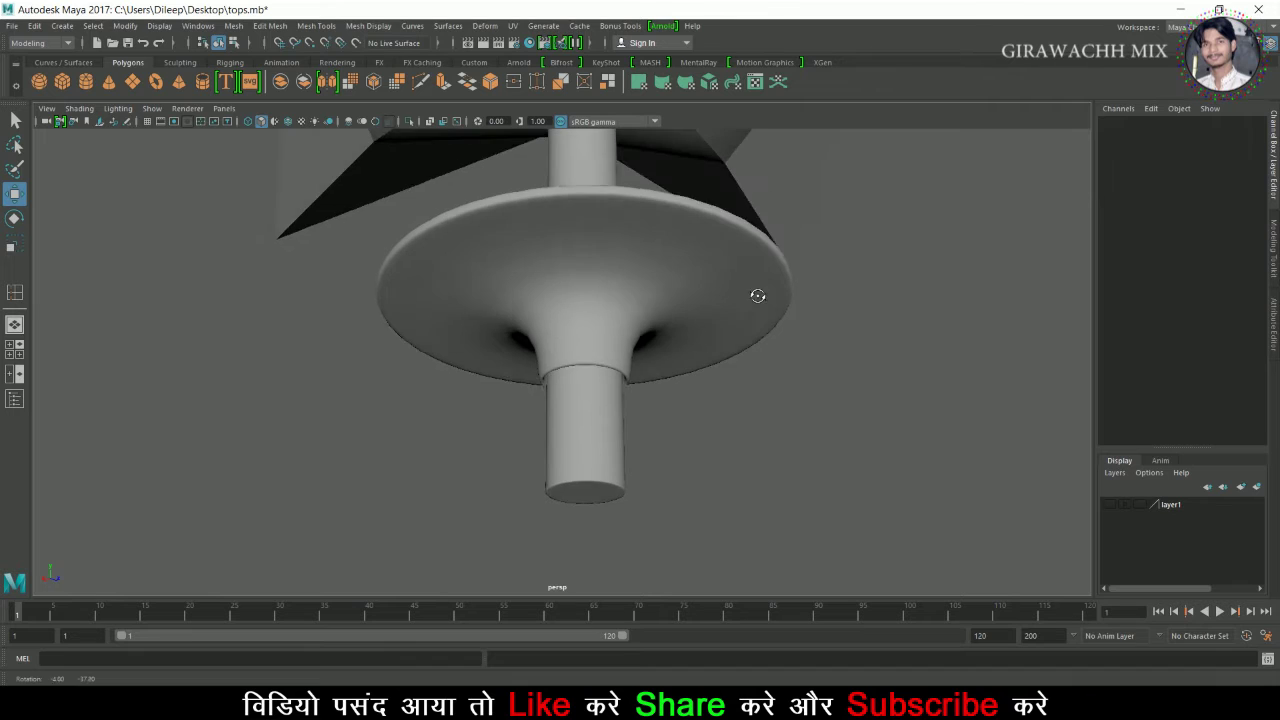
Insert an edge loop near the lower end of the disc's collar, then restore smooth preview and object mode.
click(614, 348)
key(1)
shift+right_drag(600, 355, 570, 373)
drag(561, 364, 567, 374)
key(w)
key(3)
right_drag(557, 309, 672, 263)
click(747, 385)
With the disc unsmoothed and the post hidden, insert edge loops near both edges of the collar's lower end face.
key(1)
click(666, 345)
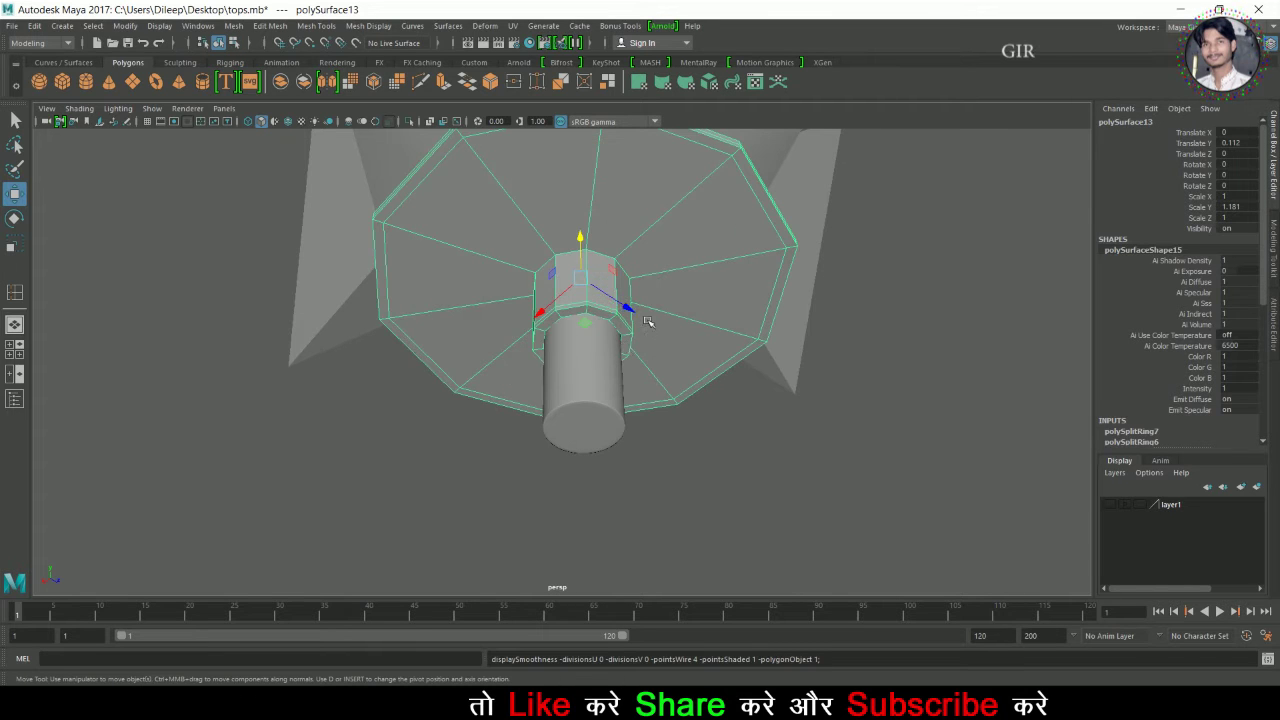
scroll(646, 354, up, 5)
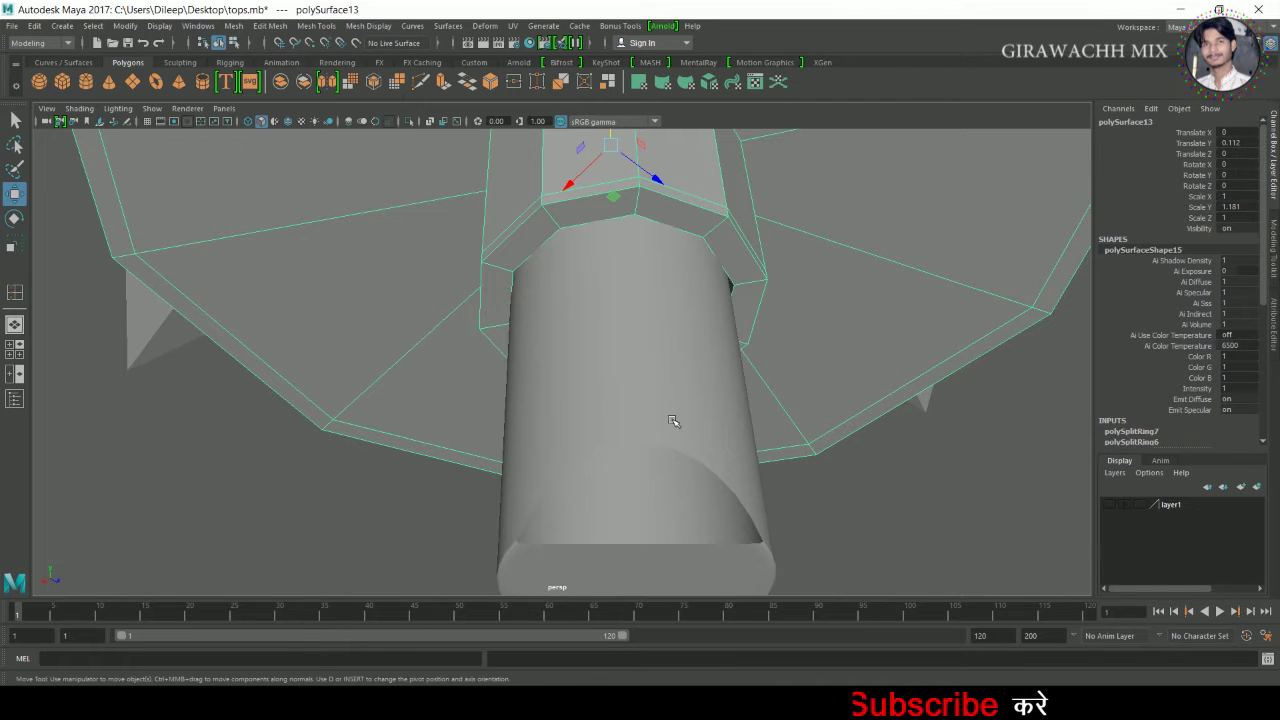
click(672, 420)
key(ctrl+h)
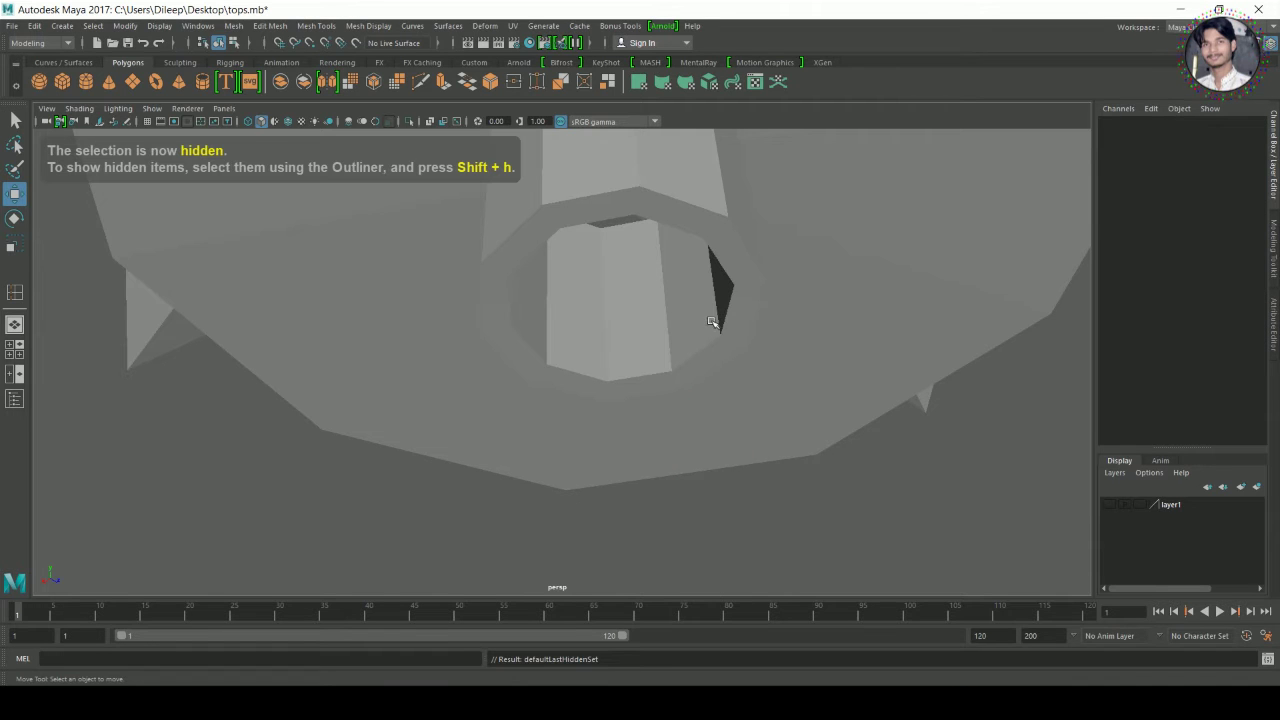
click(709, 318)
shift+right_drag(702, 311, 632, 330)
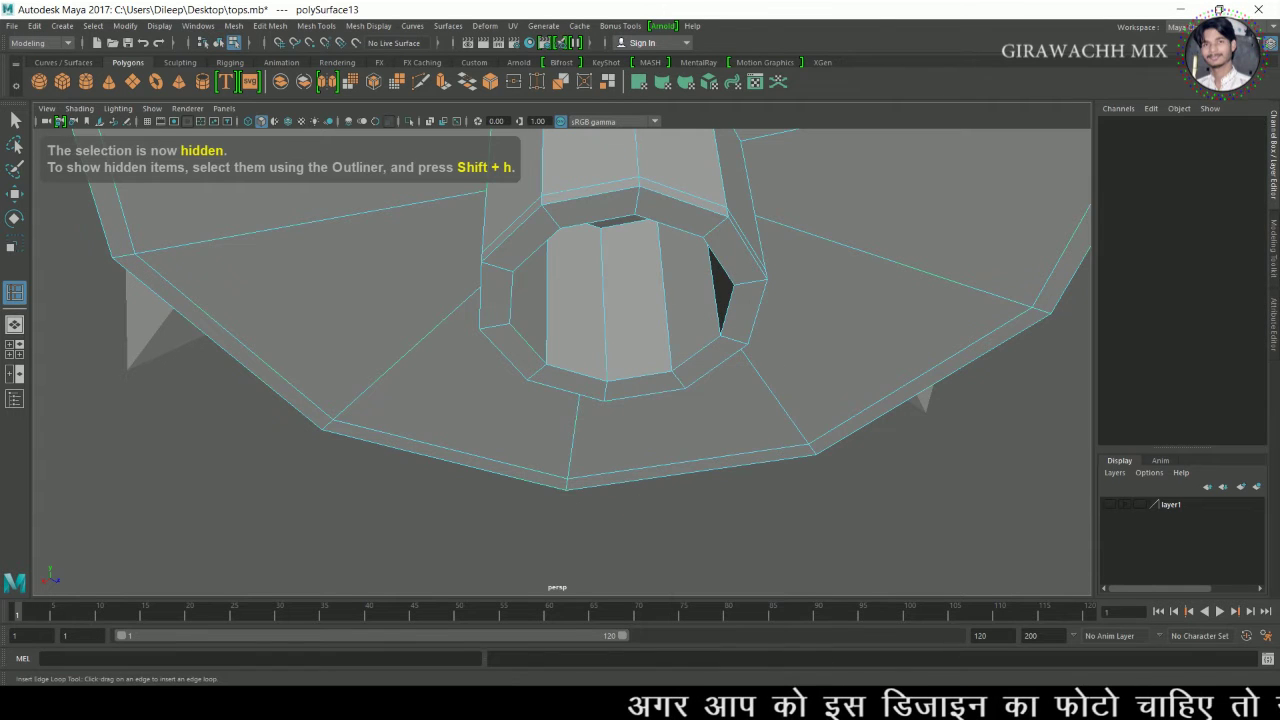
drag(612, 379, 613, 383)
click(615, 386)
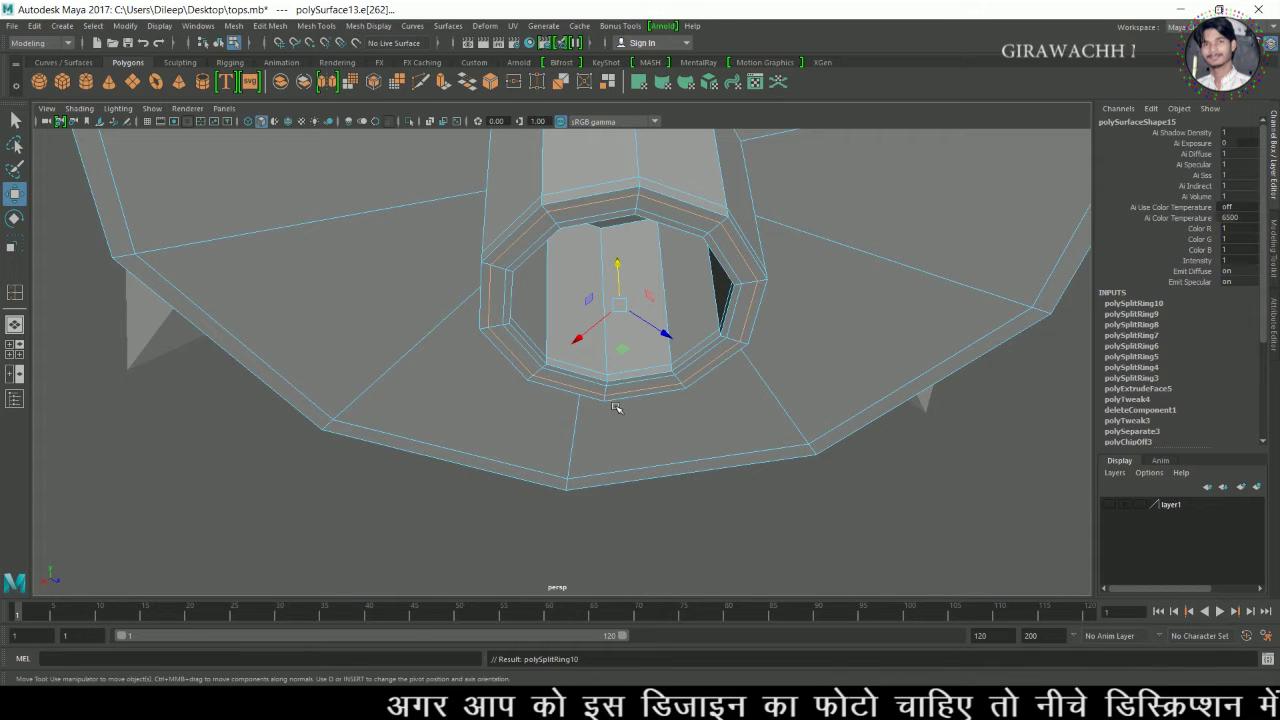
Show the hidden post again and return the disc to smooth preview in object mode.
key(ctrl+shift+h)
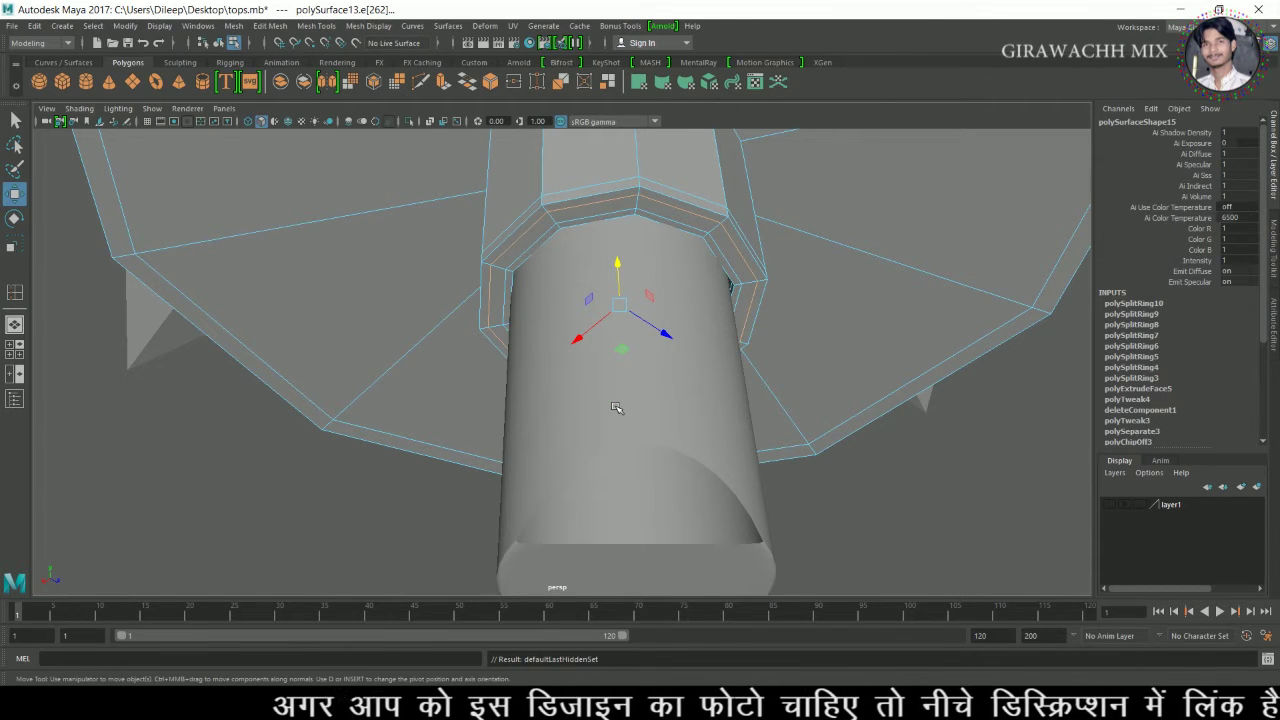
key(3)
right_drag(608, 207, 652, 181)
click(906, 497)
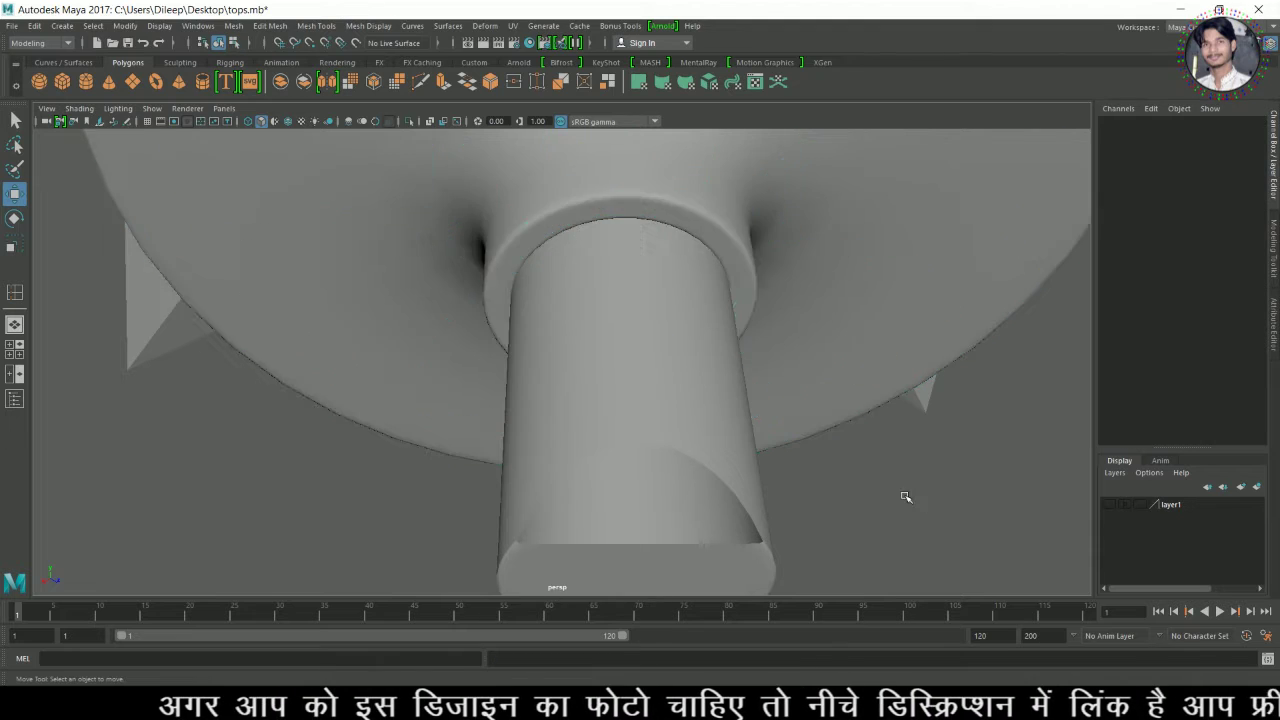
scroll(900, 491, down, 5)
alt+drag(884, 478, 840, 483)
scroll(840, 483, up, 5)
scroll(800, 455, down, 2)
Hide the post, insert edge loops around the central hole on the disc's upper side, and restore the disc's smooth preview.
click(765, 430)
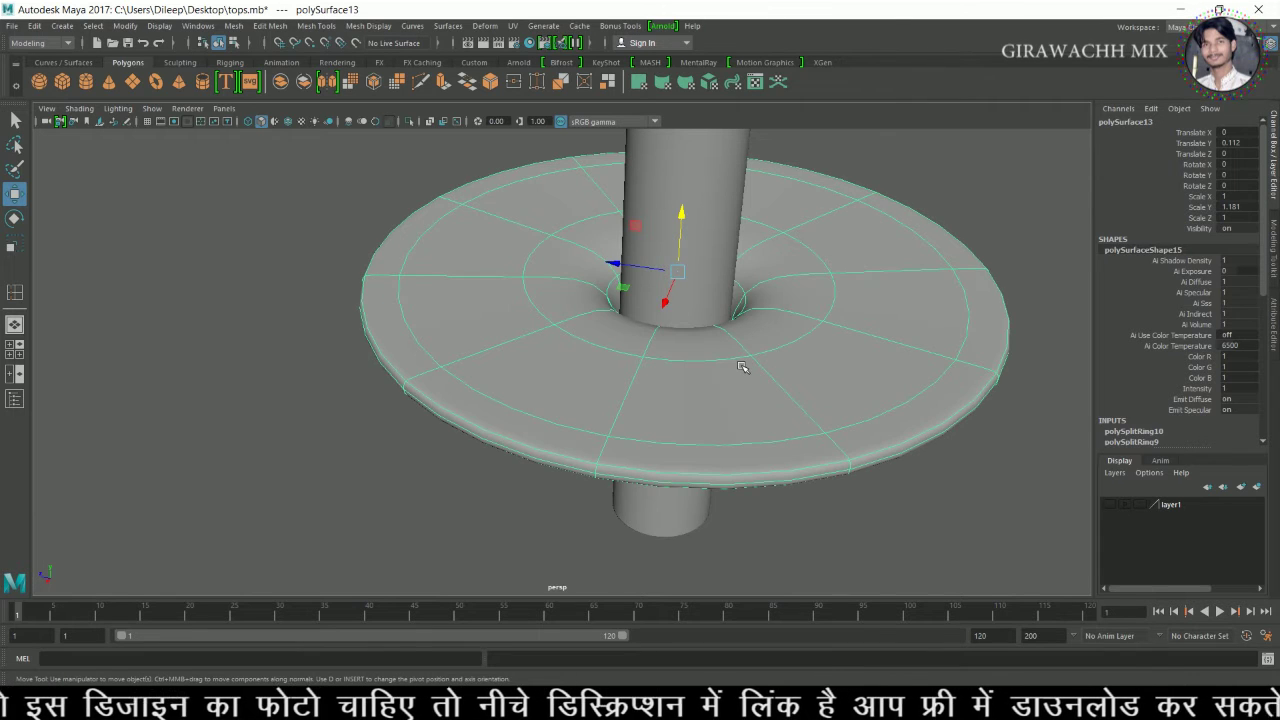
key(1)
click(739, 251)
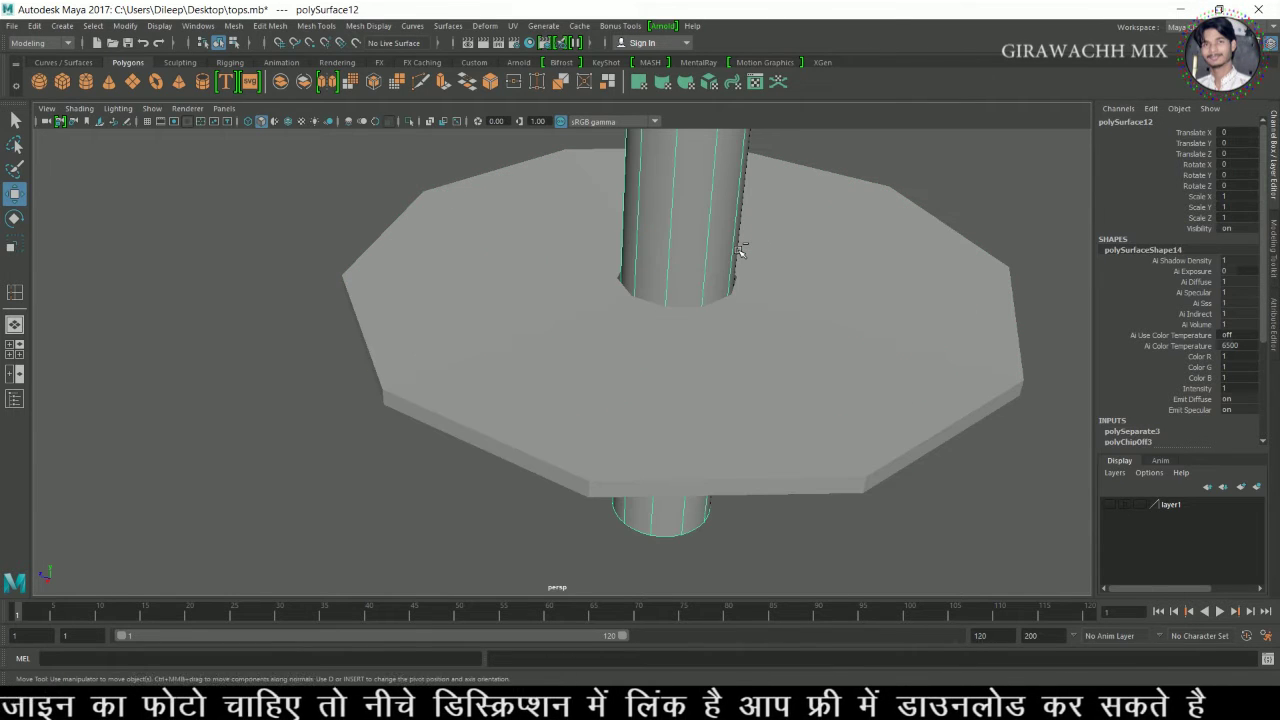
key(ctrl+h)
click(735, 281)
shift+right_drag(711, 276, 637, 295)
drag(697, 265, 700, 253)
key(w)
key(3)
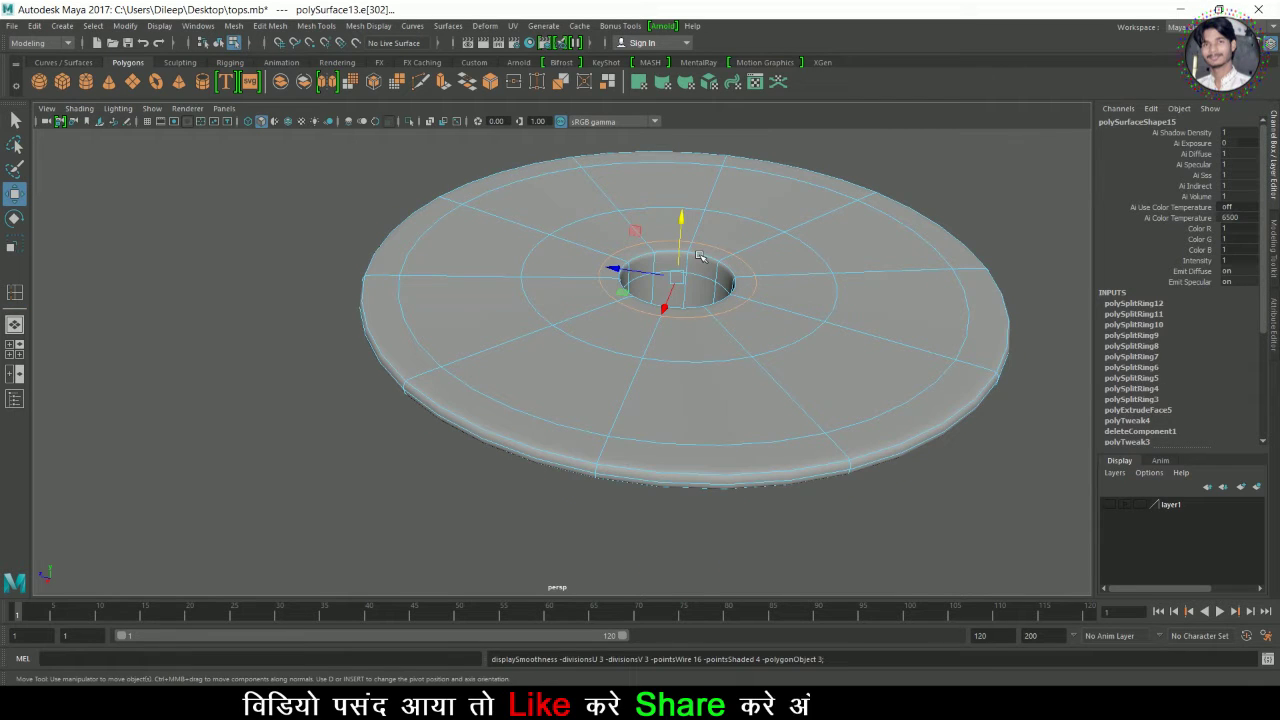
Unhide the post, then leave edge editing on the disc and deselect it in object mode.
key(ctrl+shift+h)
alt+drag(745, 377, 758, 332)
right_drag(745, 316, 808, 290)
click(863, 270)
Examine the whole earring from the side and below, checking the post's lower end and the fit of the backing.
scroll(863, 270, down, 5)
scroll(863, 270, down, 5)
alt+drag(815, 318, 591, 437)
scroll(686, 396, up, 2)
click(548, 412)
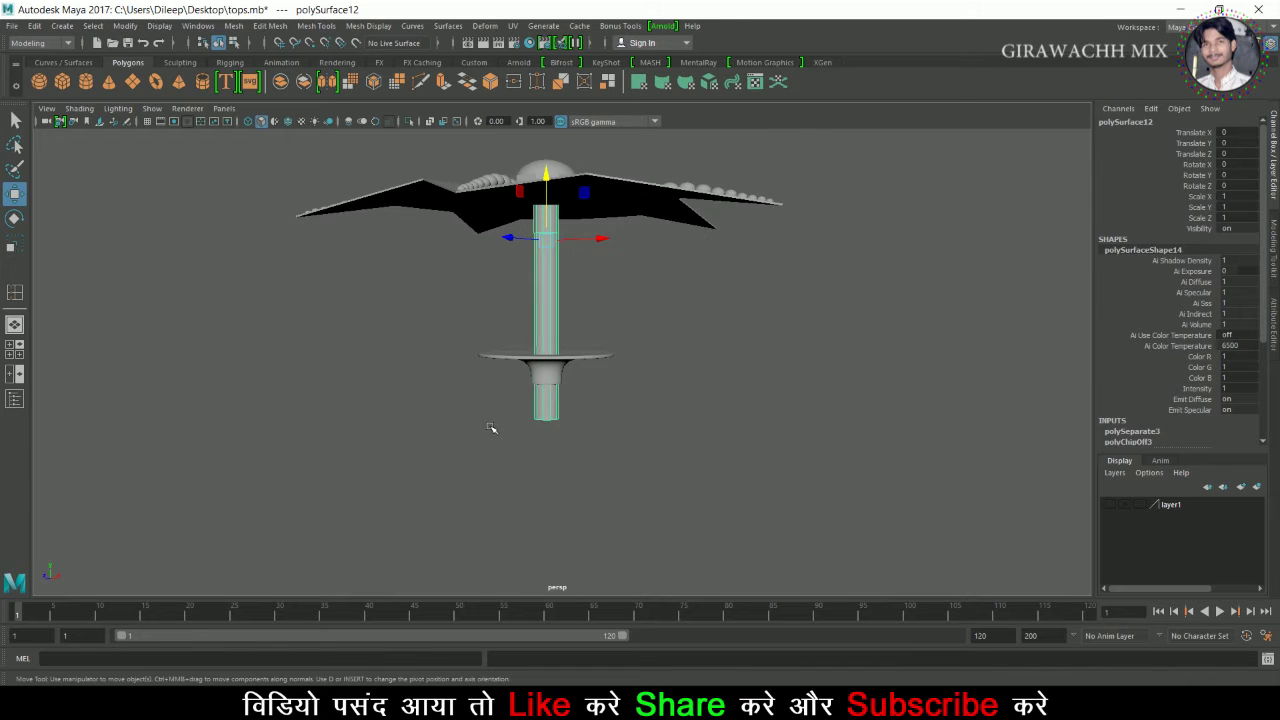
alt+right_drag(491, 428, 607, 445)
click(585, 438)
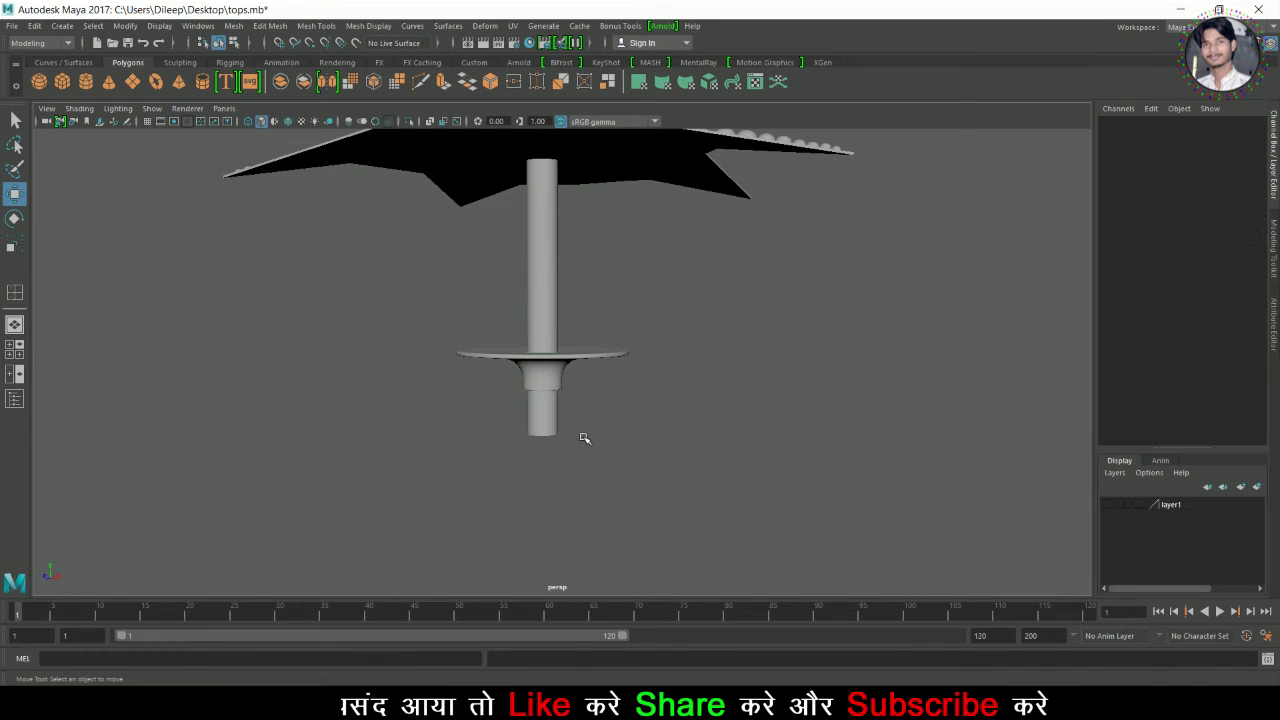
click(545, 429)
alt+right_drag(528, 441, 588, 447)
click(630, 448)
mouse_move(634, 449)
alt+mouse_down()
mouse_move(643, 442)
mouse_move(610, 447)
alt+mouse_up()
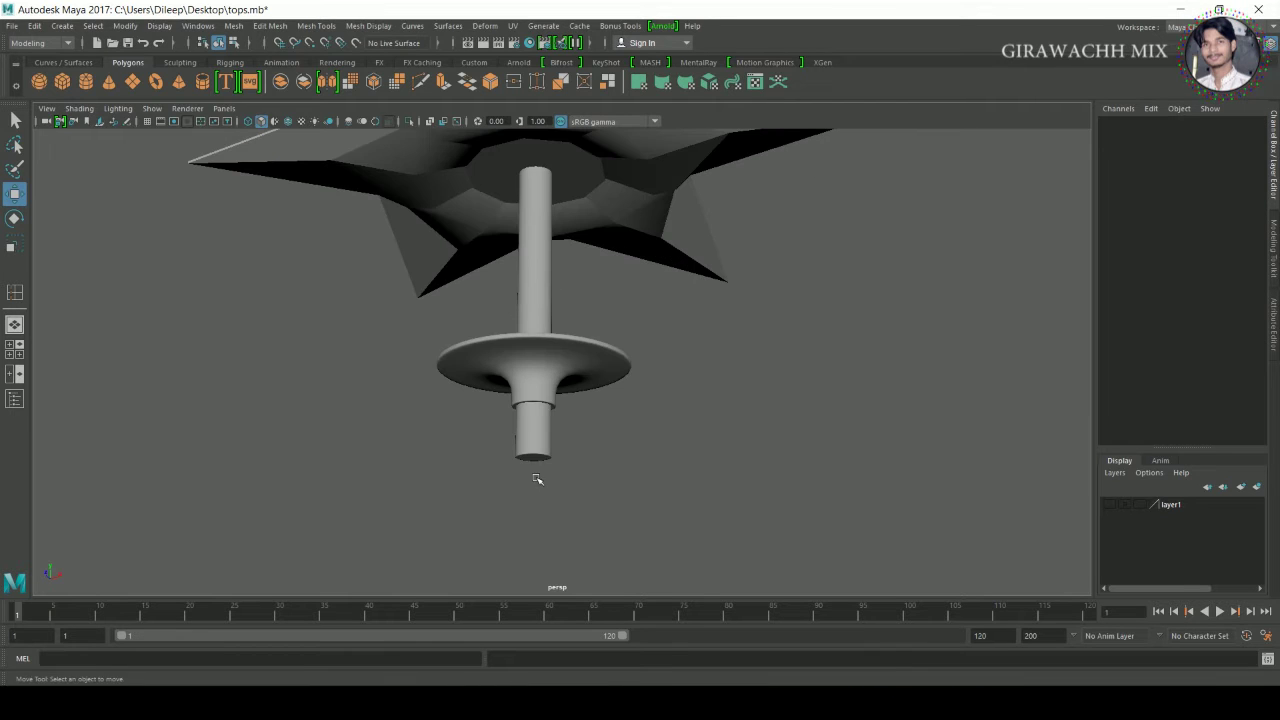
Extract the narrow band of faces around the post's lower end as a separate ring.
click(535, 456)
alt+right_drag(482, 469, 550, 446)
alt+middle_drag(550, 445, 571, 338)
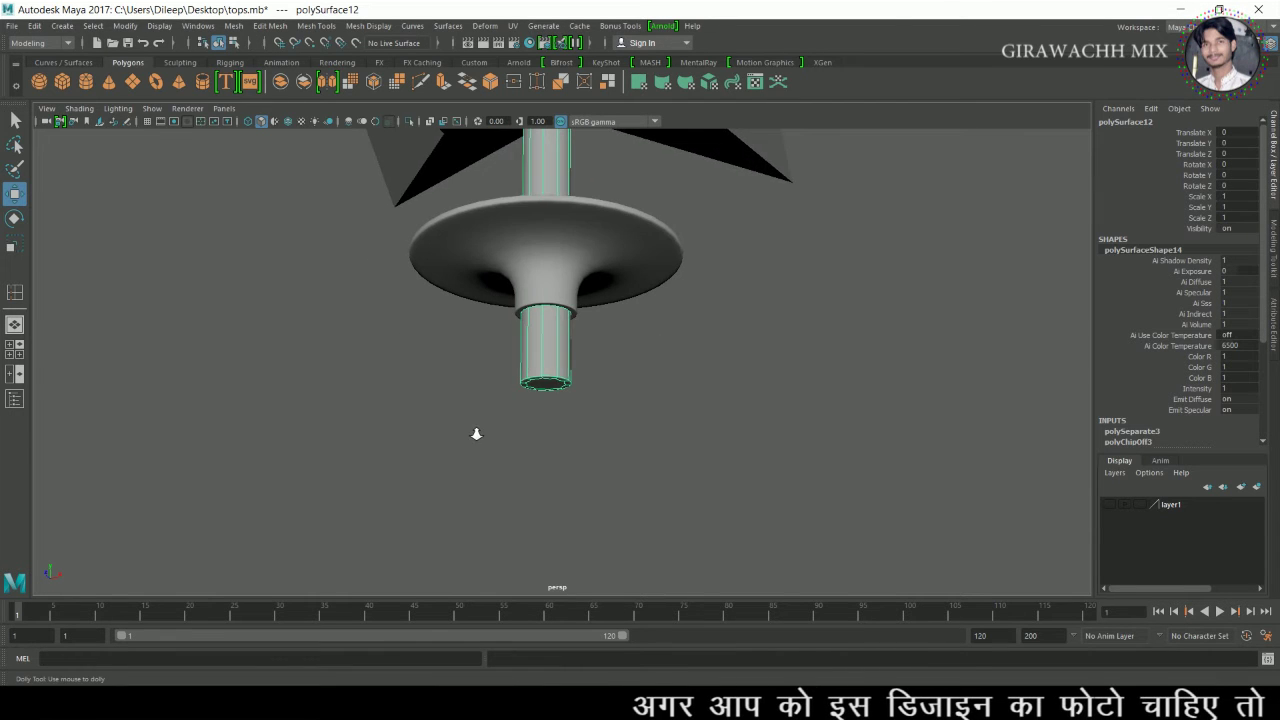
alt+right_drag(477, 434, 544, 440)
alt+drag(546, 351, 545, 363)
right_drag(535, 309, 534, 346)
drag(651, 352, 648, 348)
shift+right_drag(540, 326, 538, 545)
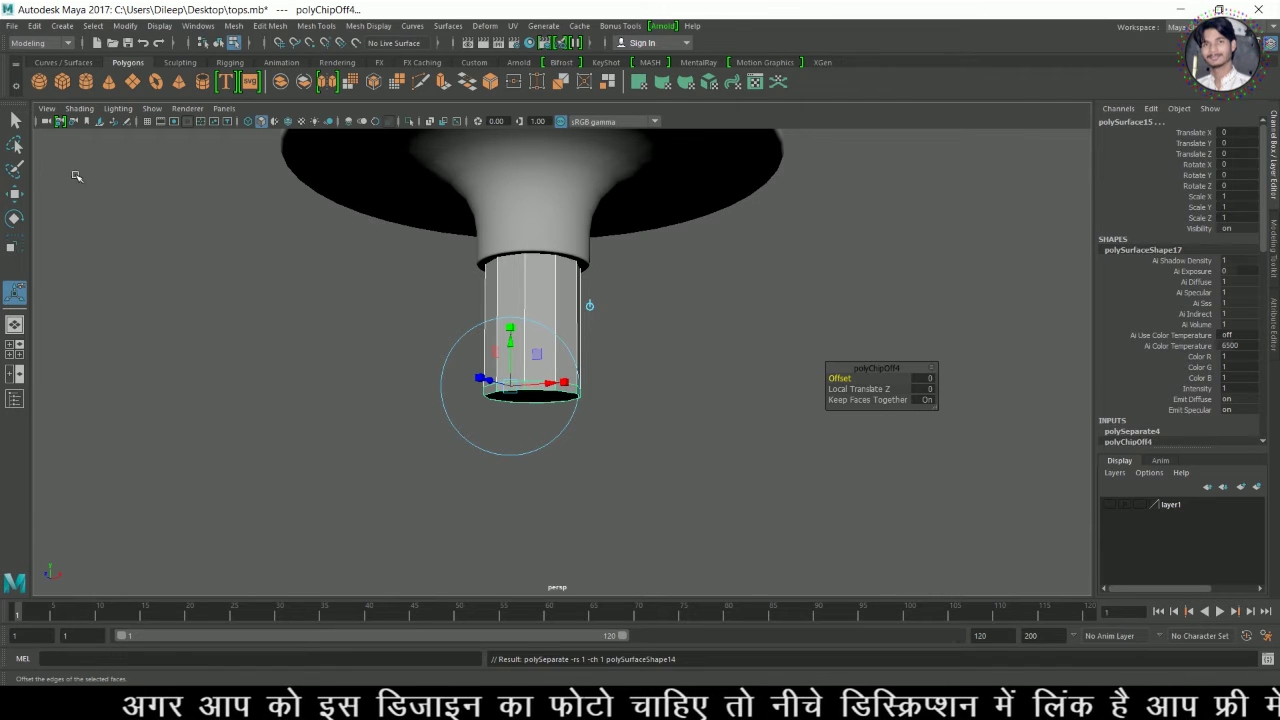
Center the pivots of the separated post pieces.
click(124, 26)
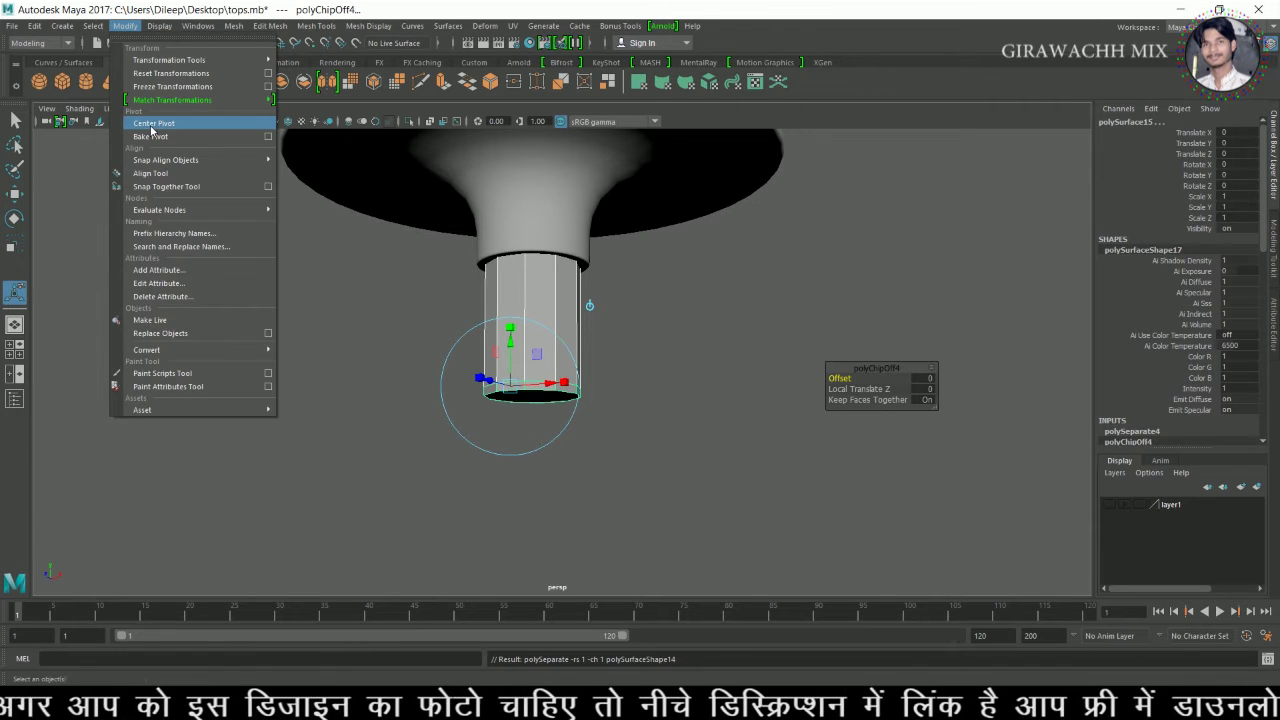
click(153, 126)
scroll(575, 465, down, 4)
scroll(575, 465, down, 2)
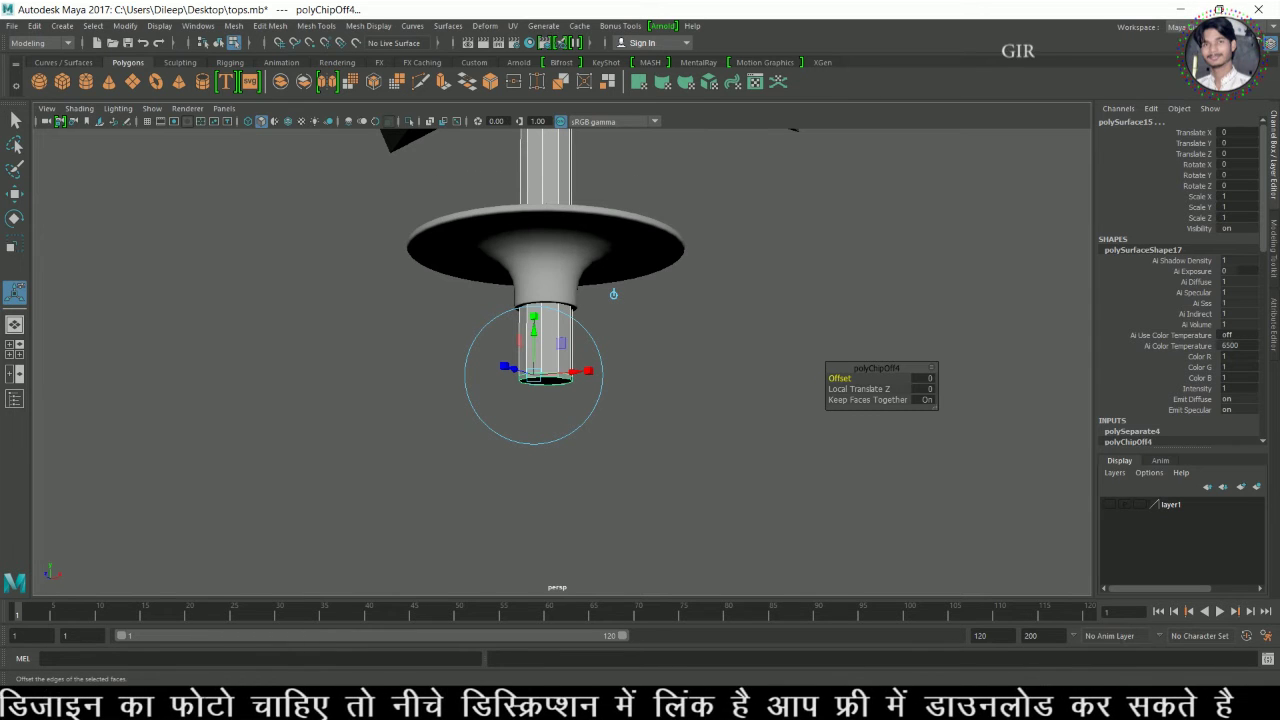
key(w)
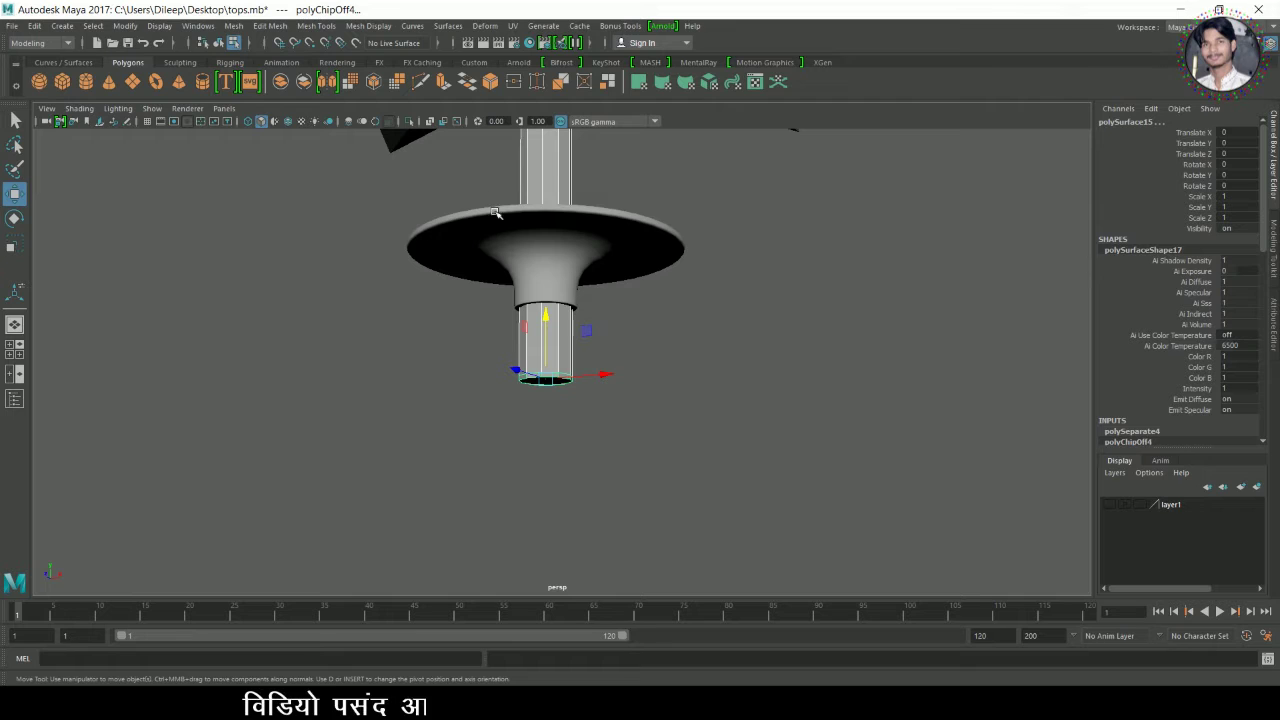
click(605, 376)
key(ctrl+z)
Select the extracted ring and raise its upper edge loop along the post to just below the disc's collar.
right_drag(556, 309, 647, 296)
click(591, 386)
click(535, 342)
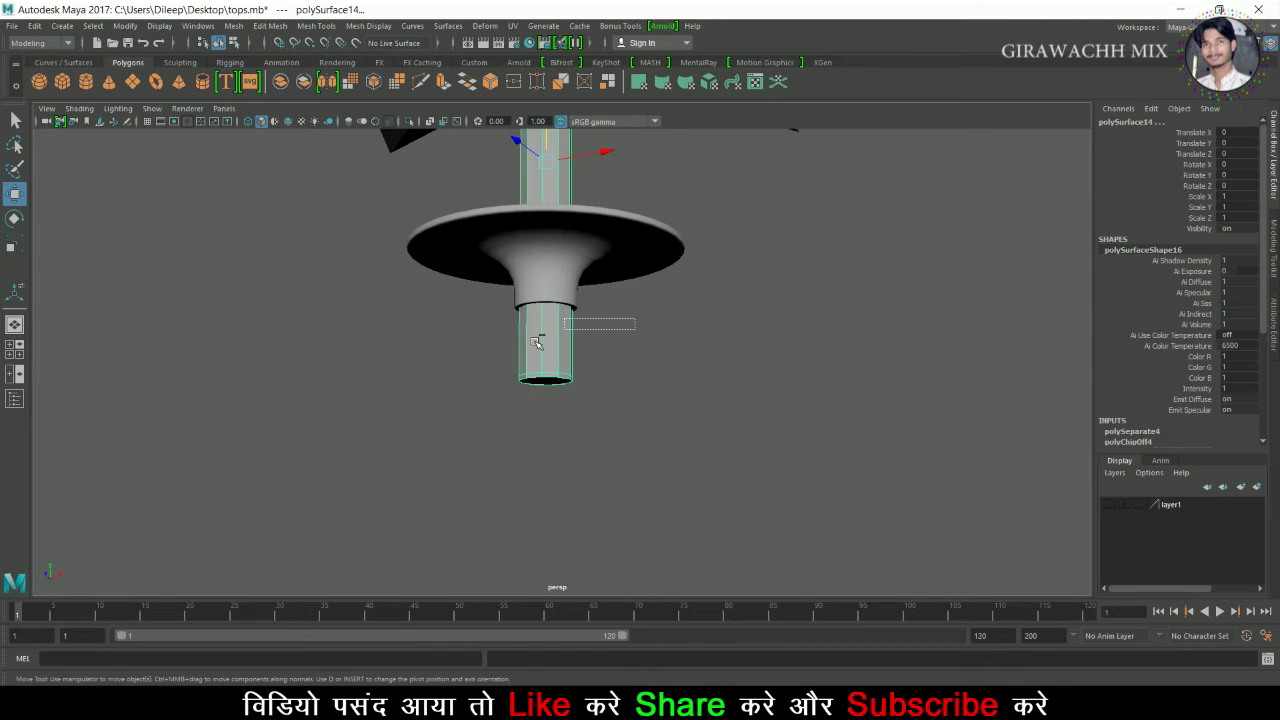
alt+right_drag(527, 344, 545, 450)
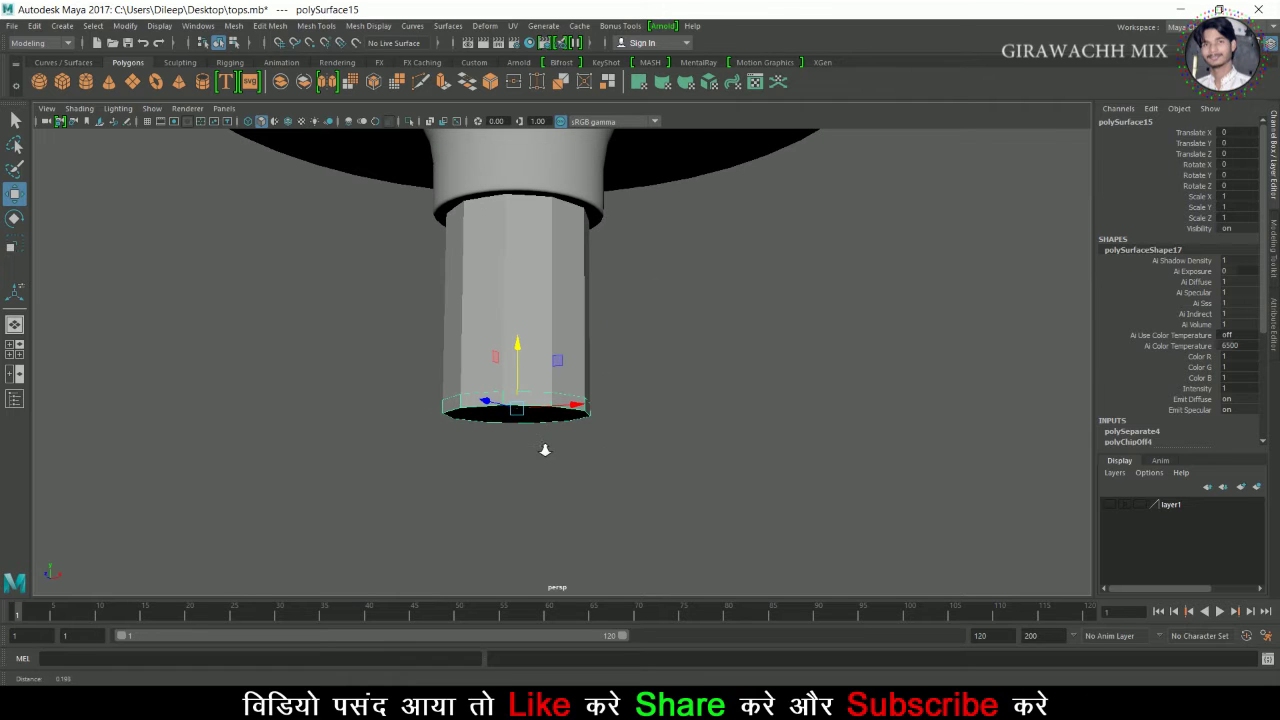
right_drag(460, 412, 449, 272)
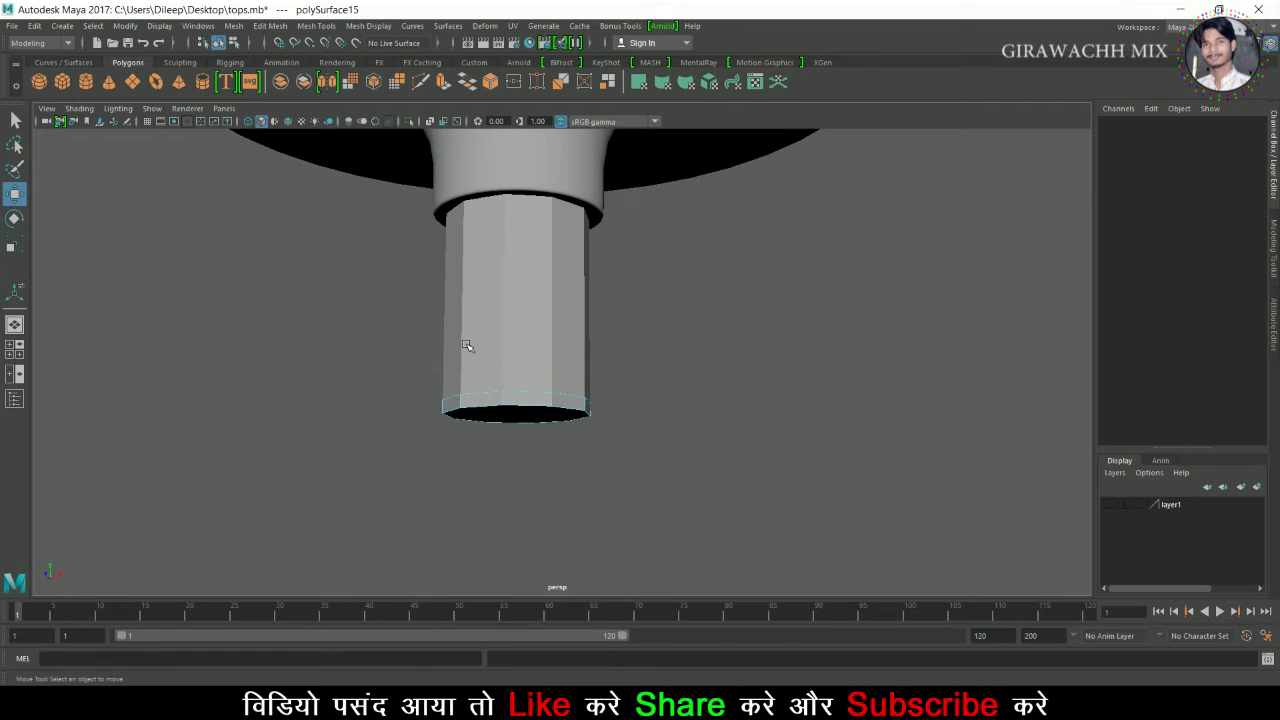
click(470, 403)
drag(523, 353, 527, 274)
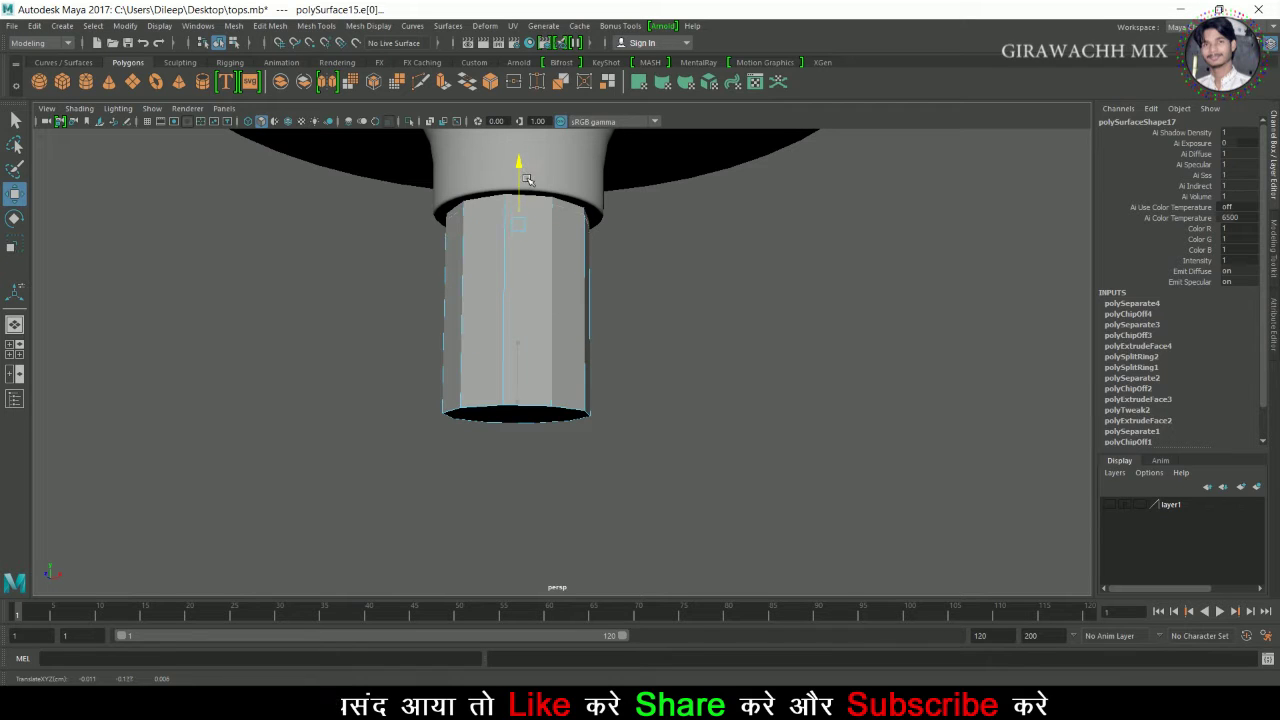
Extrude all faces of the lengthened ring with a thickness of 0.004, then return to object mode.
right_drag(503, 262, 493, 290)
shift+right_click(494, 291)
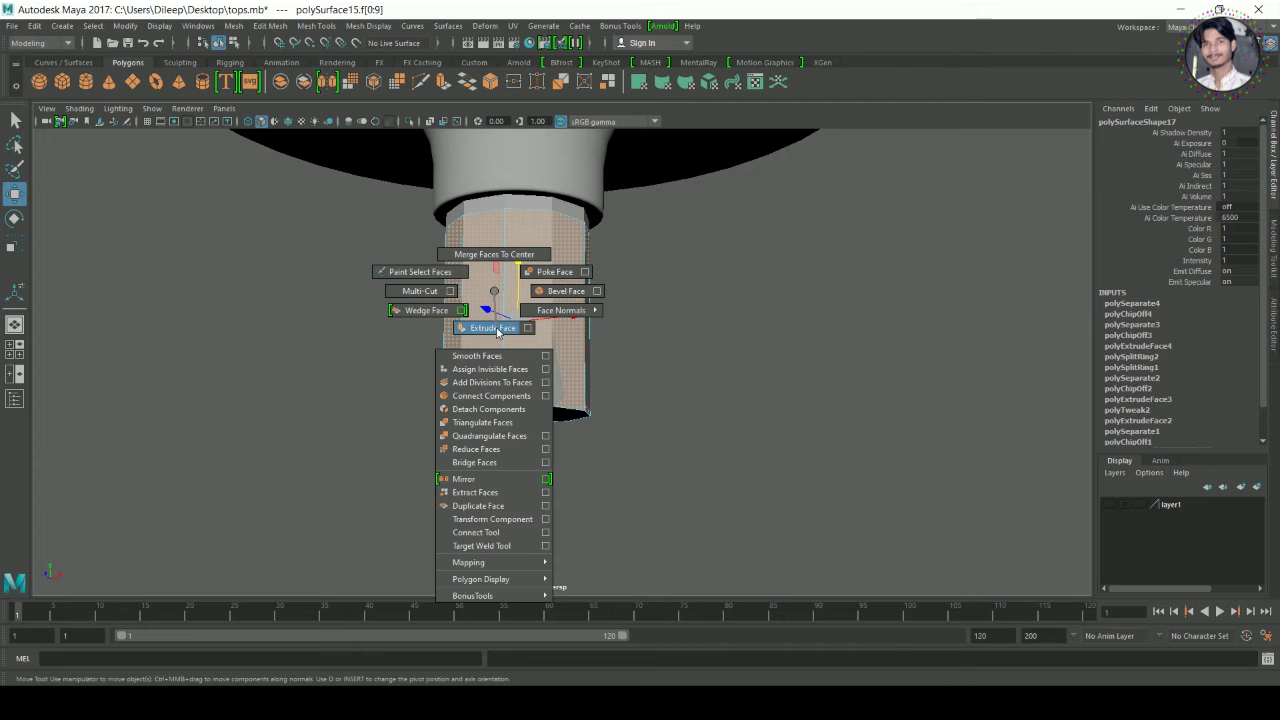
click(495, 329)
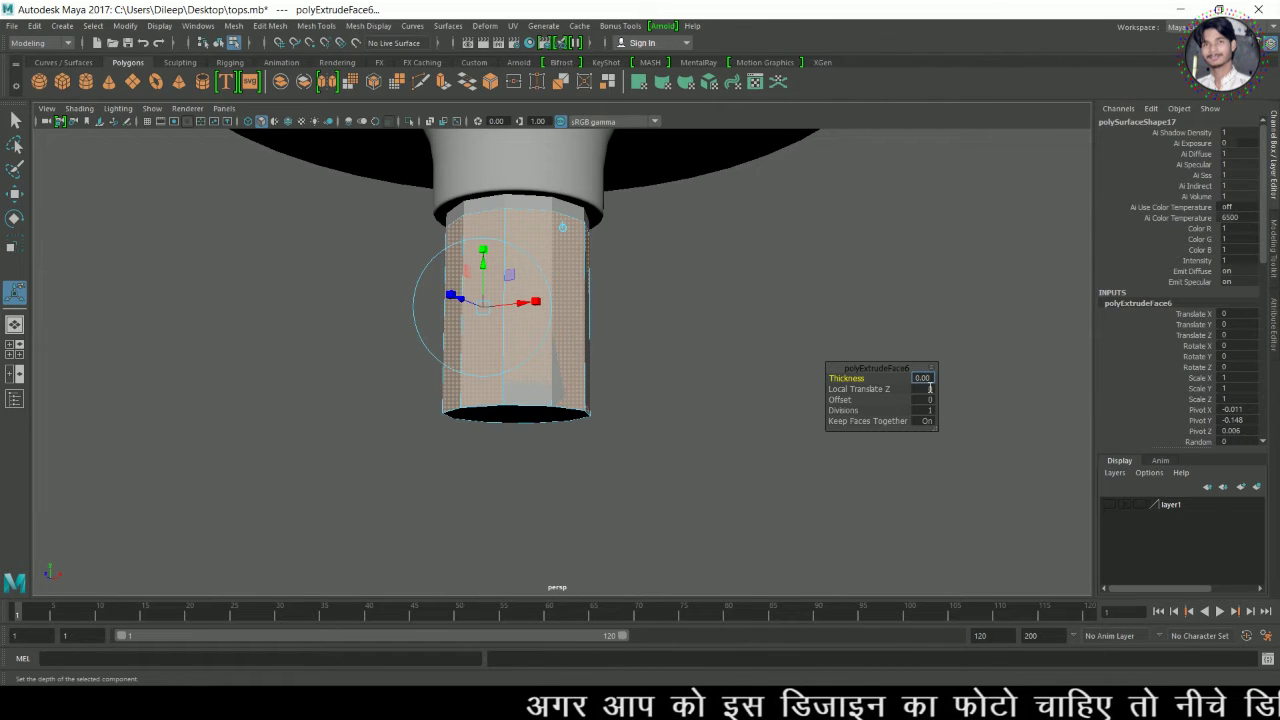
key(Return)
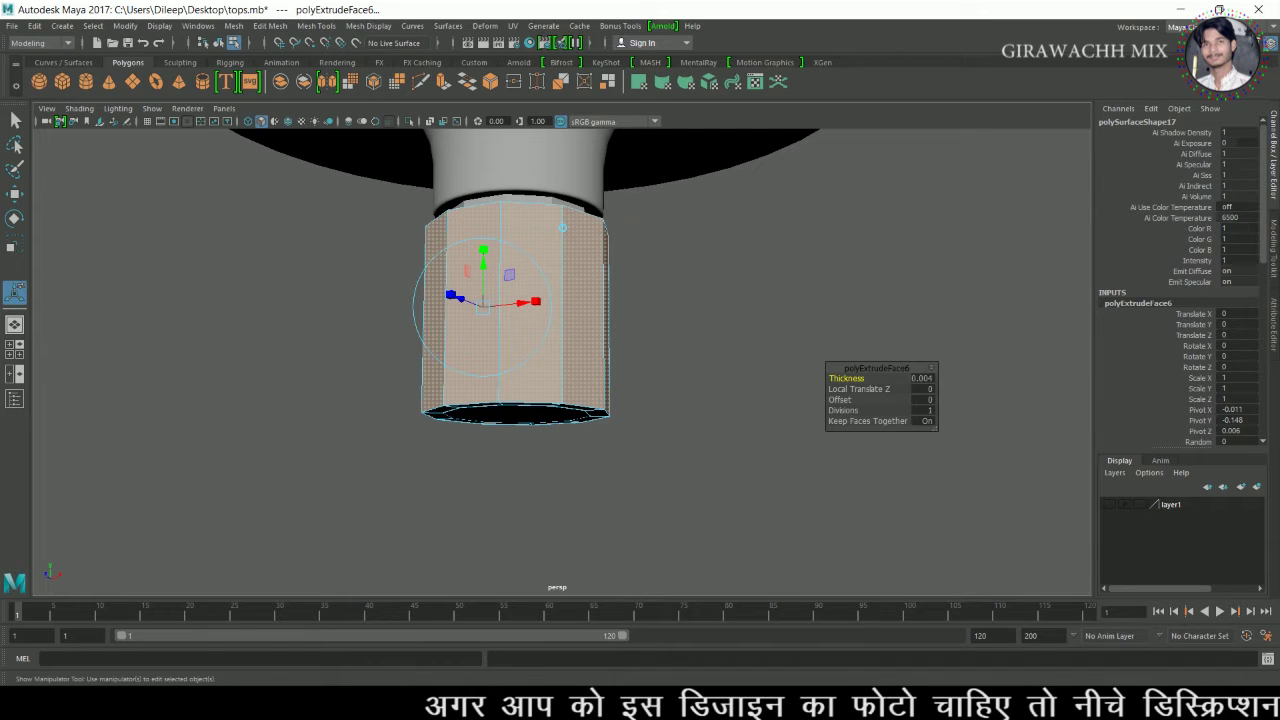
right_drag(613, 353, 655, 290)
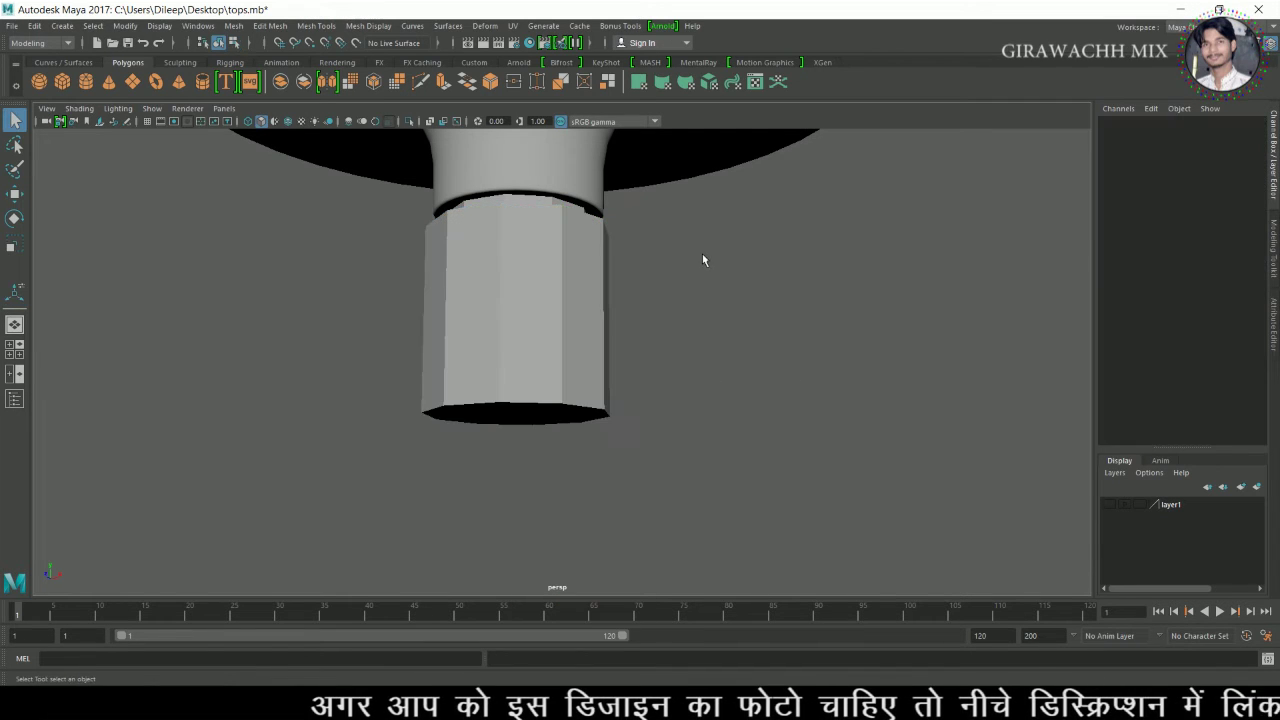
Preview the thickened sleeve in smooth display and examine its shape, then switch it back to unsmoothed display.
click(581, 306)
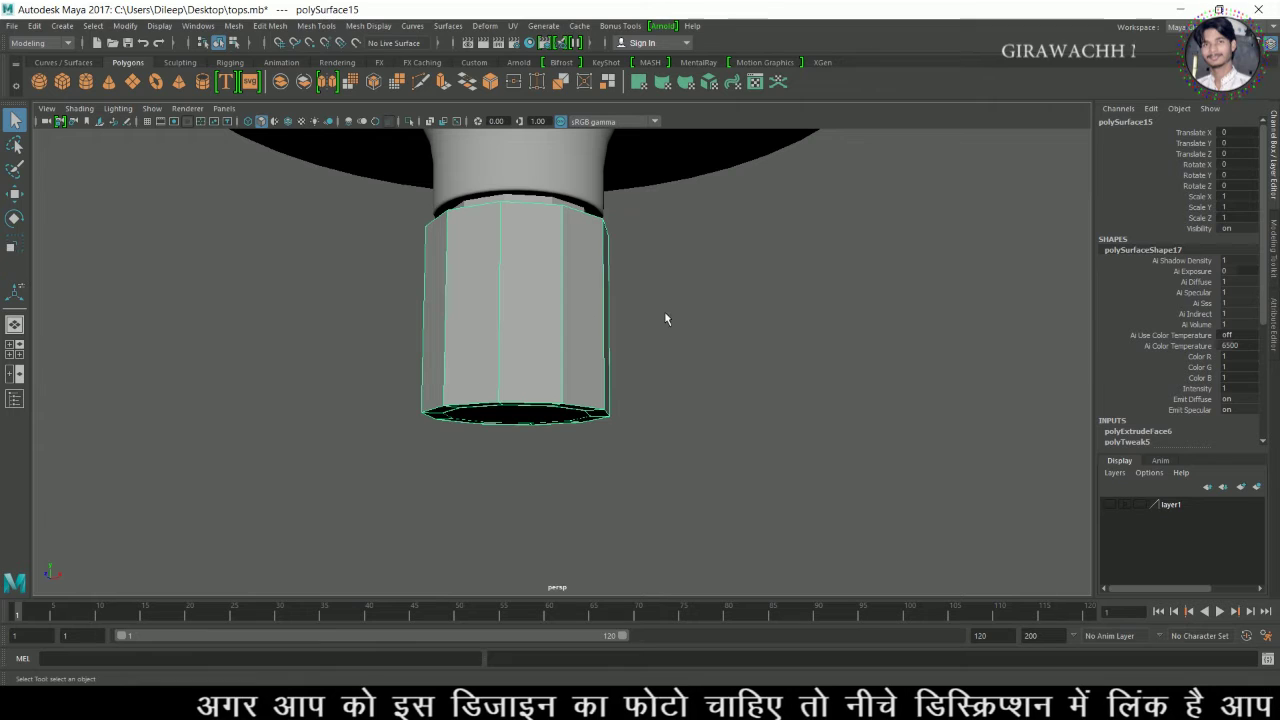
key(3)
click(743, 340)
scroll(743, 340, down, 5)
alt+drag(728, 346, 537, 363)
click(537, 367)
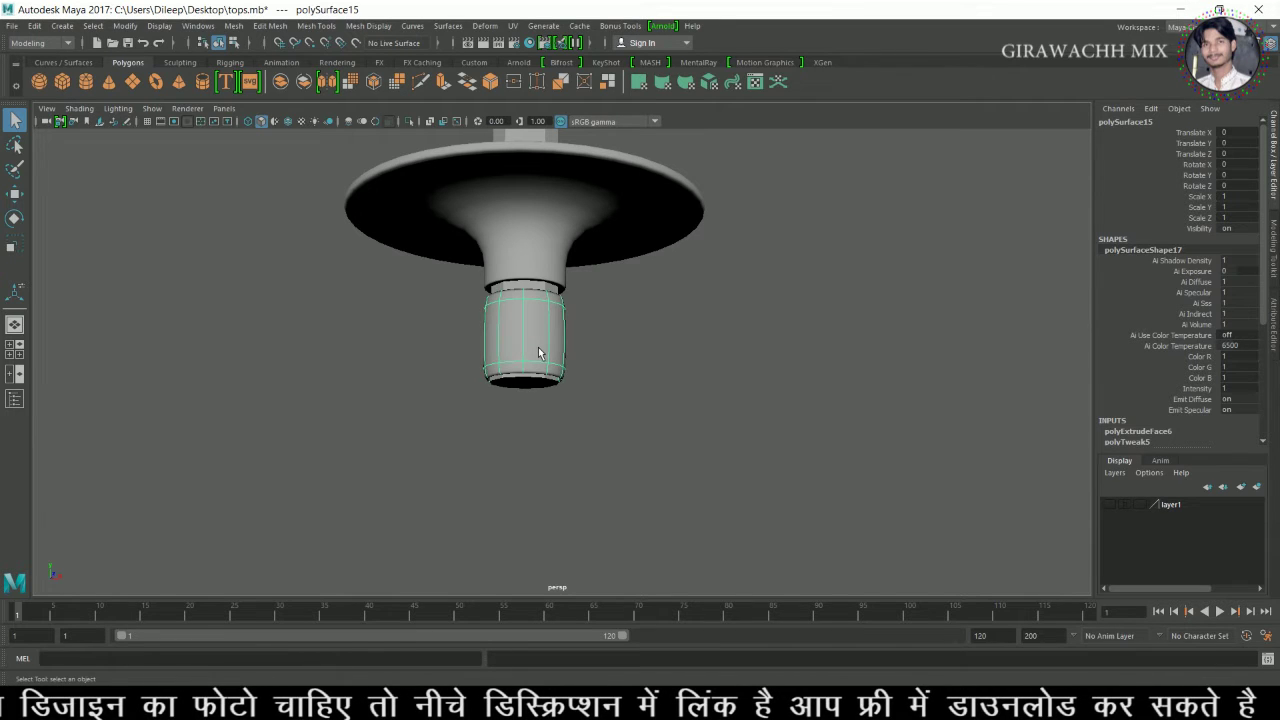
key(1)
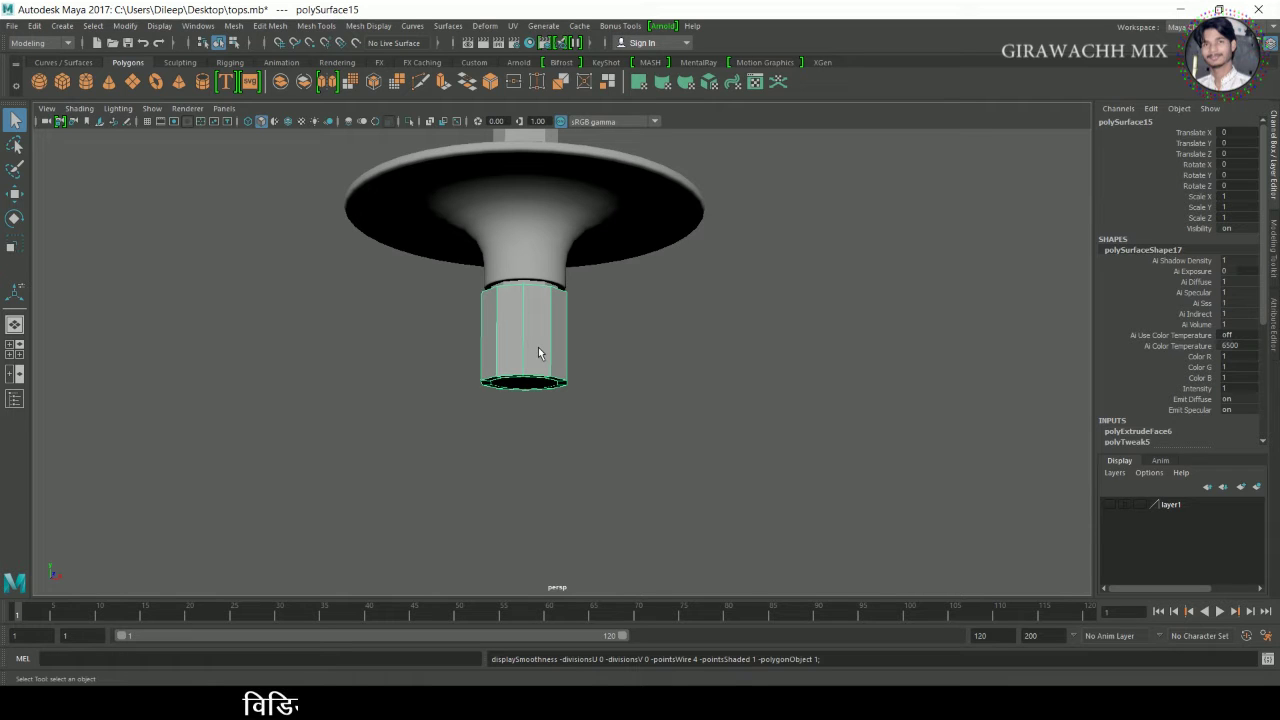
Move the sleeve slightly down the post to a Translate Y of -0.002.
key(w)
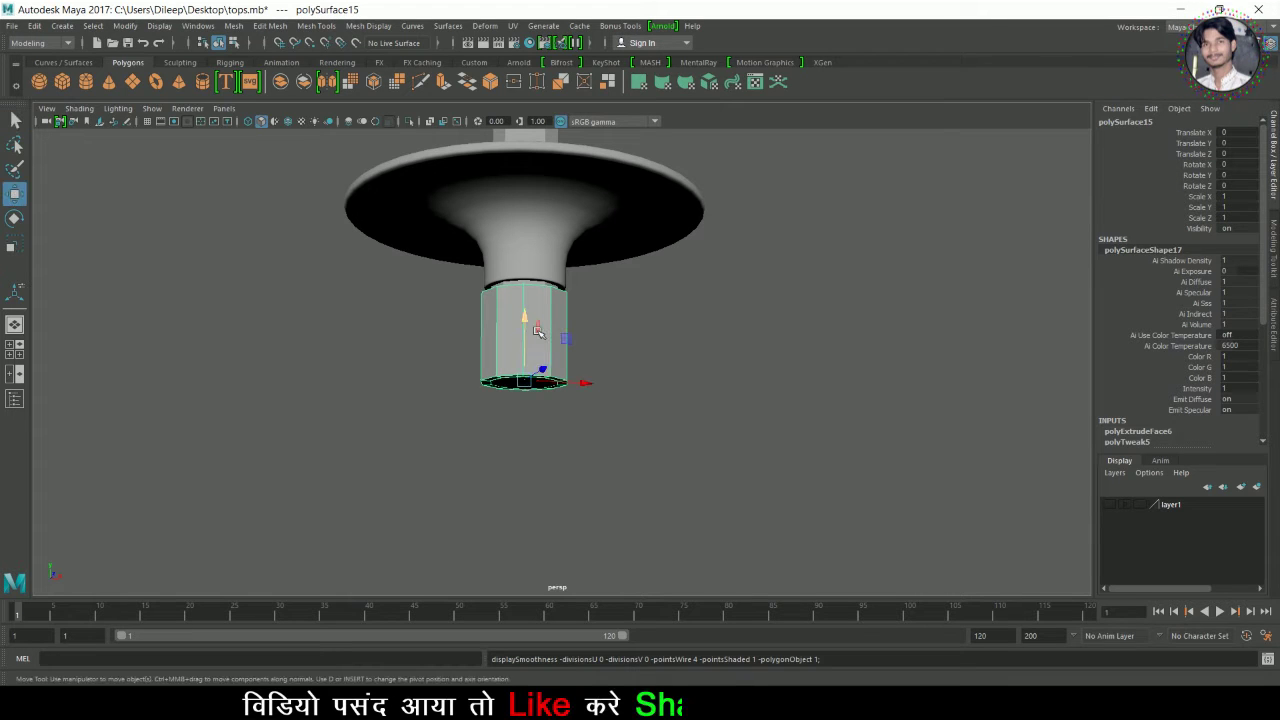
drag(533, 328, 535, 335)
alt+right_drag(498, 368, 466, 406)
alt+drag(466, 406, 480, 380)
alt+right_drag(480, 380, 399, 403)
scroll(385, 403, down, 6)
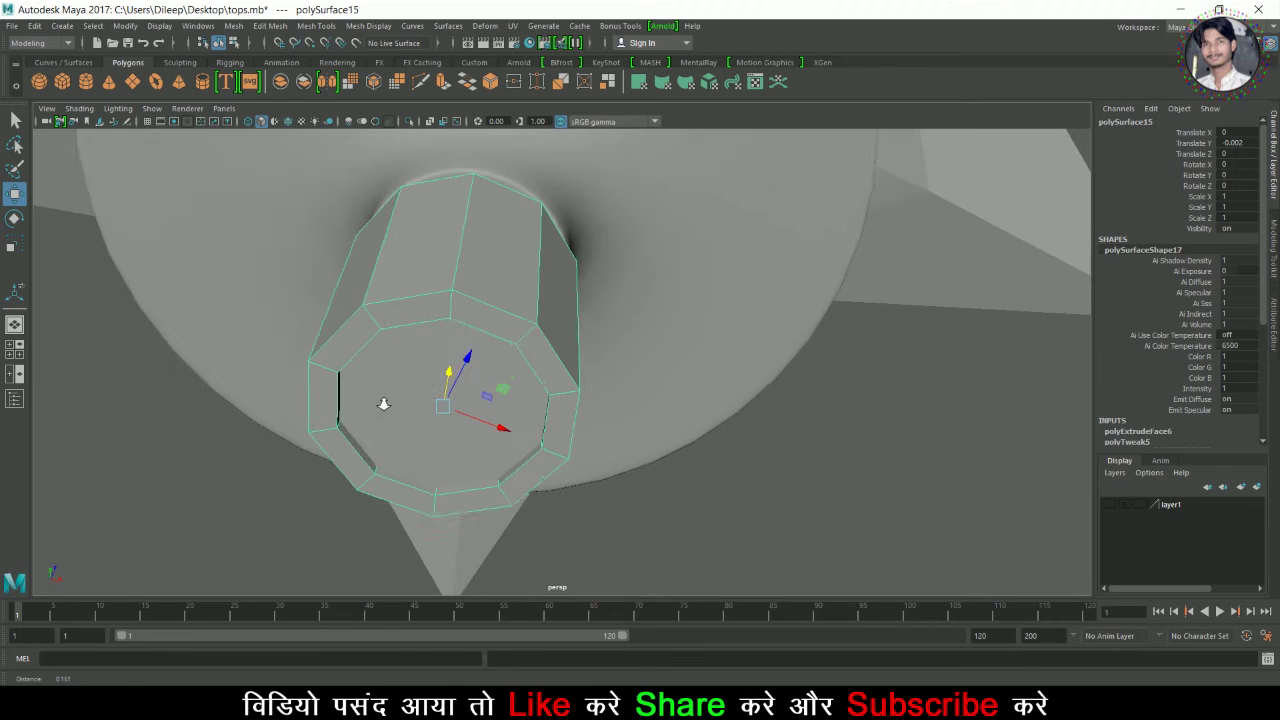
right_drag(447, 276, 510, 248)
click(448, 292)
click(563, 400)
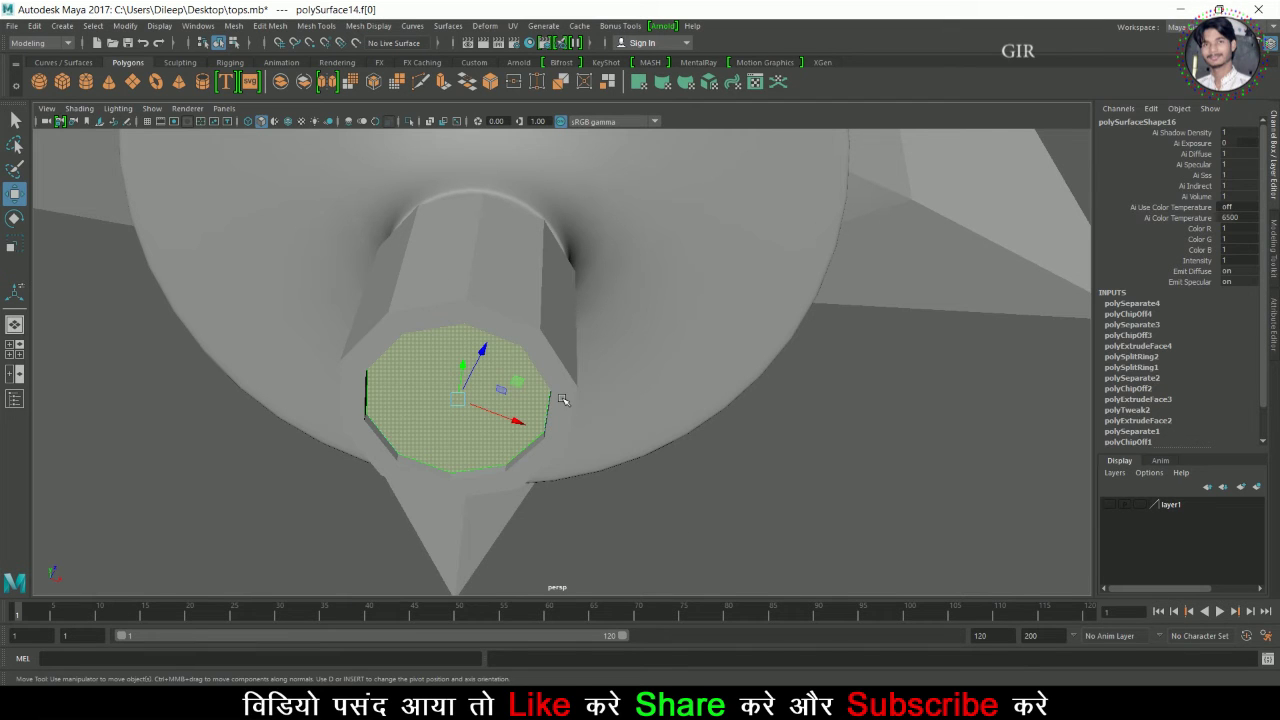
right_drag(517, 309, 622, 267)
click(655, 461)
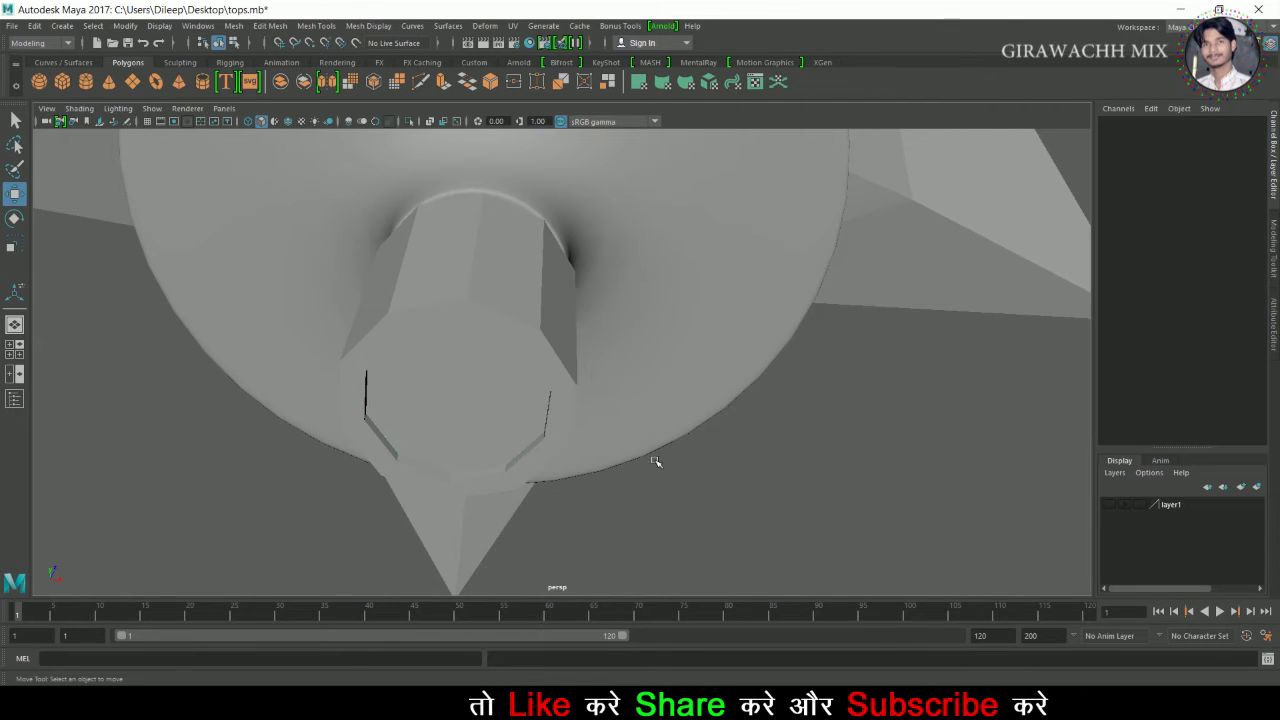
Select the loop of outer side faces on the sleeve and delete it.
click(563, 373)
right_drag(549, 309, 552, 344)
click(567, 340)
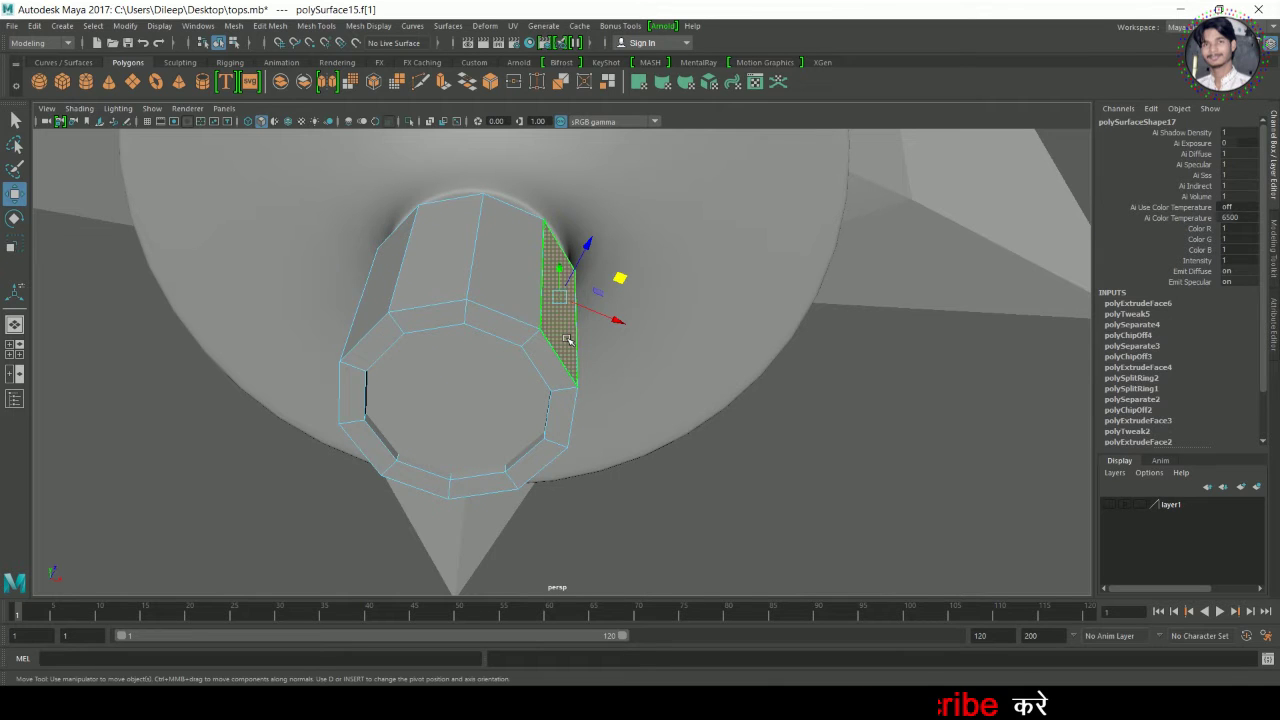
double_click(533, 300)
key(Delete)
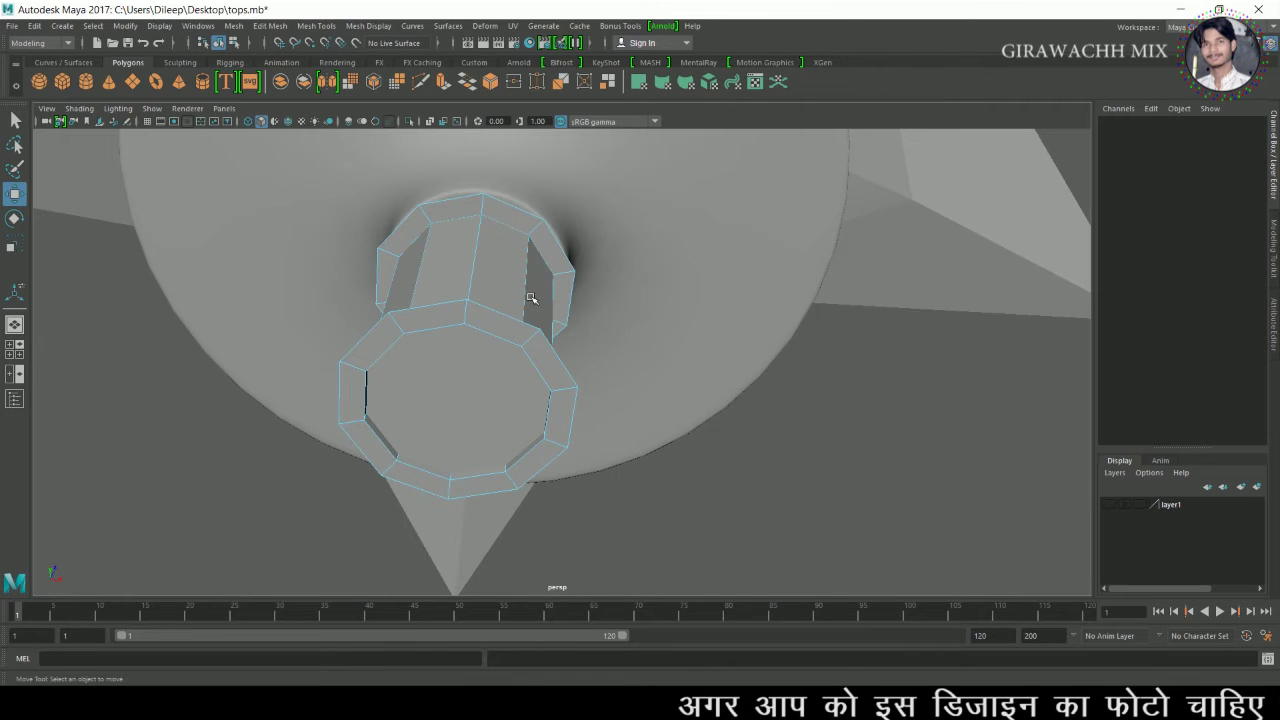
Delete the face loops forming the sleeve's upper and lower rims, and fill the open border at its lower end.
click(547, 245)
double_click(533, 229)
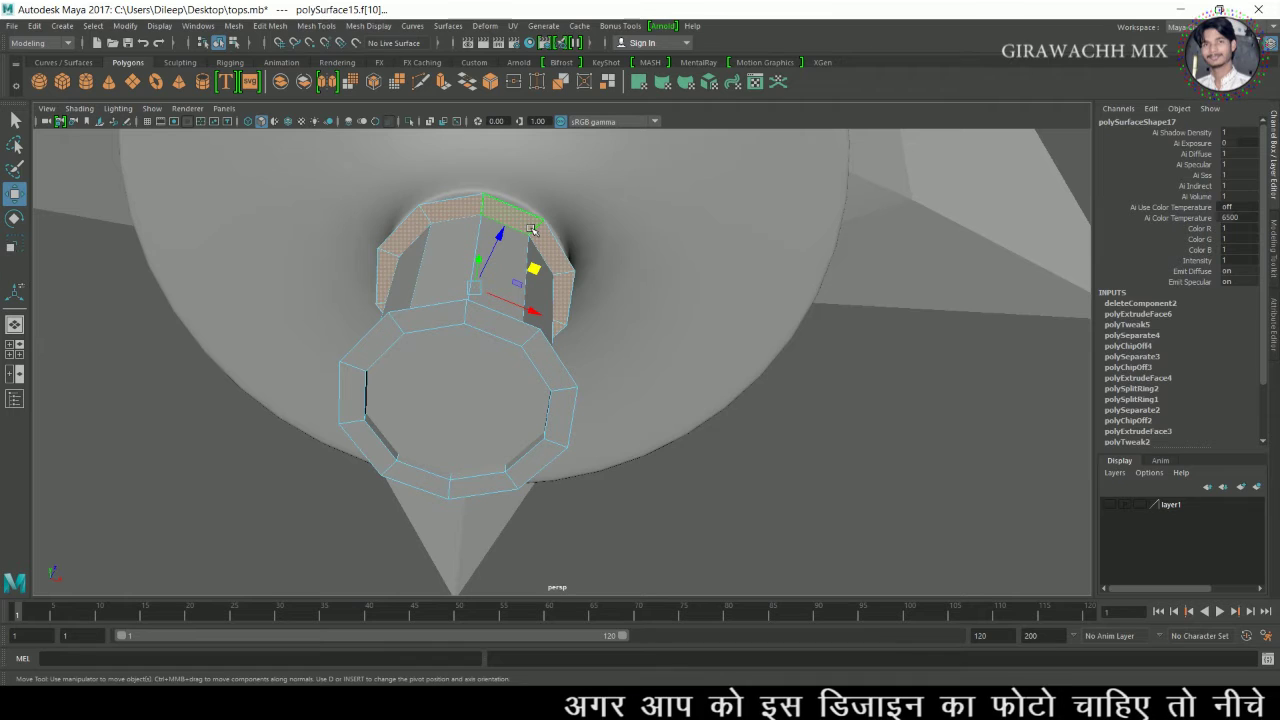
key(Delete)
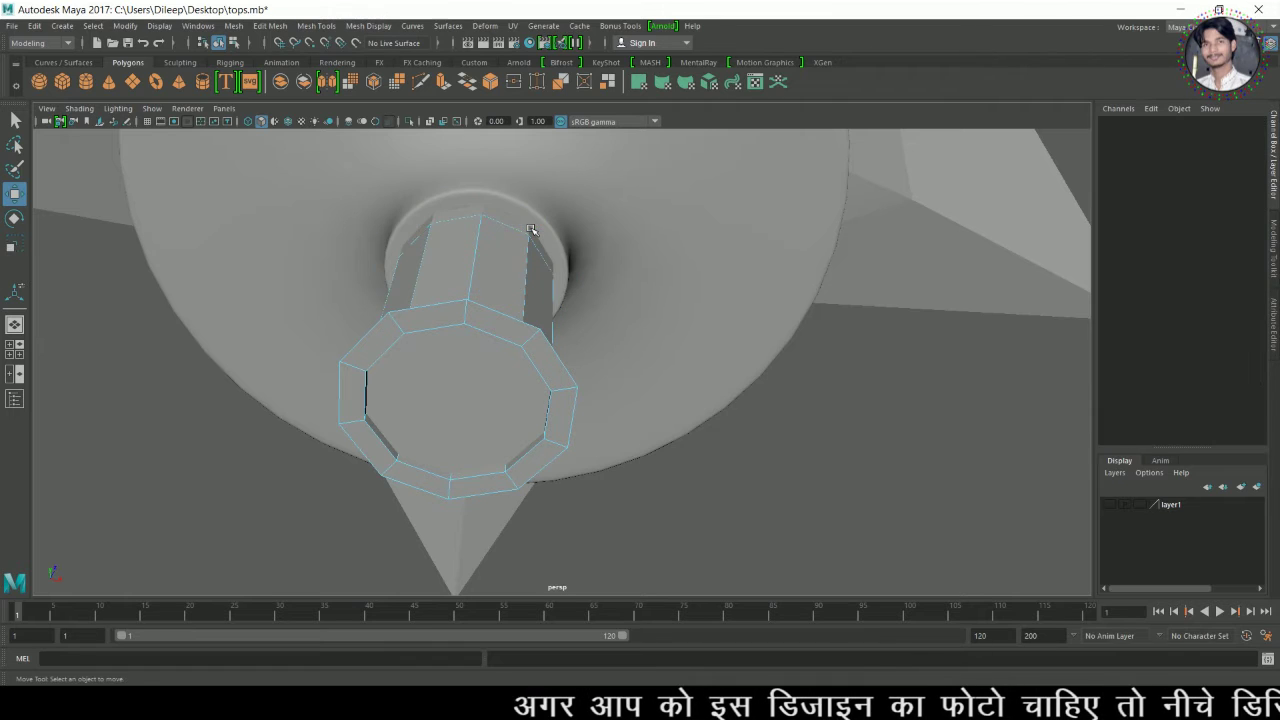
double_click(510, 331)
click(435, 326)
double_click(435, 328)
key(Delete)
right_drag(431, 336, 479, 503)
click(487, 342)
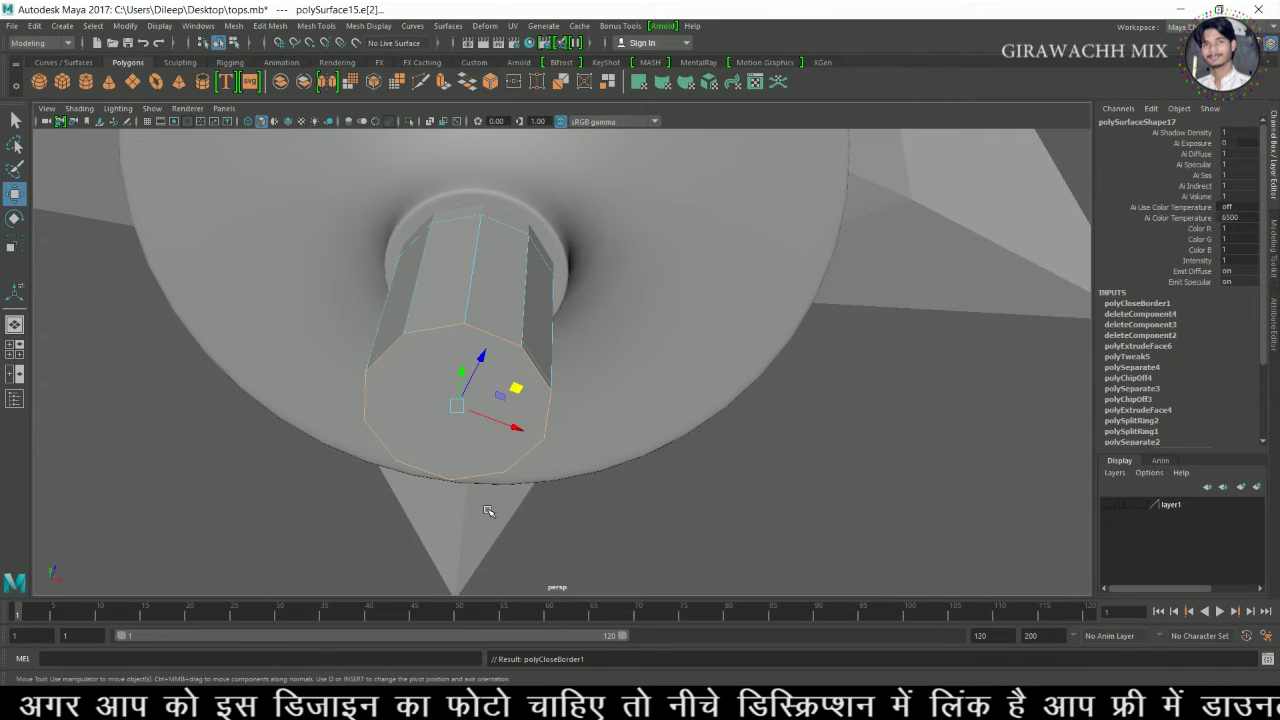
right_click(521, 291)
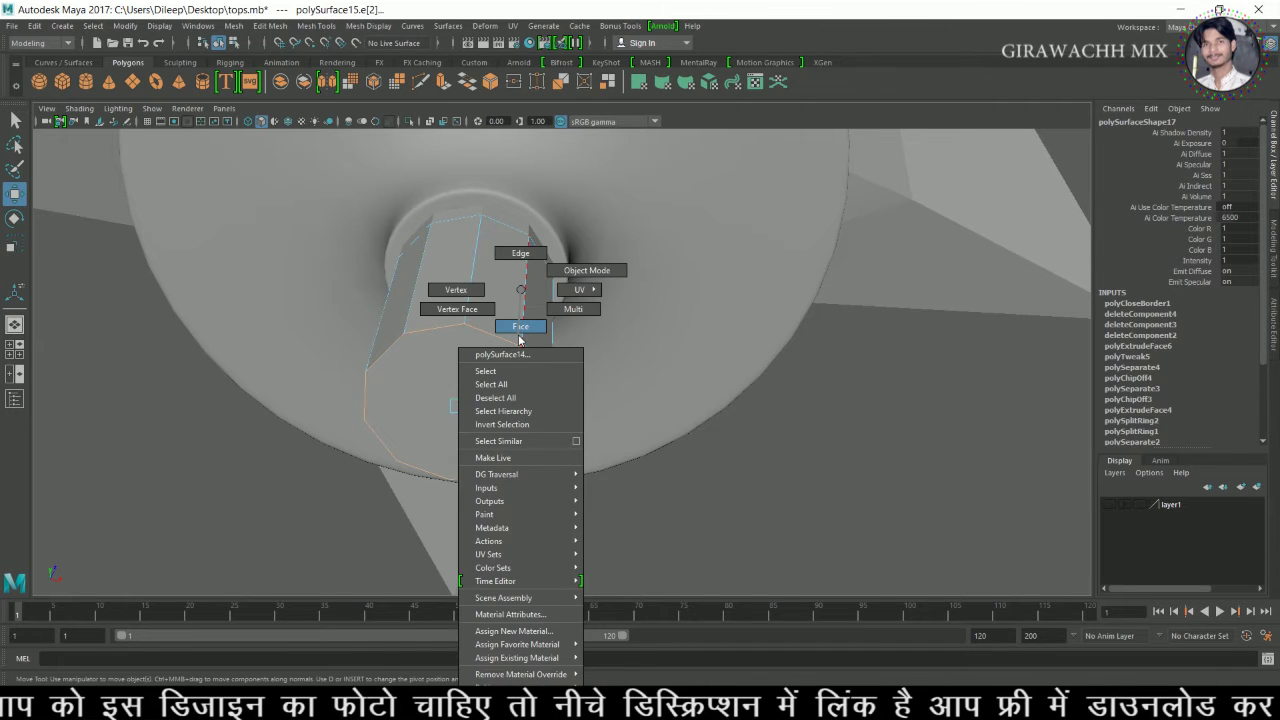
click(520, 326)
click(514, 287)
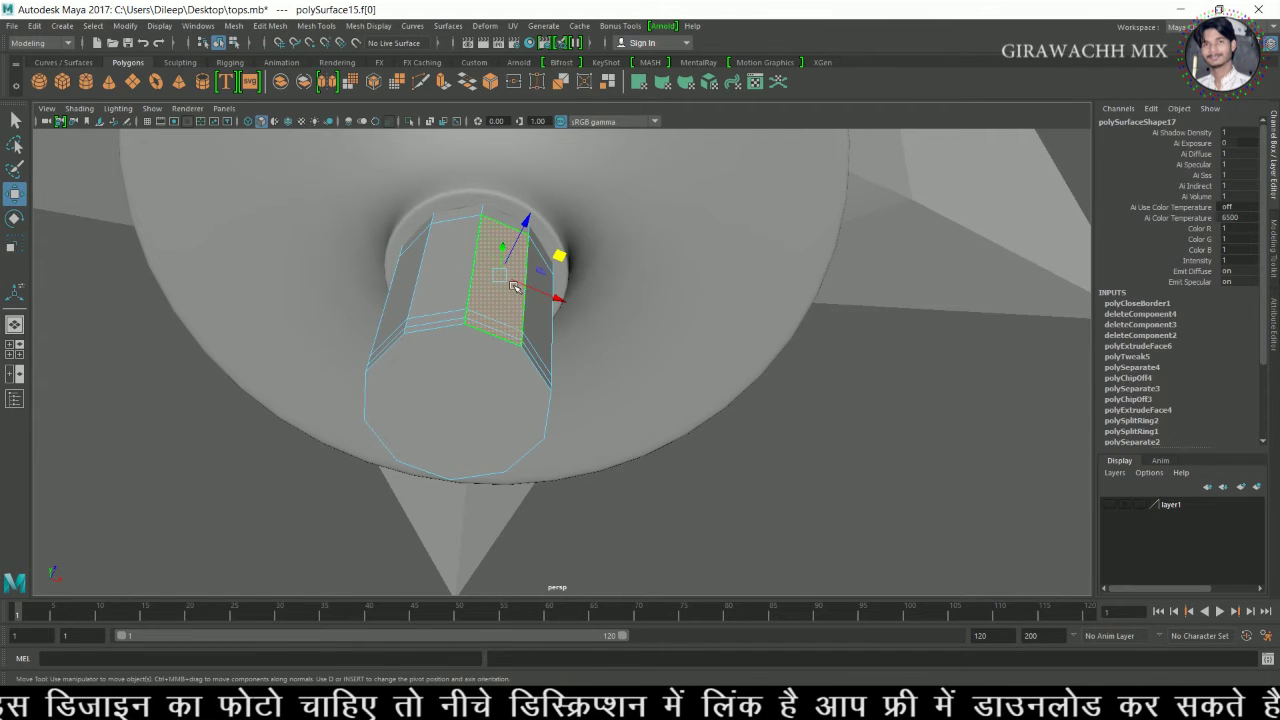
shift+double_click(455, 293)
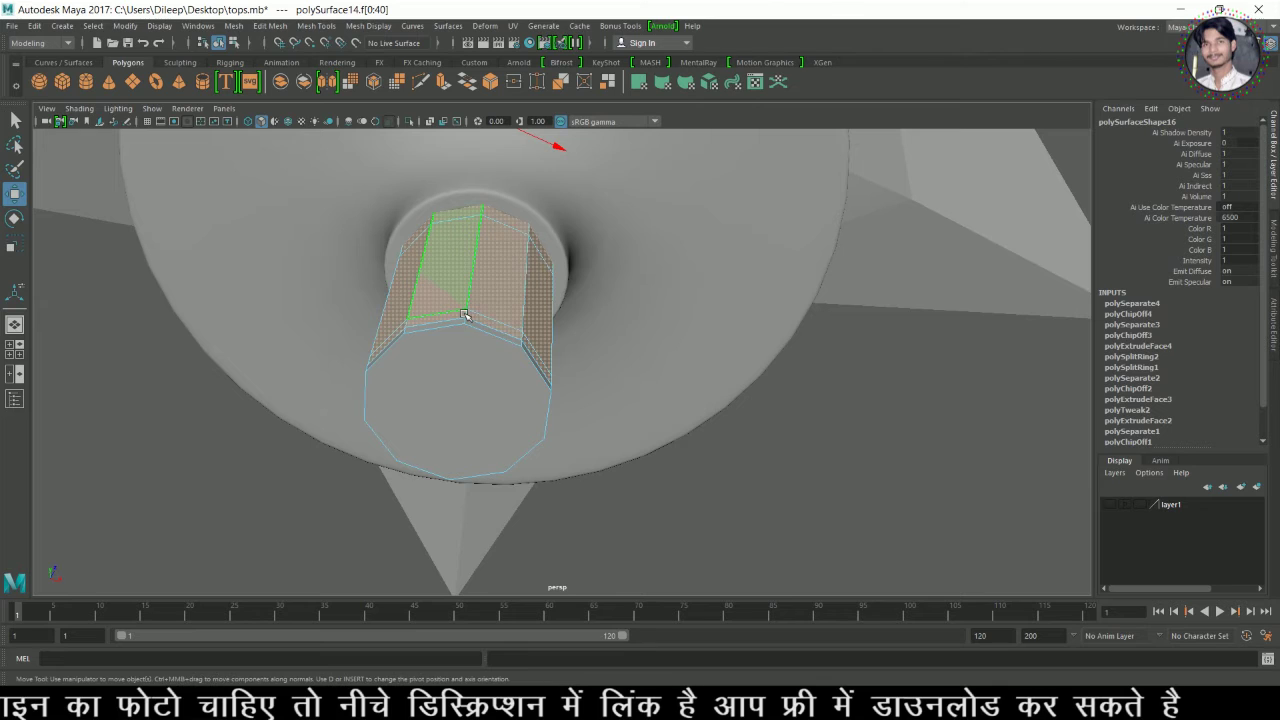
right_drag(517, 300, 584, 280)
alt+drag(801, 477, 835, 491)
scroll(493, 323, down, 3)
mouse_move(491, 322)
right_down()
mouse_move(486, 298)
mouse_move(489, 343)
right_up()
click(549, 375)
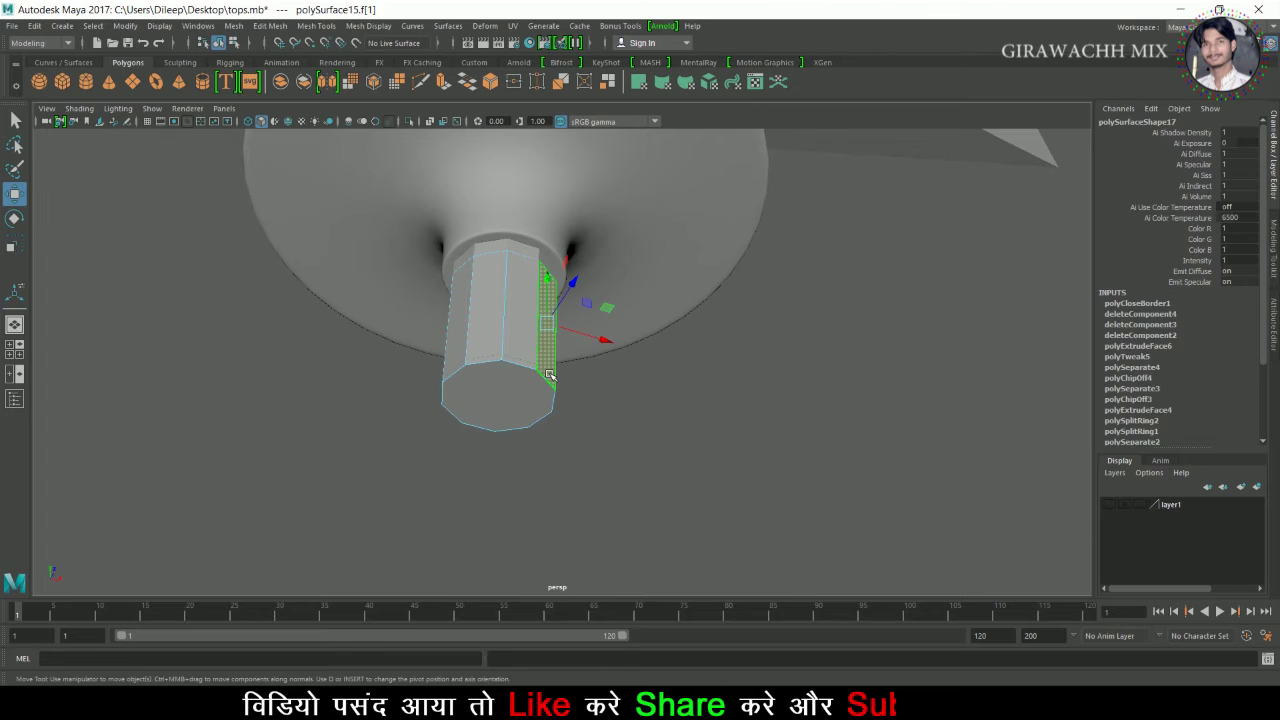
right_drag(549, 360, 686, 293)
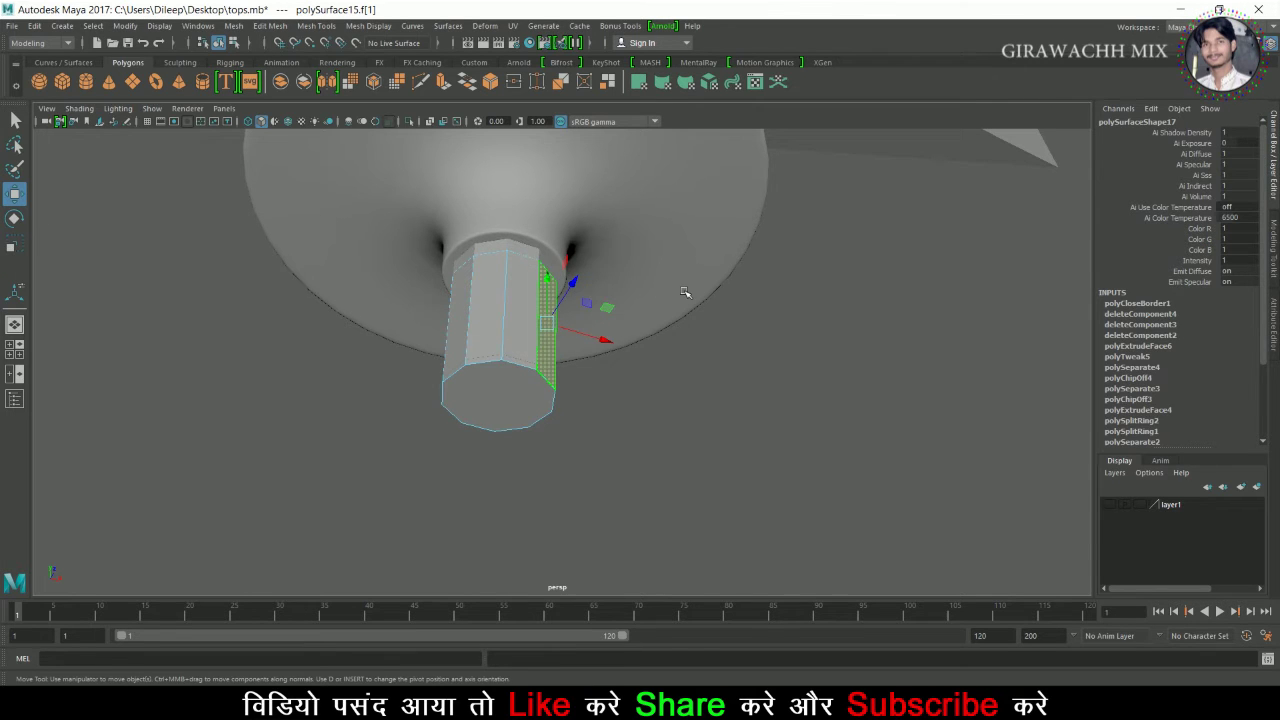
click(670, 345)
Try moving the post's end face downward inside the sleeve, and undo the move.
click(556, 343)
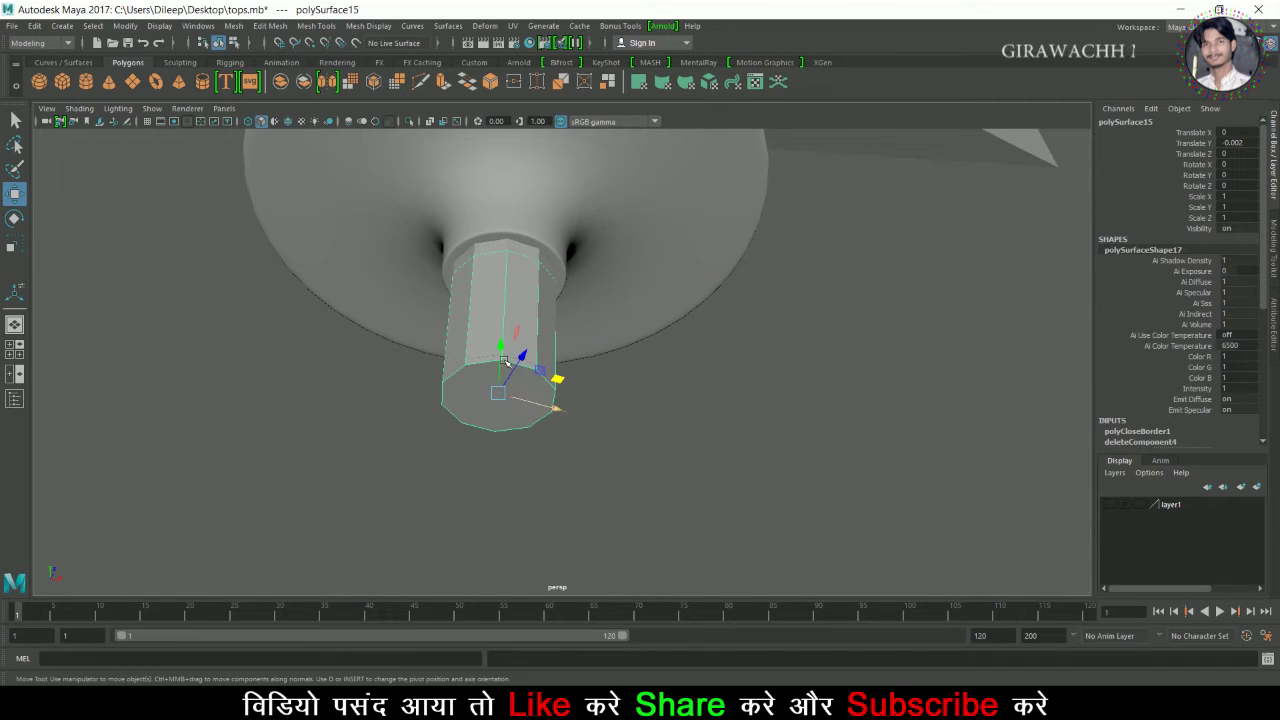
drag(508, 358, 509, 367)
right_drag(508, 358, 504, 383)
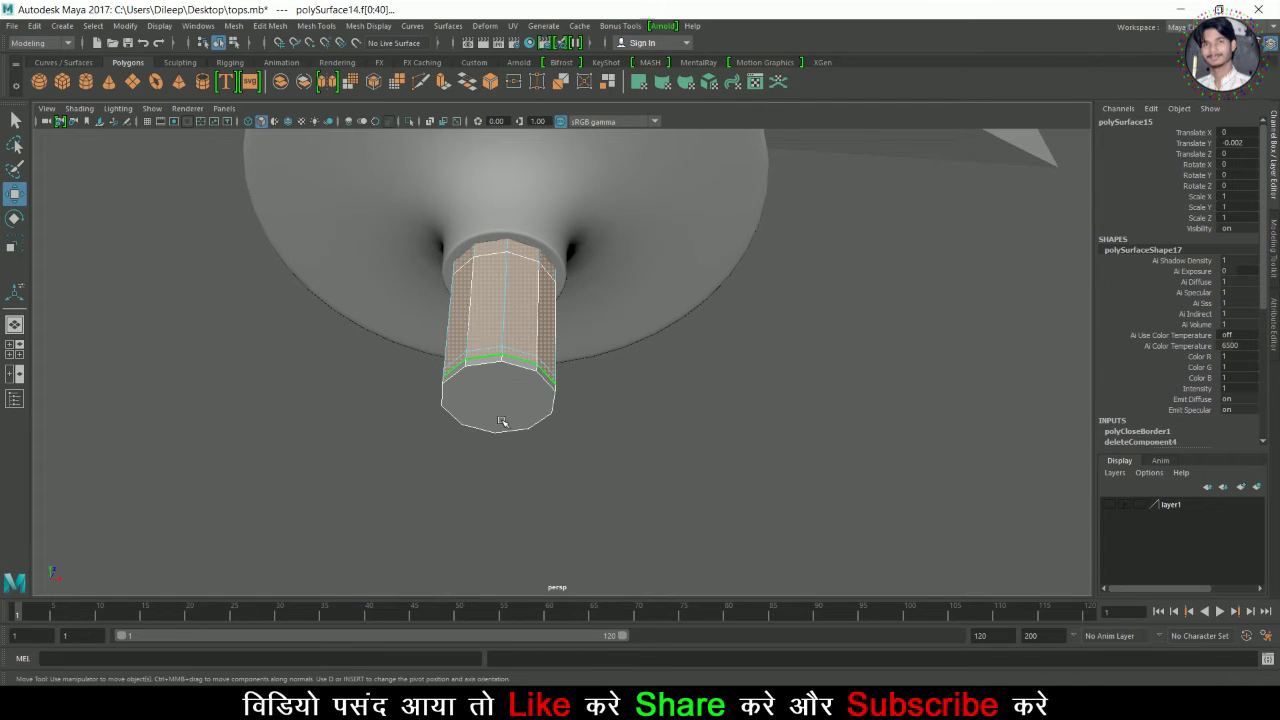
right_drag(503, 309, 504, 350)
click(606, 371)
click(521, 384)
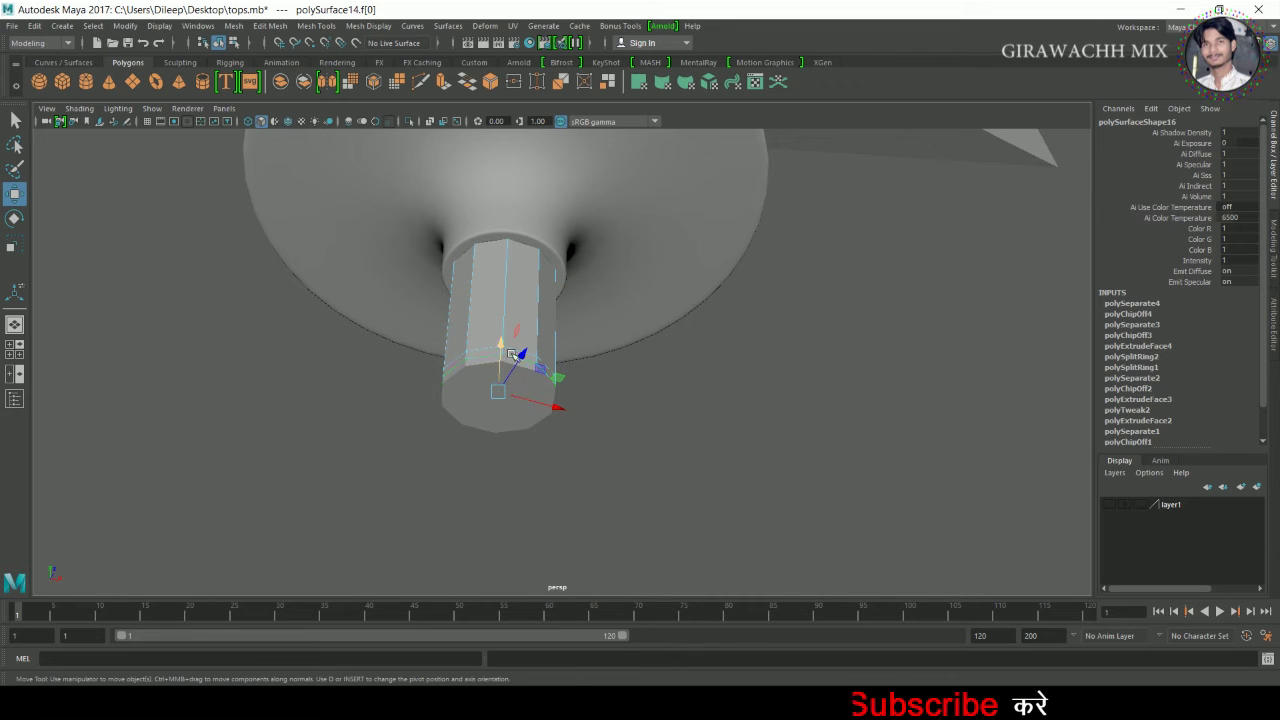
drag(512, 355, 512, 380)
key(ctrl+z)
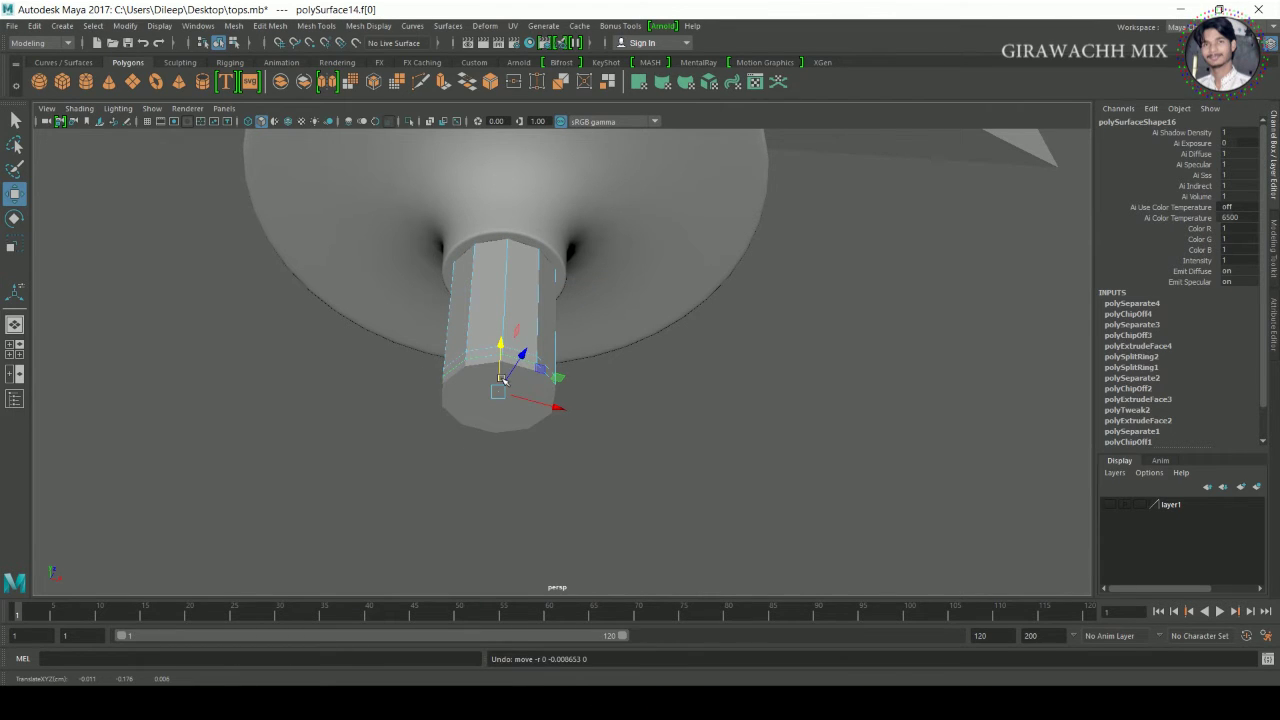
Remove edges around the post's lower end, undo the last edge deletions, and return to object mode.
scroll(398, 378, up, 3)
right_drag(410, 309, 403, 170)
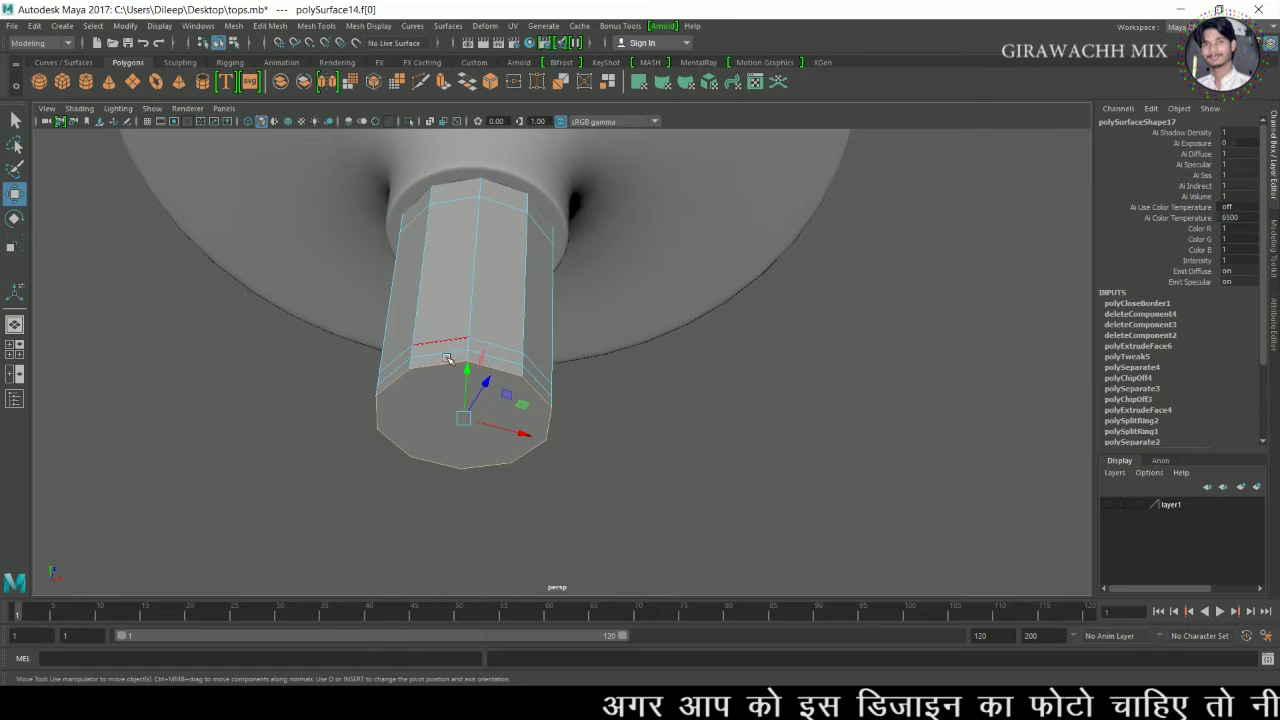
shift+right_drag(447, 364, 271, 411)
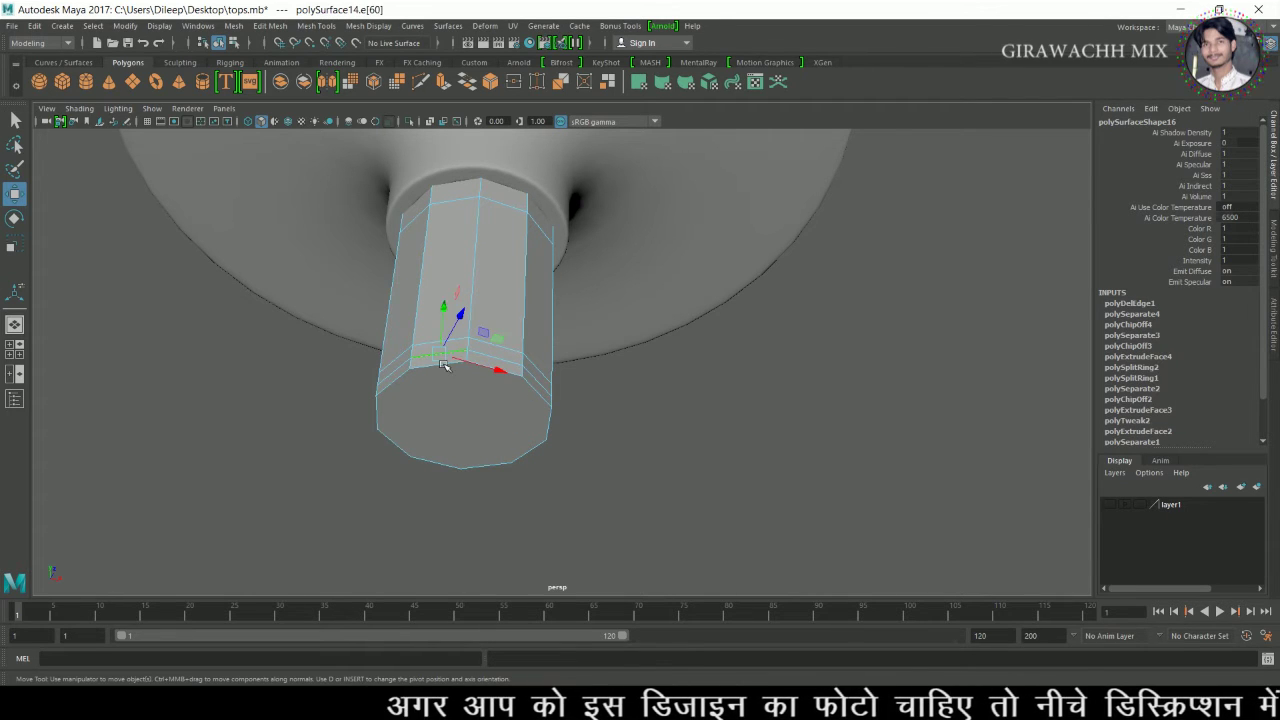
shift+right_drag(436, 355, 437, 356)
shift+right_drag(355, 389, 356, 390)
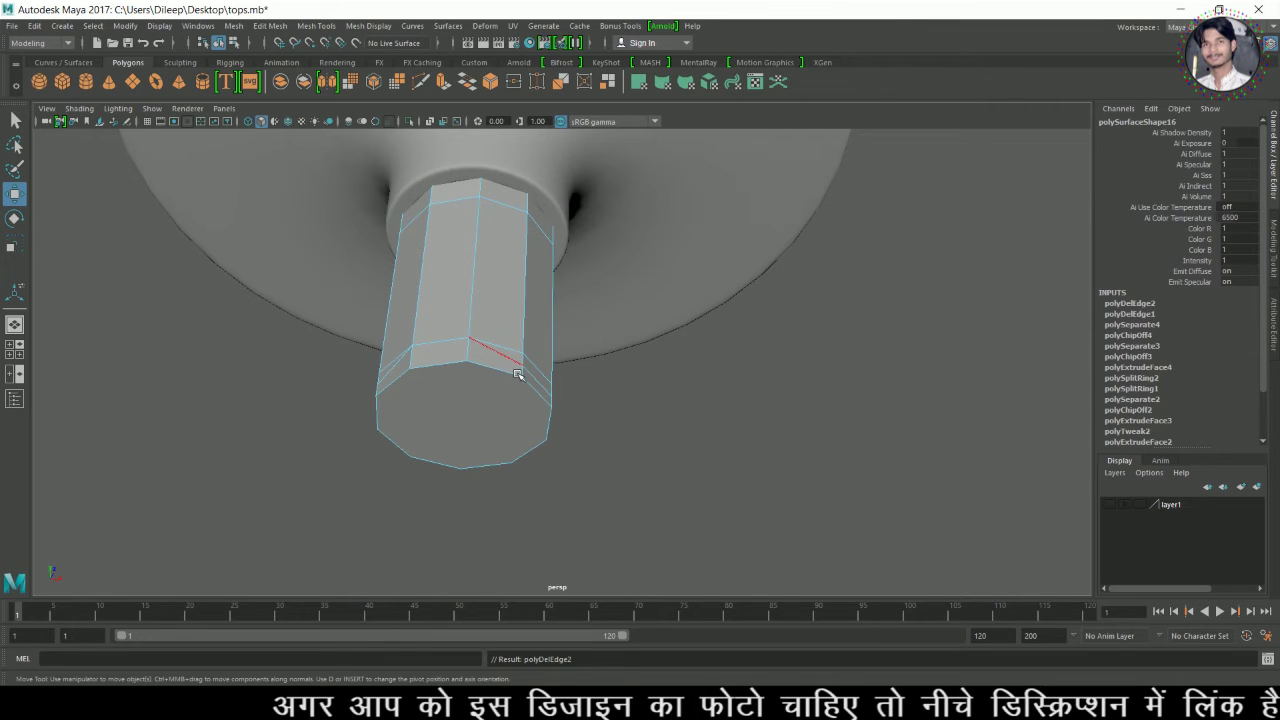
shift+right_drag(541, 382, 450, 396)
key(ctrl+z)
key(ctrl+z)
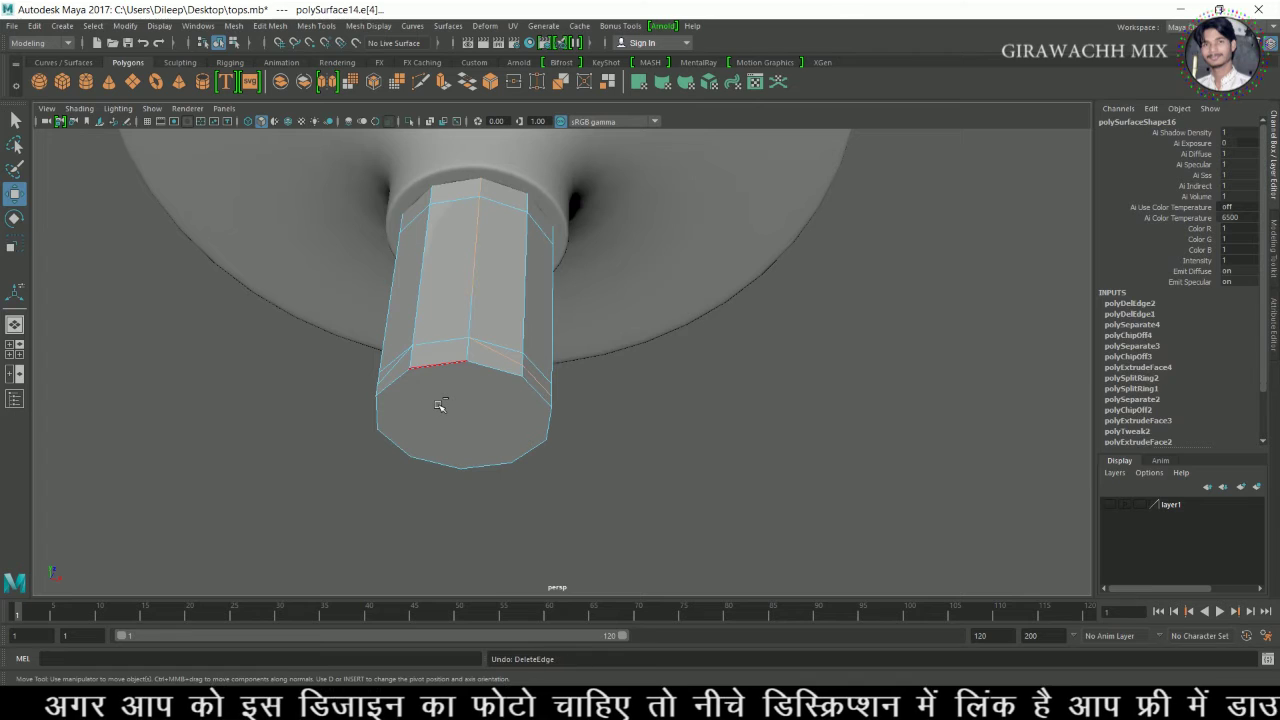
key(ctrl+z)
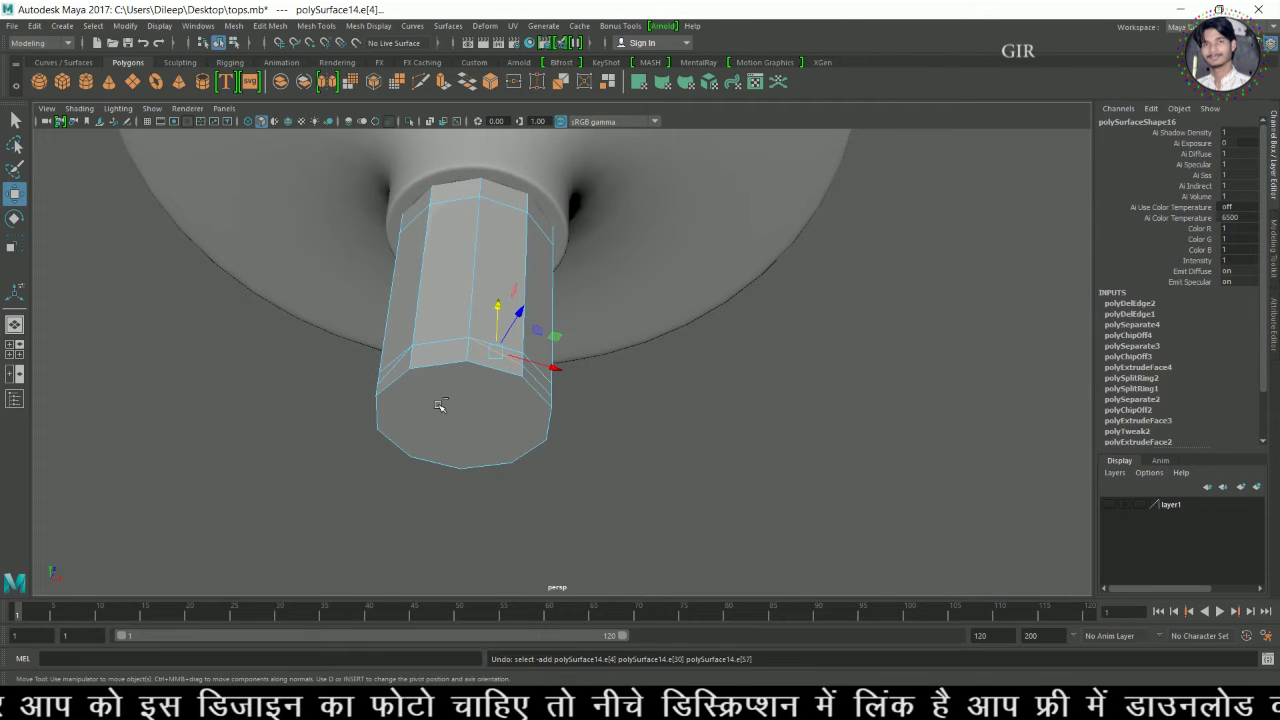
key(ctrl+z)
right_drag(431, 308, 520, 291)
click(663, 437)
Try raising the post to a Translate Y of 0.041 to separate it from the sleeve.
alt+drag(577, 475, 537, 387)
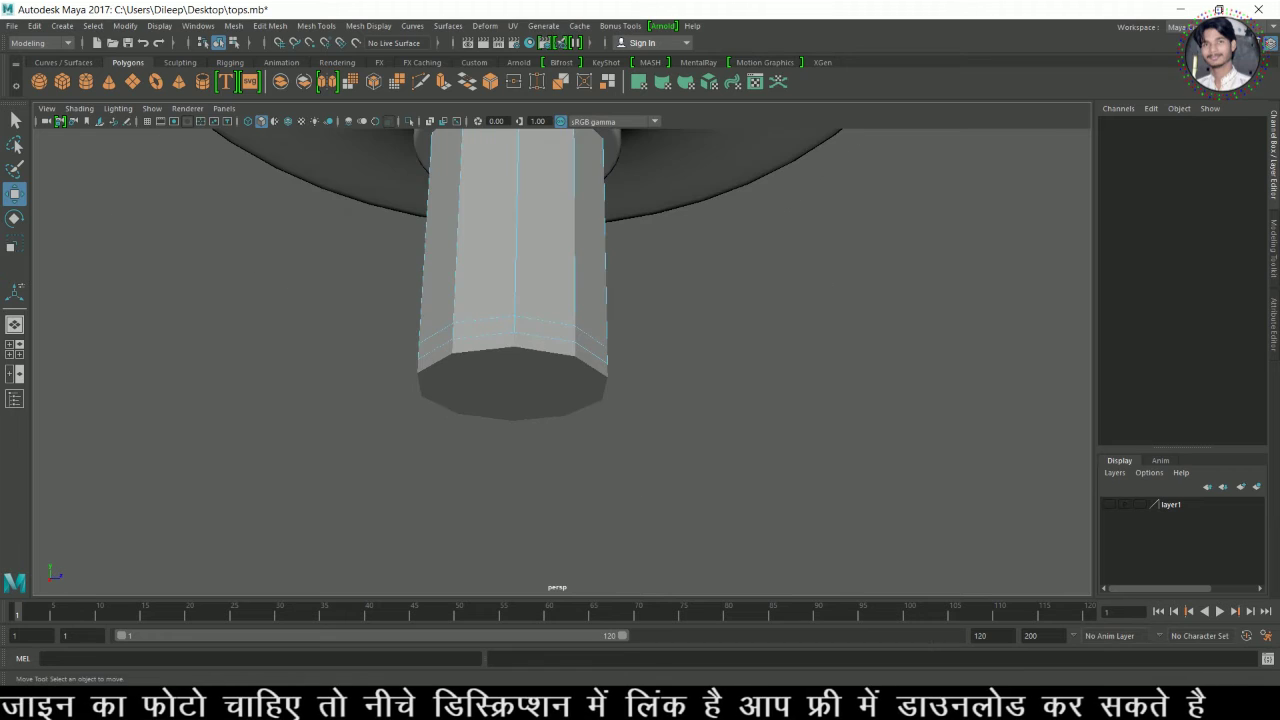
right_drag(518, 309, 656, 302)
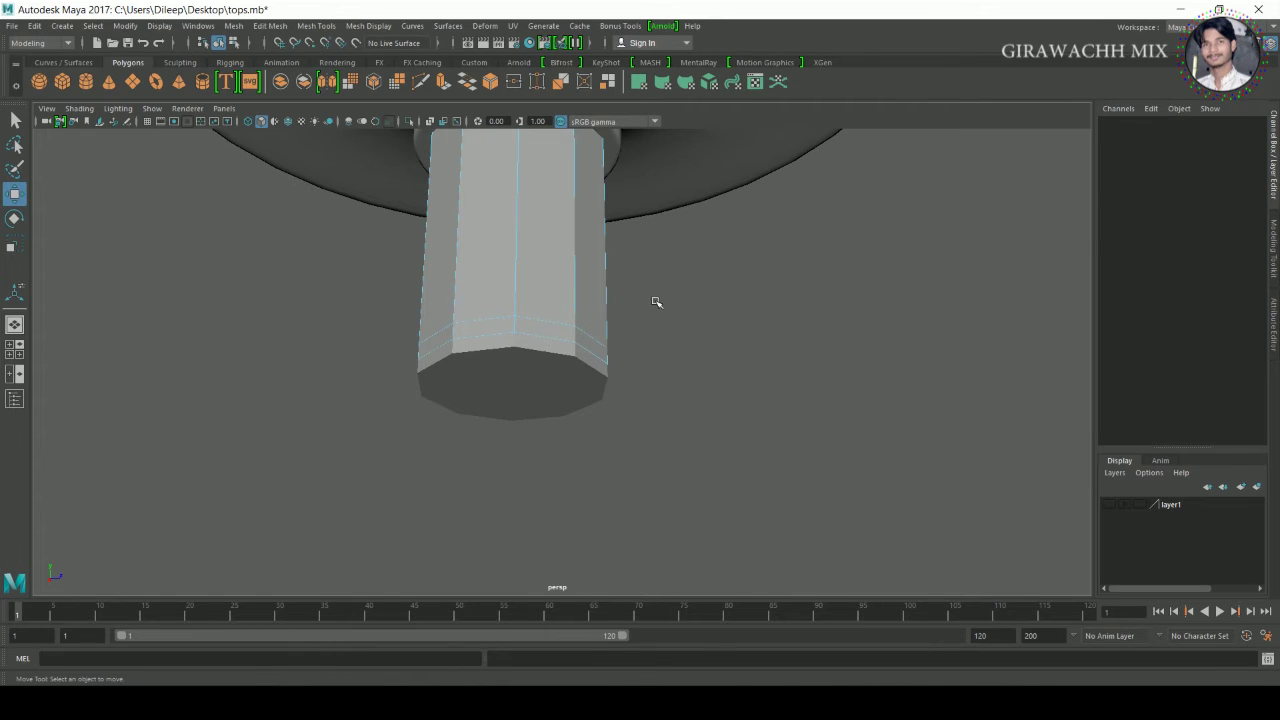
click(556, 275)
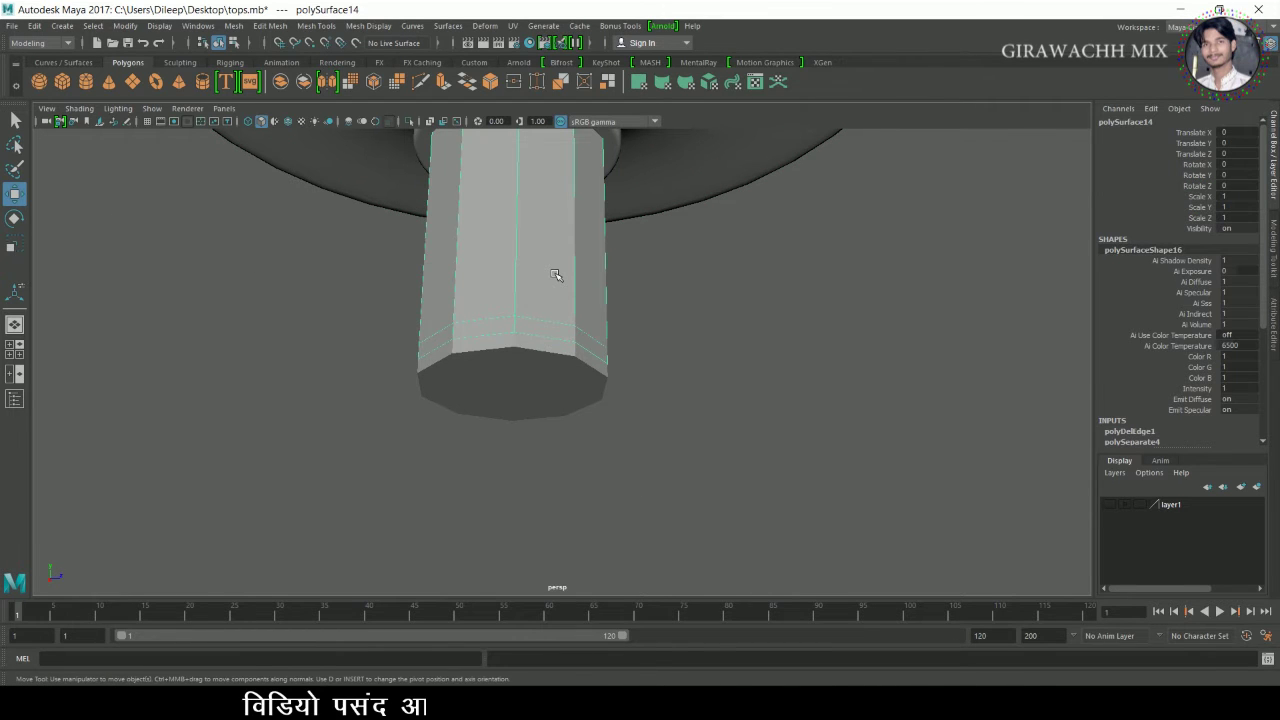
scroll(556, 275, down, 4)
scroll(471, 315, down, 3)
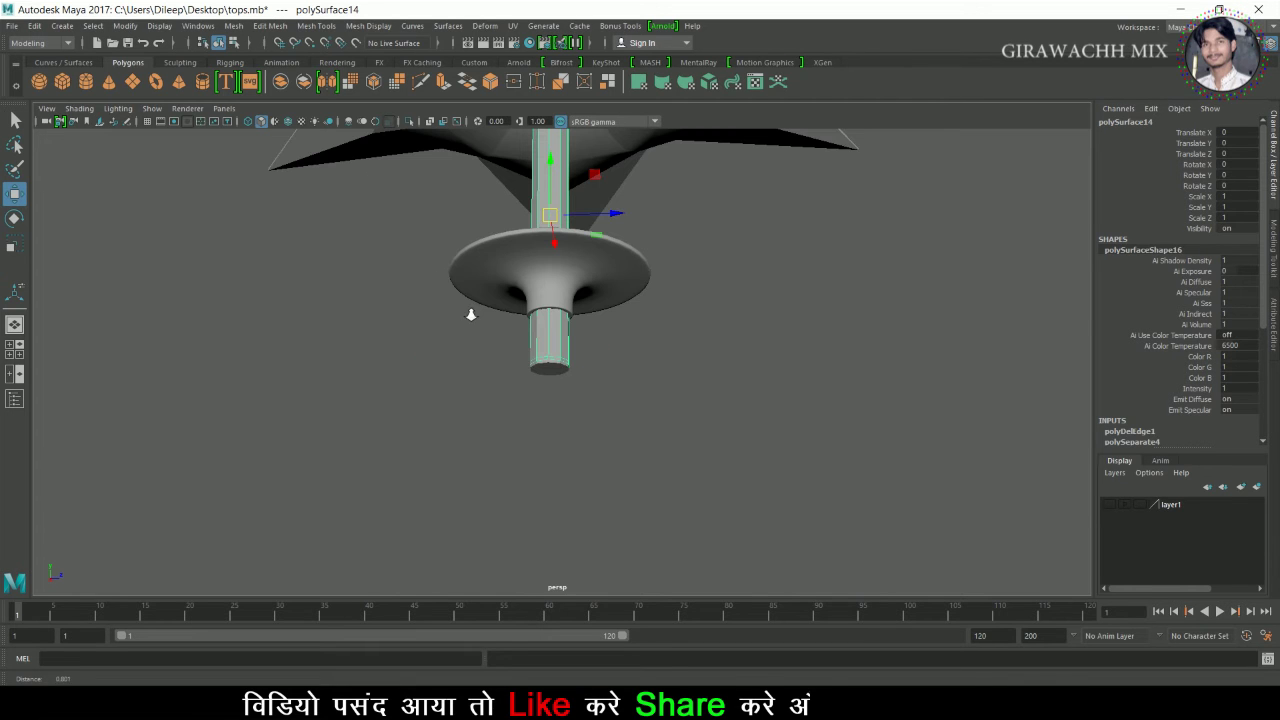
alt+drag(560, 274, 518, 290)
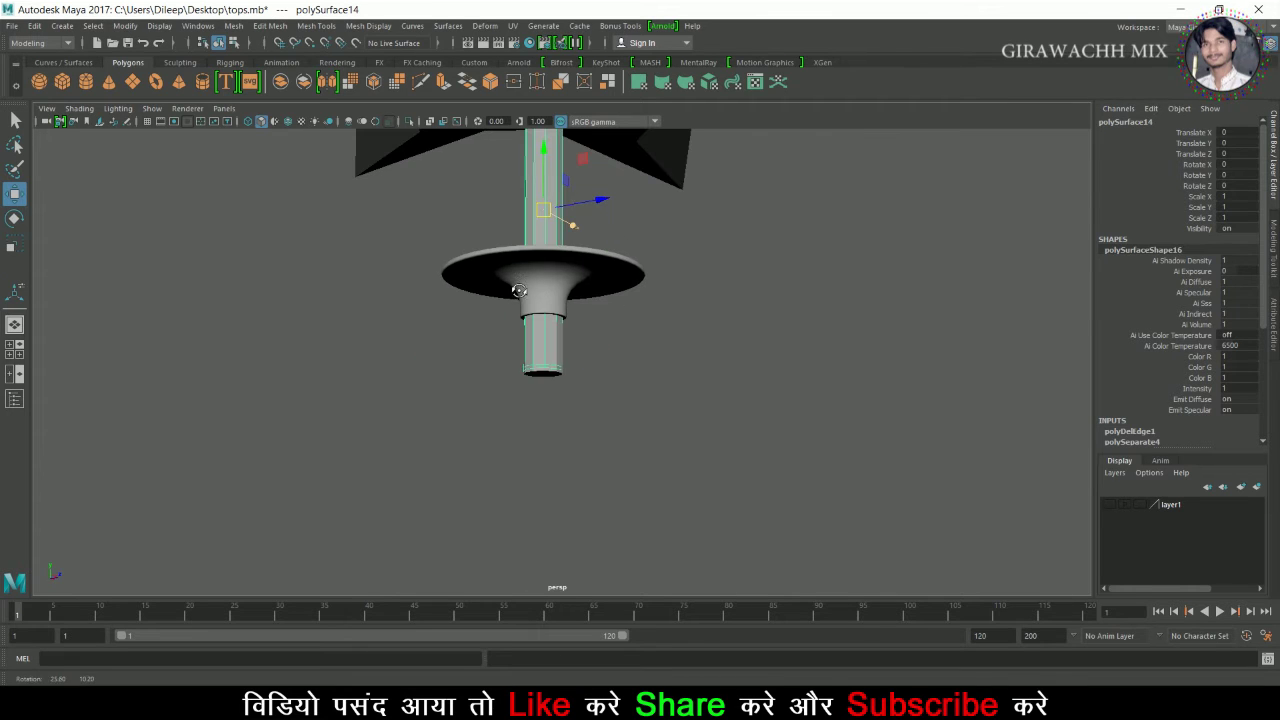
drag(552, 187, 574, 118)
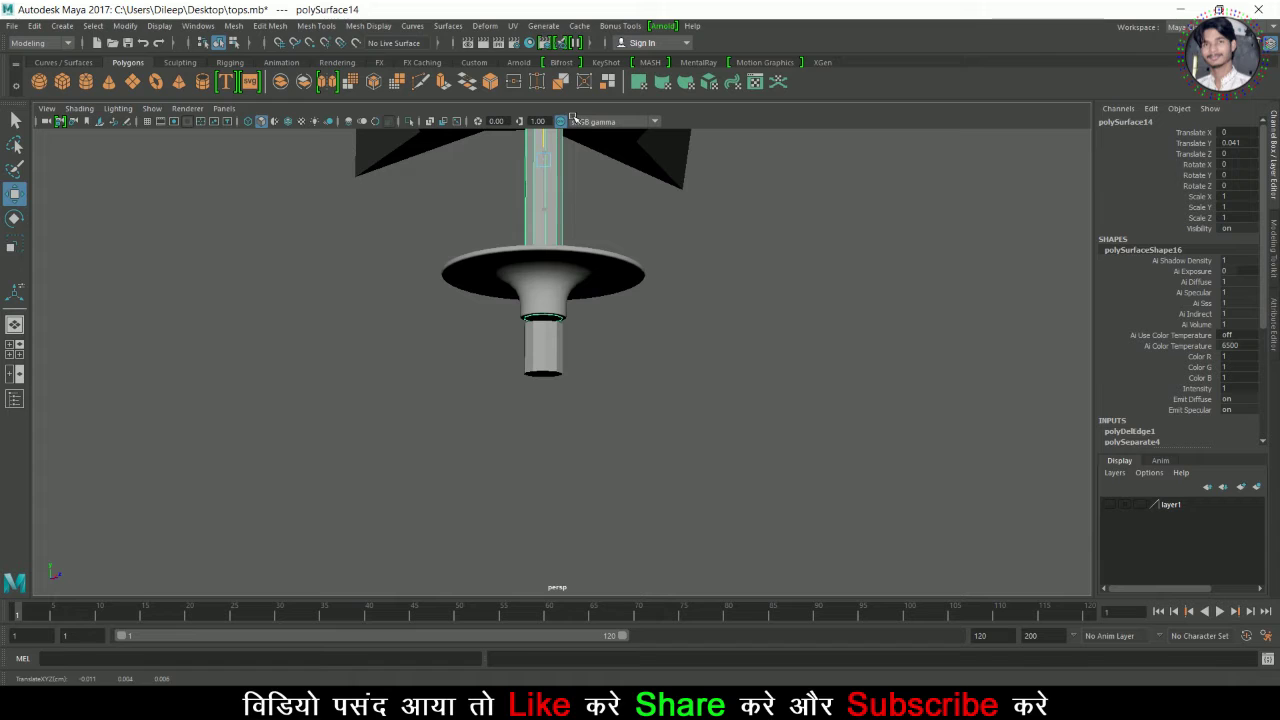
alt+drag(574, 216, 762, 405)
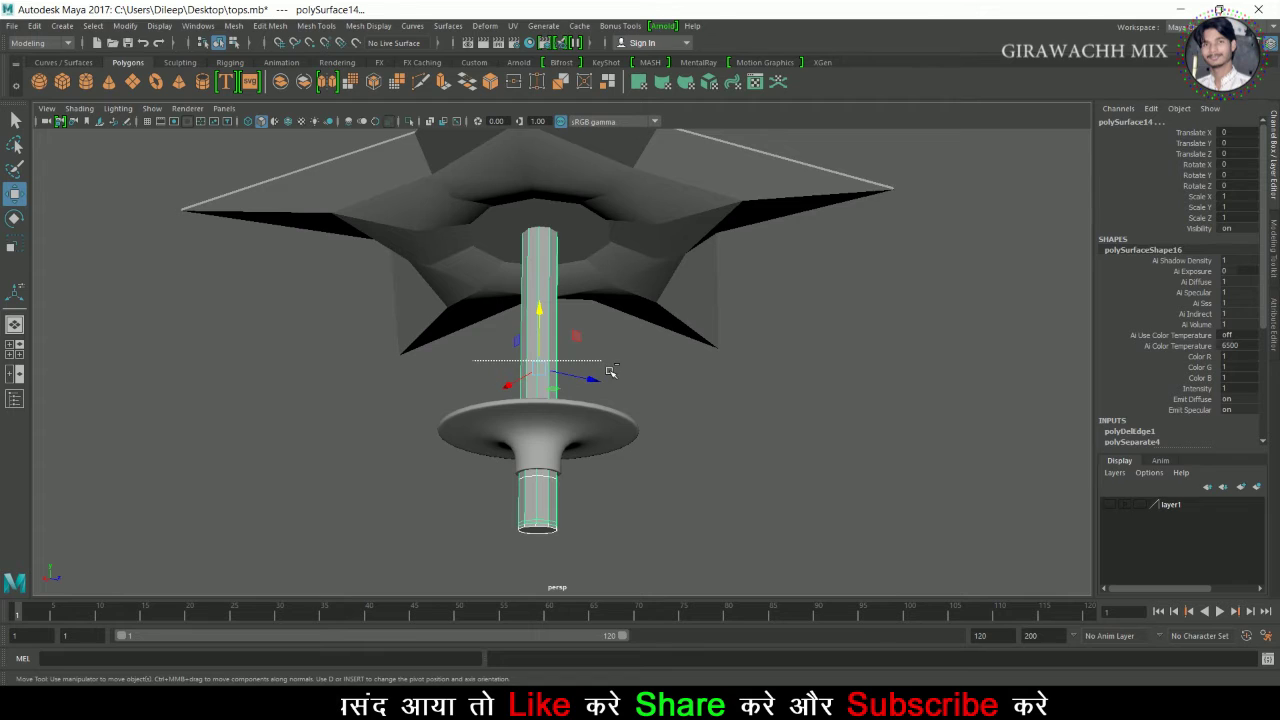
Try extruding all faces of the sleeve with a thickness of 0.004 and 0.04.
ctrl+drag(610, 371, 609, 376)
key(f)
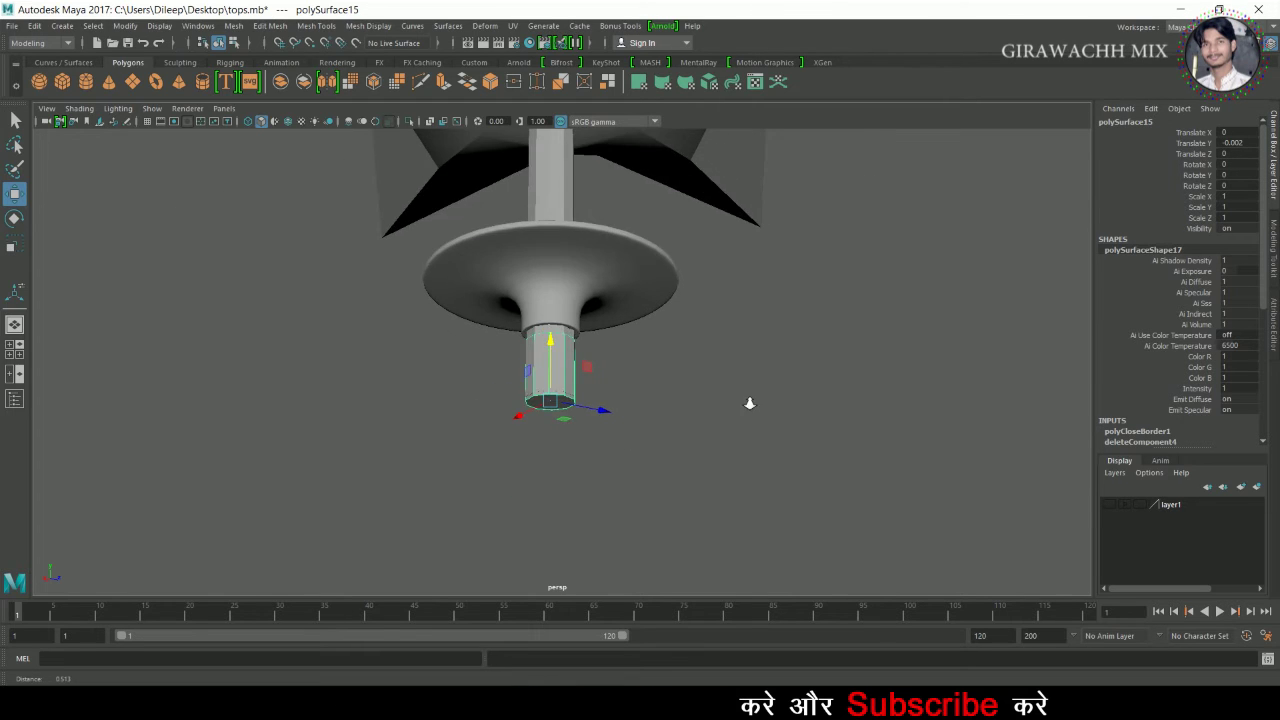
right_drag(523, 306, 523, 345)
click(538, 386)
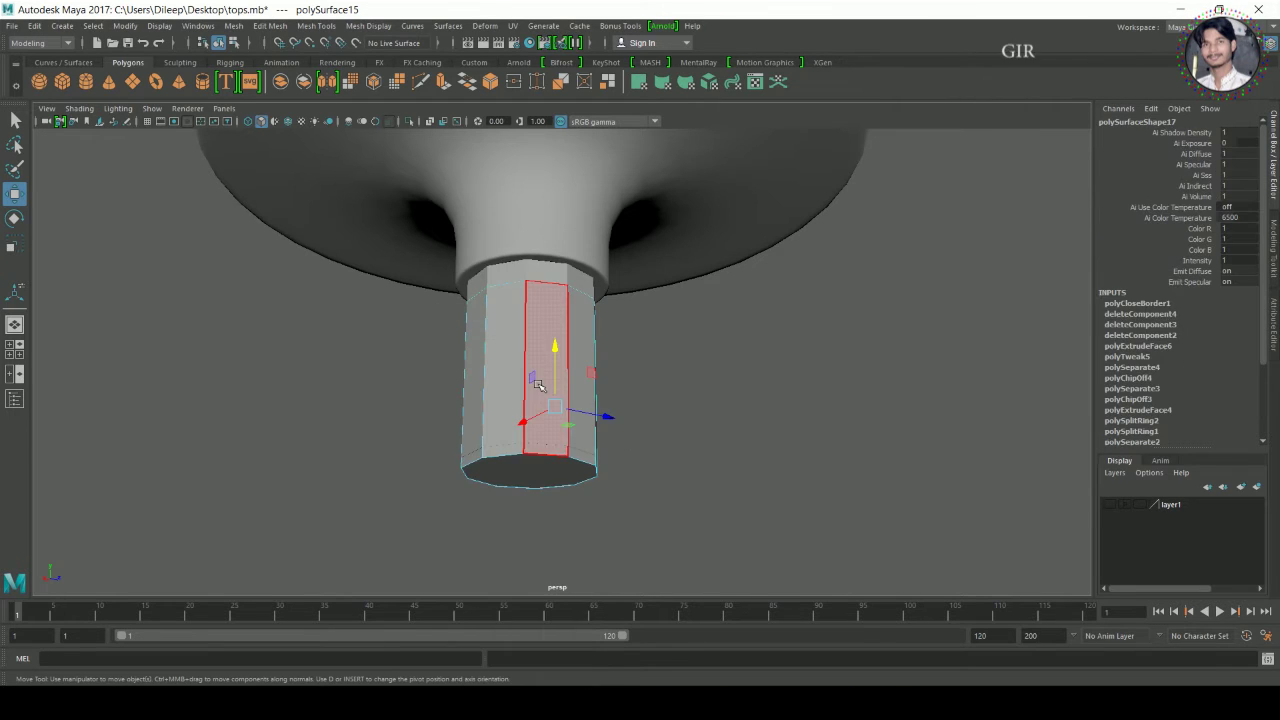
double_click(548, 480)
shift+right_drag(530, 420, 523, 368)
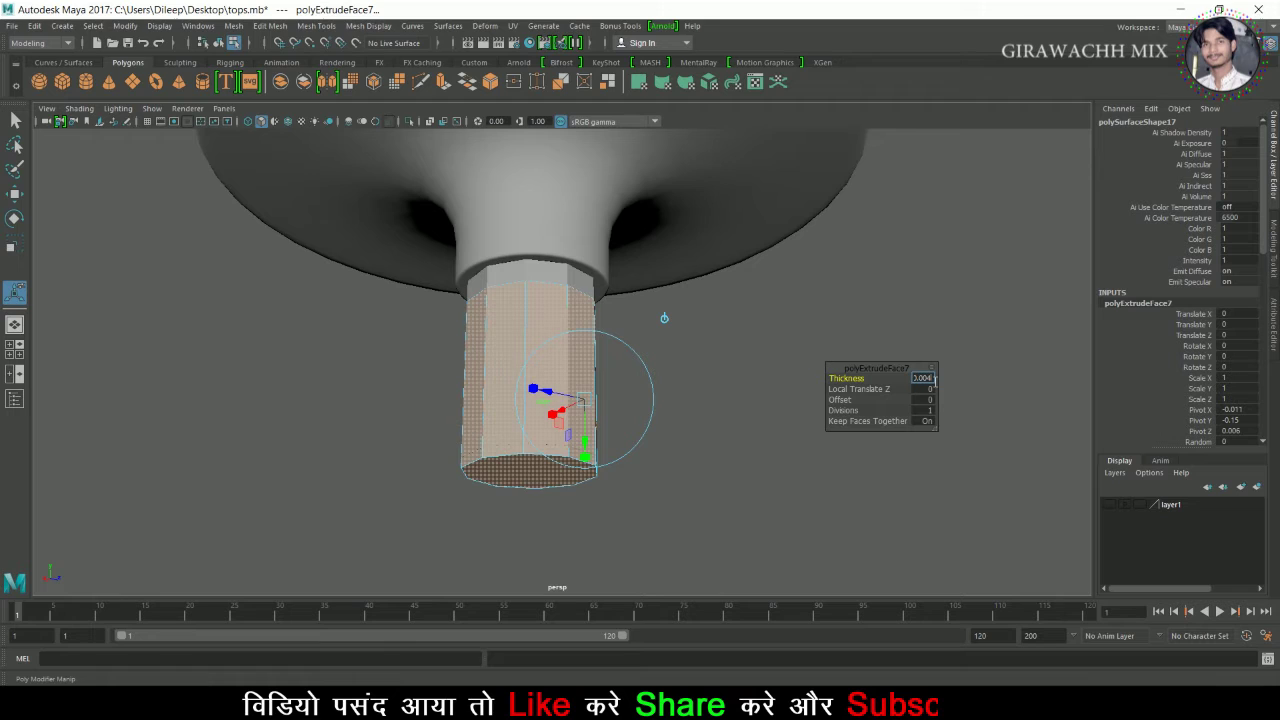
key(Return)
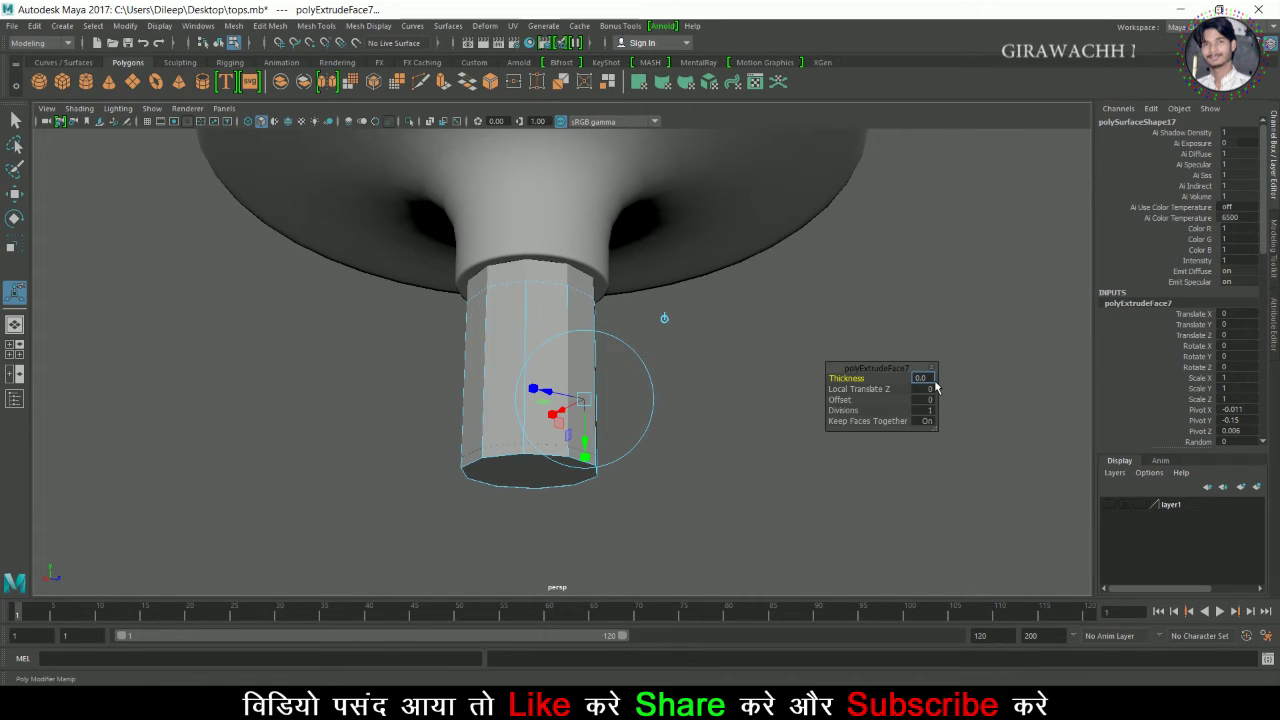
text(4)
key(Return)
Inspect the extruded sleeve from the side in object mode, and undo the thickness change.
alt+drag(684, 419, 733, 428)
right_drag(643, 309, 711, 290)
key(ctrl+z)
key(ctrl+z)
key(ctrl+z)
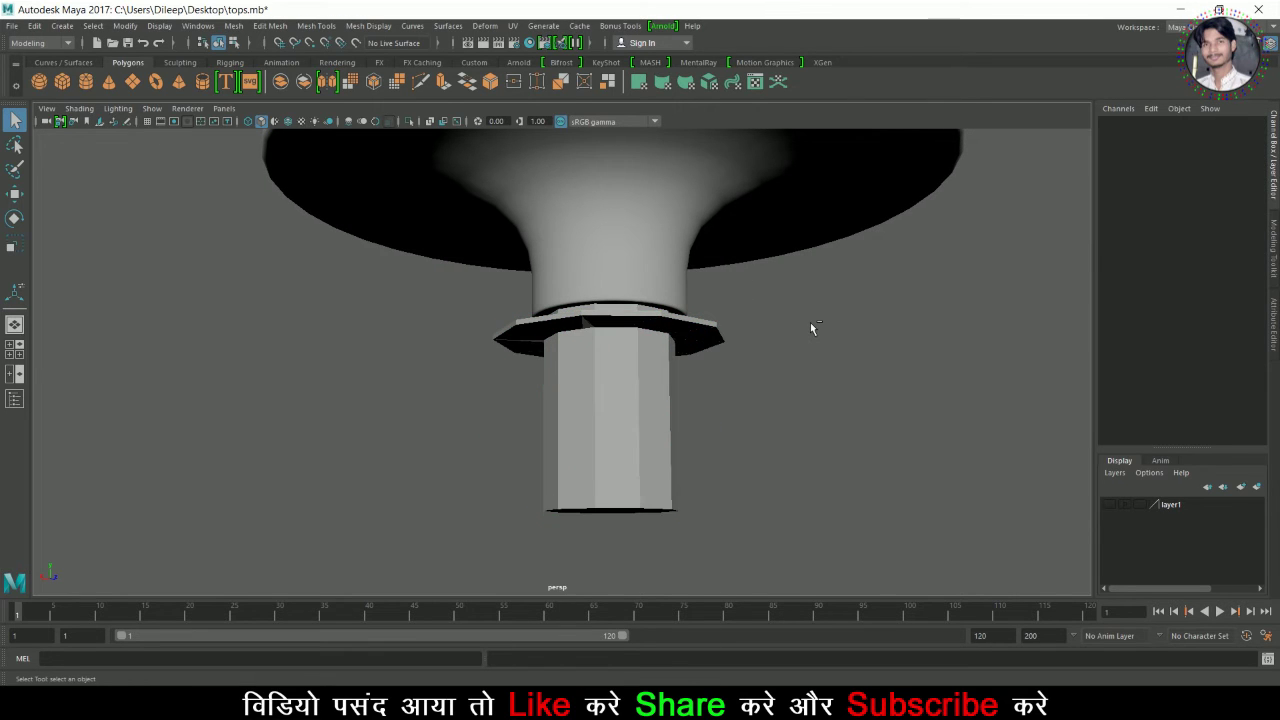
key(ctrl+z)
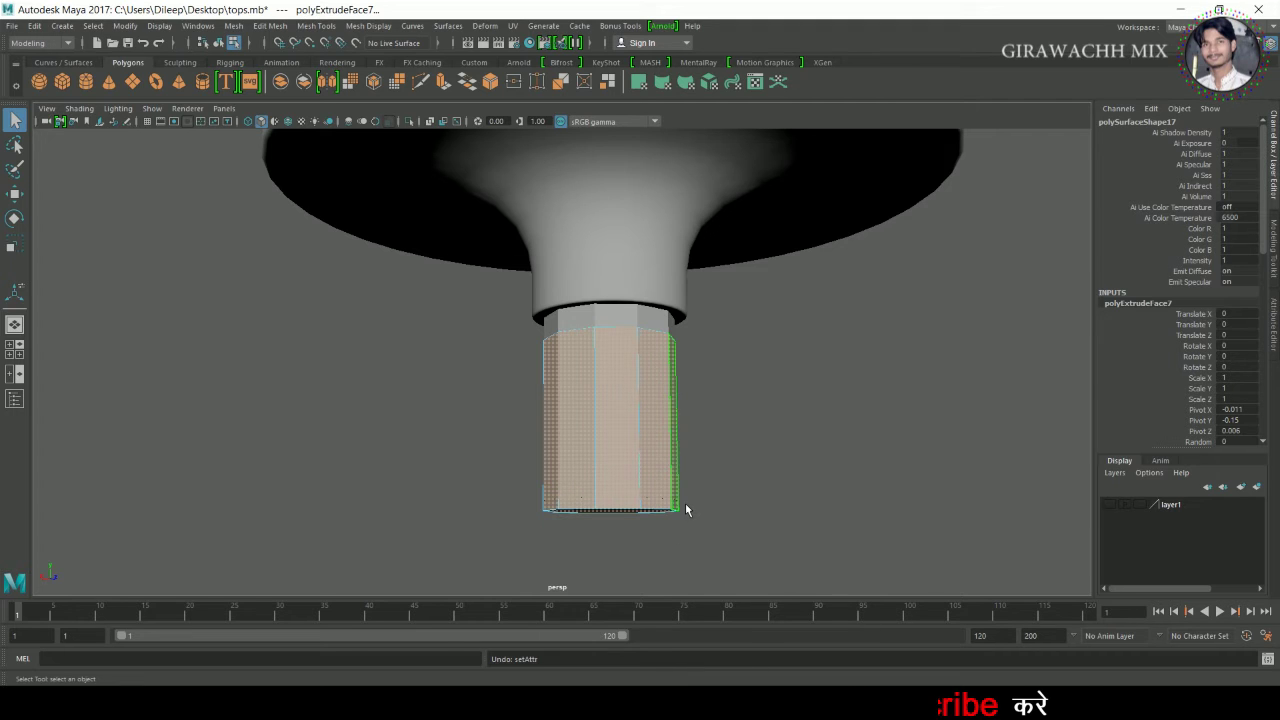
Move the whole sleeve down the post to a Translate Y of -0.045.
click(14, 193)
drag(613, 378, 613, 511)
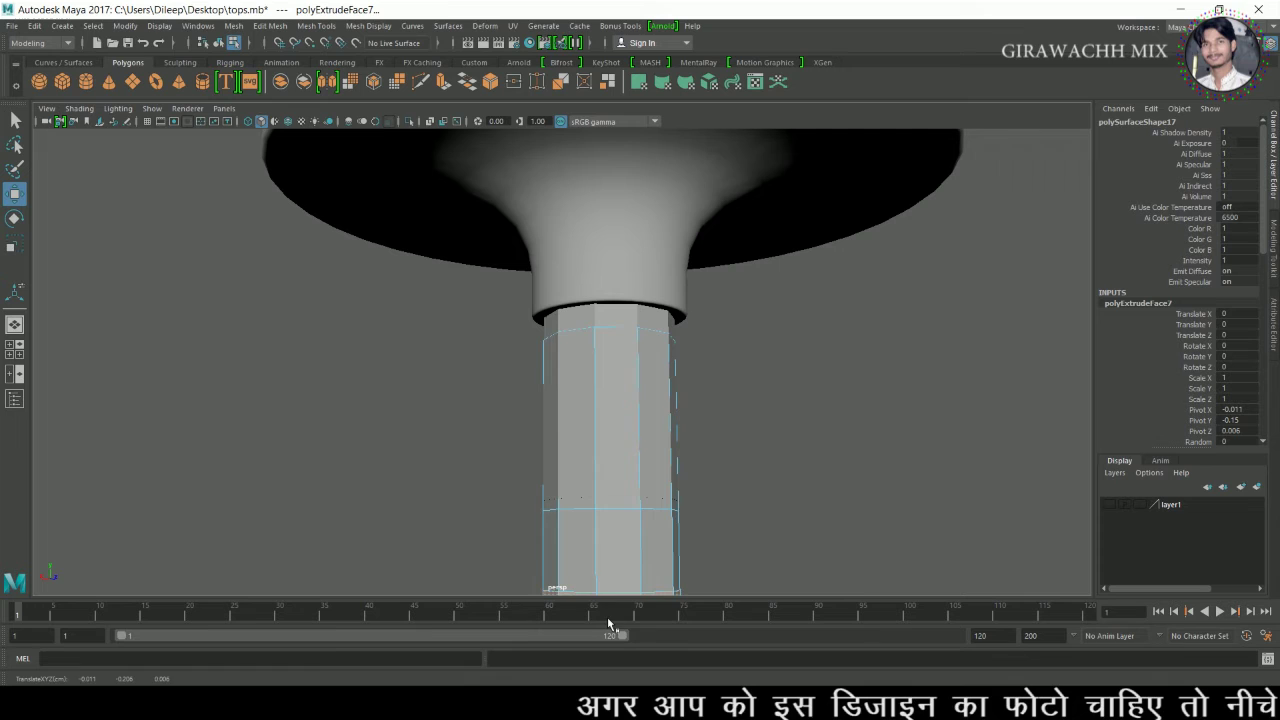
key(ctrl+z)
right_drag(616, 309, 617, 443)
right_drag(769, 284, 769, 284)
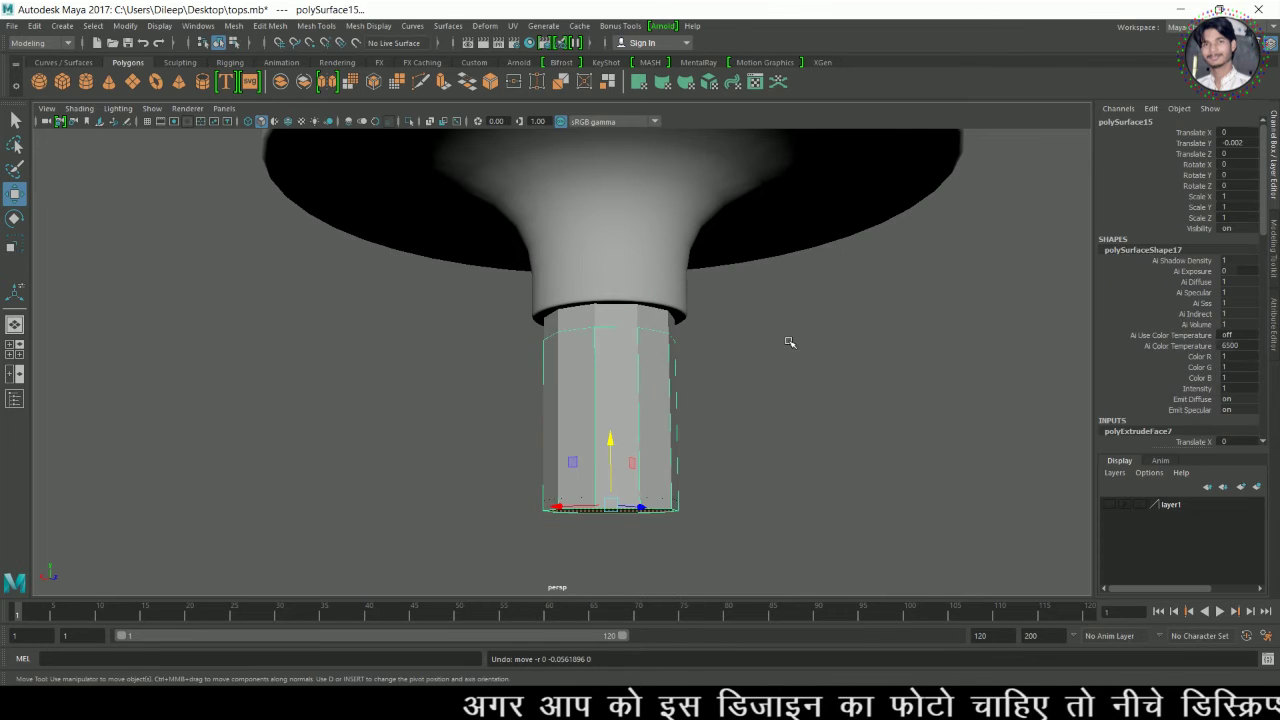
drag(615, 423, 612, 612)
alt+drag(612, 455, 634, 531)
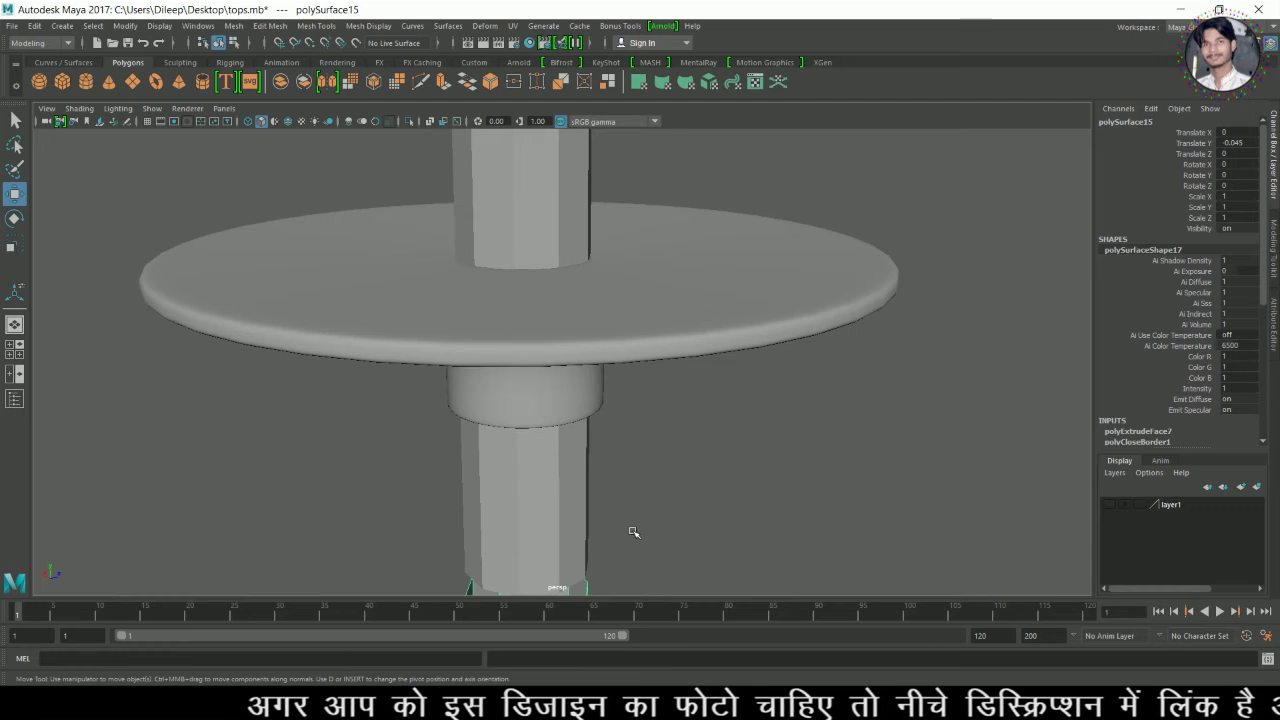
Select all faces of the sleeve and extrude them with a trial thickness of 0.04.
key(f)
alt+drag(677, 449, 640, 433)
right_drag(600, 309, 603, 356)
double_click(609, 360)
key(r)
drag(563, 363, 606, 375)
key(ctrl+z)
shift+right_drag(575, 352, 588, 386)
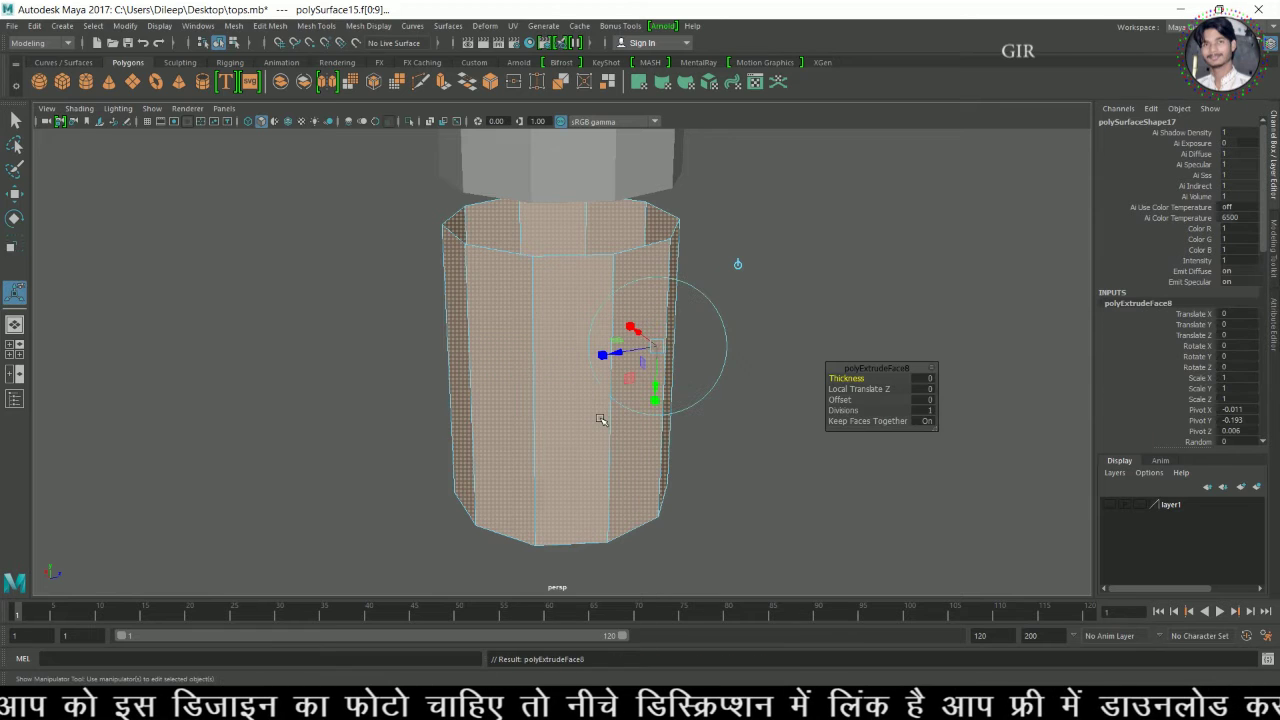
text(0.04)
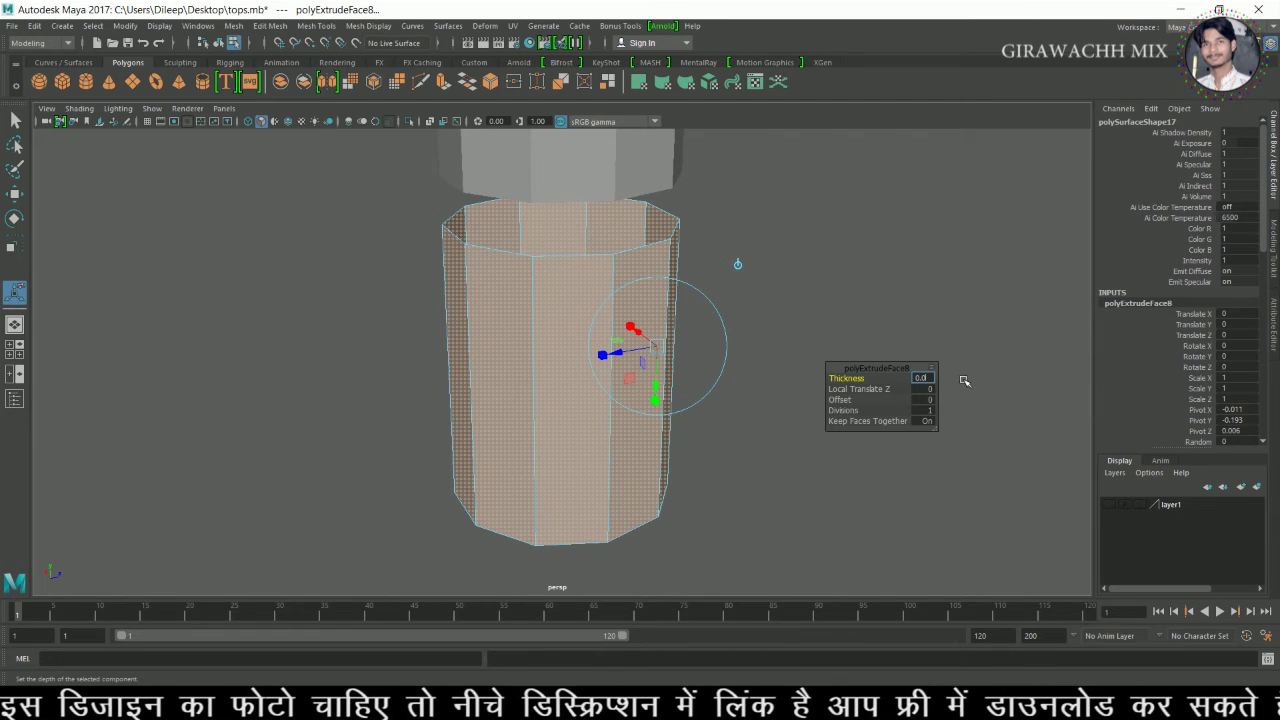
key(Return)
Set the sleeve extrusion's thickness to 0.002 and return to object mode.
click(936, 383)
text(0.0)
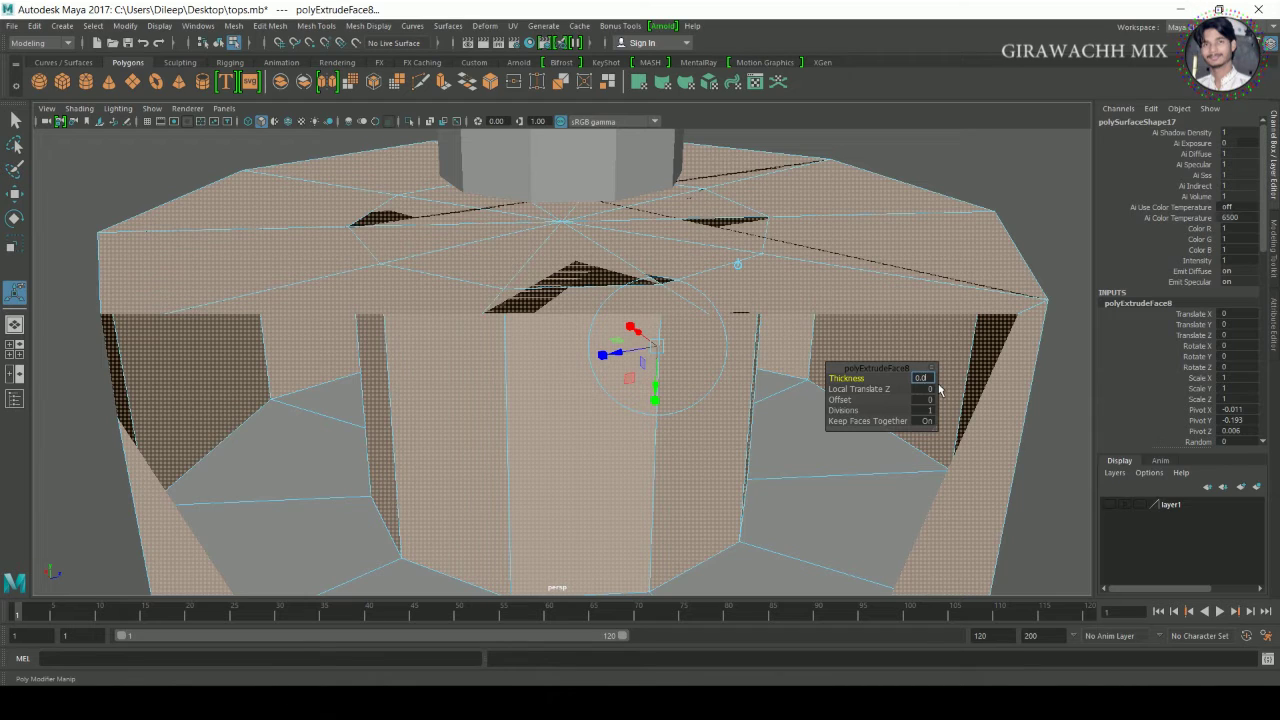
text(04)
key(Return)
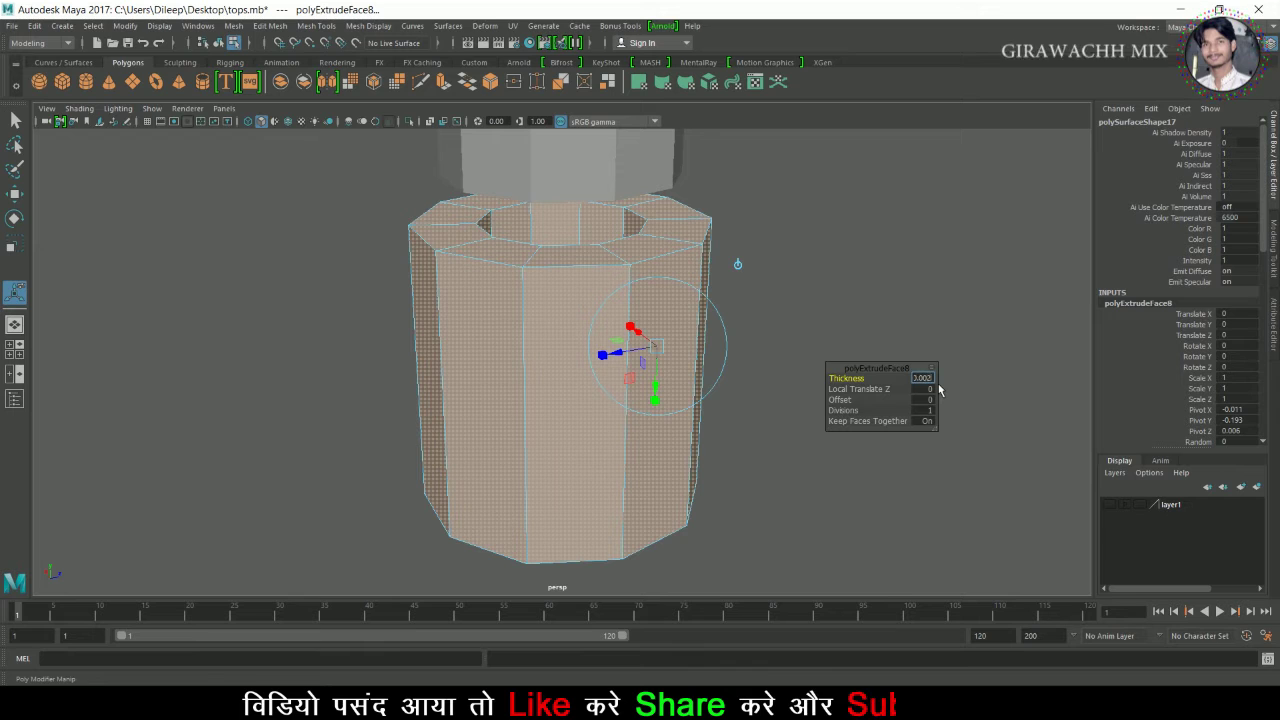
key(Return)
alt+drag(790, 392, 607, 311)
right_click(595, 296)
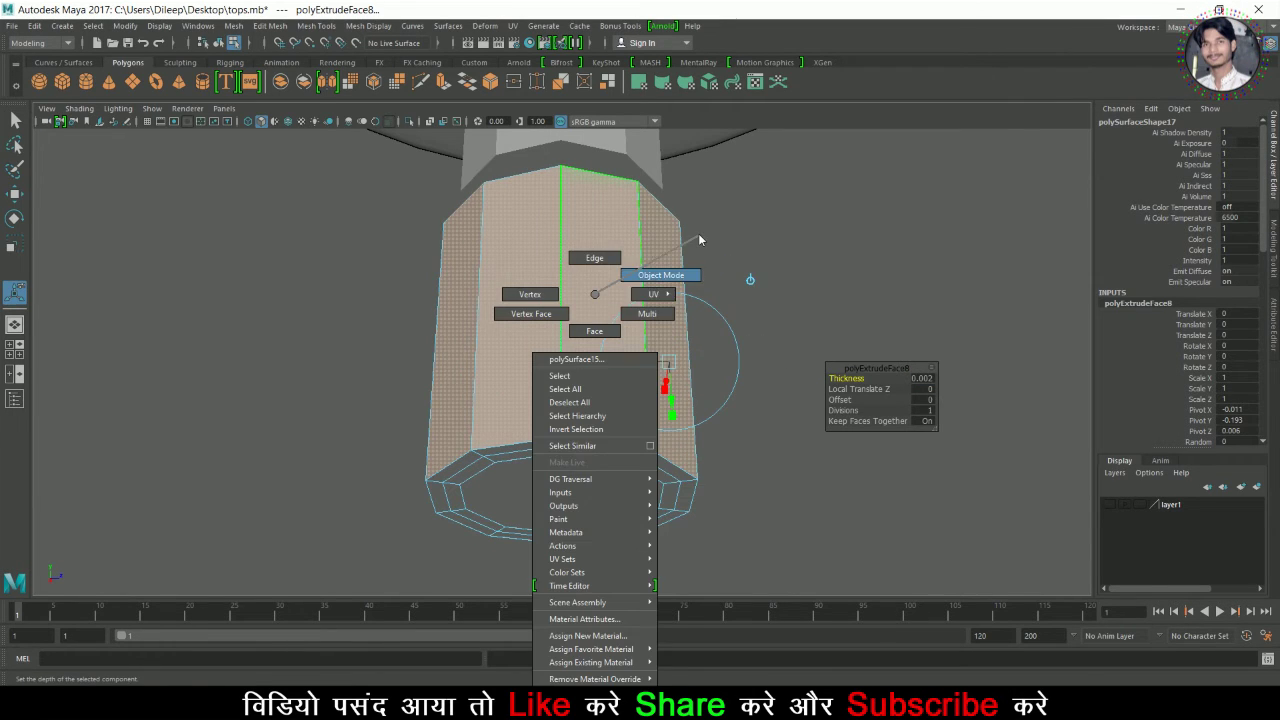
right_drag(699, 236, 700, 236)
Turn on the smooth mesh preview for the post and for the thickened sleeve.
click(597, 405)
alt+drag(597, 405, 633, 455)
click(634, 164)
key(3)
alt+right_drag(707, 287, 656, 300)
click(626, 336)
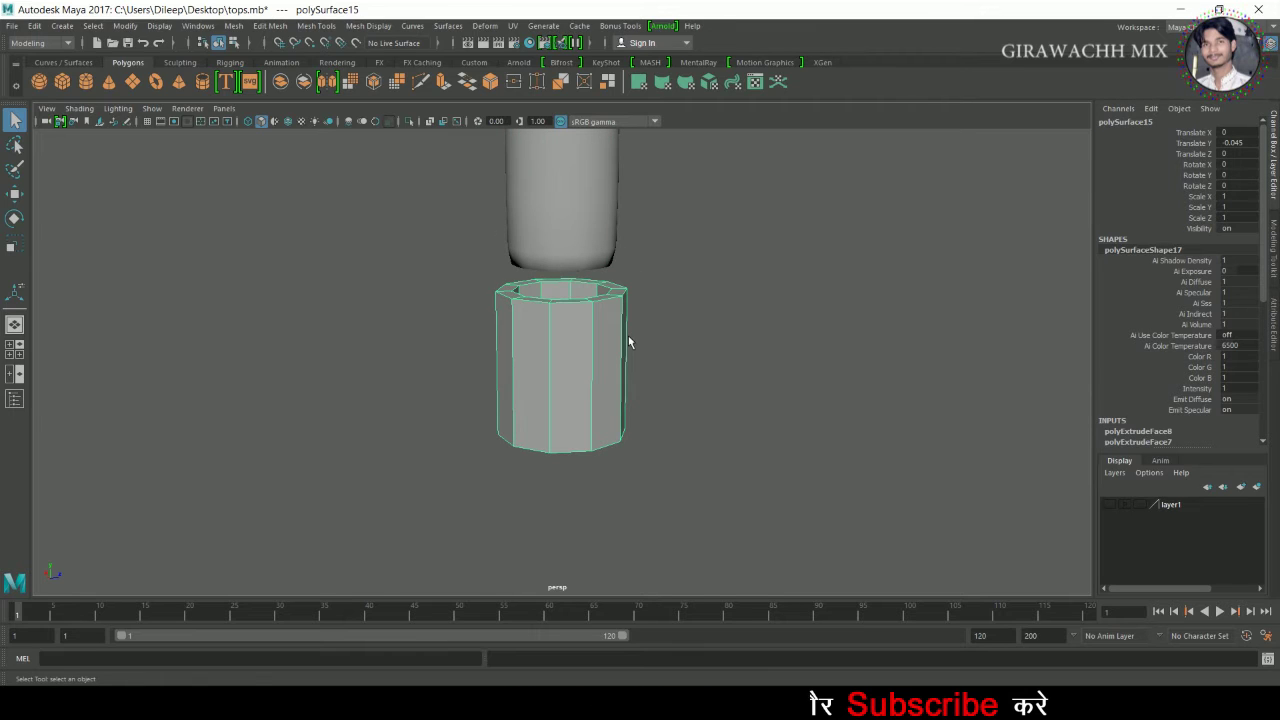
click(589, 213)
click(583, 365)
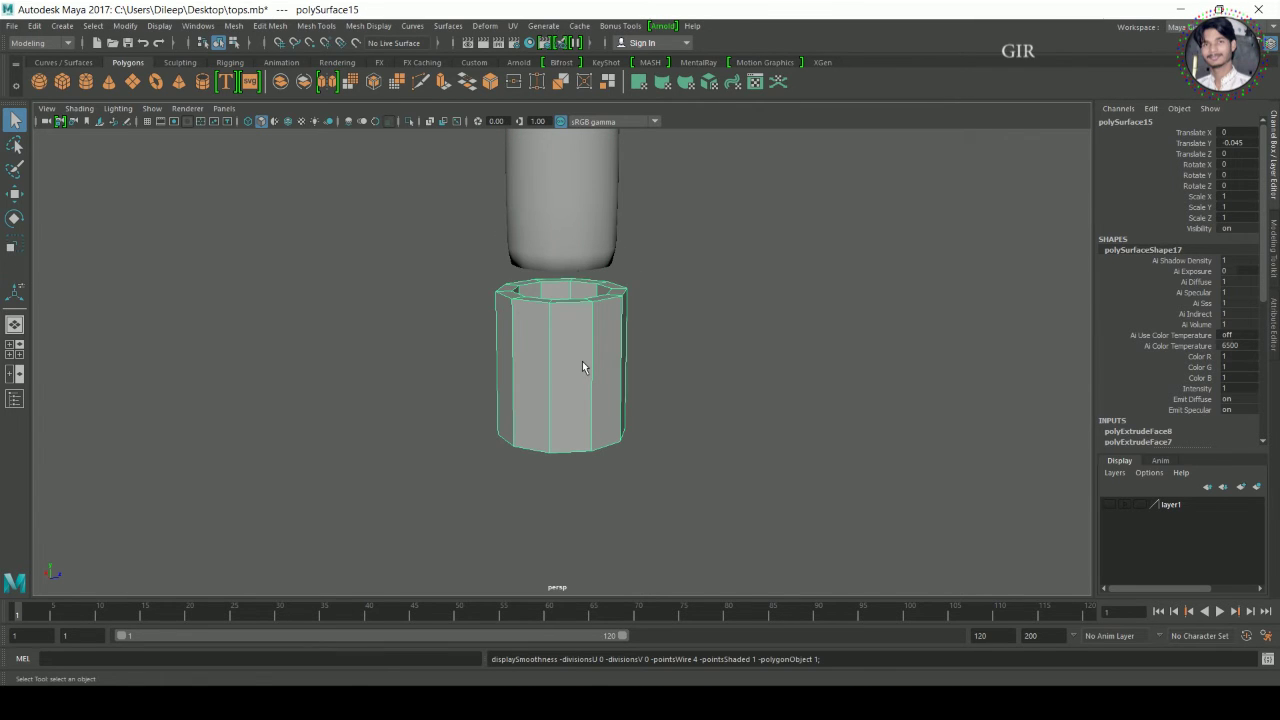
key(3)
Move the whole sleeve back up the post to a Translate Y of -0.002.
key(w)
drag(568, 376, 571, 218)
alt+drag(633, 332, 666, 280)
alt+middle_drag(668, 322, 670, 510)
alt+drag(660, 443, 620, 491)
scroll(641, 435, down, 3)
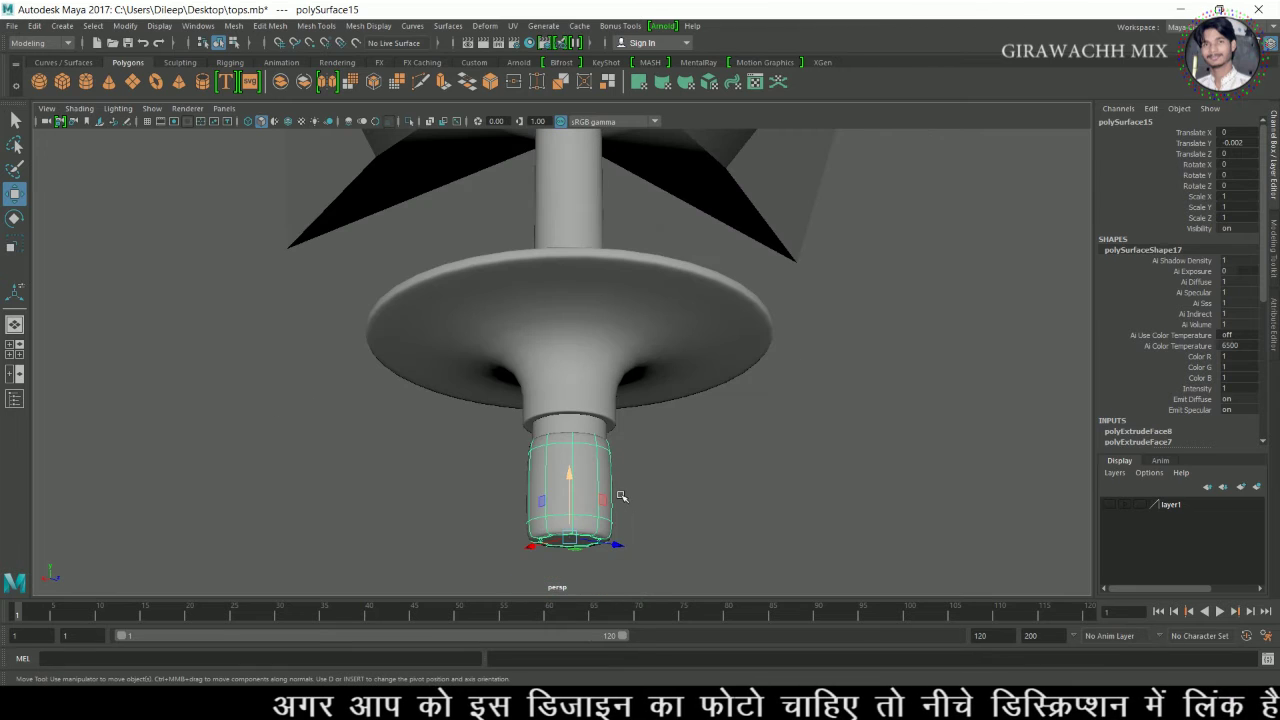
Raise the vertices at the sleeve's upper end toward the backing's collar in the front view.
key(space)
key(space)
key(space)
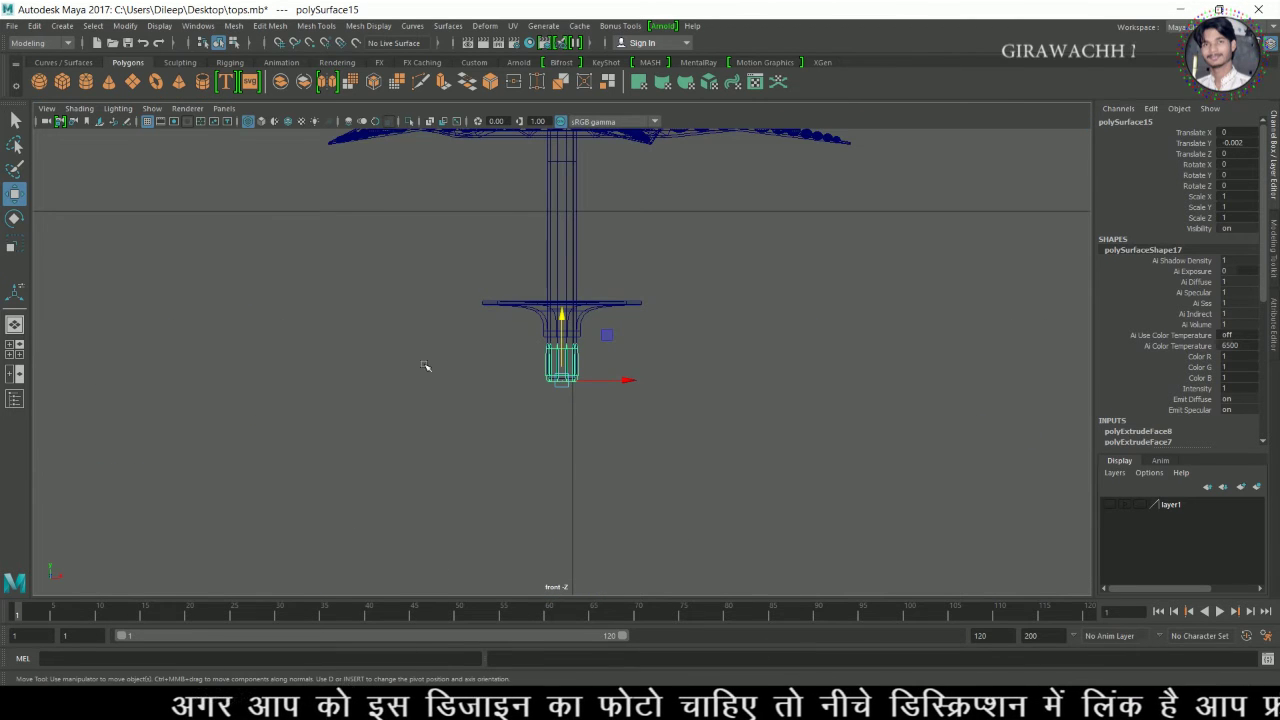
scroll(425, 366, up, 3)
right_drag(516, 303, 455, 304)
drag(420, 277, 660, 325)
drag(573, 252, 574, 240)
Fine-tune the upper vertices so the sleeve meets the backing's collar, and return to object mode in the perspective view.
alt+right_drag(467, 301, 995, 421)
alt+middle_drag(835, 332, 837, 431)
alt+right_drag(837, 431, 872, 440)
drag(569, 221, 571, 214)
alt+middle_drag(684, 363, 690, 190)
key(space)
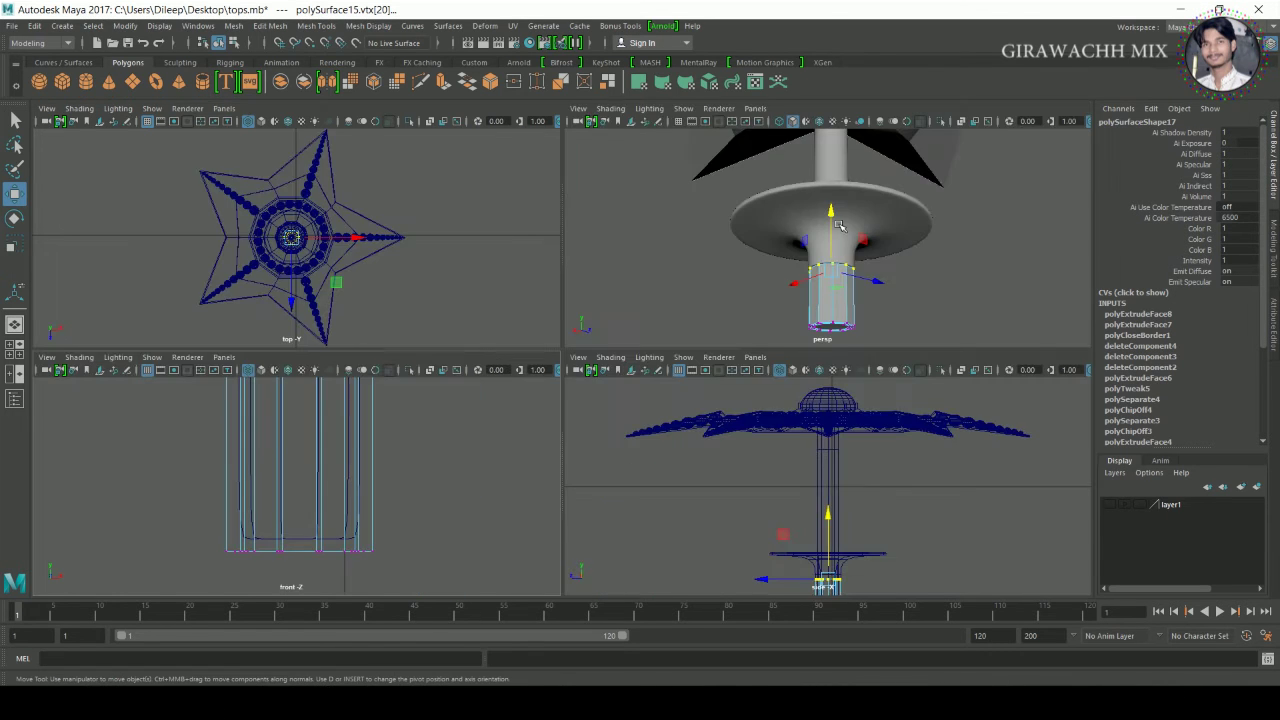
key(space)
alt+drag(757, 397, 677, 449)
right_drag(616, 470, 754, 224)
click(808, 245)
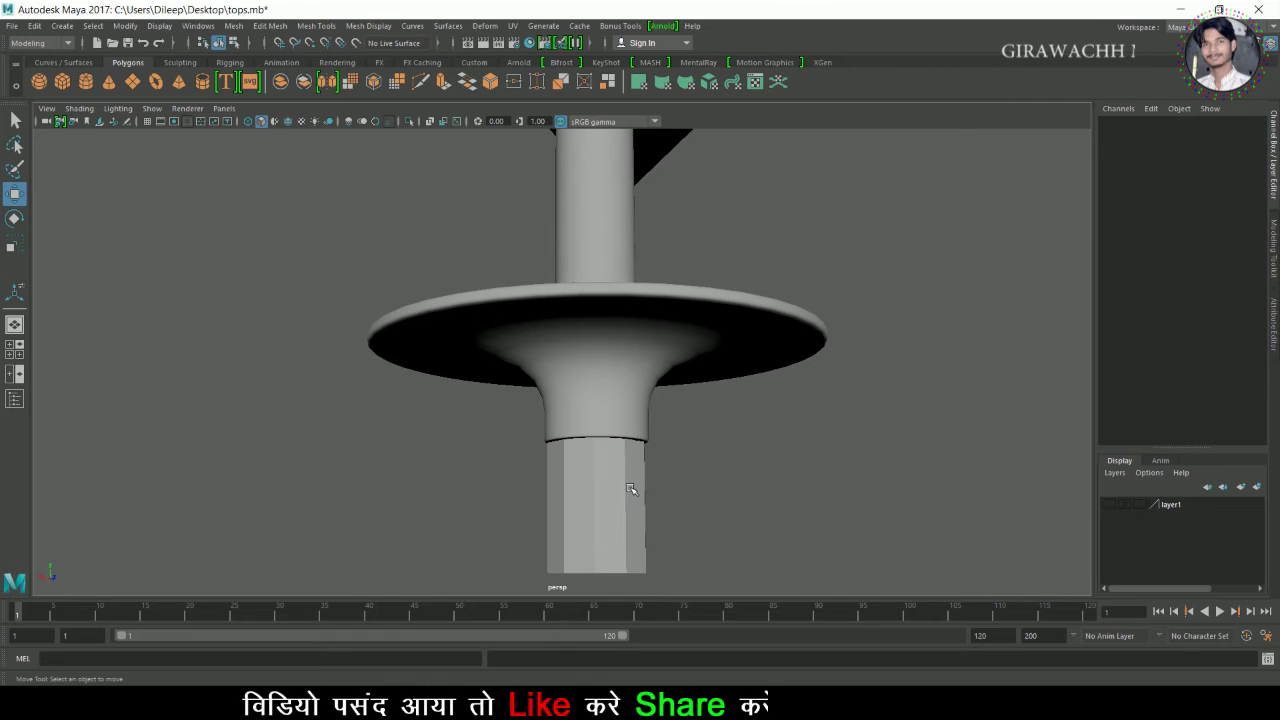
Insert two edge loops around the sleeve, one just below its upper rim and one at mid-height.
click(630, 488)
shift+right_drag(580, 365, 452, 391)
click(603, 454)
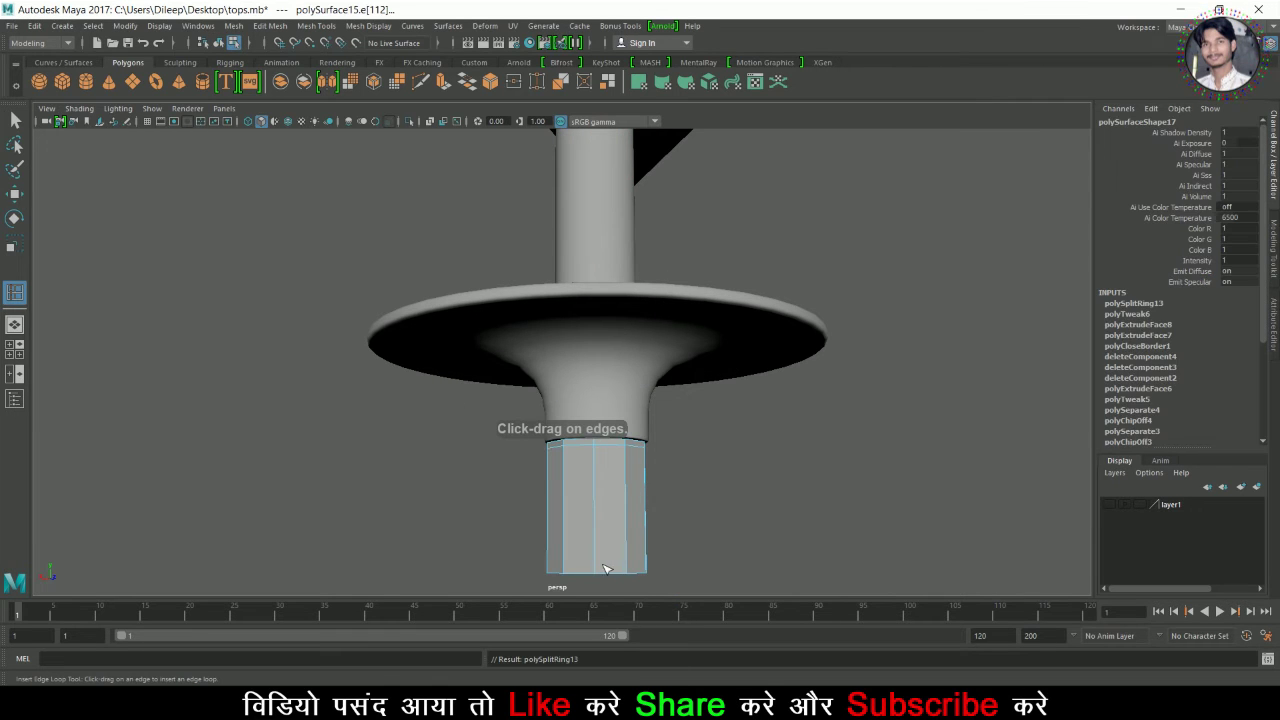
click(601, 514)
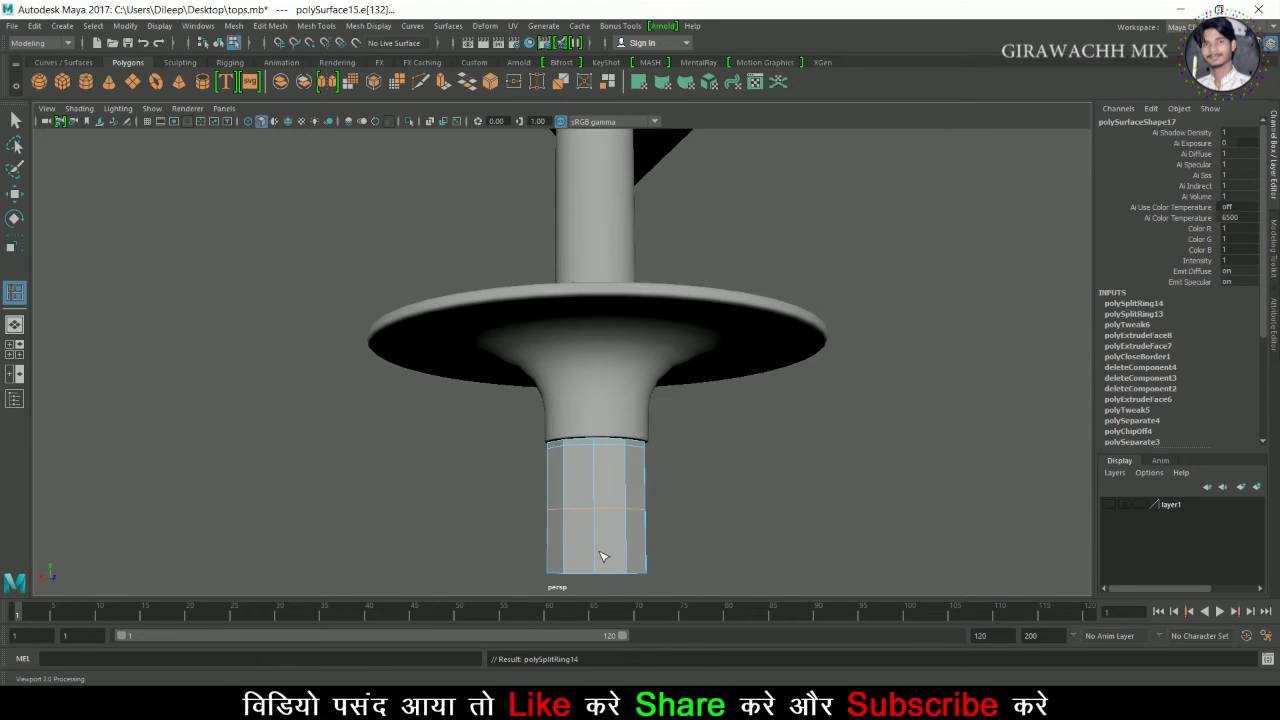
Select the vertices at the sleeve's lower end in the front view and scale them outward to flare the opening.
key(w)
key(space)
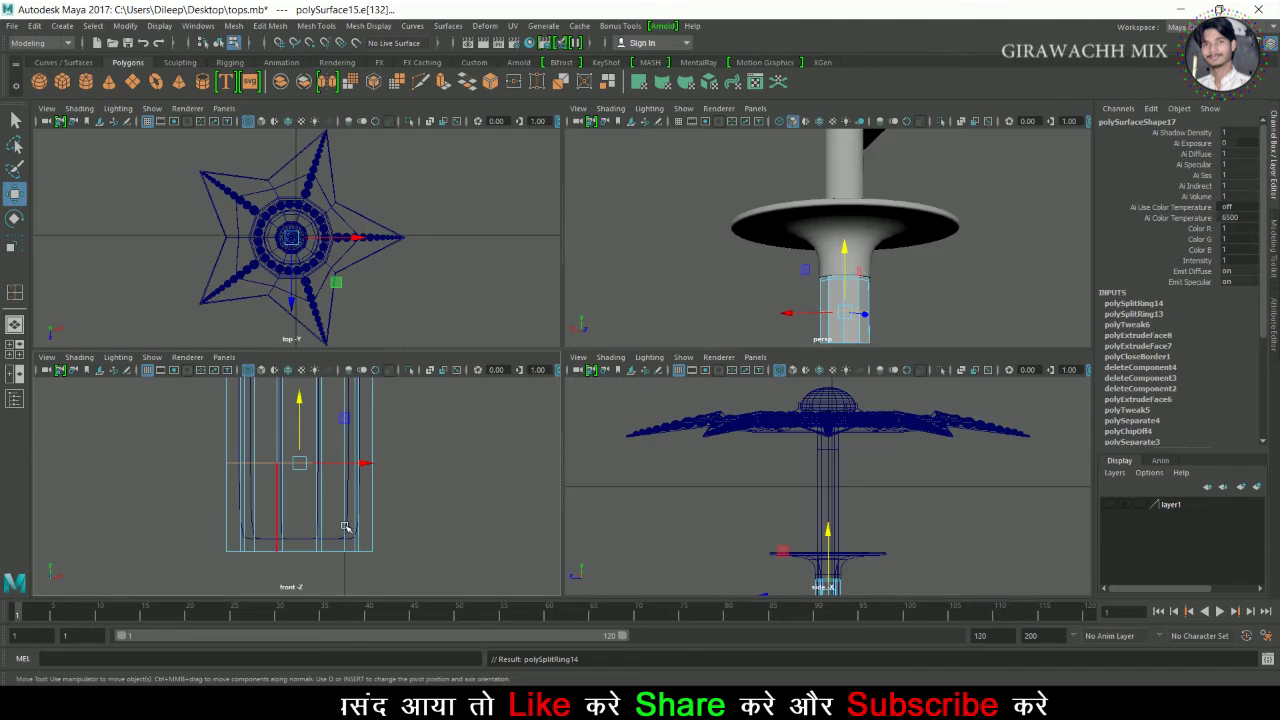
key(space)
right_drag(497, 309, 380, 323)
drag(337, 437, 931, 596)
key(space)
key(space)
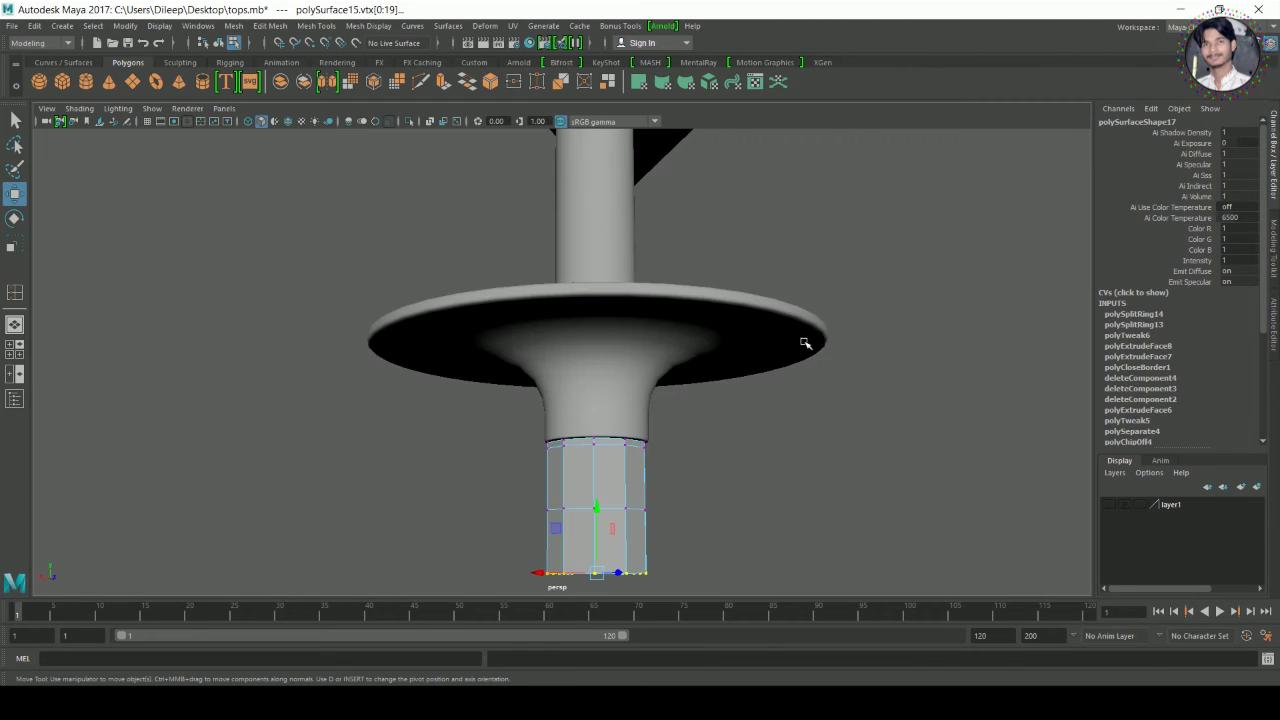
key(f)
key(r)
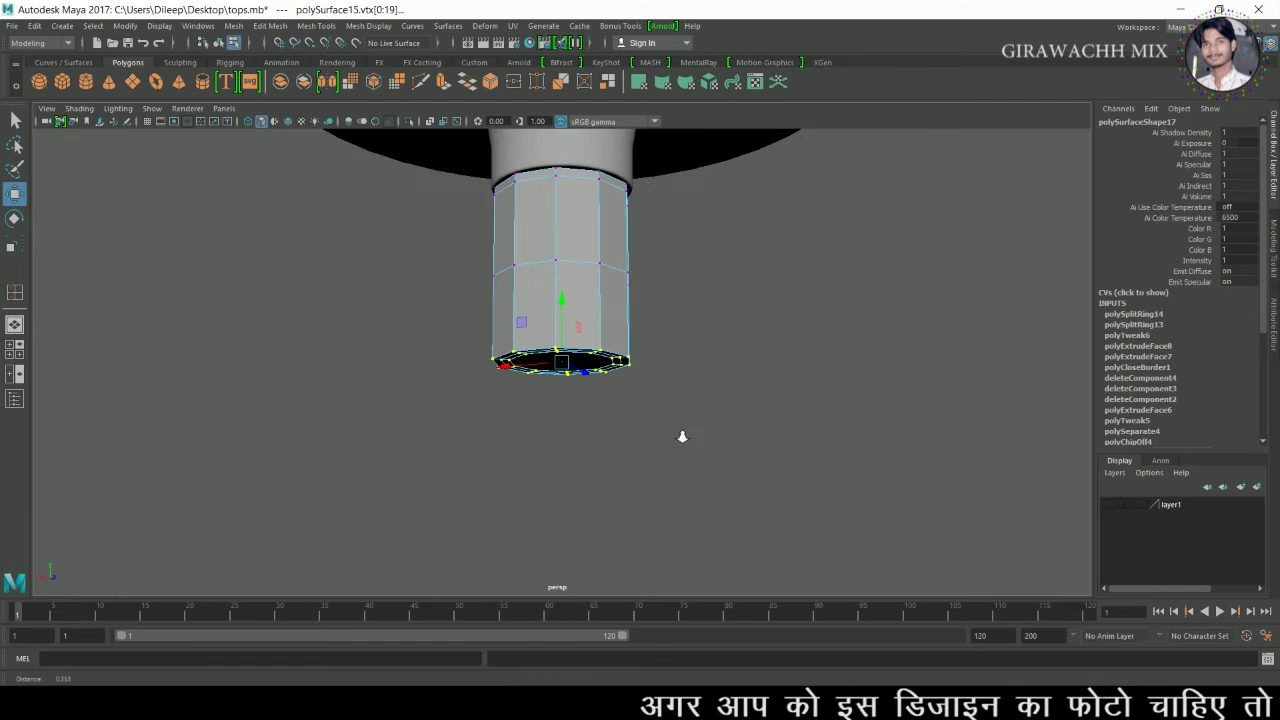
drag(580, 373, 600, 375)
alt+drag(514, 431, 567, 416)
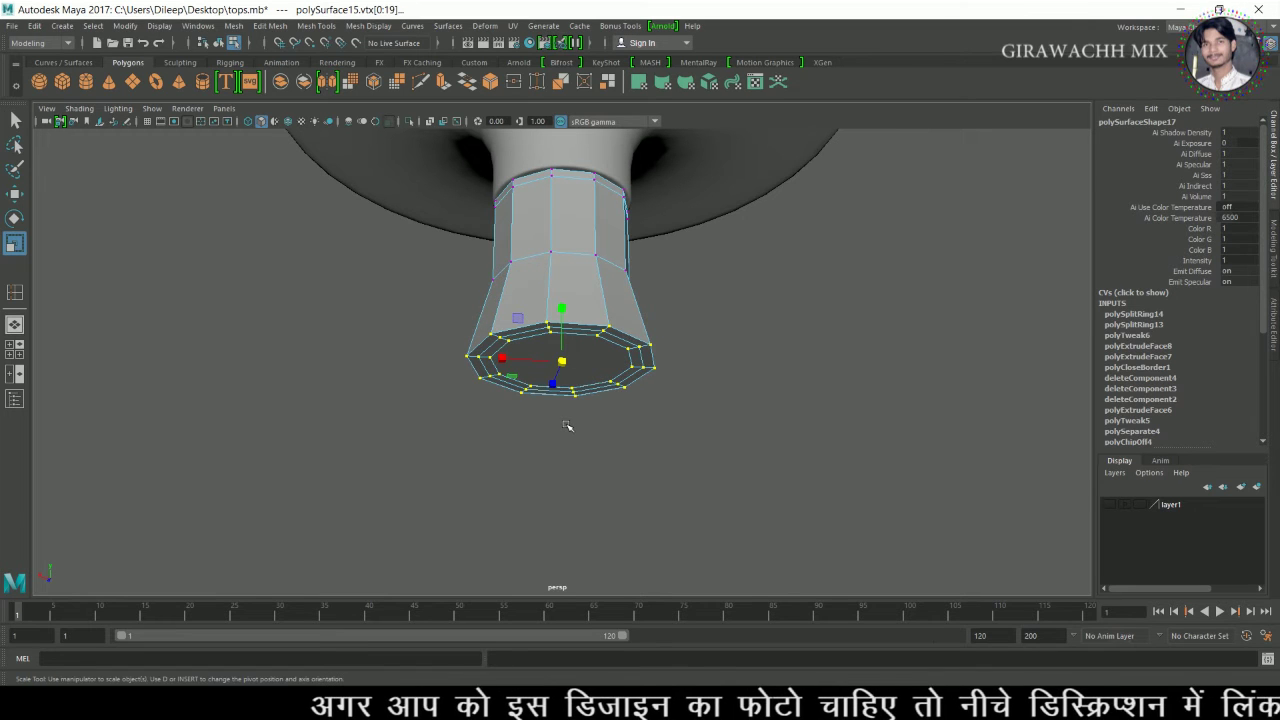
mouse_move(564, 425)
alt+mouse_down()
mouse_move(568, 445)
mouse_move(574, 434)
alt+mouse_up()
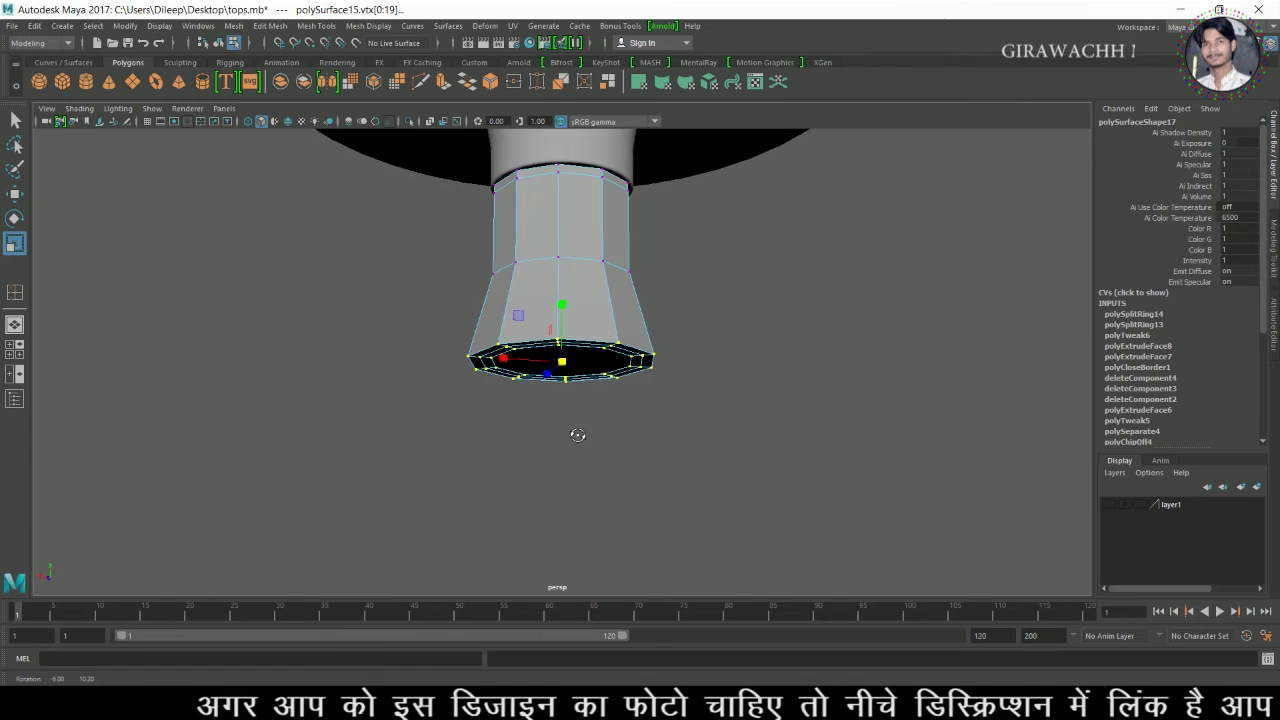
Show the flared sleeve in smooth mesh preview and return to object mode.
key(3)
right_drag(603, 309, 718, 250)
click(718, 345)
alt+drag(718, 358, 728, 316)
alt+drag(729, 332, 729, 335)
Hide the sleeve and turn off the smooth mesh preview on the post inside it.
click(614, 314)
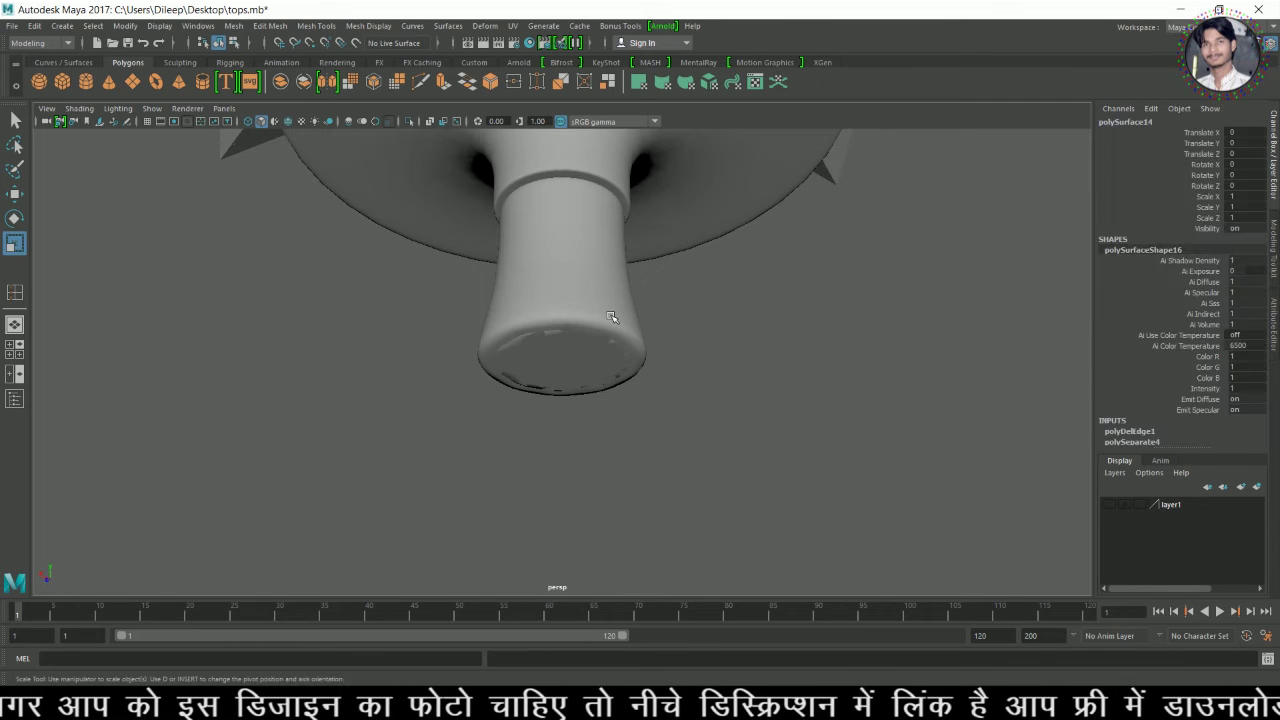
click(669, 337)
click(630, 346)
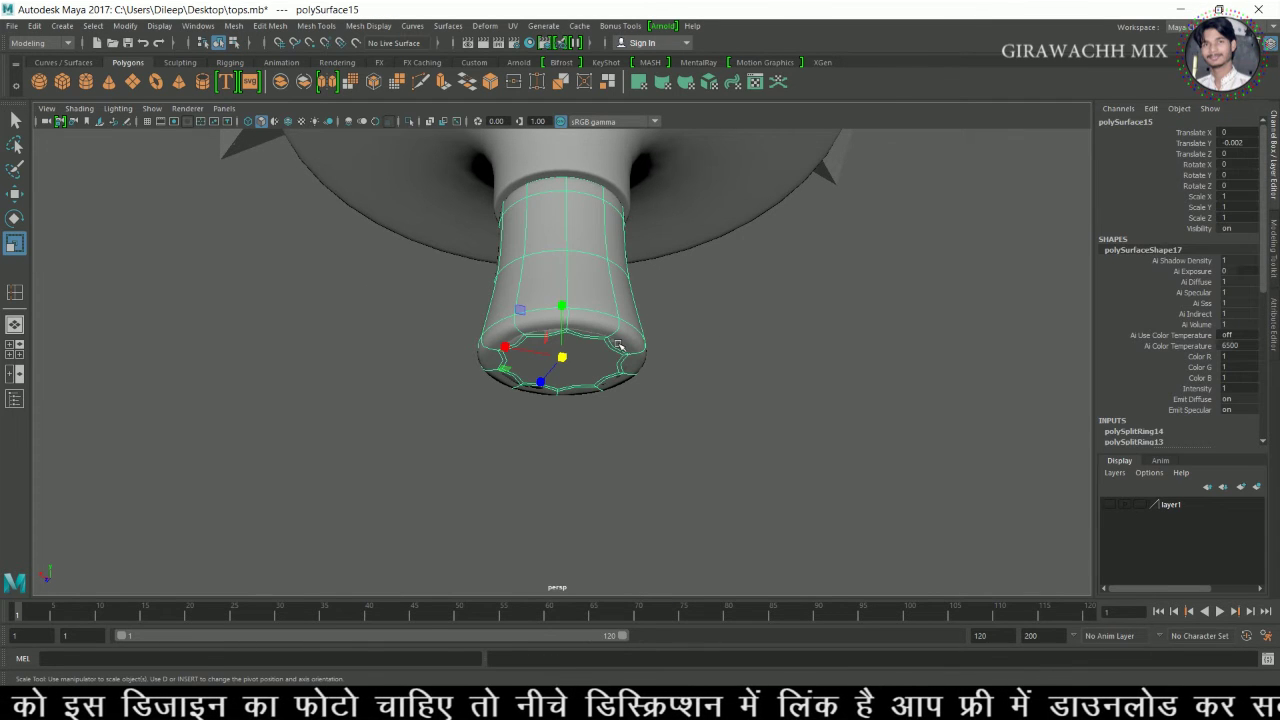
key(w)
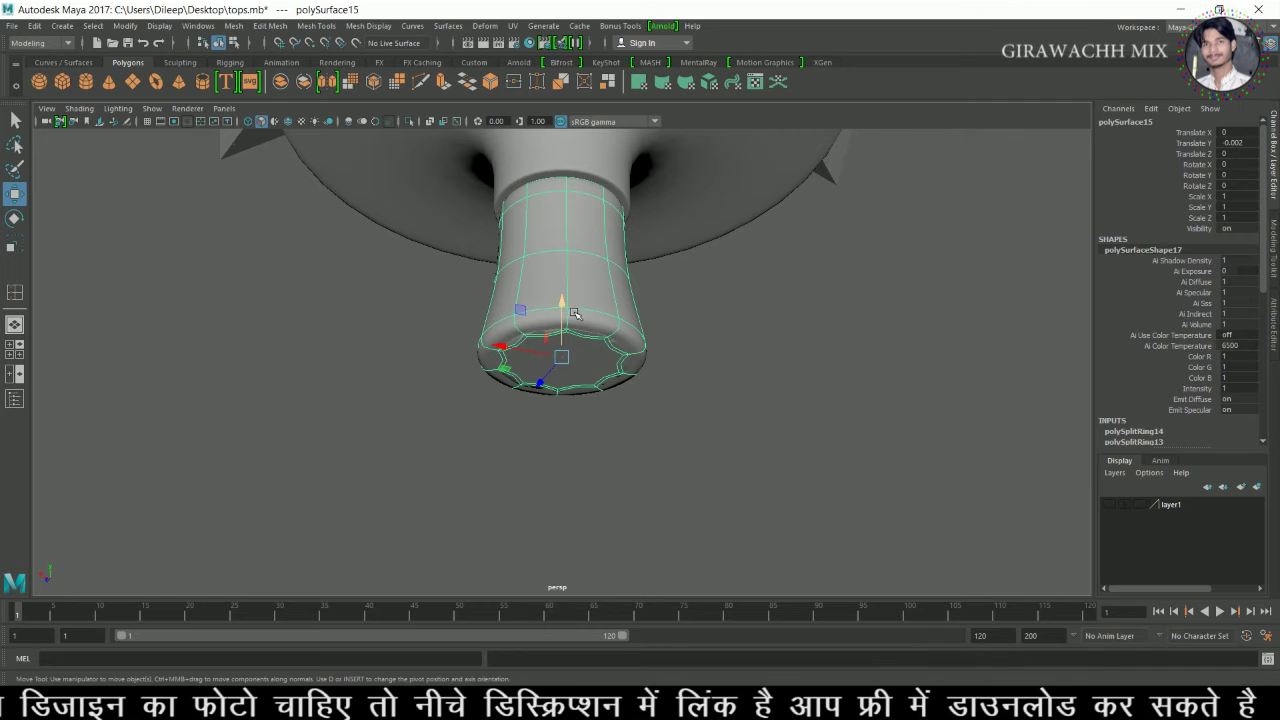
key(ctrl+h)
click(575, 314)
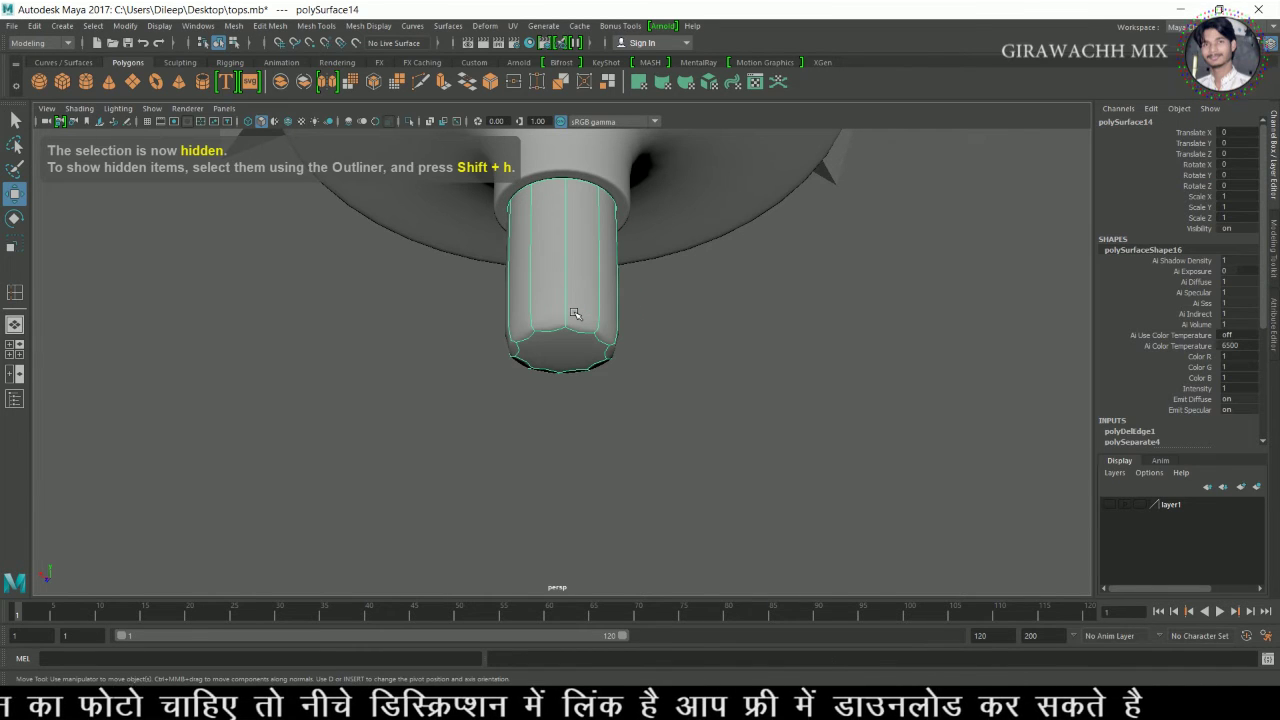
key(1)
Extrude the post's bottom face twice, scaling each extrusion inward to sharpen the end's rim, and return to object mode.
shift+right_click(571, 321)
right_drag(570, 315, 562, 386)
click(573, 366)
key(r)
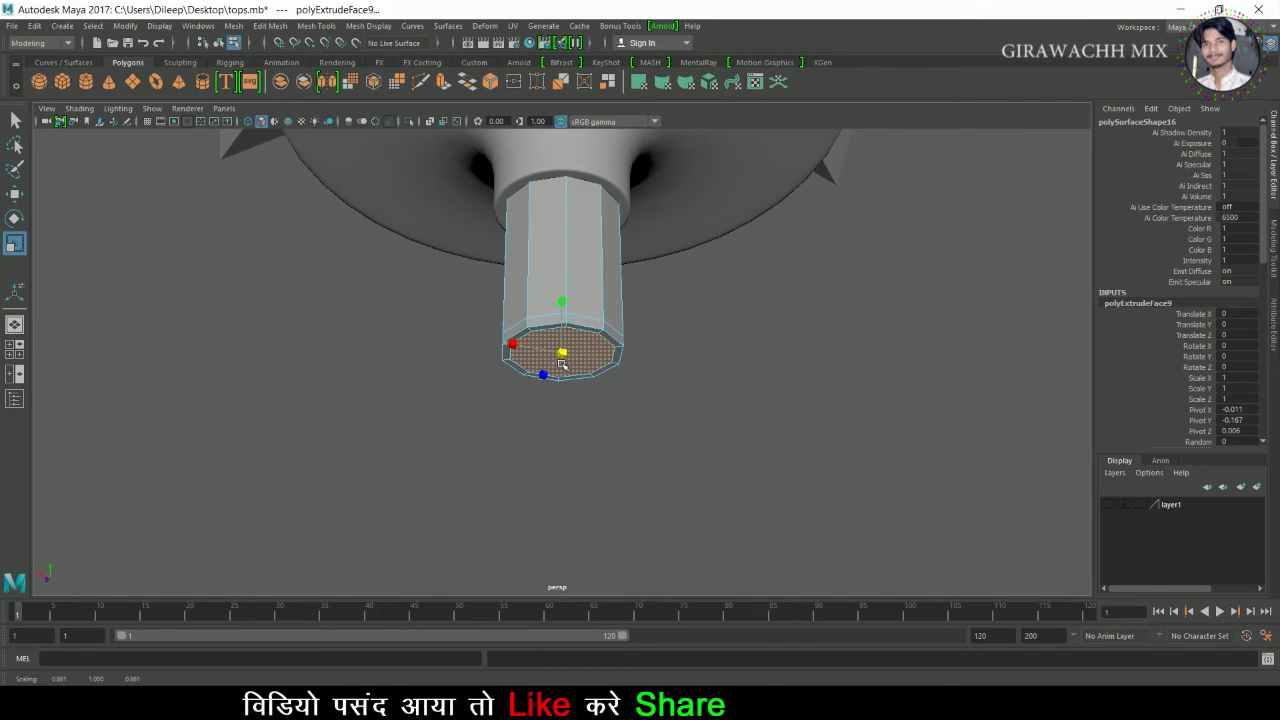
shift+right_drag(557, 357, 578, 392)
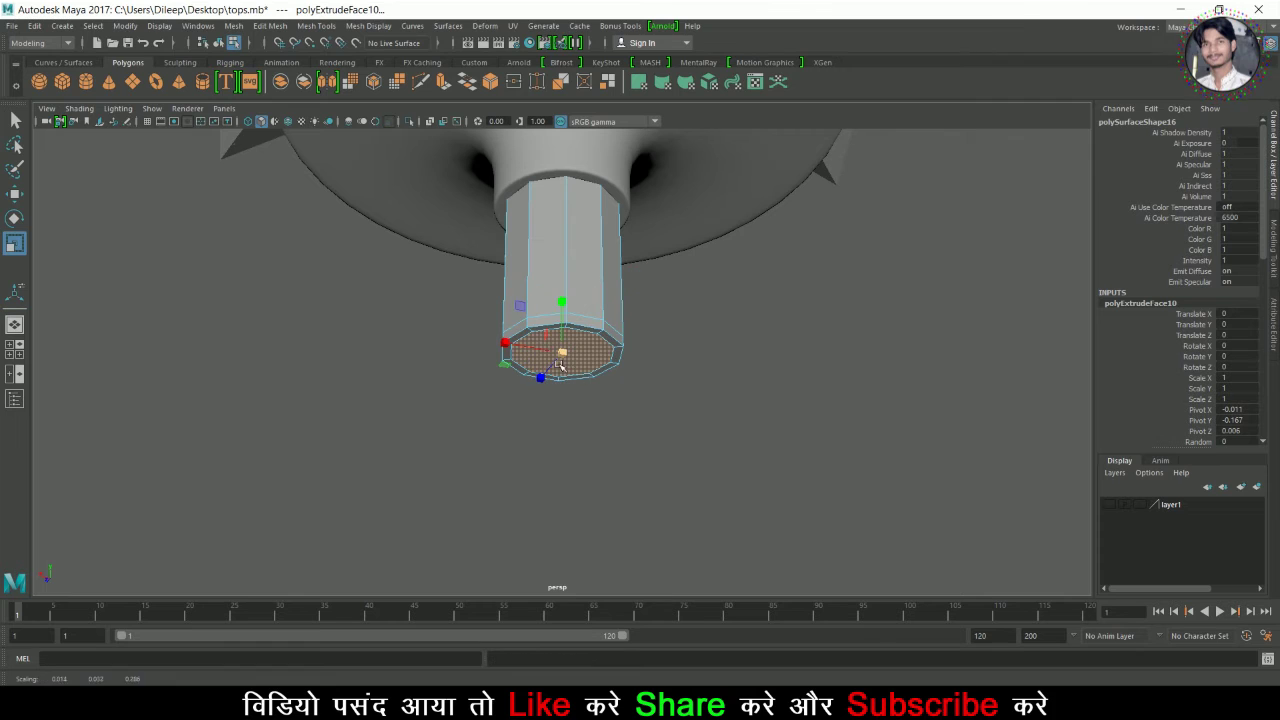
key(w)
right_drag(572, 309, 650, 292)
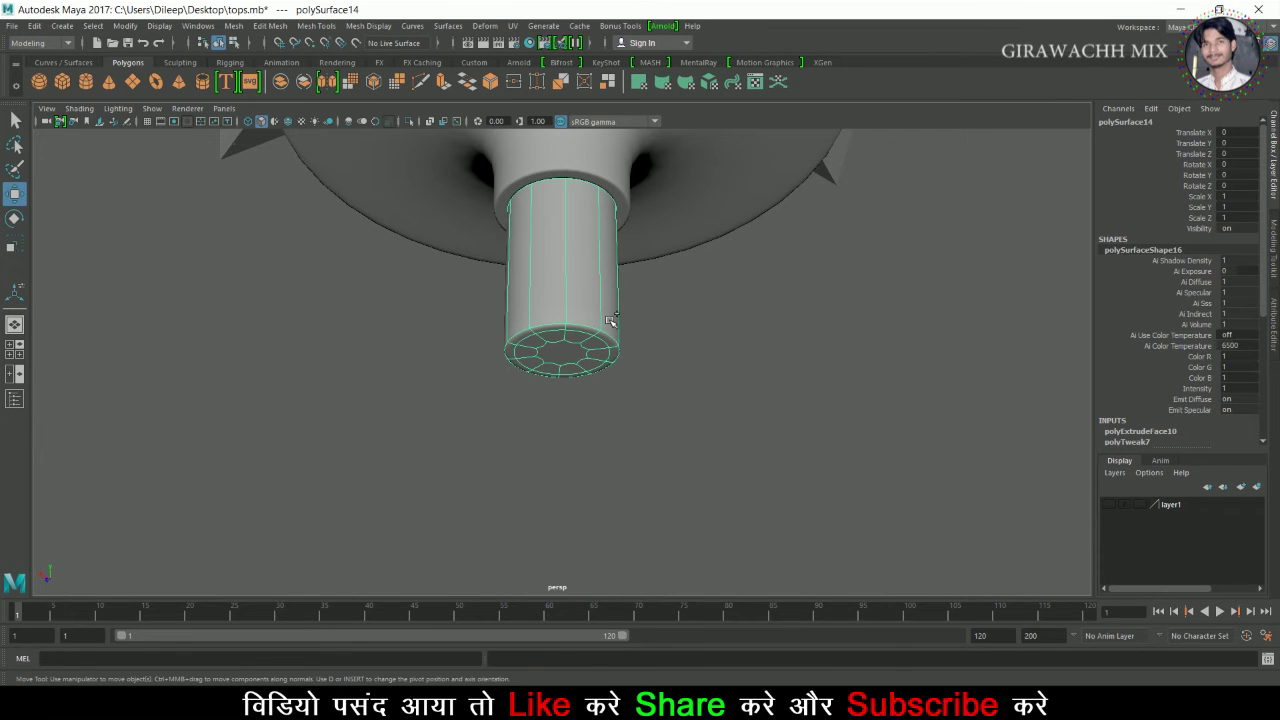
Show the hidden sleeve again and move its lower-end vertices down past the post's end in the front view.
key(ctrl+h)
key(ctrl+shift+h)
key(space)
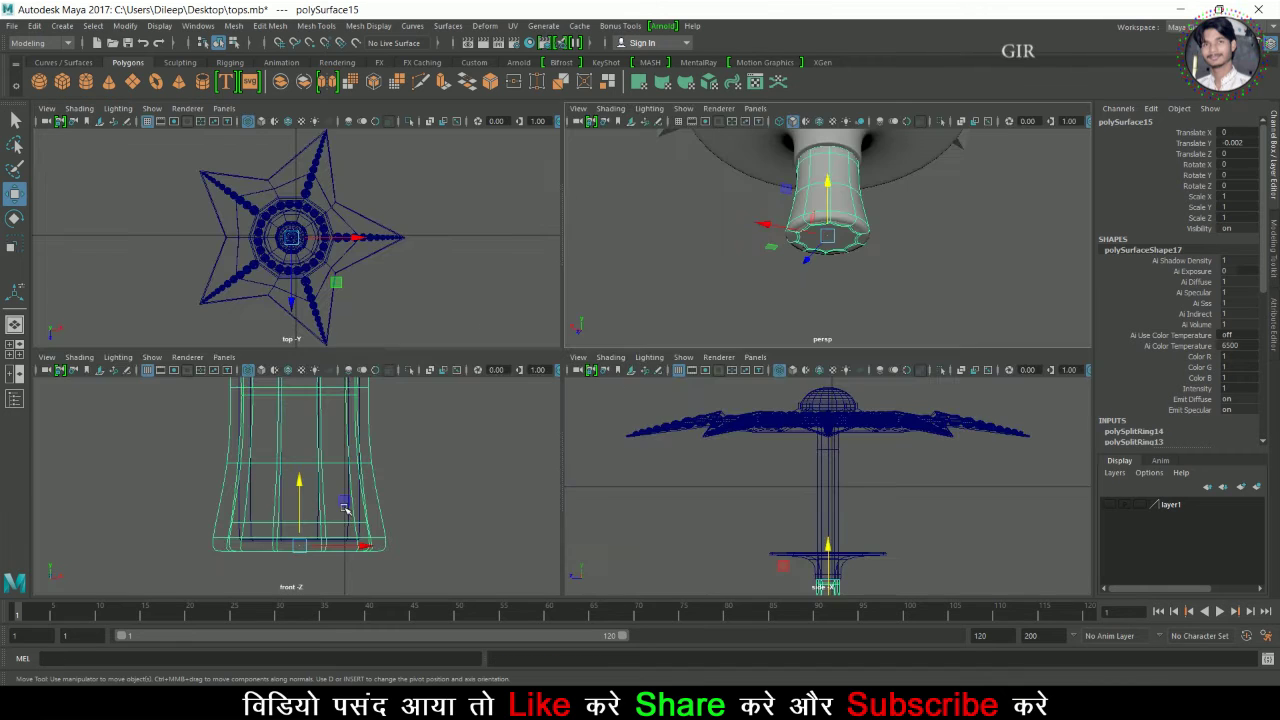
key(space)
right_drag(505, 310, 377, 414)
drag(279, 346, 930, 603)
drag(585, 441, 580, 492)
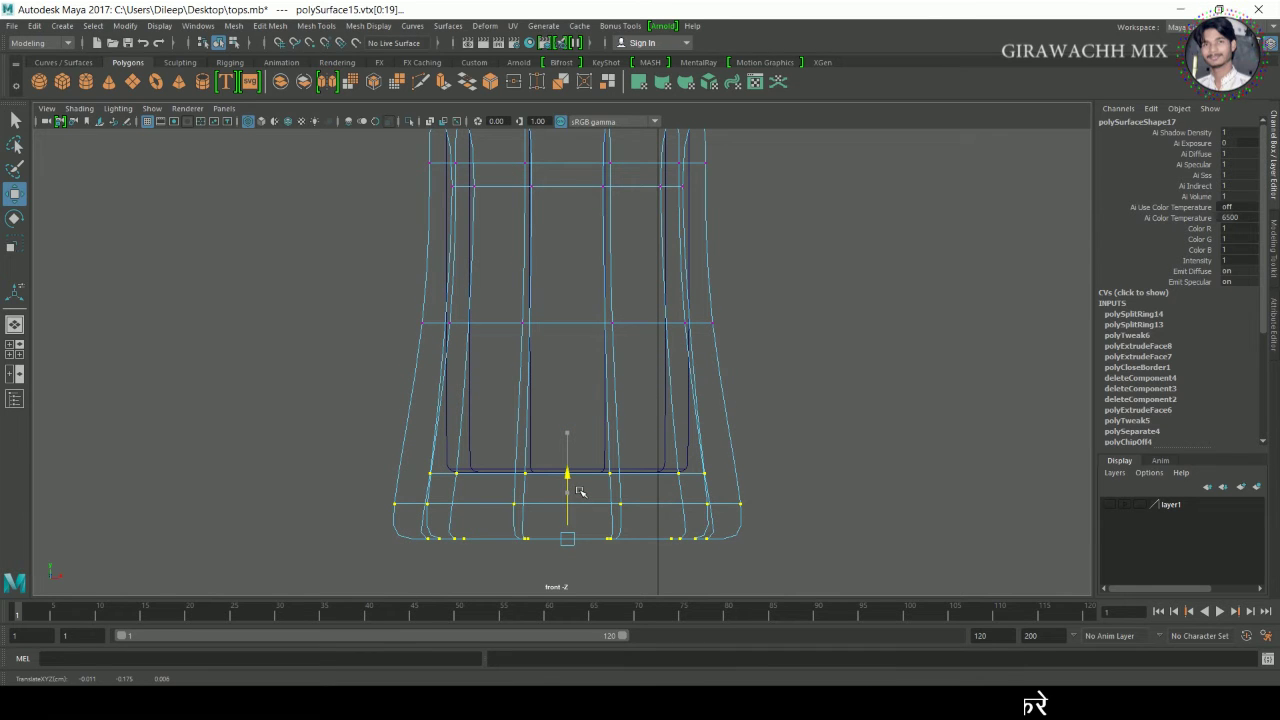
key(space)
key(space)
alt+drag(838, 340, 802, 302)
Try lowering the sleeve's bottom vertices slightly further below the post's end.
key(space)
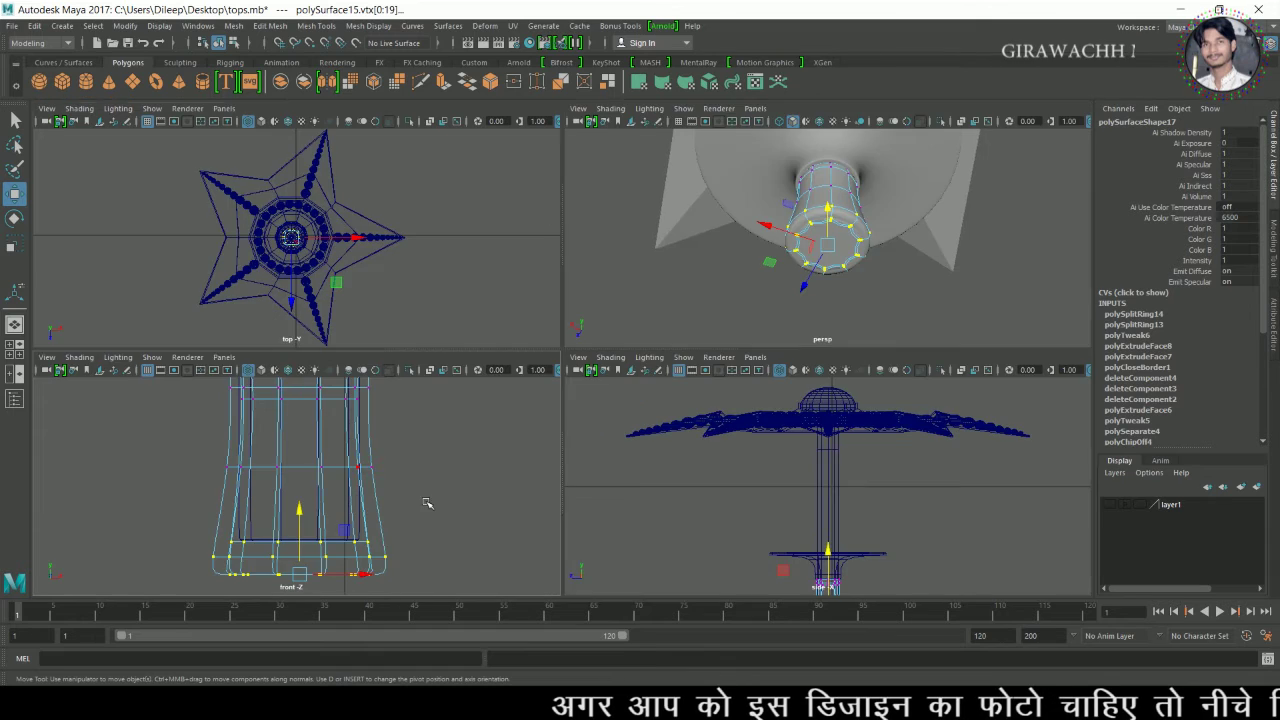
key(space)
drag(575, 483, 575, 492)
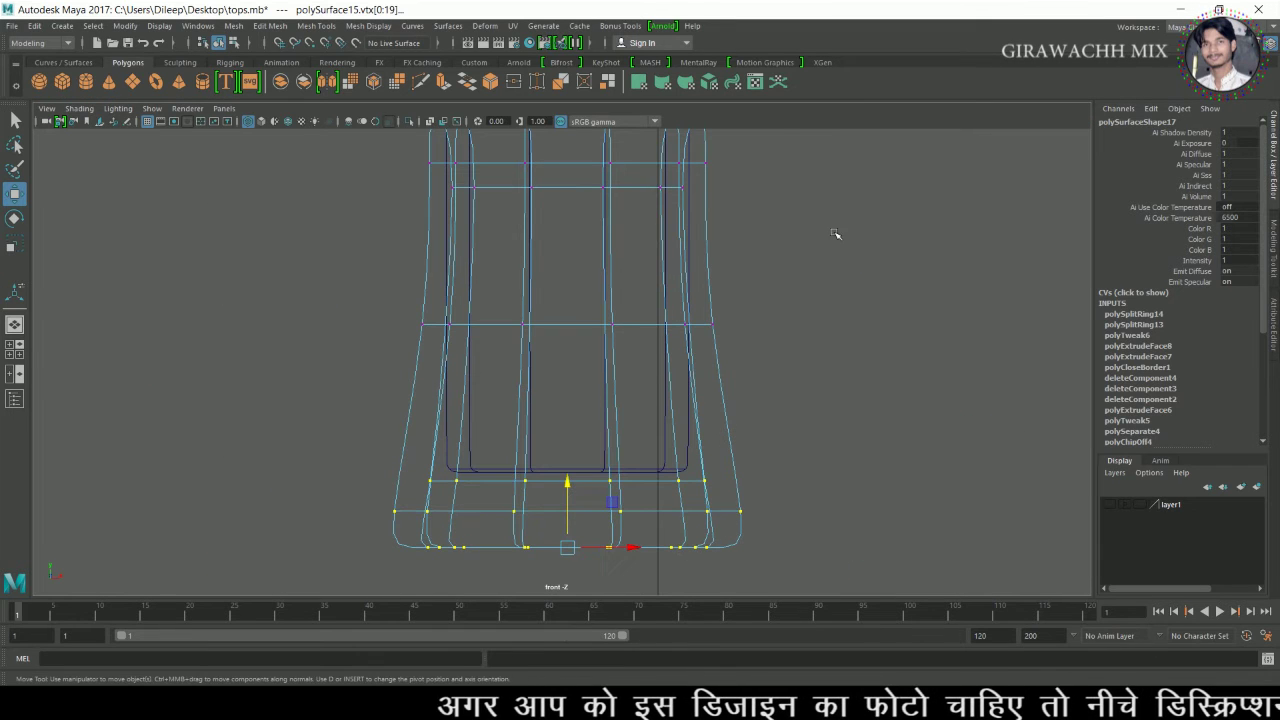
key(space)
key(space)
alt+drag(743, 391, 850, 425)
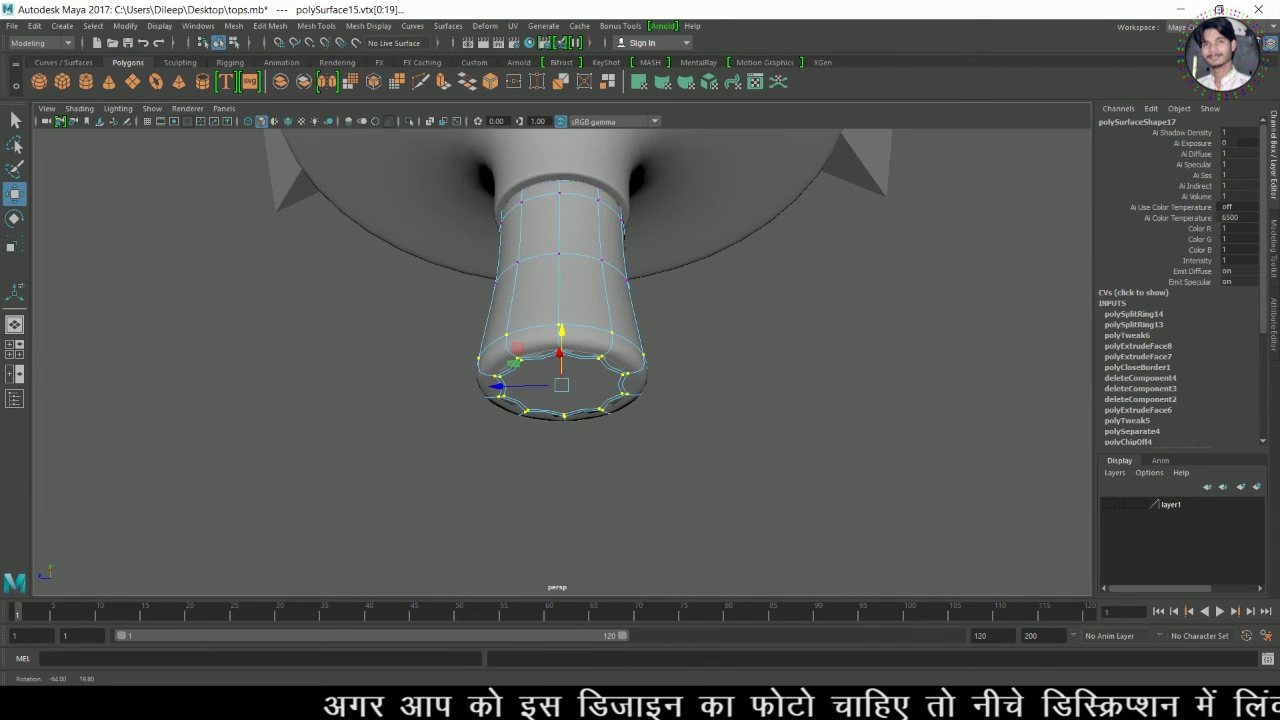
alt+drag(605, 366, 497, 383)
drag(569, 340, 571, 352)
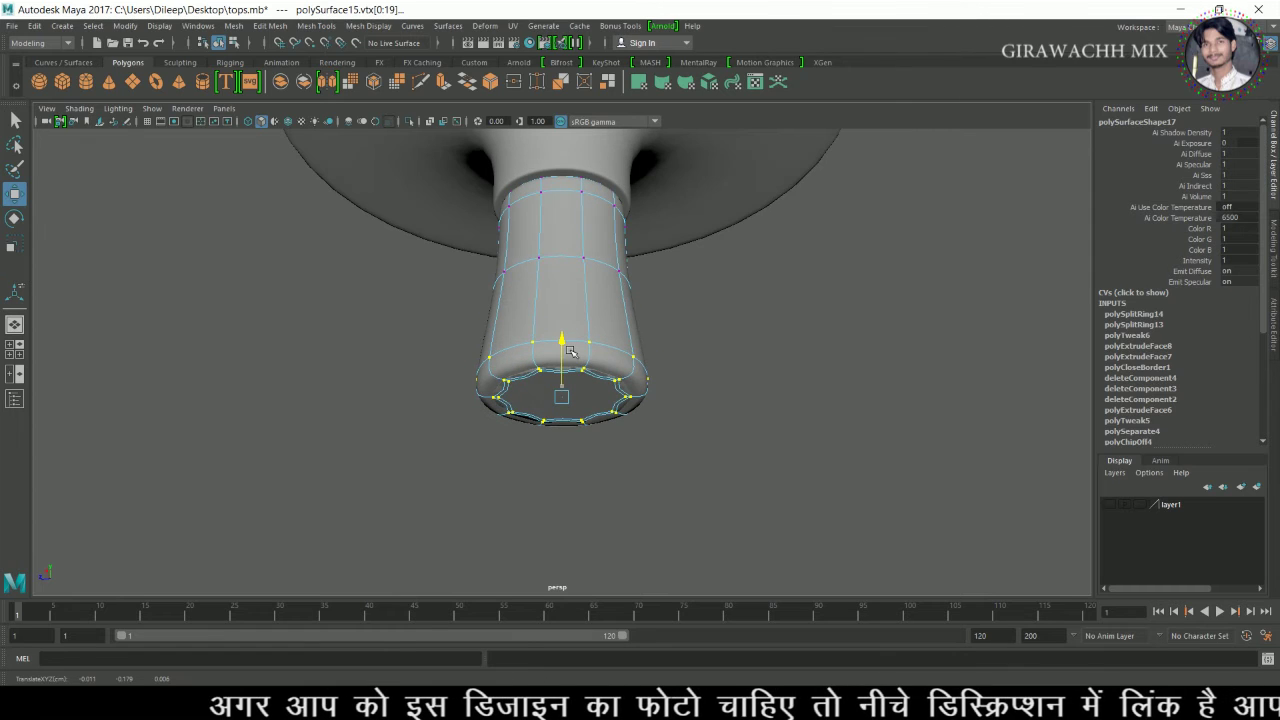
key(ctrl+z)
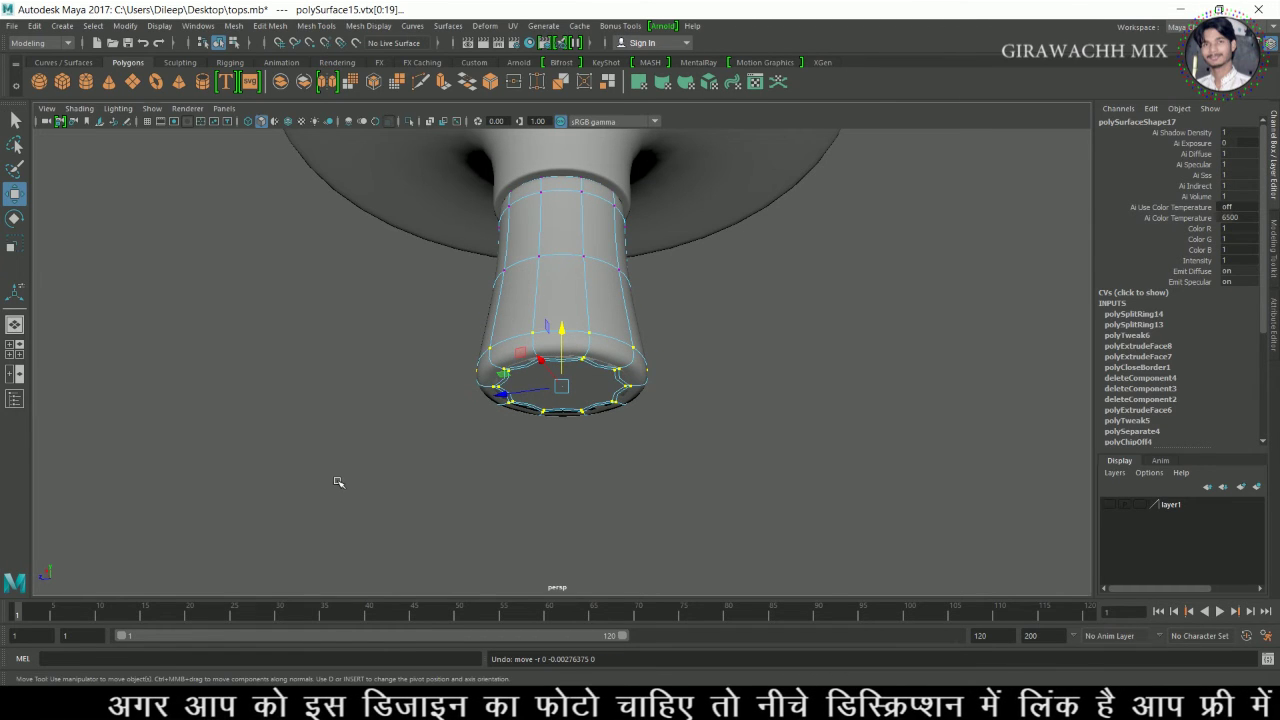
Raise the sleeve's bottom vertices closer to the post's end in the front view, and reselect the sleeve in object mode.
key(space)
key(space)
drag(571, 486, 583, 451)
key(space)
key(space)
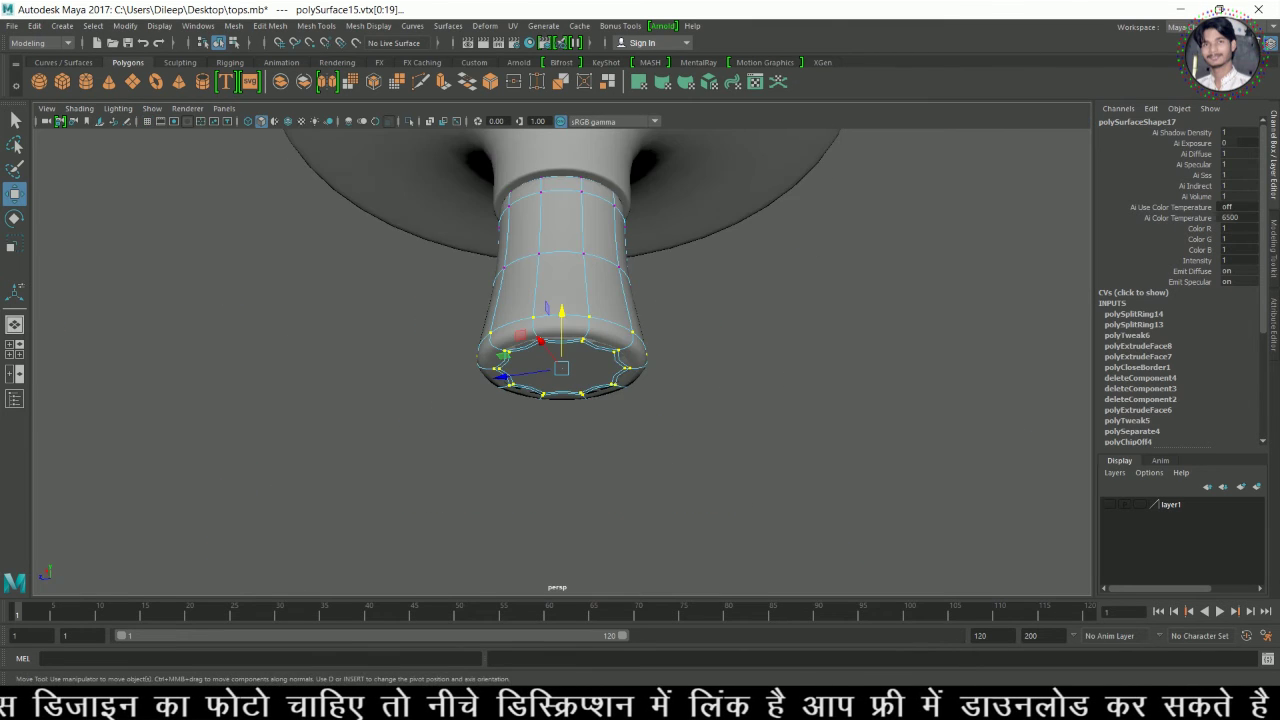
click(664, 412)
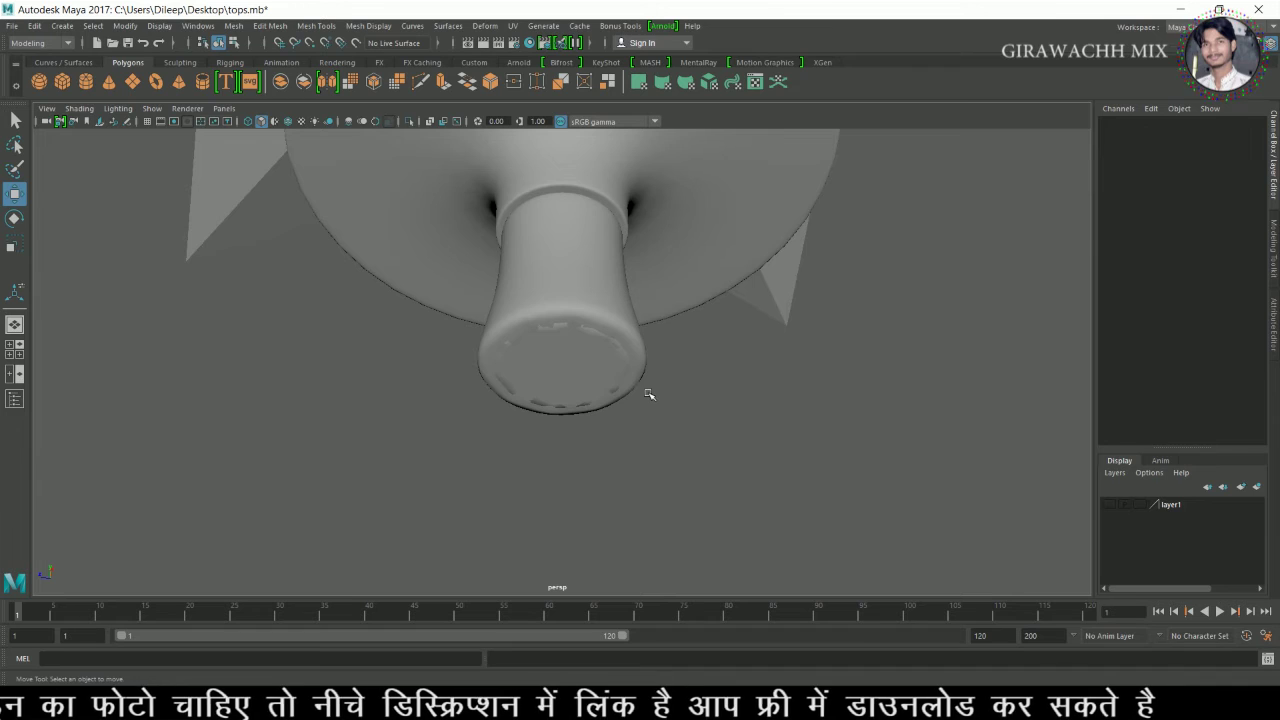
click(649, 395)
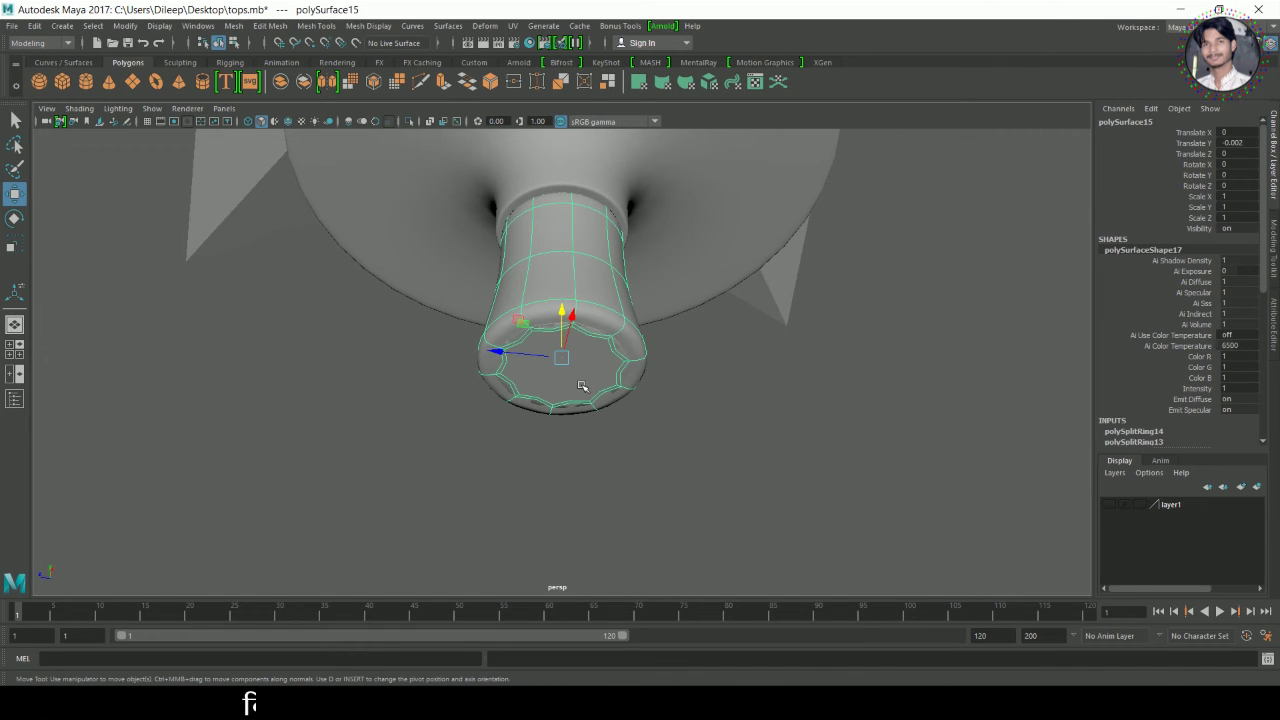
Show the sleeve unsmoothed and delete the large face capping its lower end.
key(1)
right_drag(597, 384, 629, 344)
right_drag(628, 286, 628, 284)
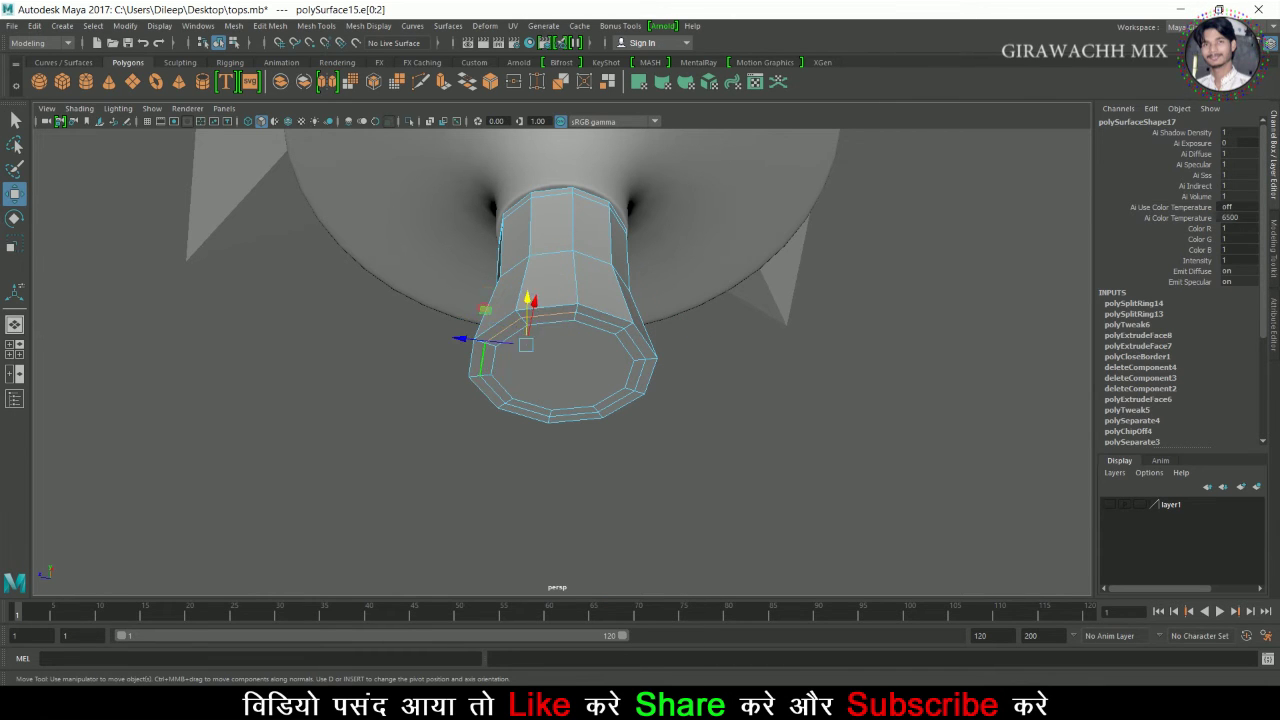
right_drag(495, 309, 499, 342)
click(507, 348)
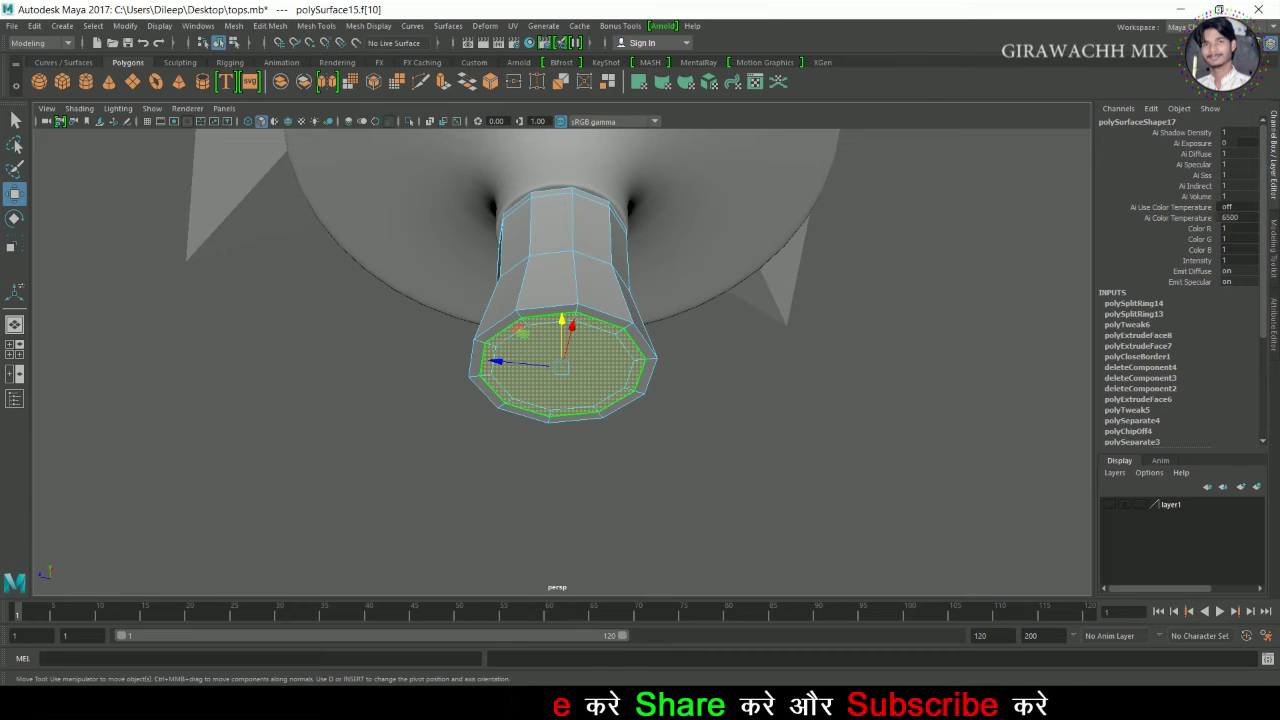
key(Delete)
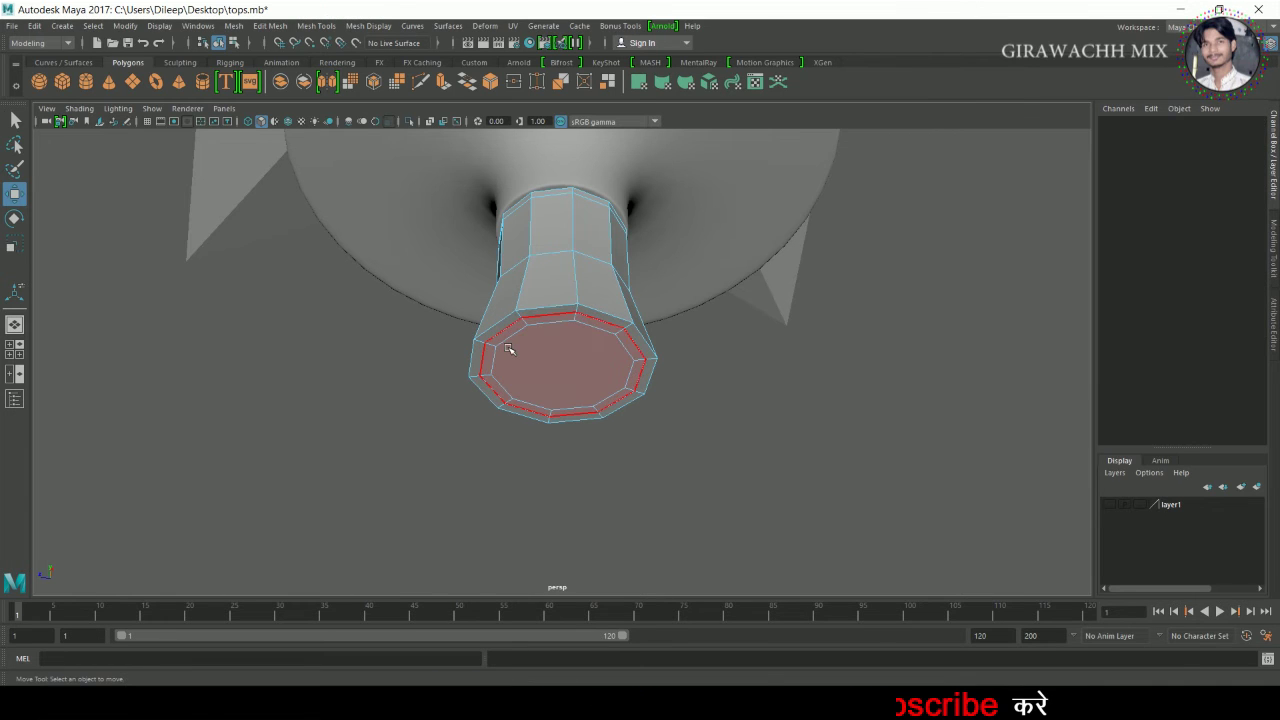
Try deleting the remaining cap face and the ring of rim faces at the sleeve's lower end, undoing these deletions.
click(507, 348)
key(Delete)
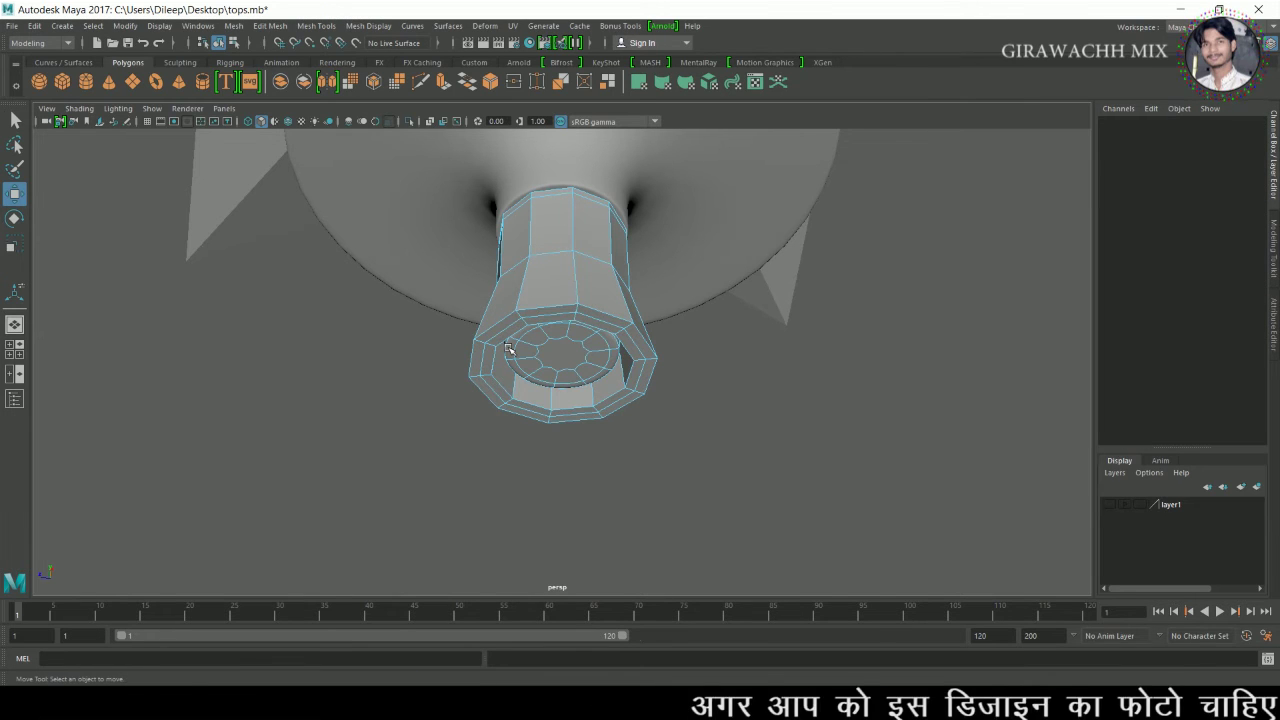
click(510, 348)
key(Delete)
click(496, 330)
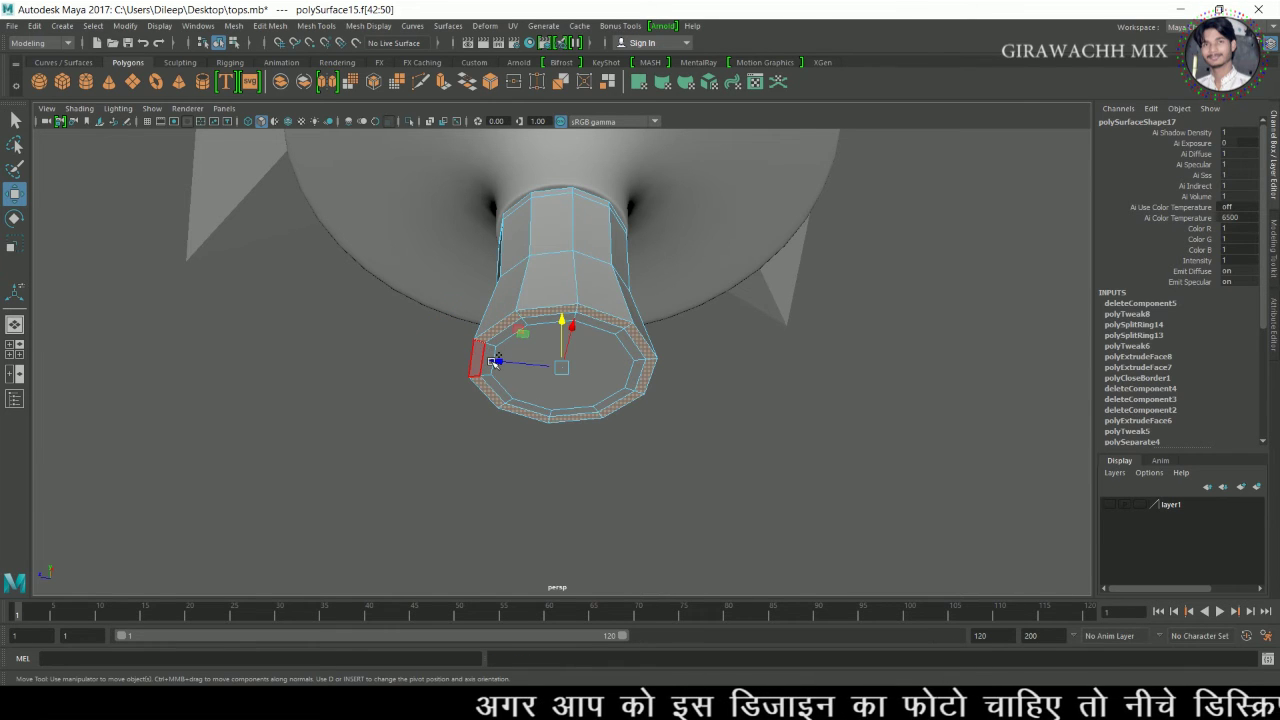
click(549, 381)
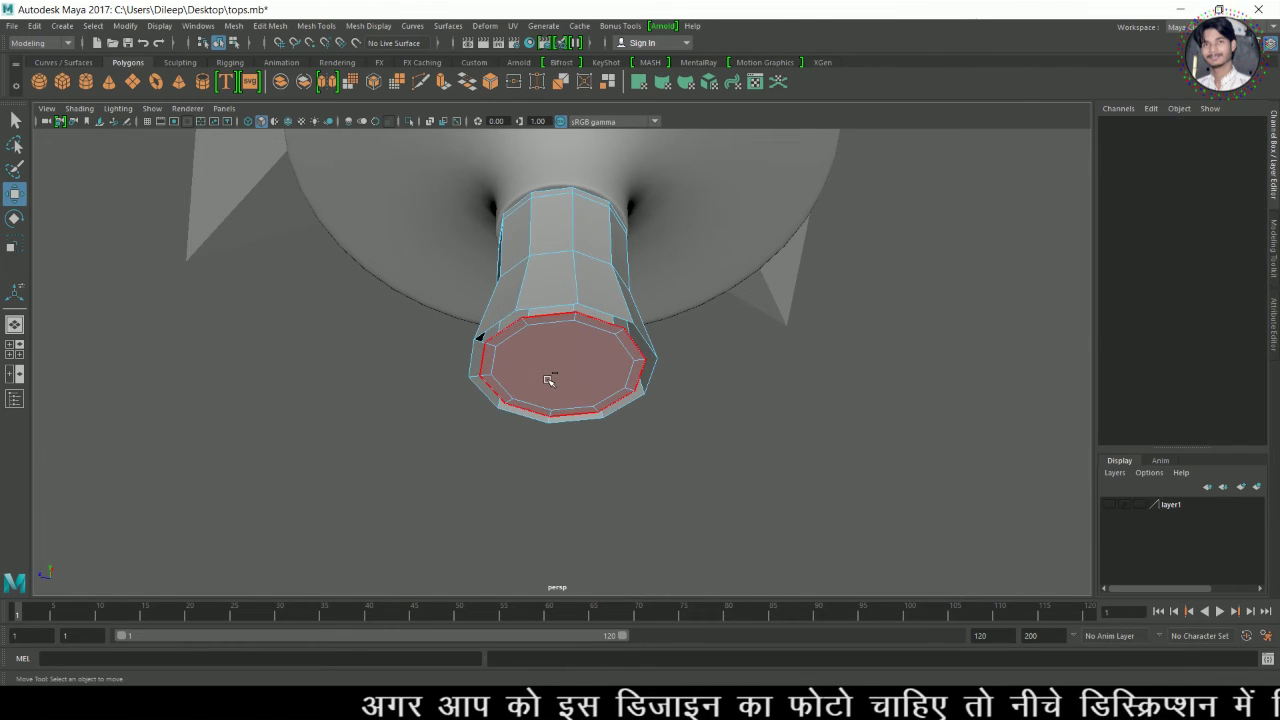
key(ctrl+z)
Return to object mode and preview the sleeve smoothed to examine its lower end.
right_drag(548, 375, 602, 274)
right_drag(620, 388, 729, 283)
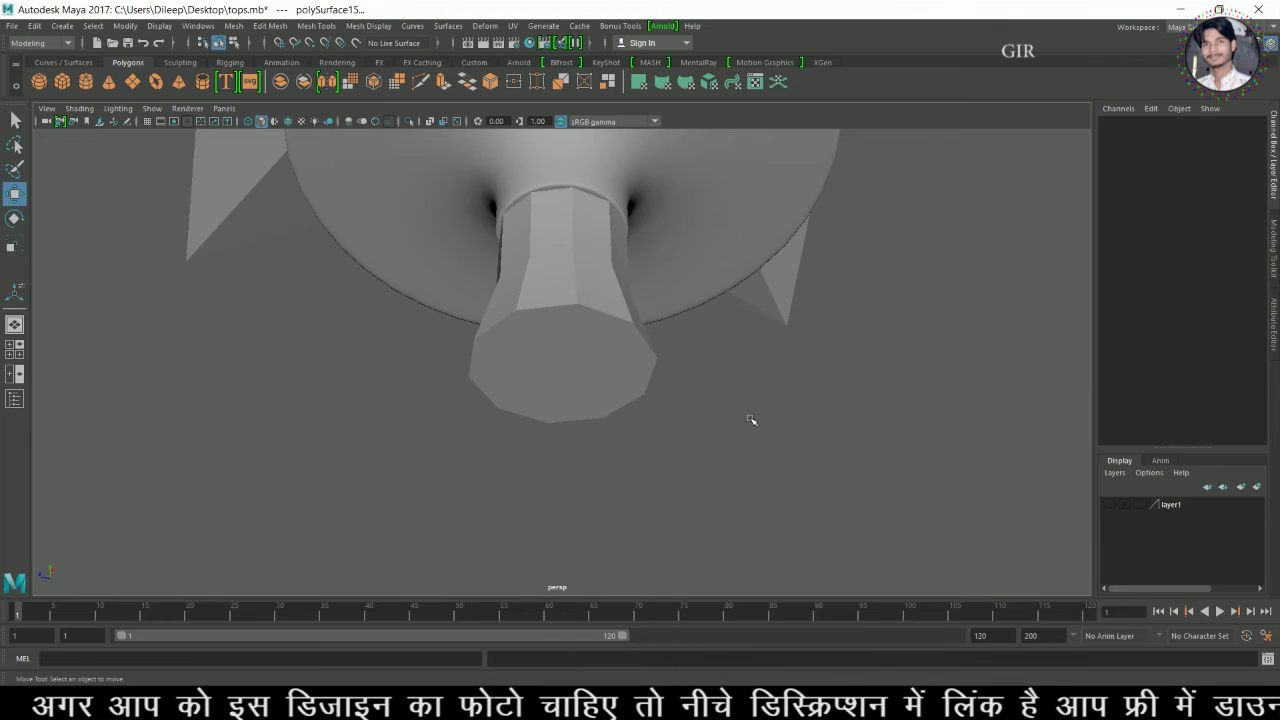
click(543, 366)
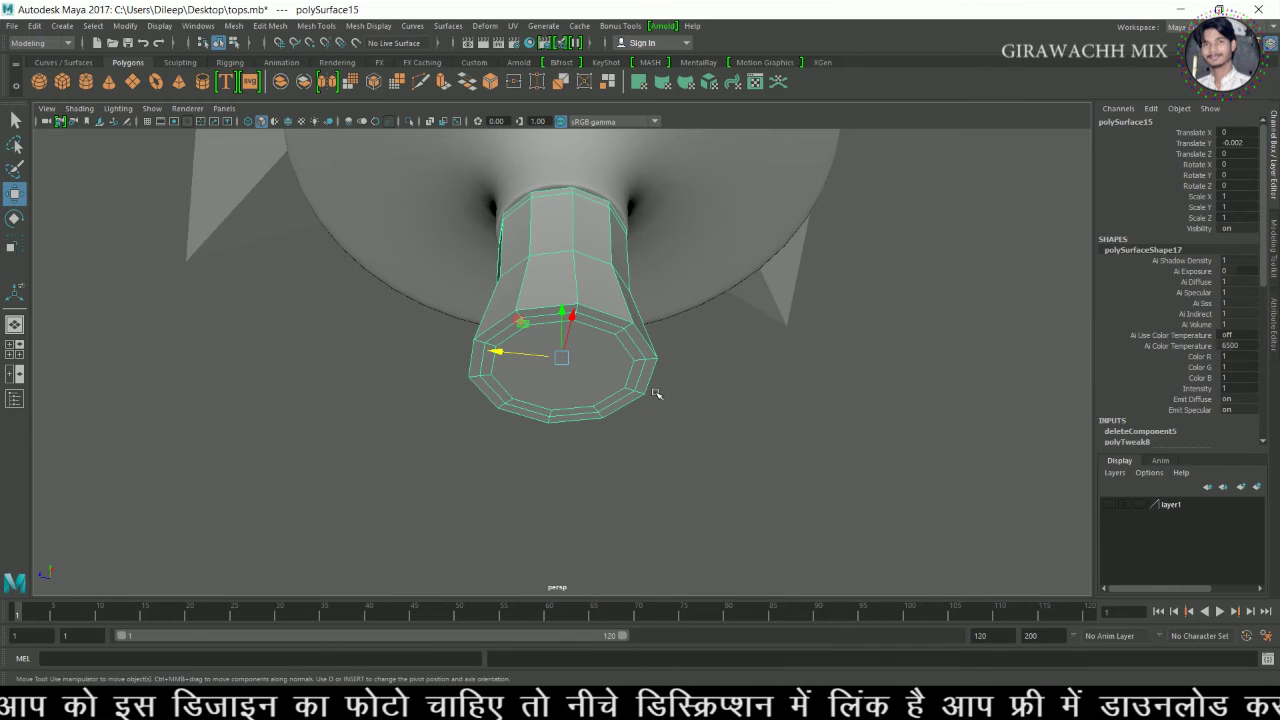
click(665, 431)
alt+drag(665, 431, 505, 441)
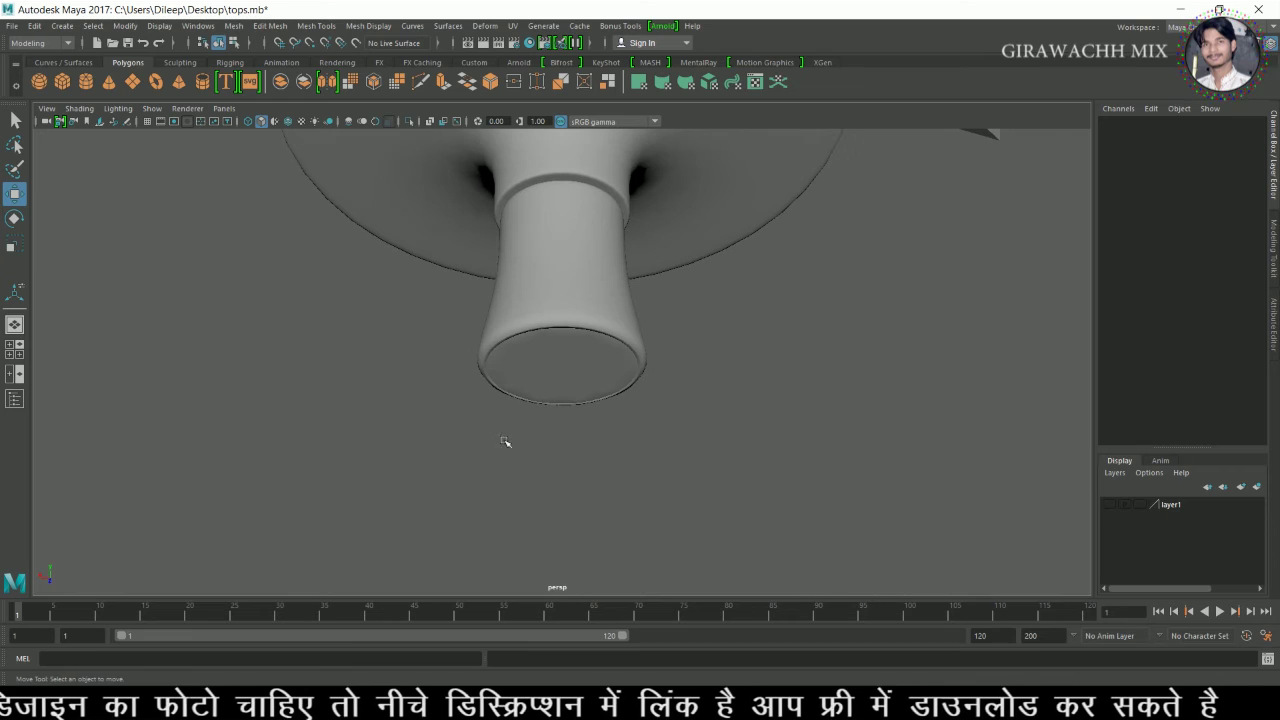
click(626, 394)
alt+drag(666, 443, 626, 434)
Extrude the face closing the sleeve's lower end and scale it inward to a small central face.
right_drag(601, 309, 691, 357)
click(644, 358)
right_drag(588, 345, 642, 327)
key(ctrl+a)
key(f)
right_drag(555, 373, 529, 357)
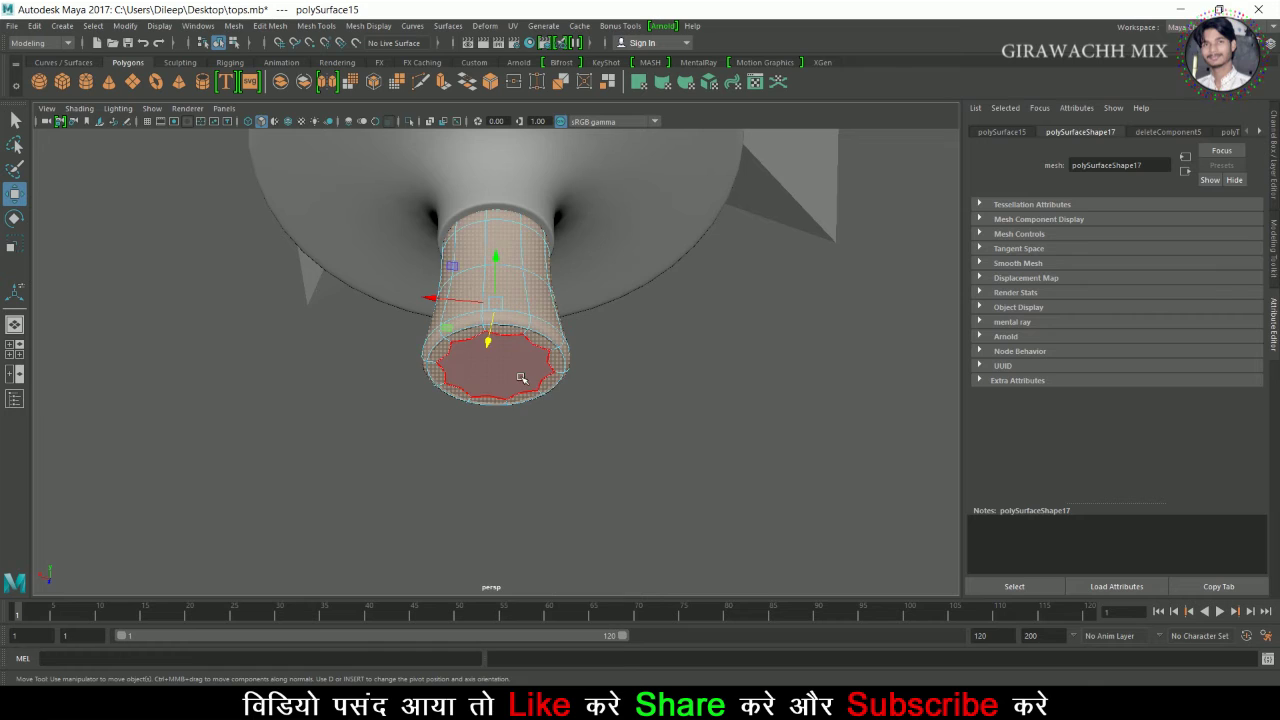
click(521, 377)
mouse_move(511, 320)
alt+mouse_down()
mouse_move(509, 360)
mouse_move(507, 328)
alt+mouse_up()
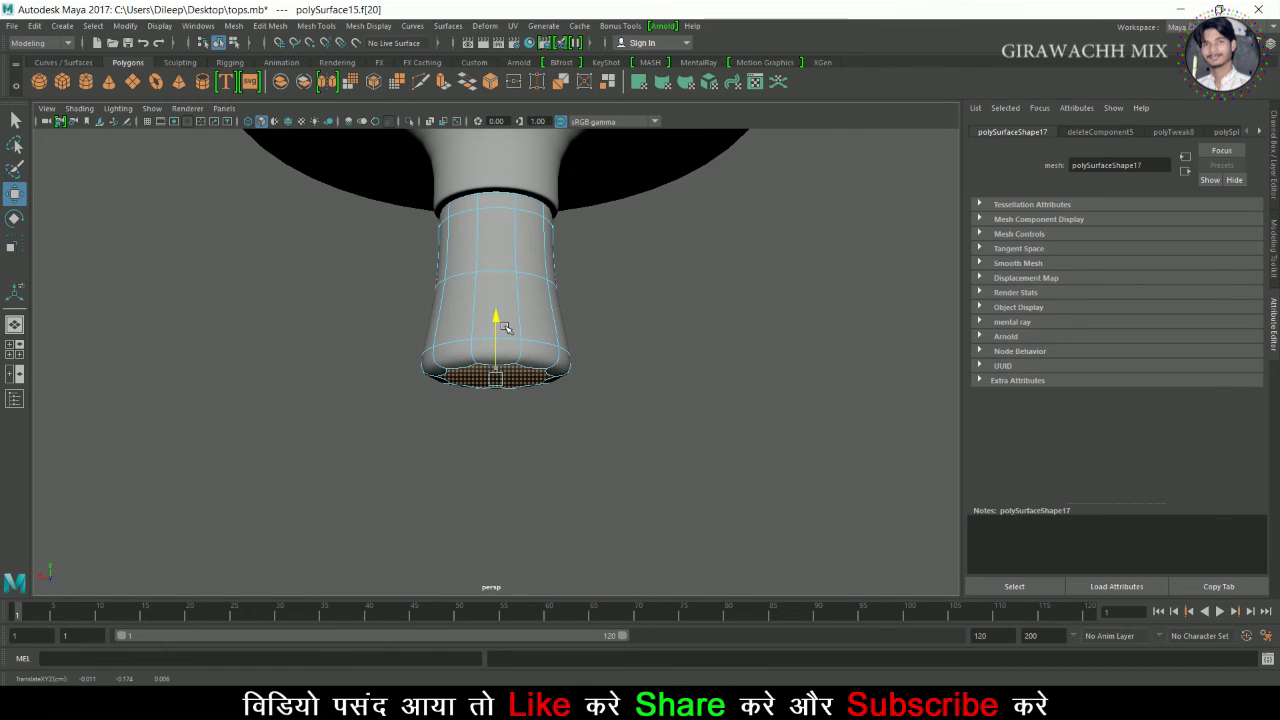
key(ctrl+z)
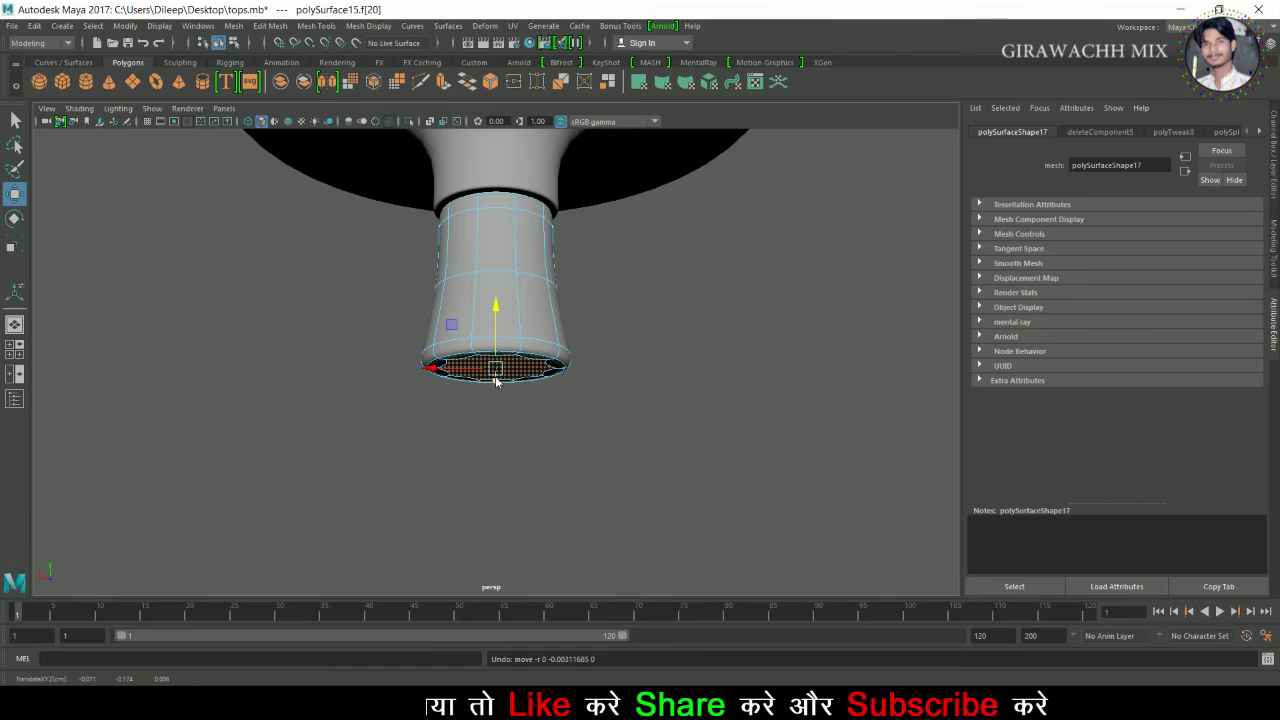
shift+right_drag(496, 380, 496, 420)
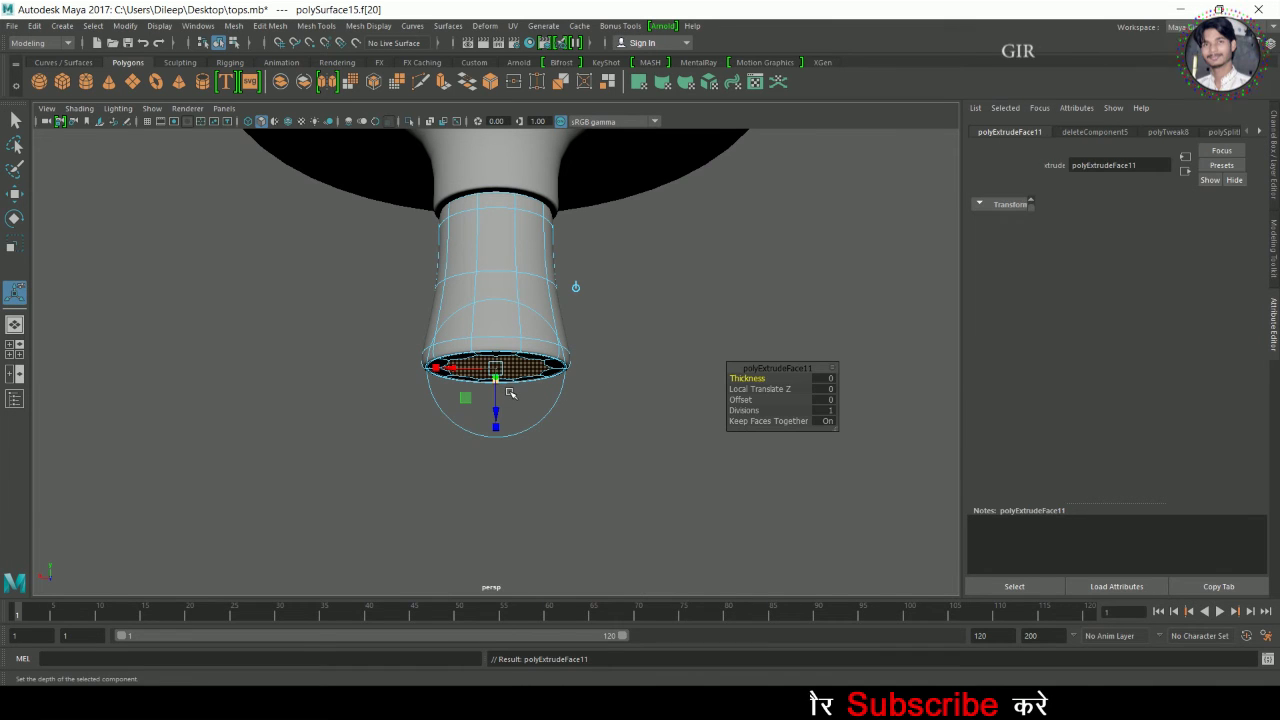
key(r)
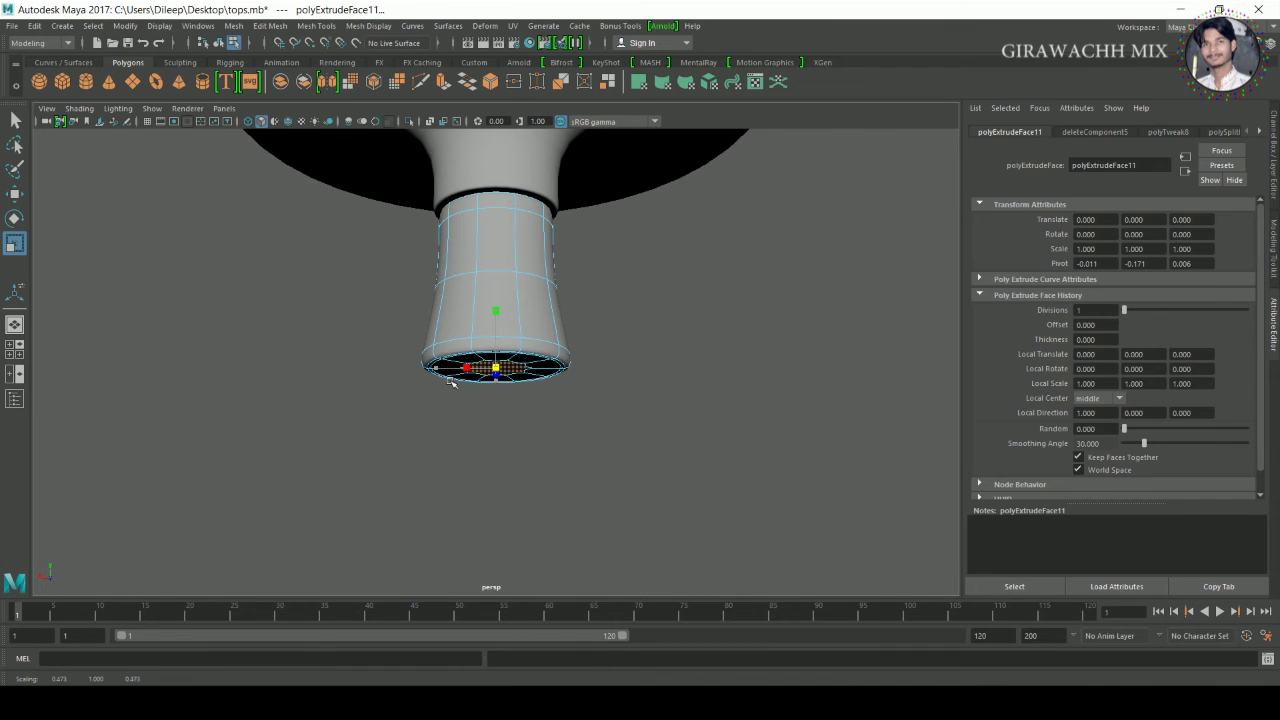
alt+drag(429, 387, 460, 260)
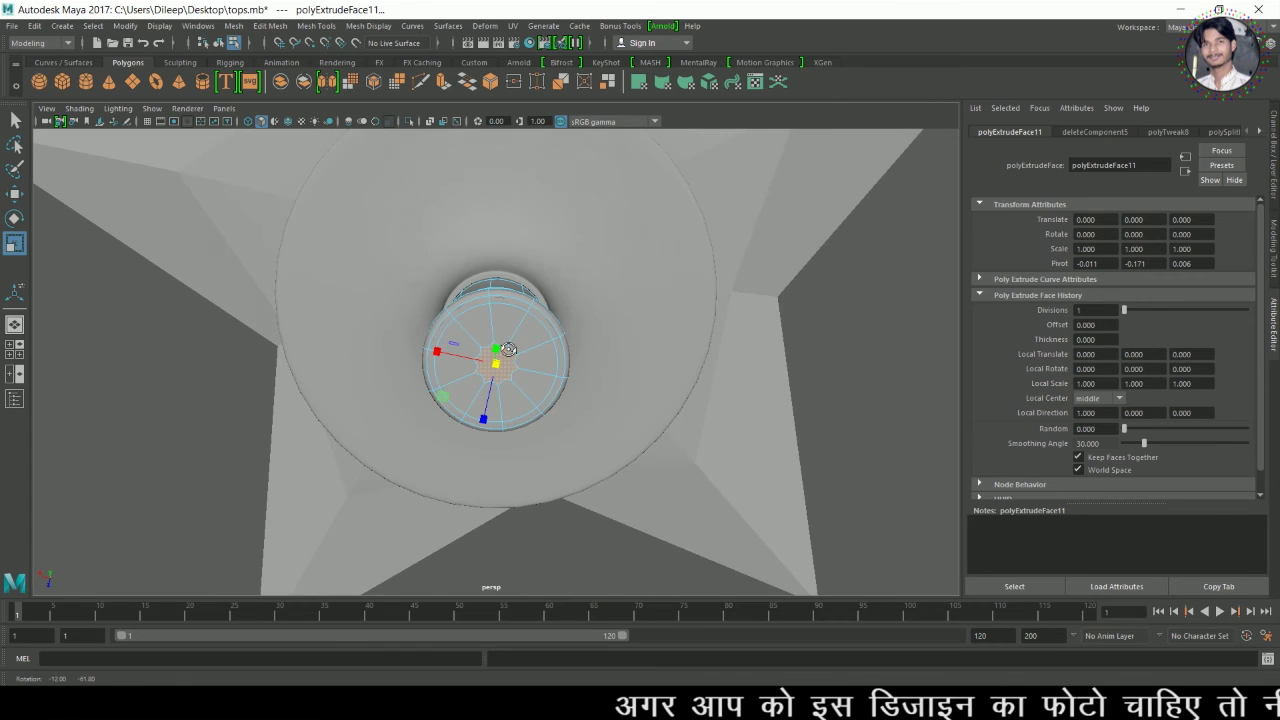
Select the edge loop around the sleeve's lower end and scale it slightly outward.
right_drag(518, 309, 525, 270)
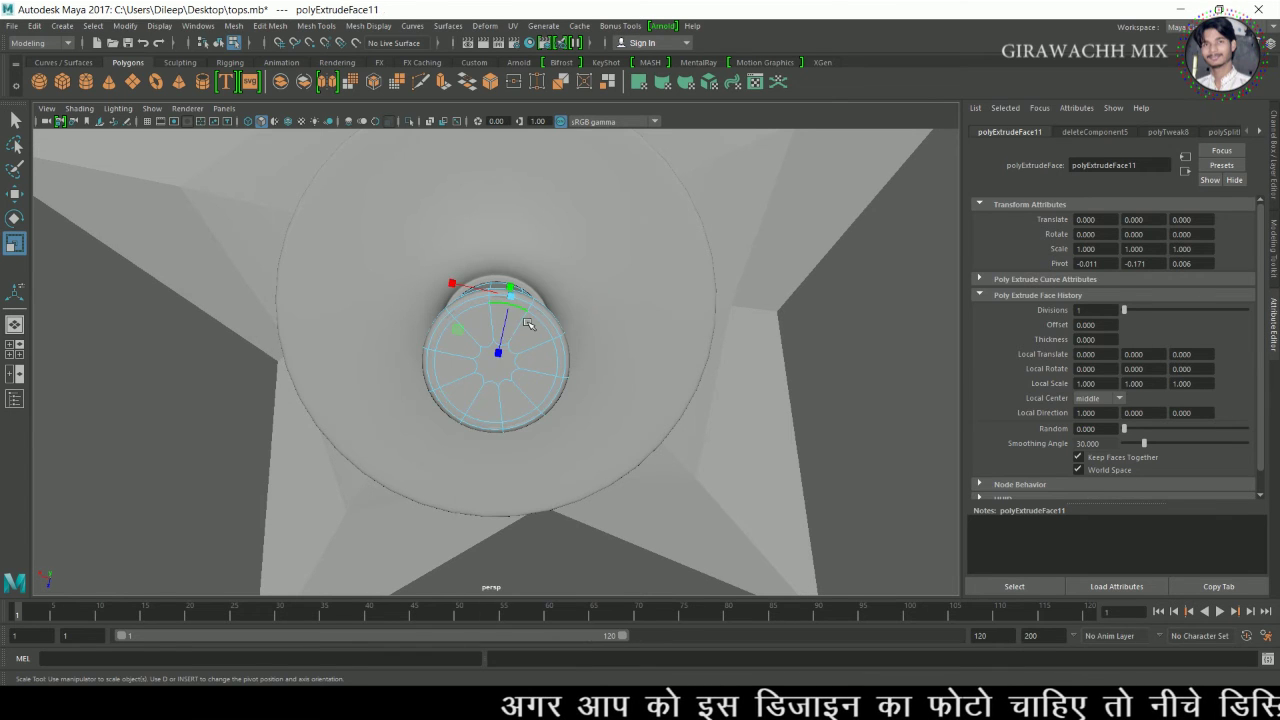
double_click(507, 400)
mouse_move(506, 382)
mouse_down()
mouse_move(463, 383)
mouse_move(496, 381)
mouse_up()
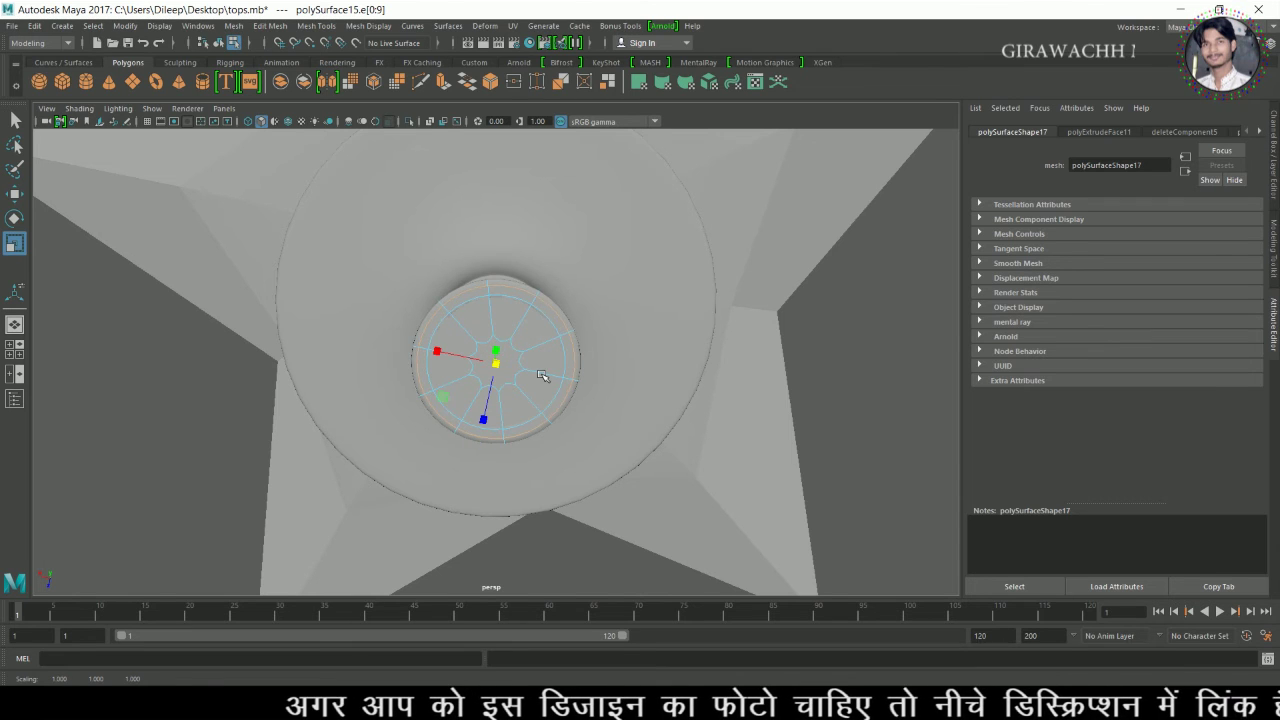
Try deleting the edge loop around the sleeve's lower end, check the result from below and the side, and undo the deletion.
shift+right_drag(516, 372, 430, 413)
key(w)
click(439, 422)
alt+drag(439, 422, 520, 350)
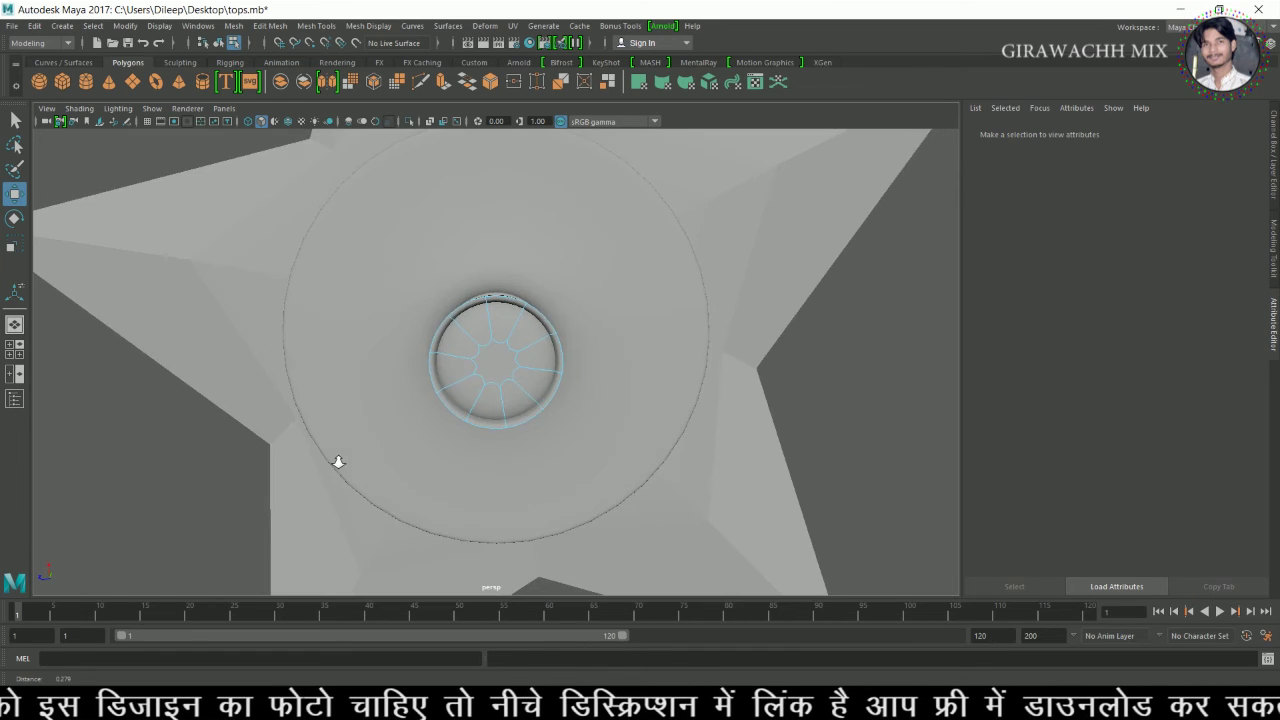
scroll(337, 460, down, 10)
alt+drag(361, 385, 384, 547)
scroll(669, 483, up, 10)
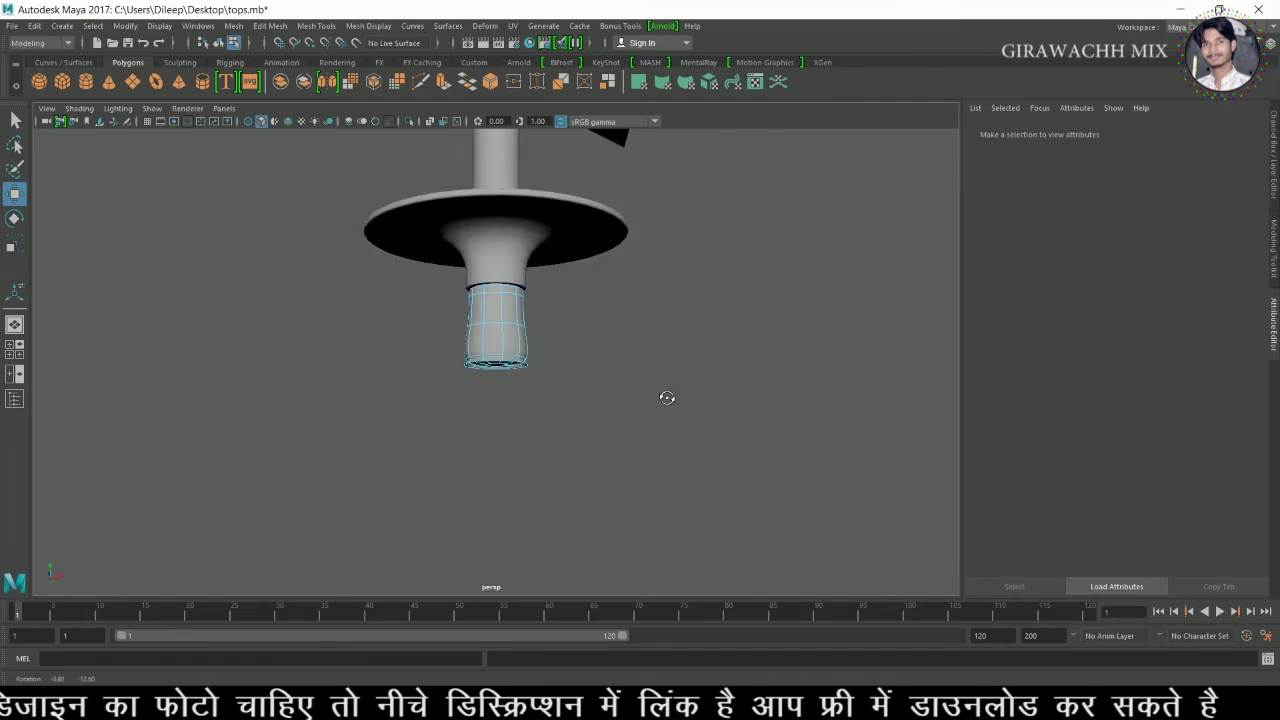
scroll(566, 457, down, 5)
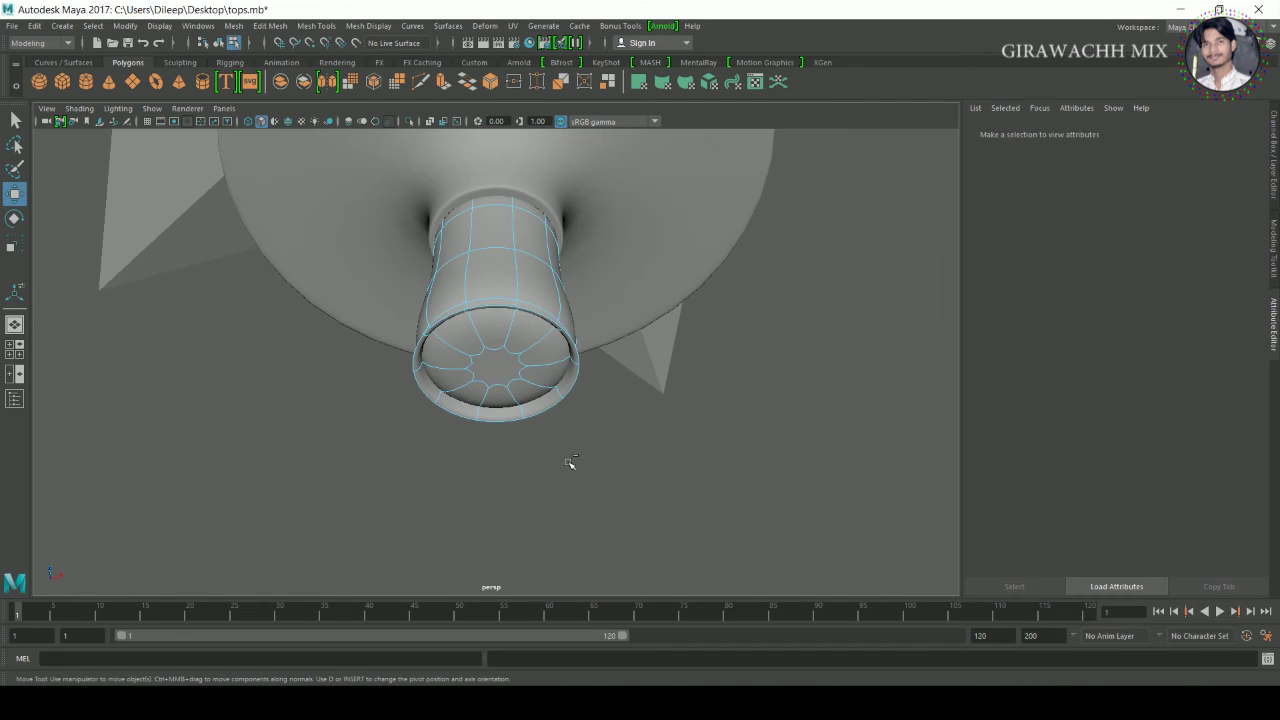
key(ctrl+z)
Return to object mode and examine the sleeve's closed lower end from several angles.
right_drag(523, 252, 596, 234)
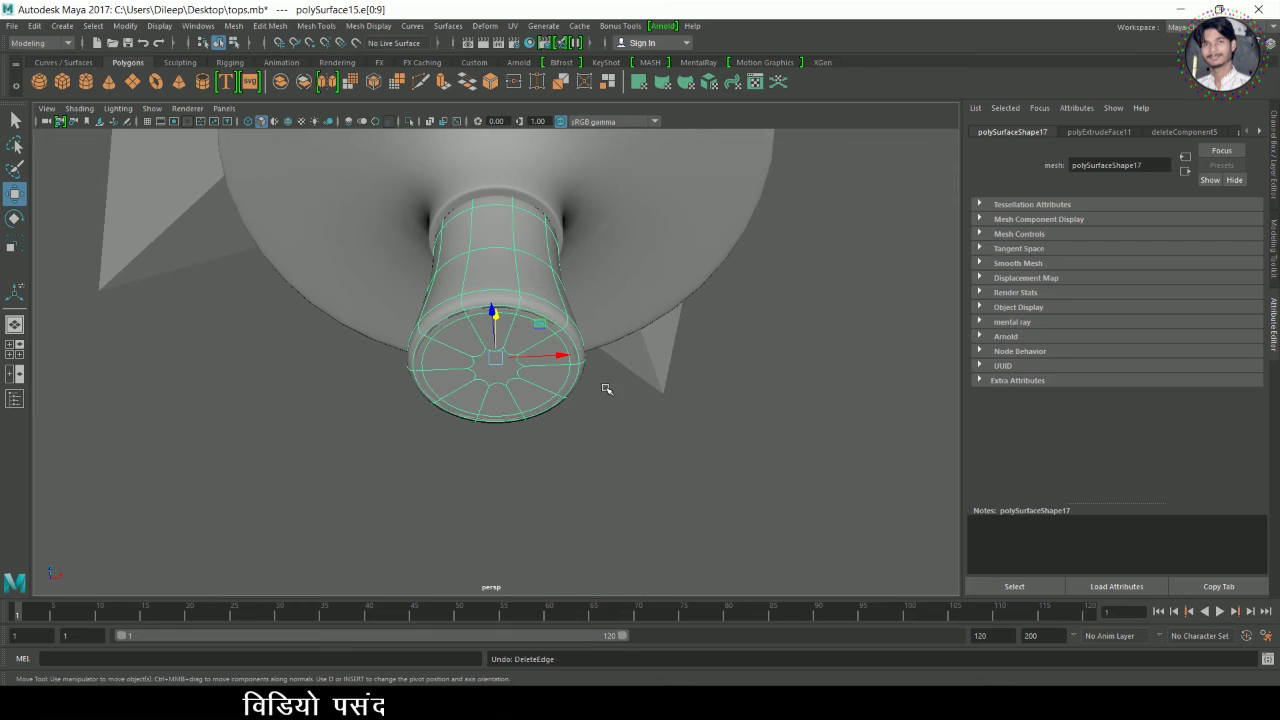
click(605, 388)
alt+drag(605, 388, 505, 360)
scroll(543, 391, up, 4)
scroll(543, 391, down, 5)
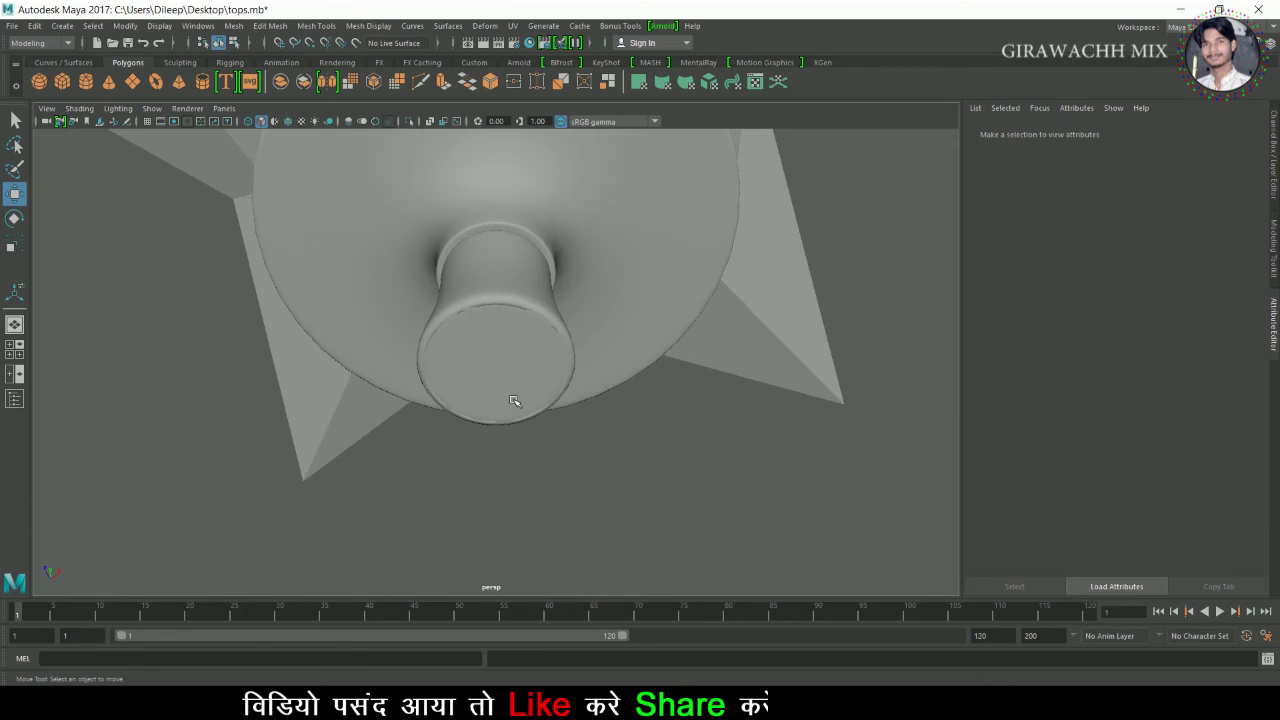
alt+drag(517, 403, 543, 350)
click(547, 314)
click(538, 353)
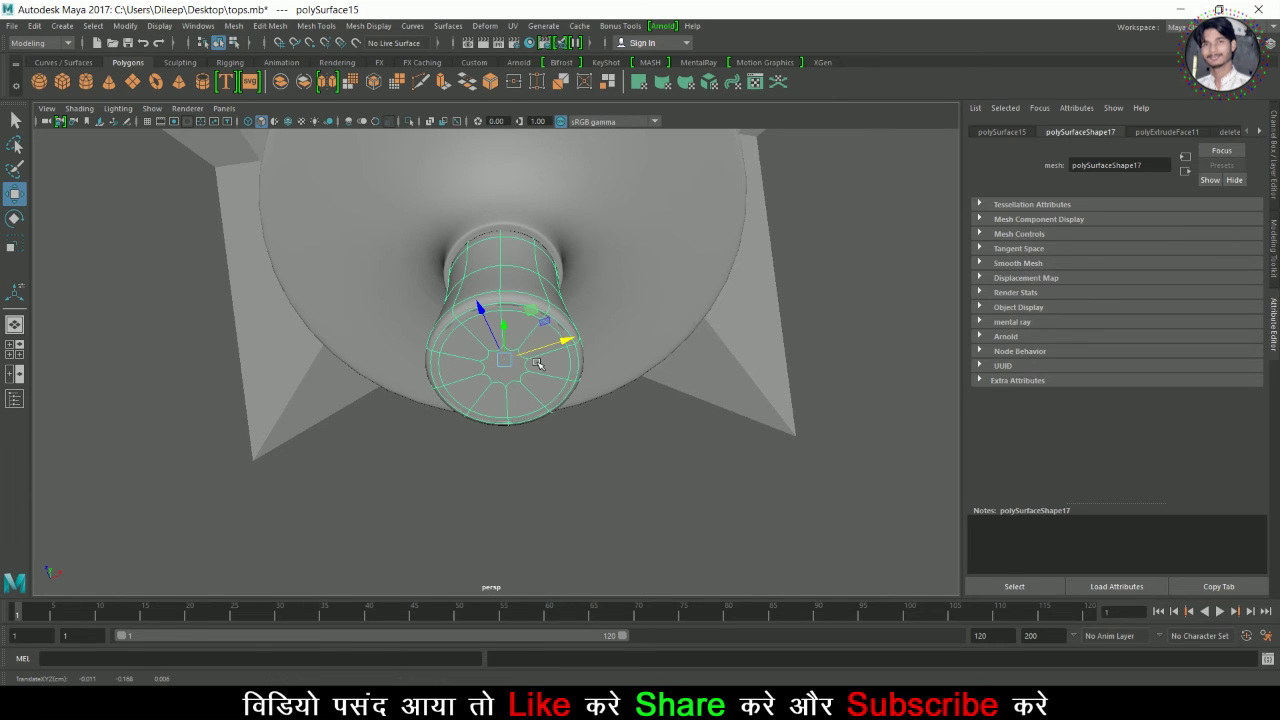
alt+drag(538, 353, 556, 391)
click(617, 396)
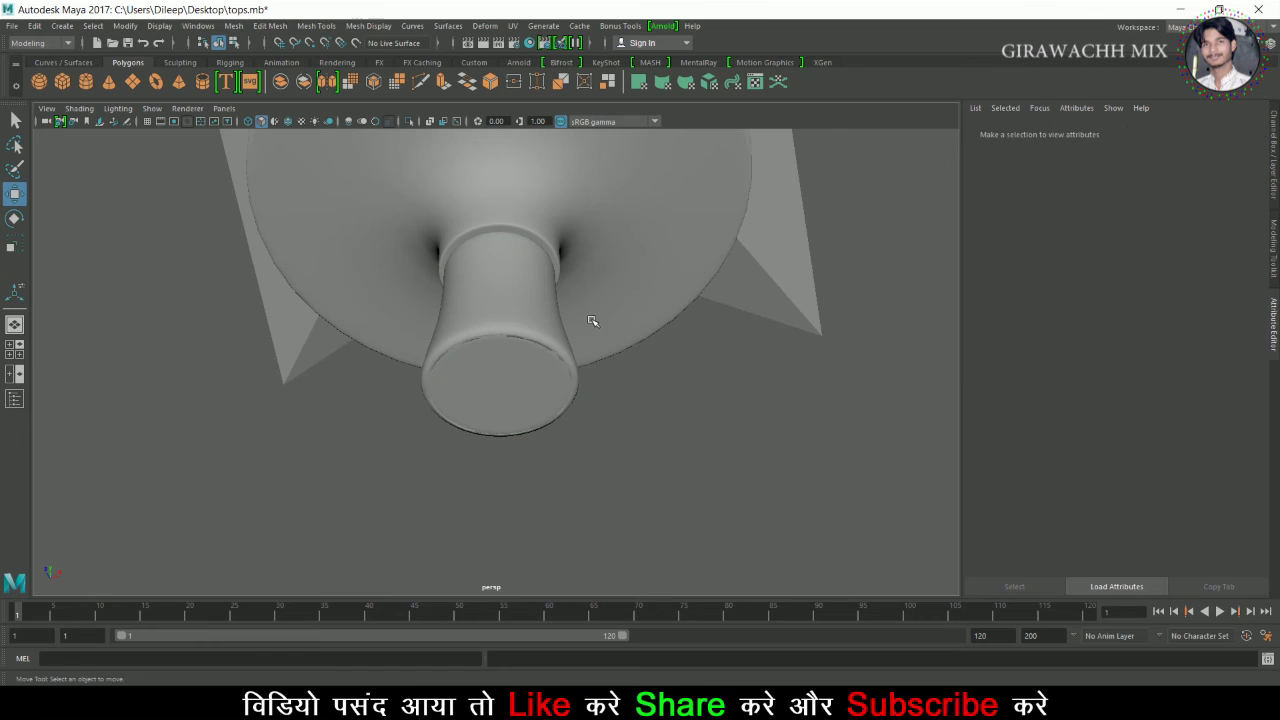
Hide the post, frame the sleeve and reselect it.
click(527, 398)
scroll(507, 386, down, 5)
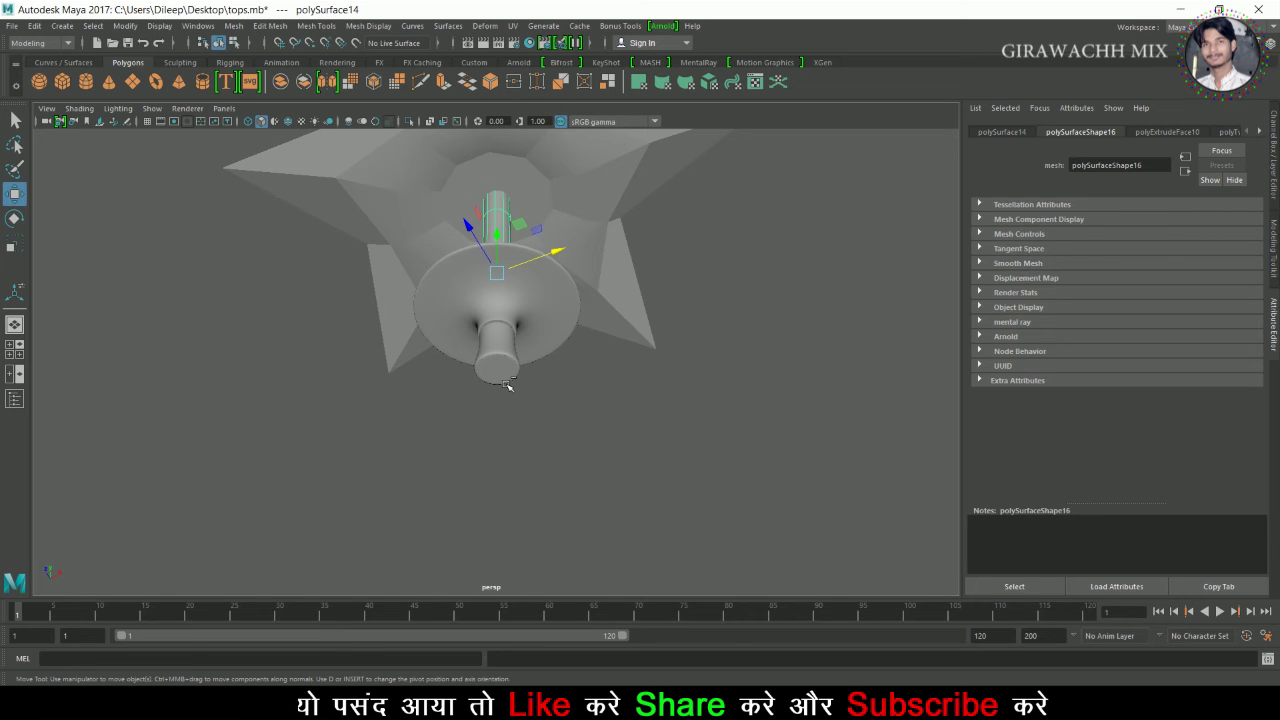
key(ctrl+h)
mouse_move(512, 395)
alt+mouse_down()
mouse_move(519, 445)
mouse_move(531, 399)
alt+mouse_up()
click(514, 386)
scroll(549, 440, up, 5)
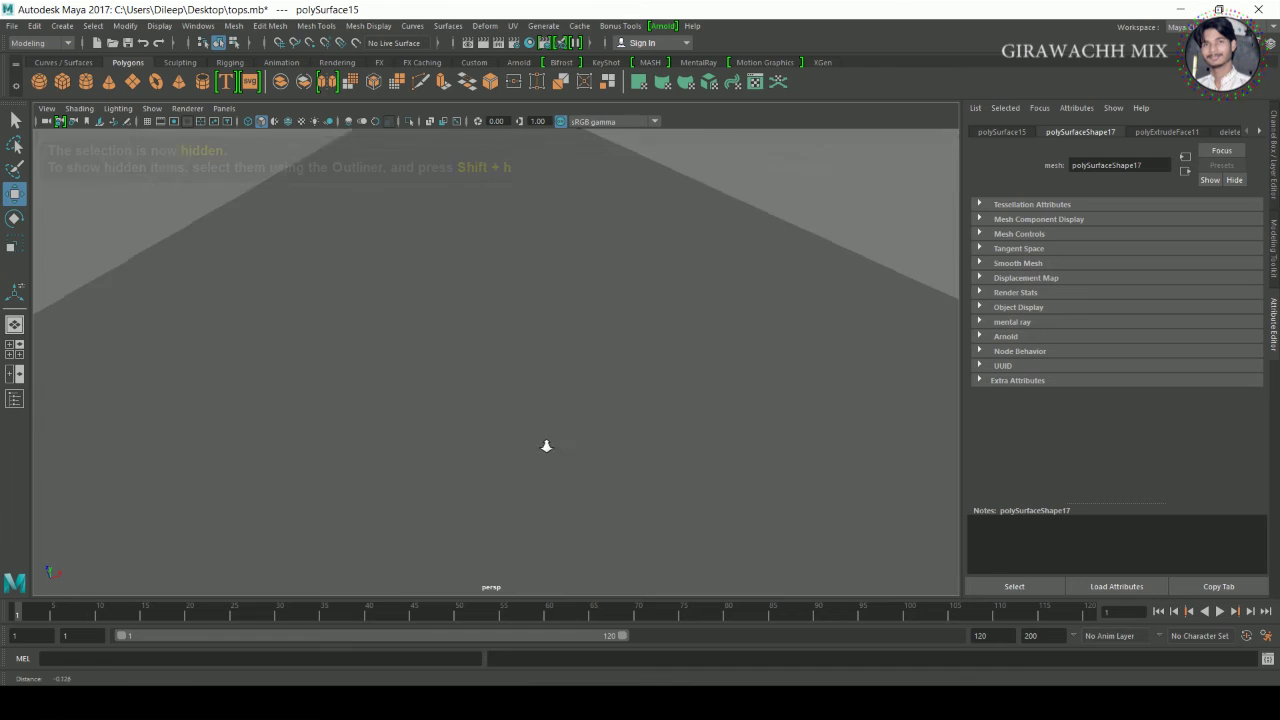
key(f)
click(656, 497)
click(531, 426)
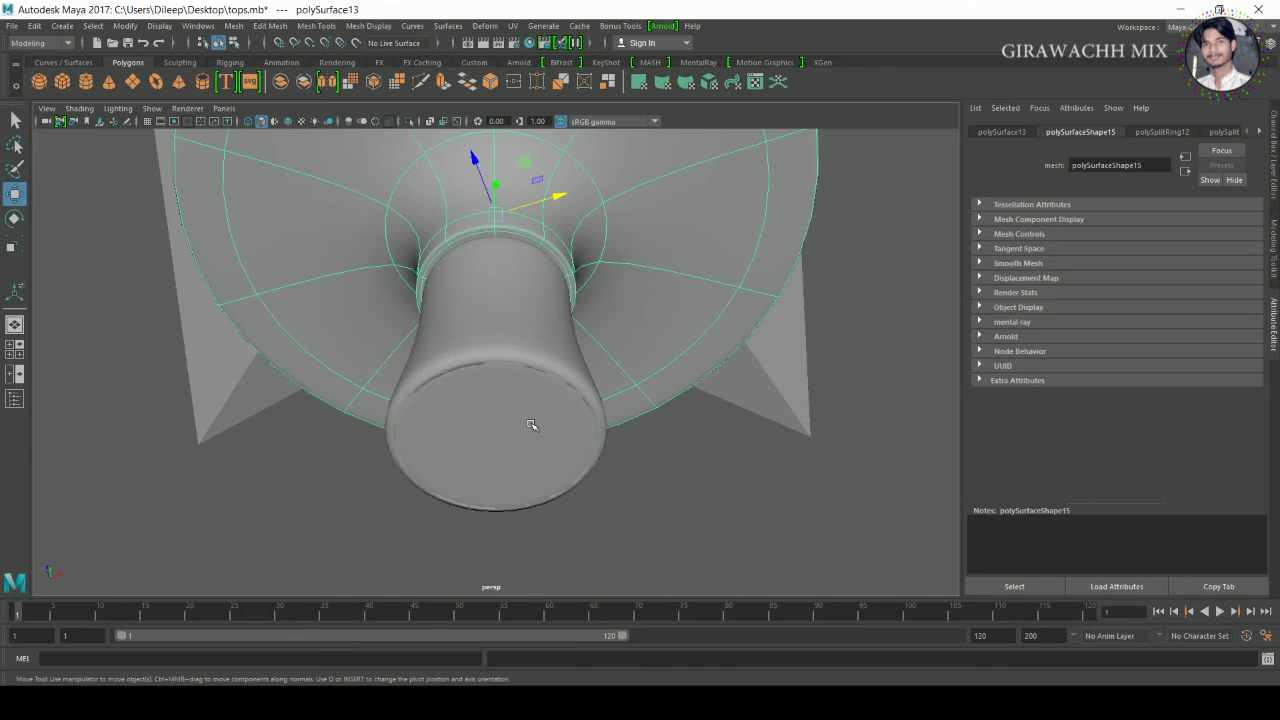
Select the inner edge loop around the sleeve's bottom face and delete it.
right_click(511, 382)
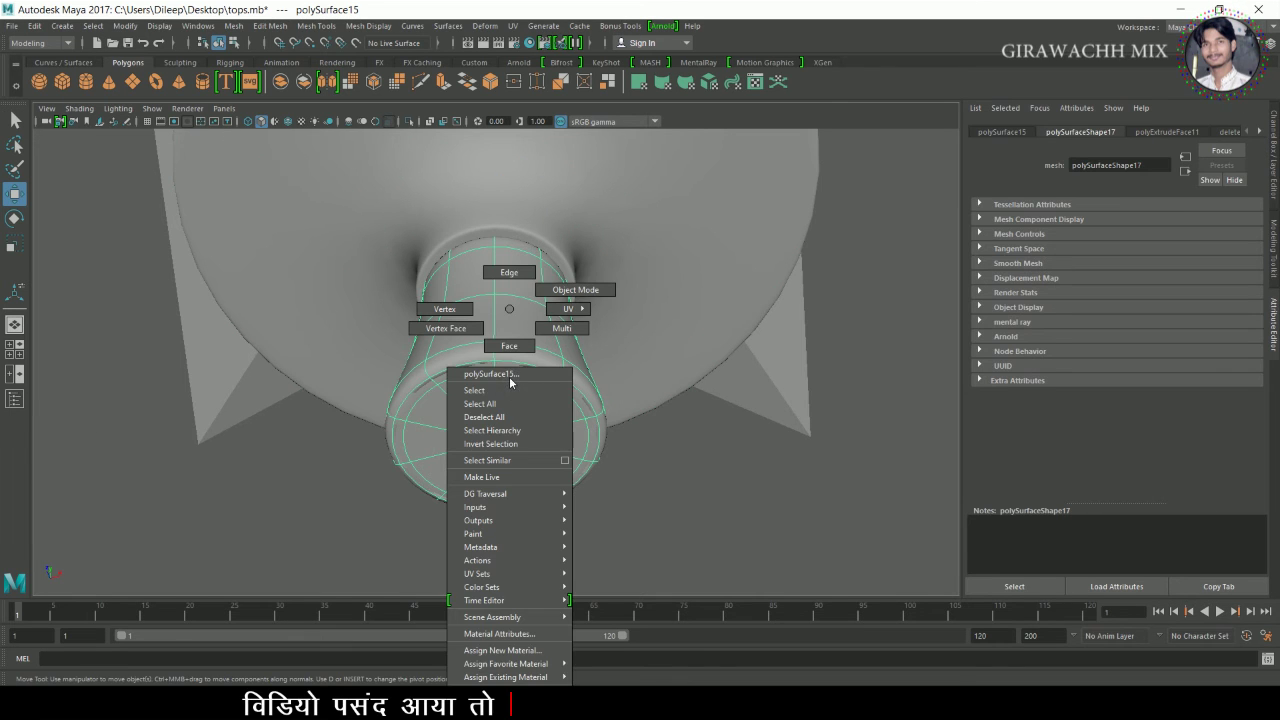
click(510, 362)
right_drag(468, 308, 493, 357)
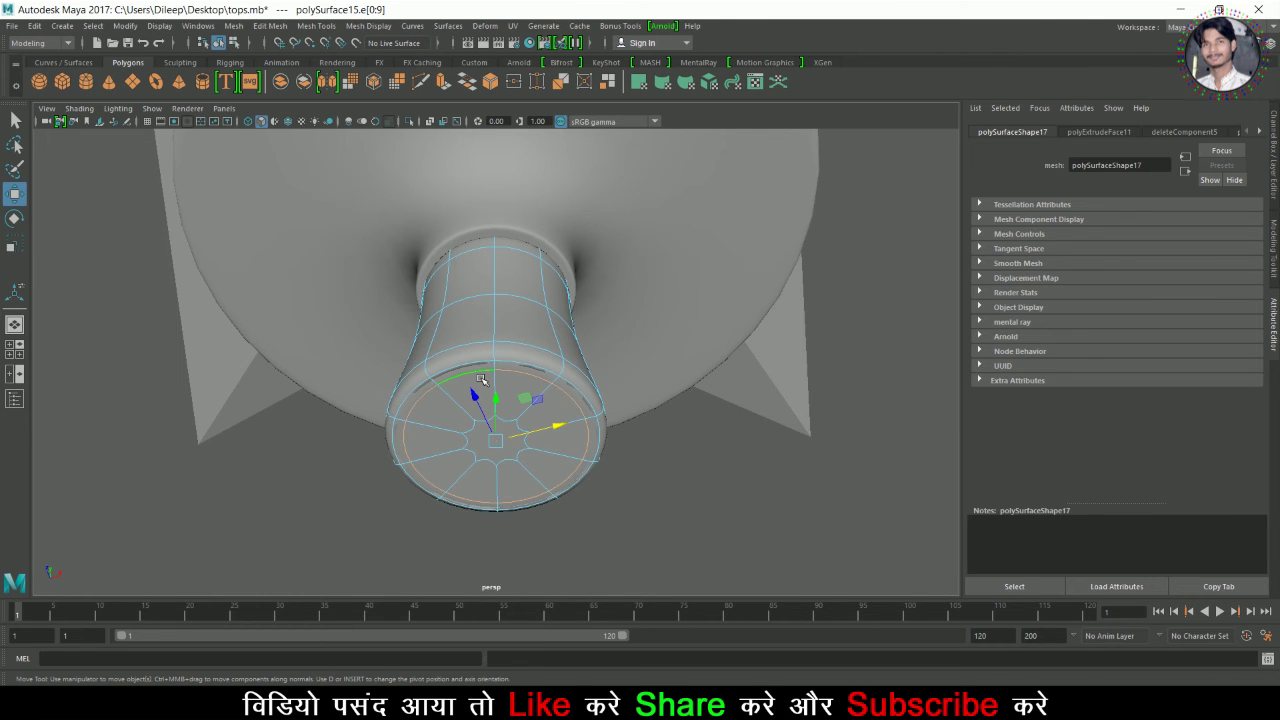
shift+right_drag(474, 369, 382, 396)
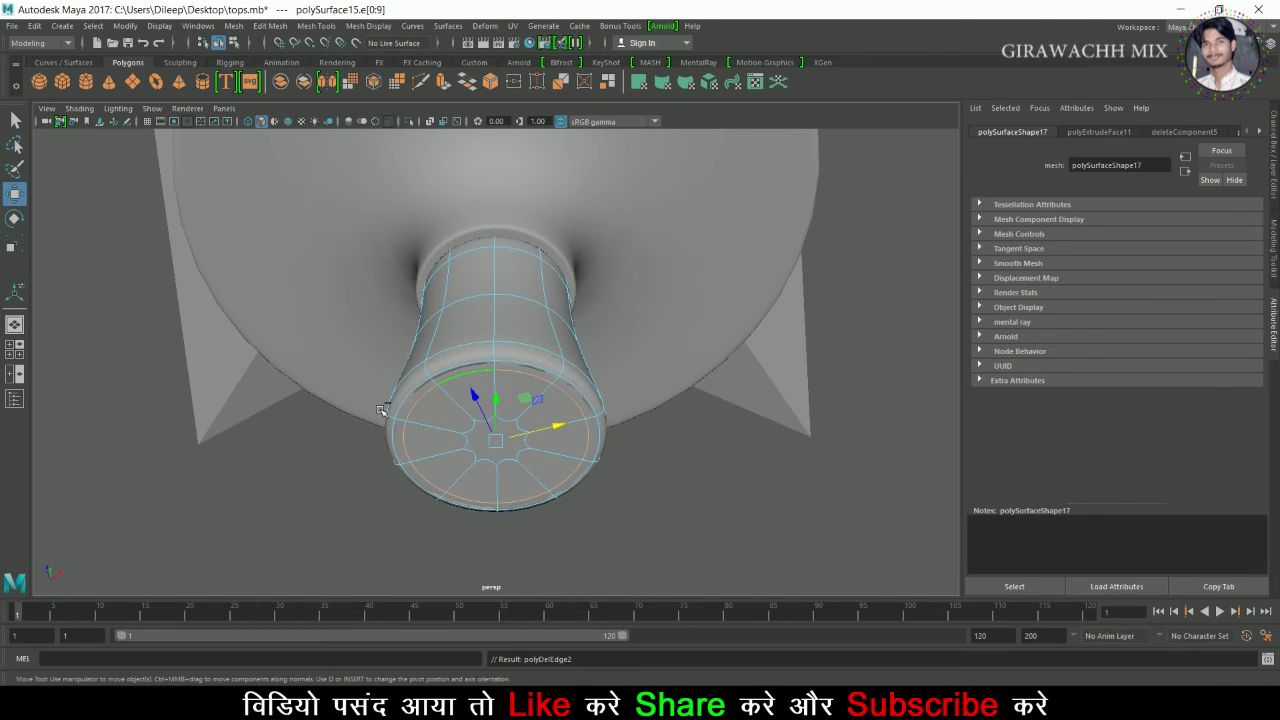
alt+drag(421, 429, 445, 411)
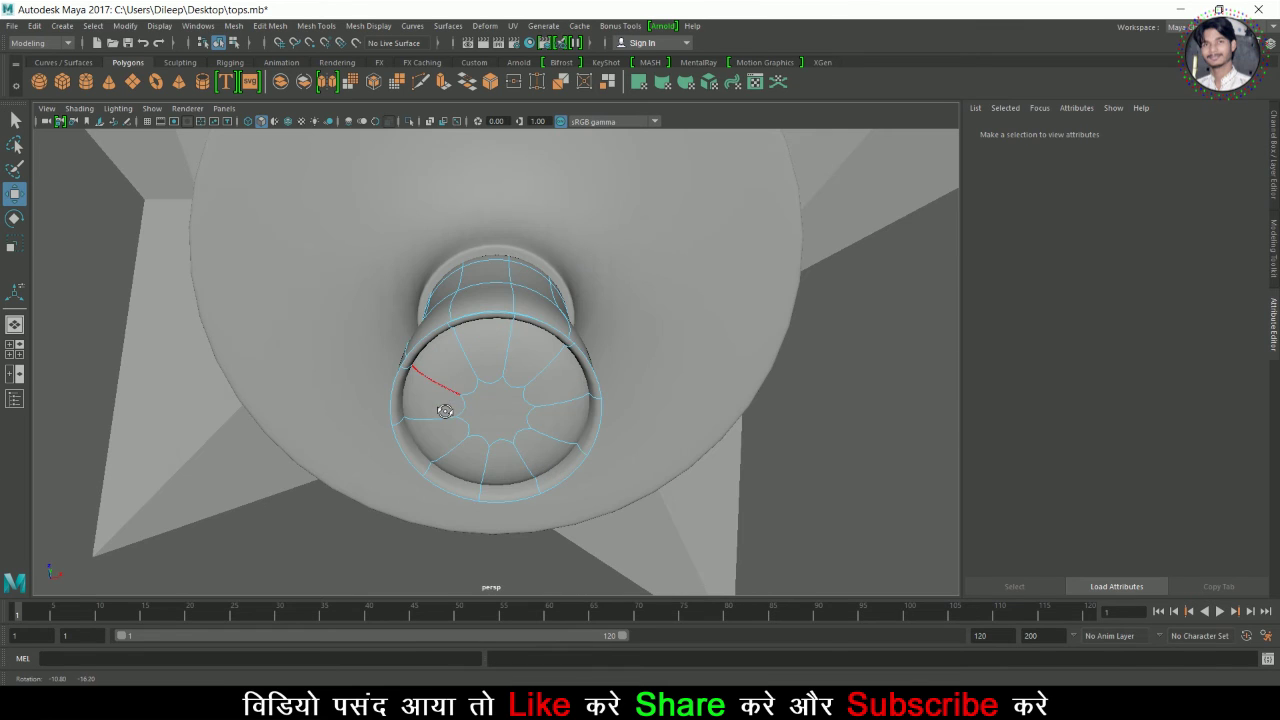
Check the sleeve's recessed lower end in object mode and reselect the sleeve.
right_drag(471, 390, 474, 353)
click(487, 367)
right_drag(495, 309, 578, 296)
click(771, 477)
alt+drag(590, 465, 532, 415)
click(532, 416)
Try deleting the edge loop just above the sleeve's bottom rim, and undo the deletion.
right_drag(532, 416, 358, 388)
click(530, 352)
alt+drag(458, 382, 468, 448)
click(460, 431)
shift+right_drag(459, 429, 459, 430)
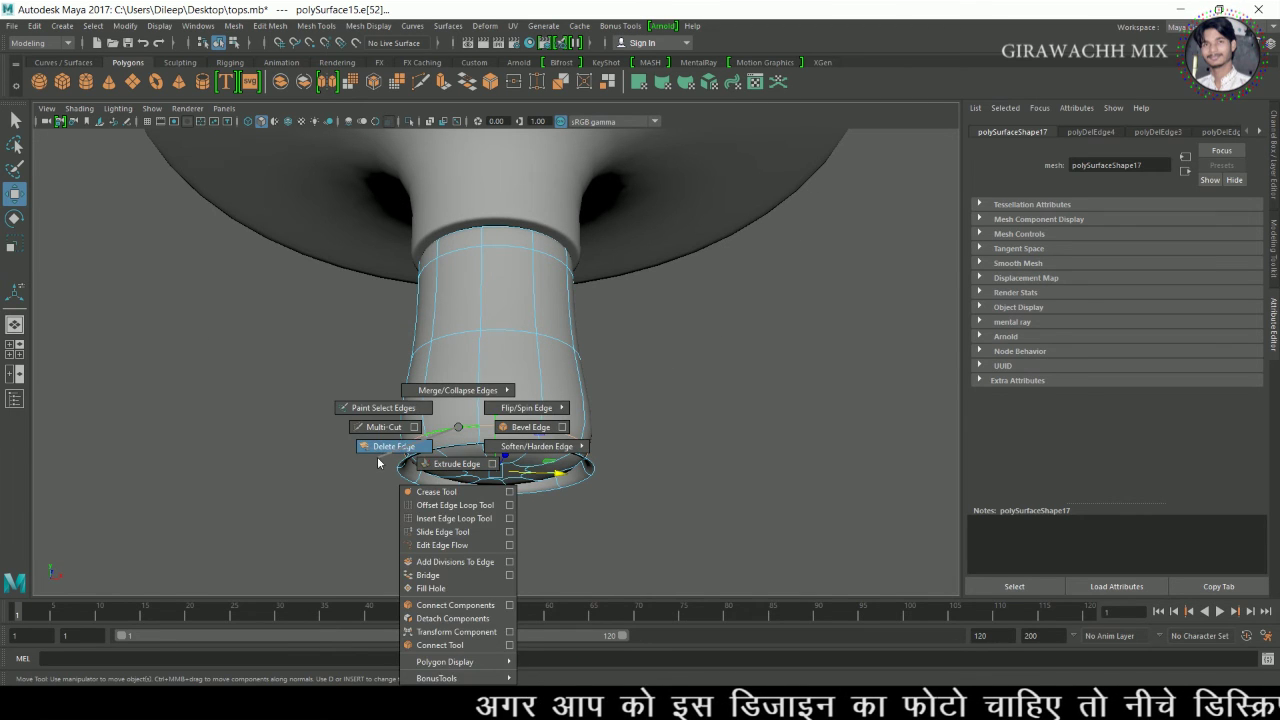
shift+right_drag(378, 462, 387, 469)
key(ctrl+z)
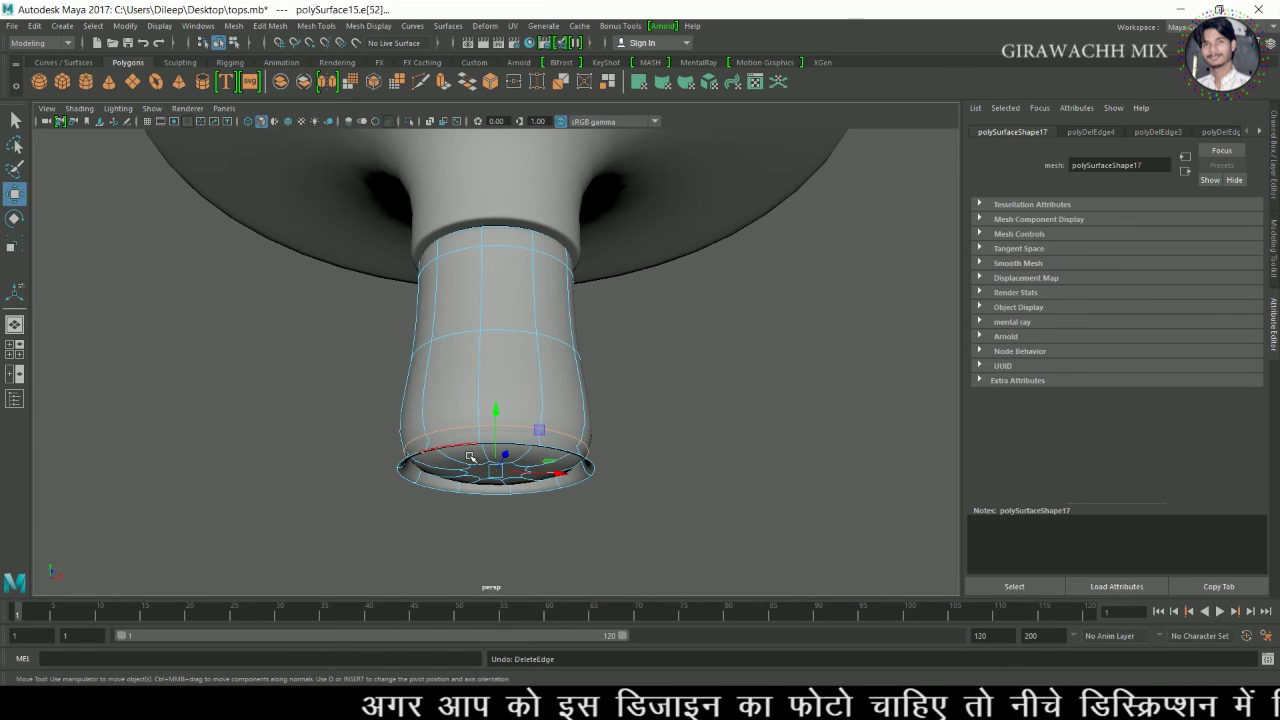
Try scaling the face at the centre of the sleeve's recessed bottom.
drag(510, 426, 518, 426)
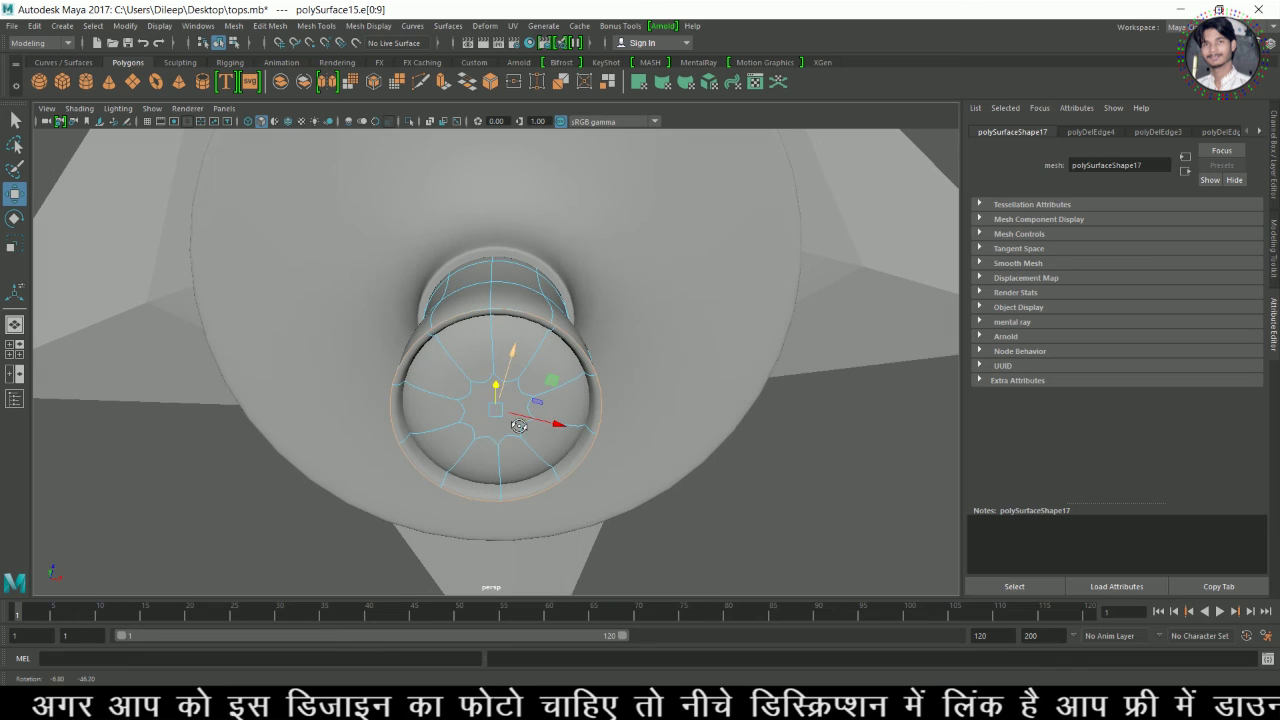
right_drag(480, 309, 484, 417)
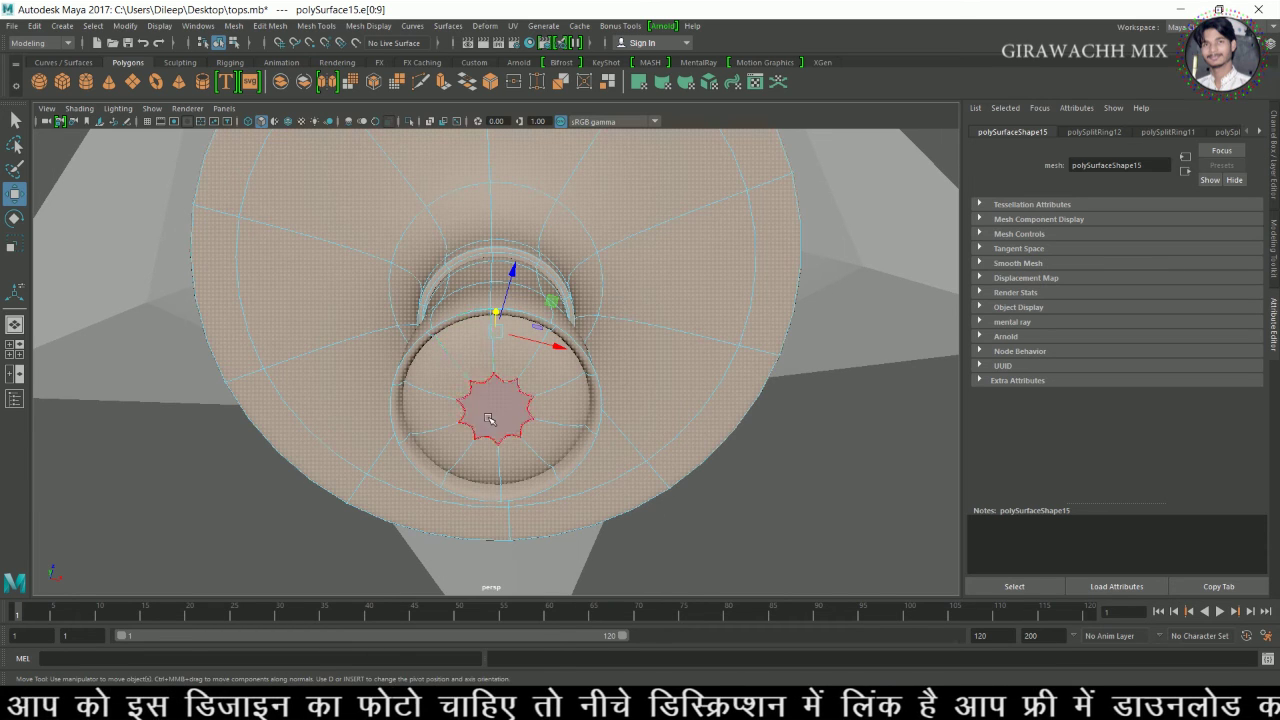
click(488, 419)
key(r)
drag(497, 412, 541, 309)
Return to object mode, clear the selection, and examine the whole earring from below and from the side.
right_drag(541, 309, 596, 391)
right_drag(590, 289, 590, 289)
click(700, 397)
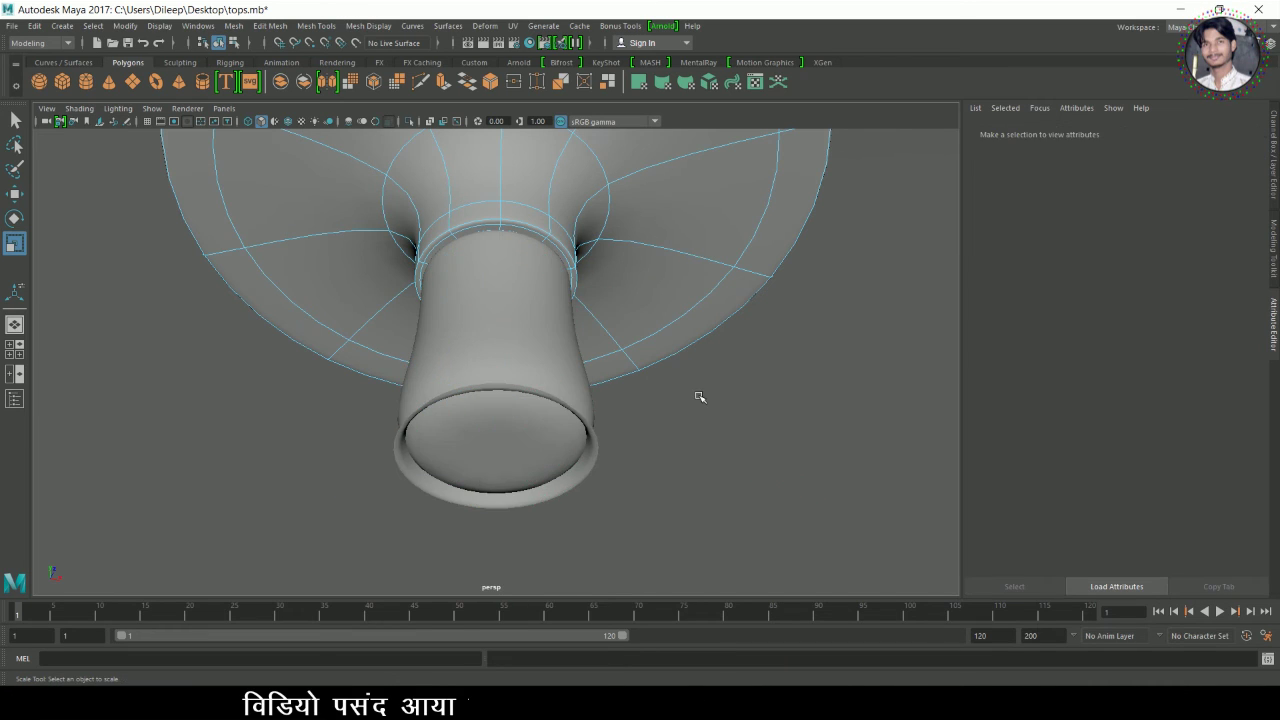
scroll(704, 448, down, 10)
alt+drag(646, 437, 578, 436)
right_drag(508, 341, 632, 268)
click(612, 341)
alt+drag(615, 344, 567, 348)
alt+drag(590, 416, 303, 410)
alt+drag(313, 437, 322, 438)
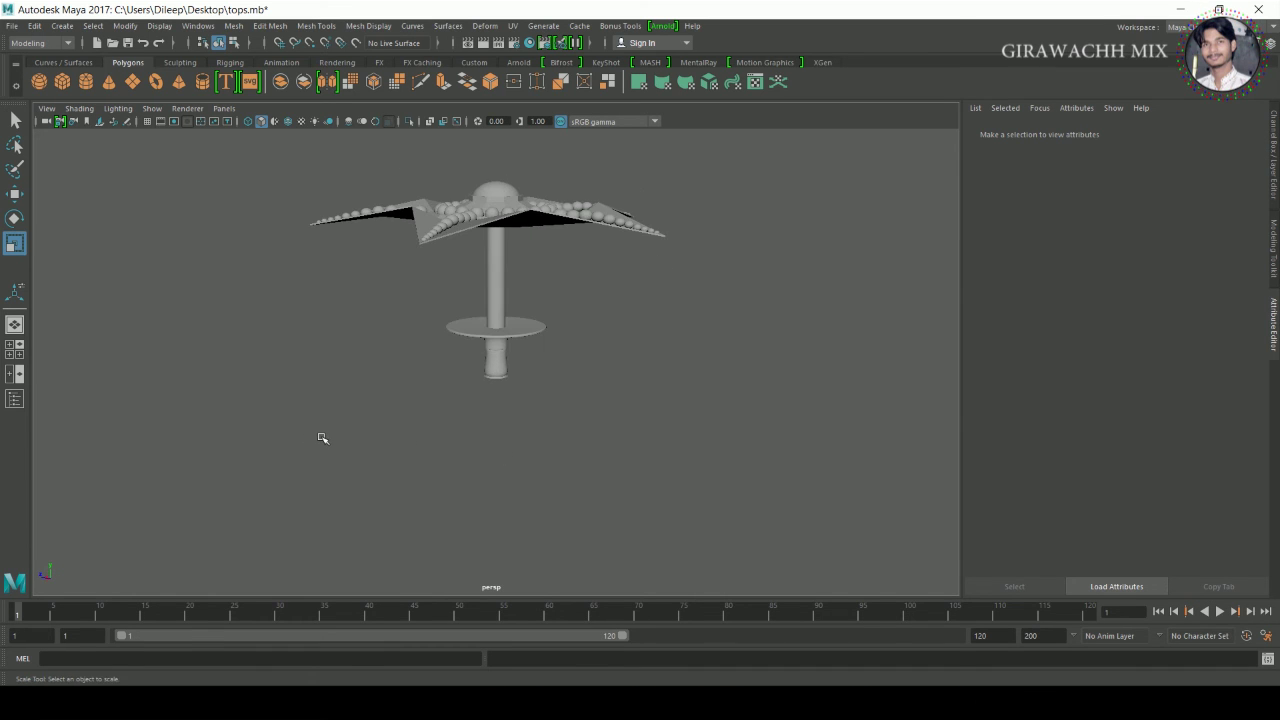
In the front view, select the vertices of the backing's disc and raise them to lengthen its collar, then return to object mode in perspective.
click(478, 334)
key(space)
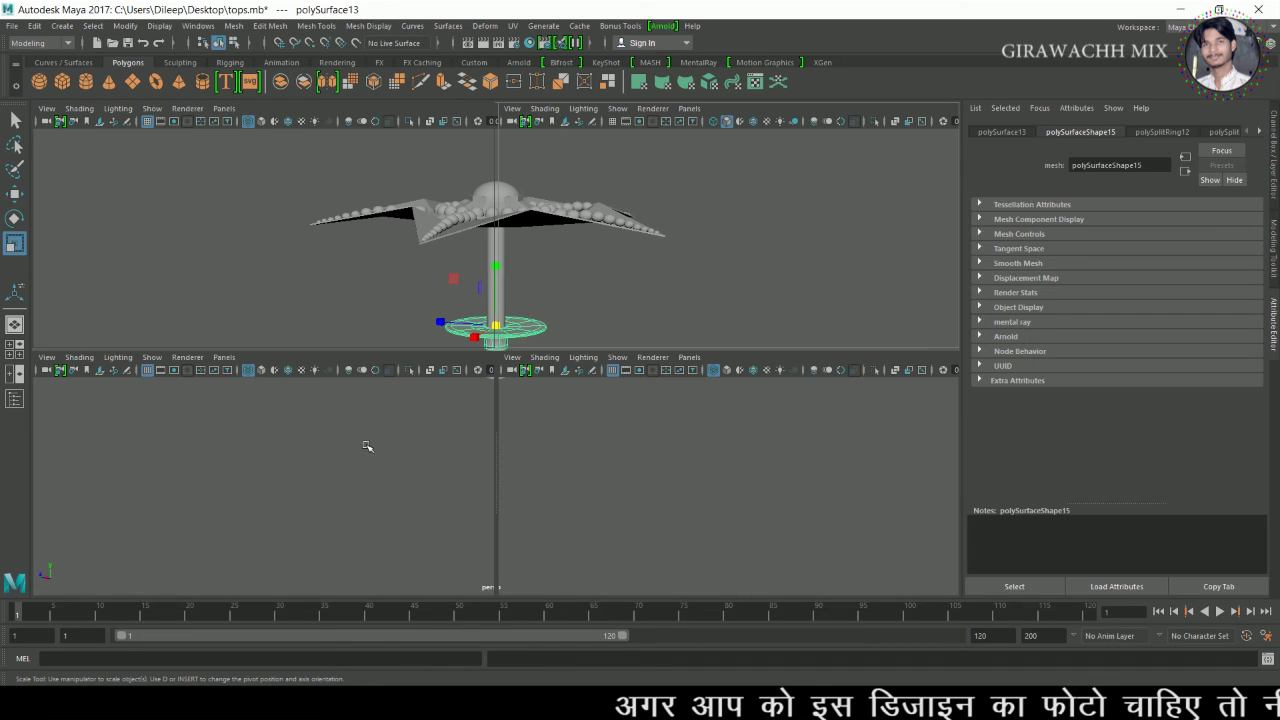
key(space)
key(f)
scroll(453, 440, up, 3)
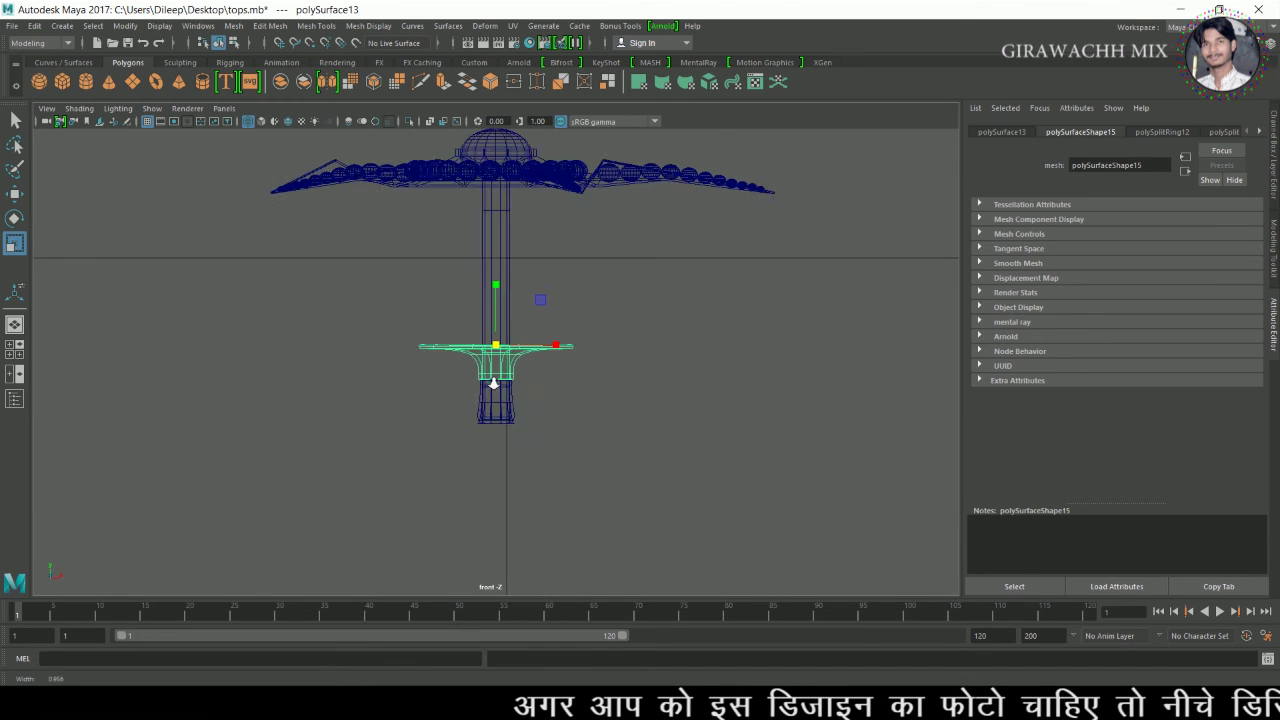
right_drag(482, 335, 340, 305)
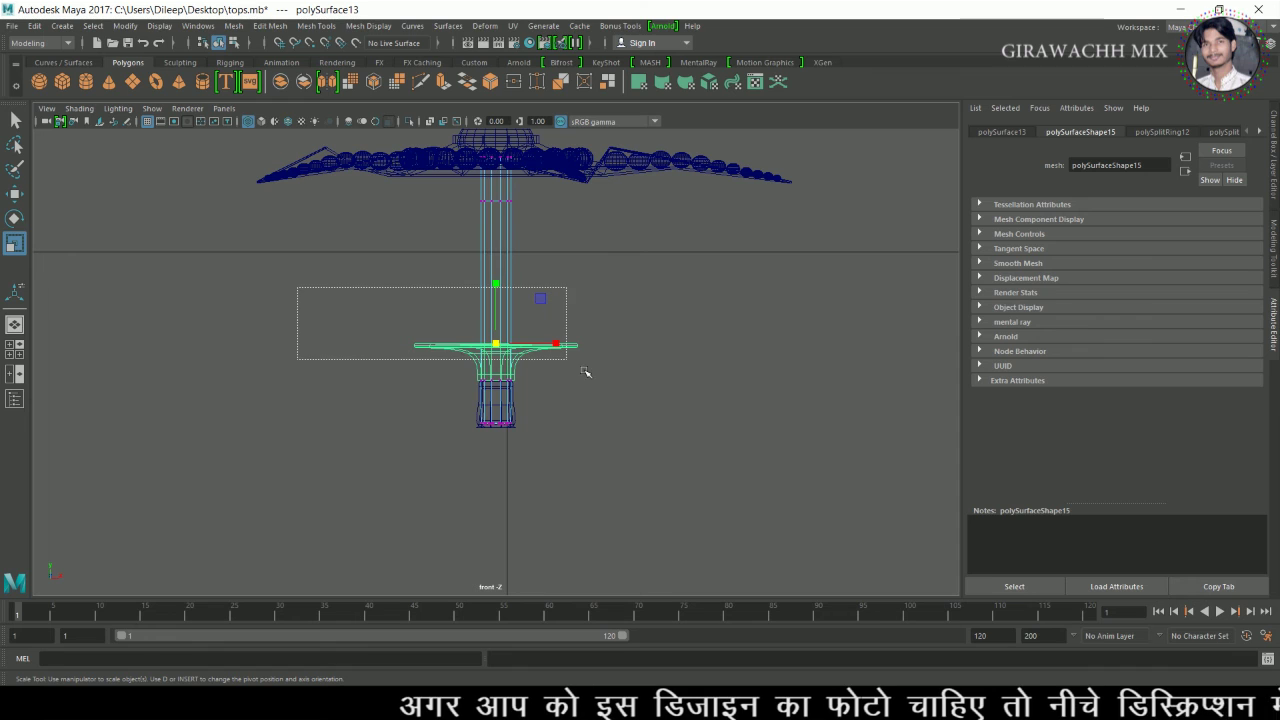
right_drag(506, 289, 582, 262)
right_drag(463, 308, 335, 305)
drag(287, 279, 661, 370)
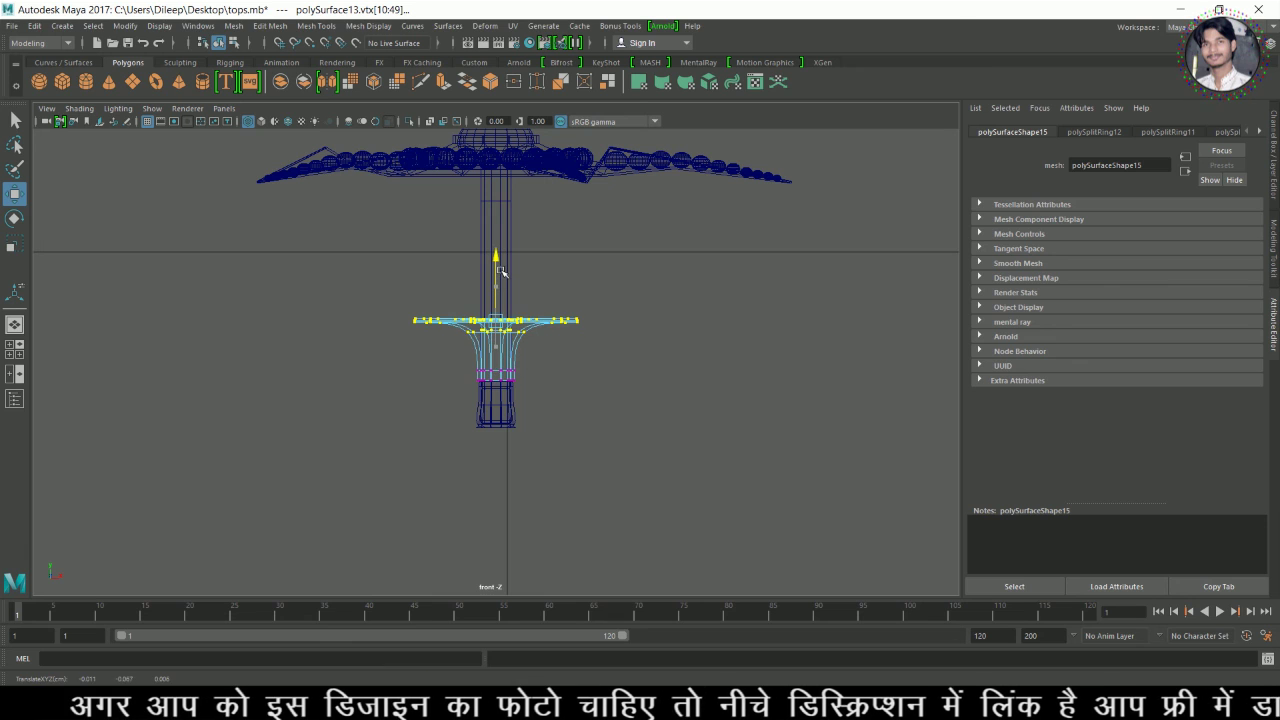
key(space)
key(space)
alt+drag(629, 371, 632, 308)
alt+drag(508, 373, 614, 286)
click(612, 288)
Frame the sleeve and scale its top two rows of vertices outward uniformly by about 1.1.
scroll(580, 374, up, 3)
alt+drag(580, 374, 520, 395)
click(520, 384)
key(f)
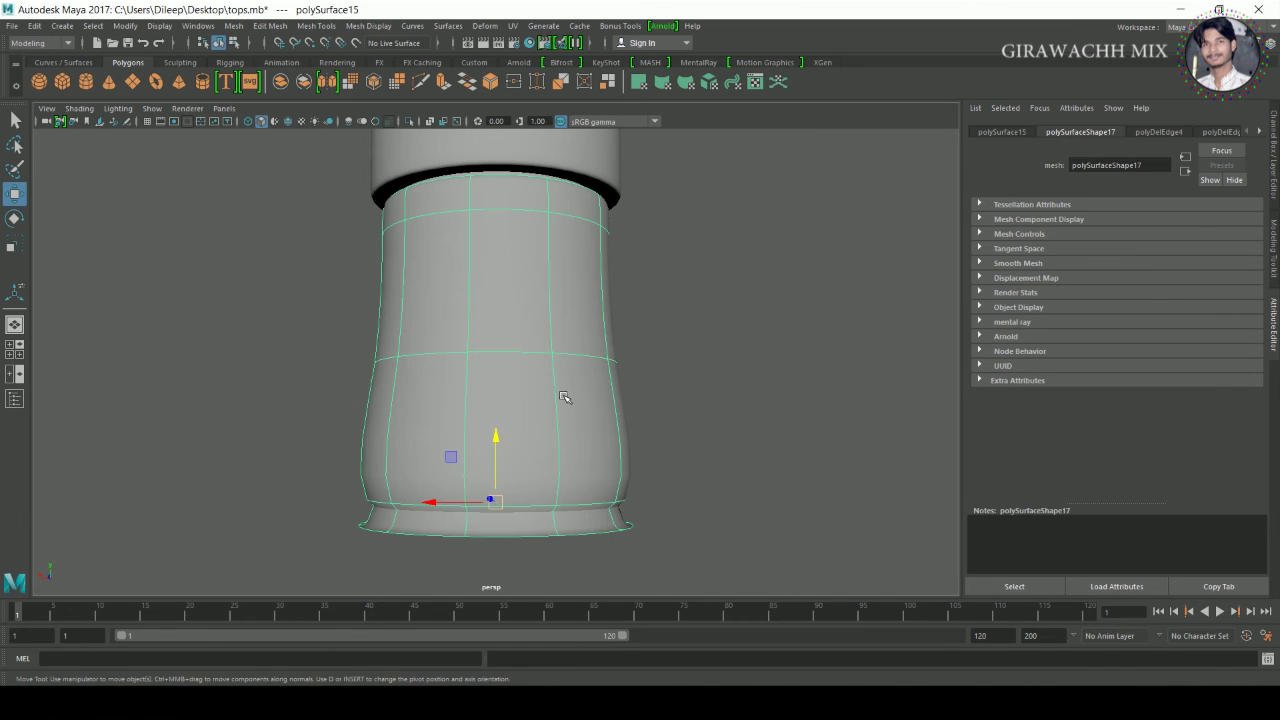
click(743, 371)
alt+drag(743, 371, 589, 361)
click(571, 349)
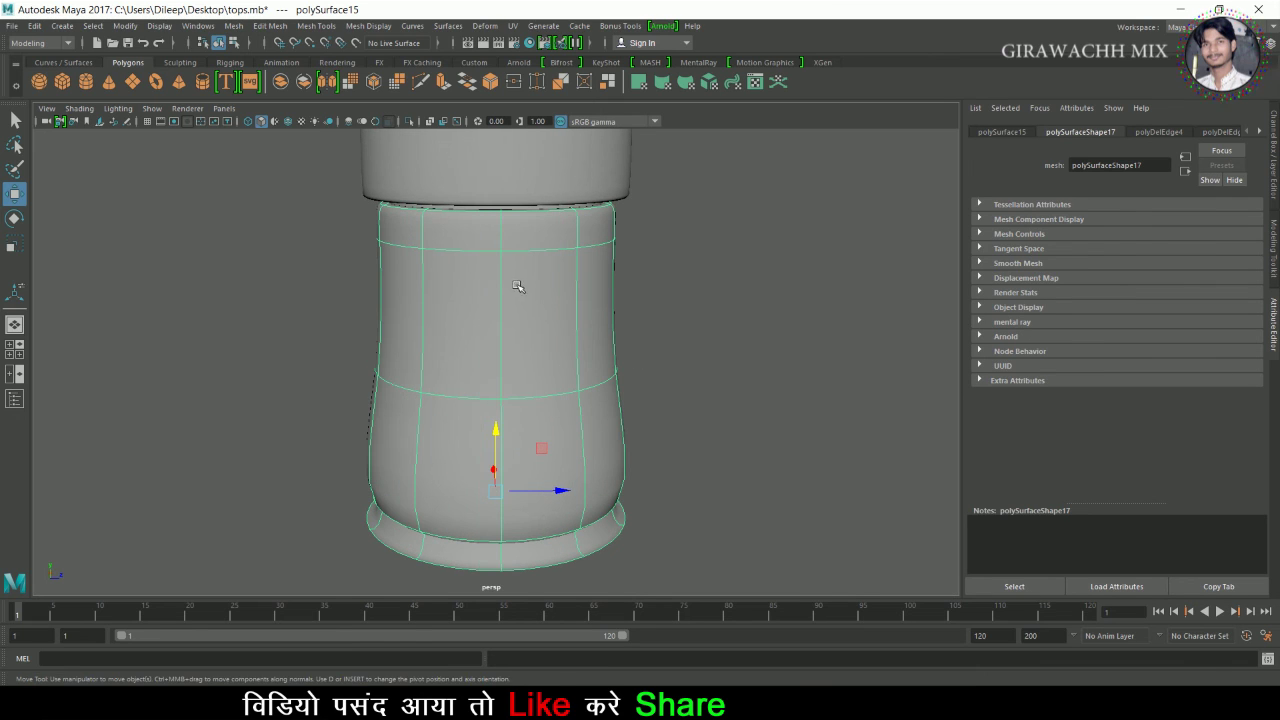
alt+drag(517, 287, 600, 300)
right_click(523, 246)
click(465, 248)
drag(263, 137, 710, 288)
drag(504, 213, 512, 215)
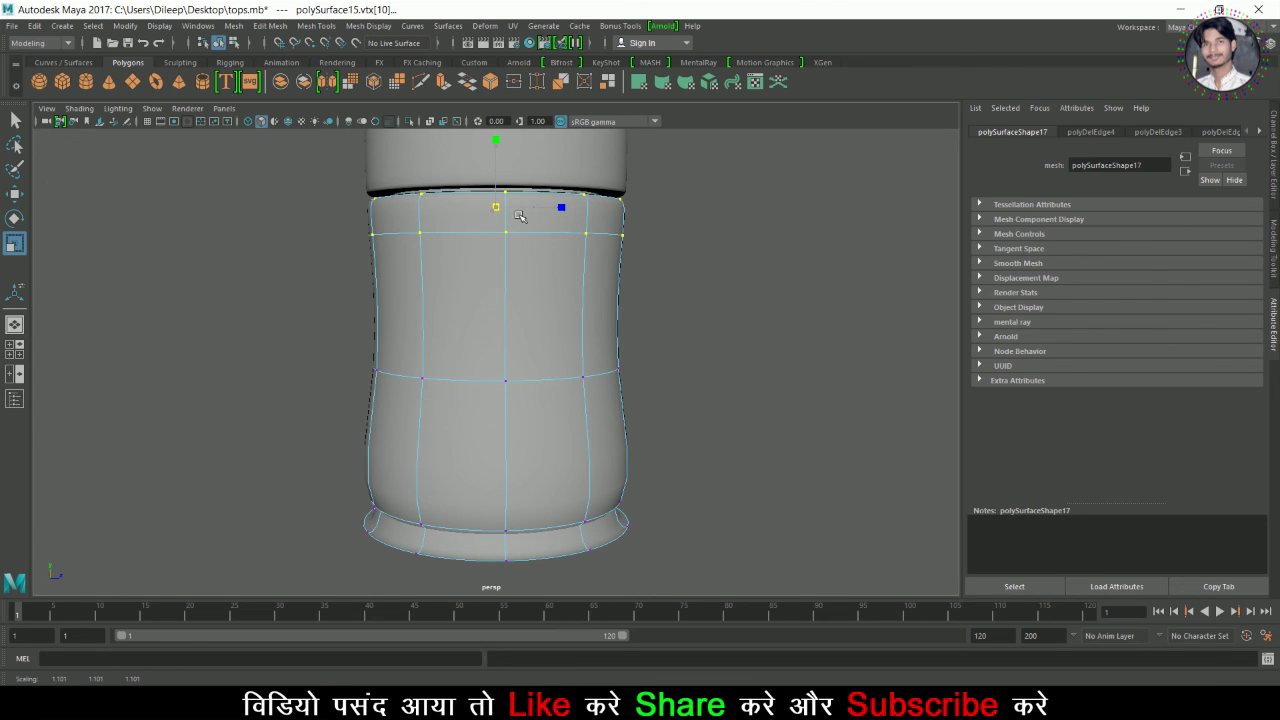
Scale the edge loop around the sleeve's middle inward to narrow its waist, and return to object mode.
alt+drag(520, 216, 660, 354)
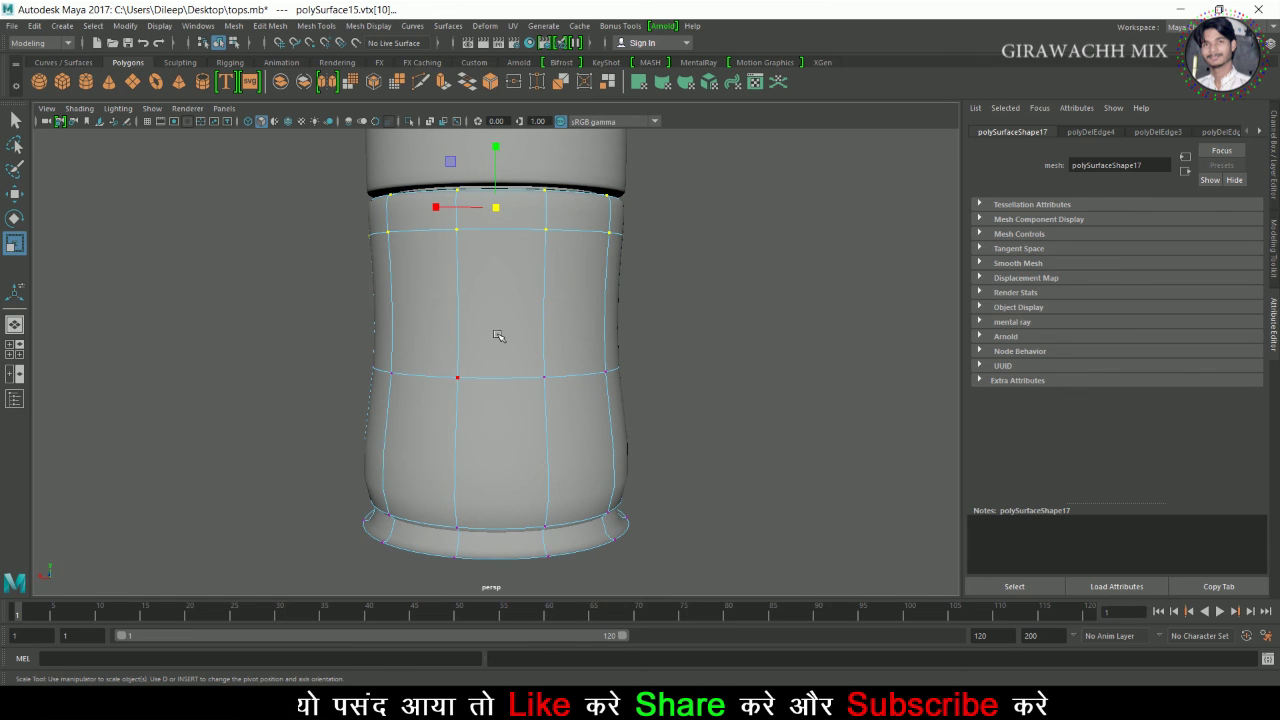
right_drag(489, 308, 489, 268)
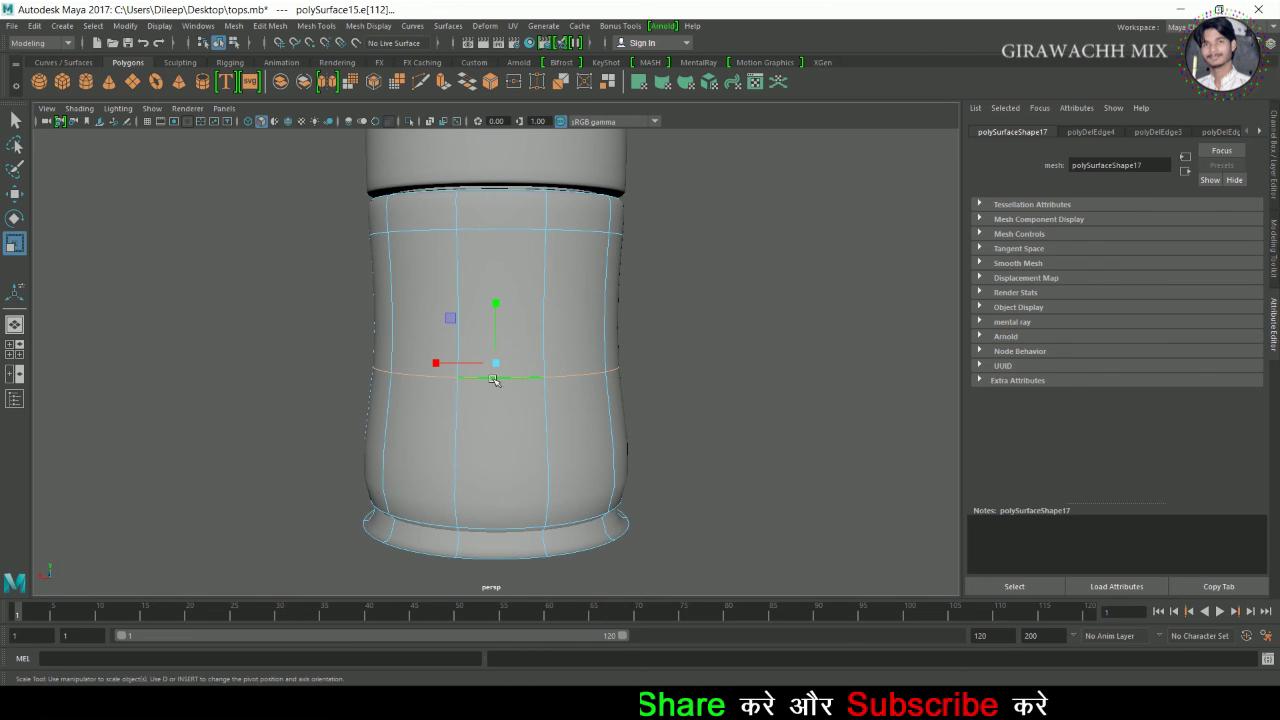
mouse_move(494, 372)
mouse_down()
mouse_move(452, 368)
mouse_move(469, 373)
mouse_up()
right_drag(517, 308, 584, 289)
click(680, 306)
Check the proportions of the reshaped sleeve and backing against the post and star.
scroll(680, 306, down, 8)
alt+drag(664, 343, 641, 292)
scroll(641, 300, up, 3)
mouse_move(645, 370)
alt+mouse_down()
mouse_move(643, 411)
mouse_move(566, 423)
mouse_move(671, 386)
mouse_move(488, 400)
mouse_move(557, 423)
mouse_move(655, 373)
alt+mouse_up()
scroll(566, 423, up, 5)
scroll(480, 394, down, 5)
scroll(556, 400, up, 4)
Insert an edge loop around the backing's collar just below the disc, and restore the smooth preview.
click(508, 324)
scroll(527, 362, up, 3)
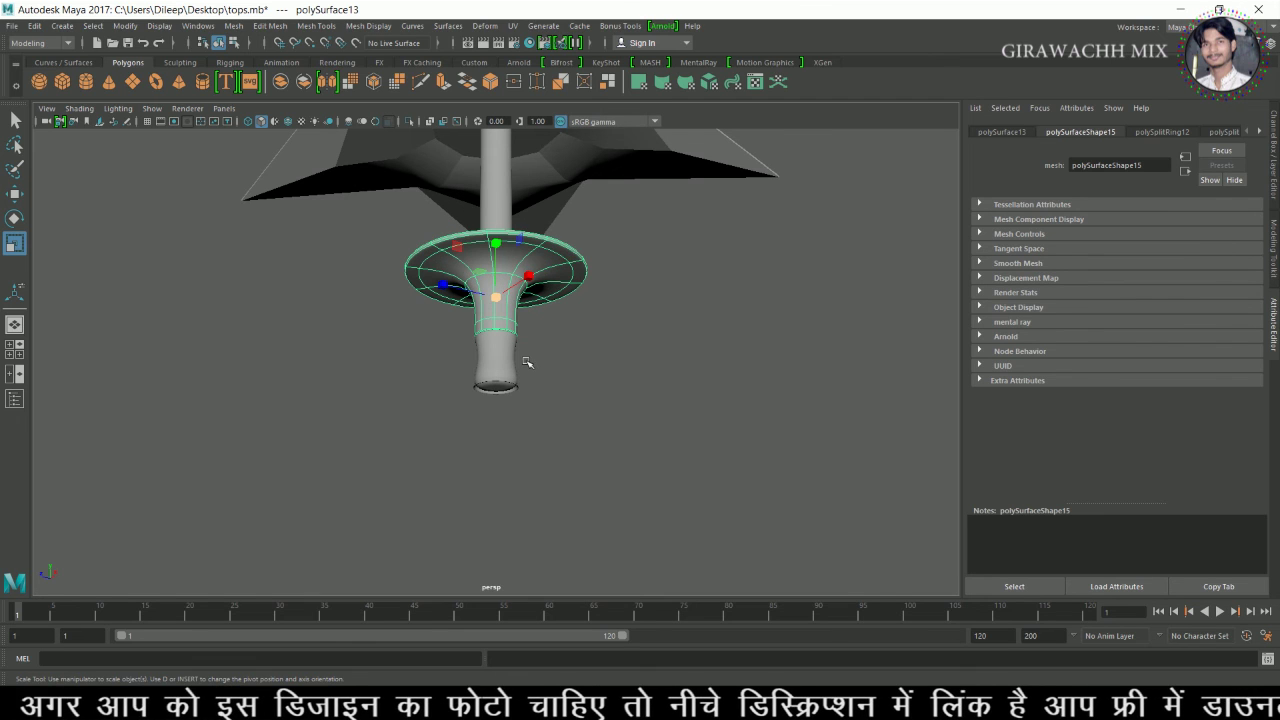
scroll(456, 392, up, 5)
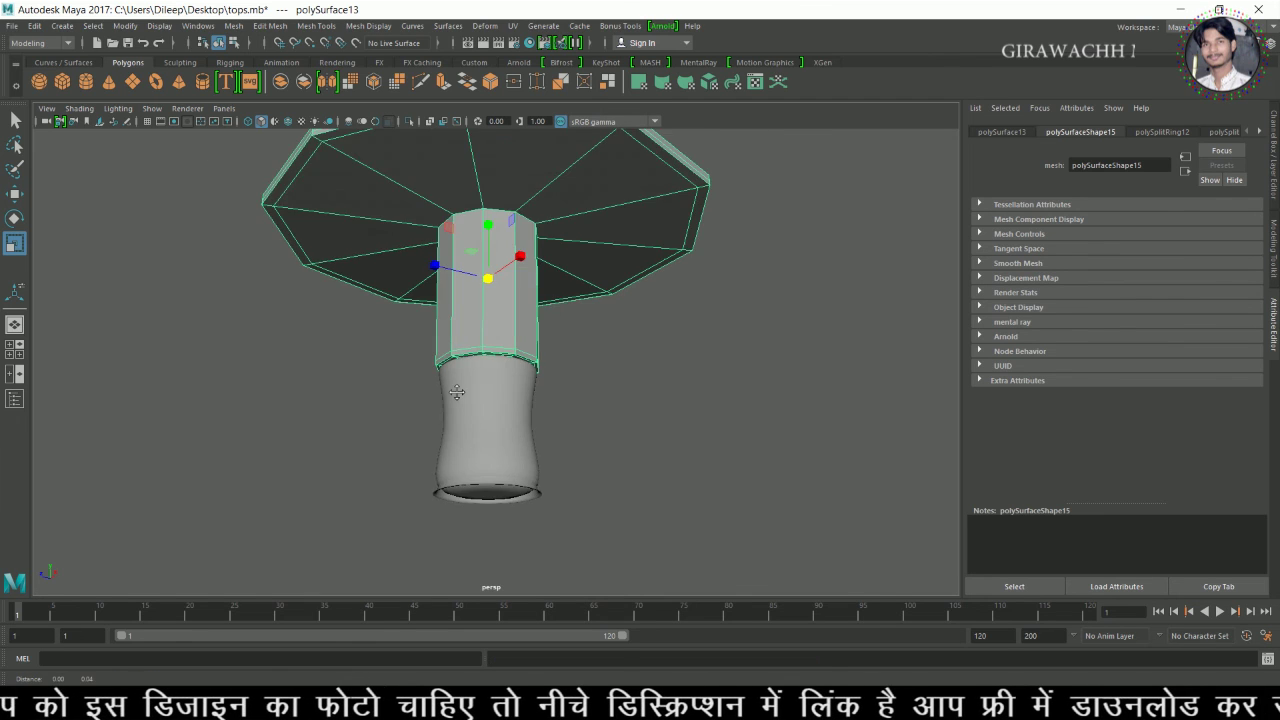
alt+middle_drag(456, 392, 457, 406)
shift+right_drag(472, 389, 414, 385)
drag(482, 410, 485, 409)
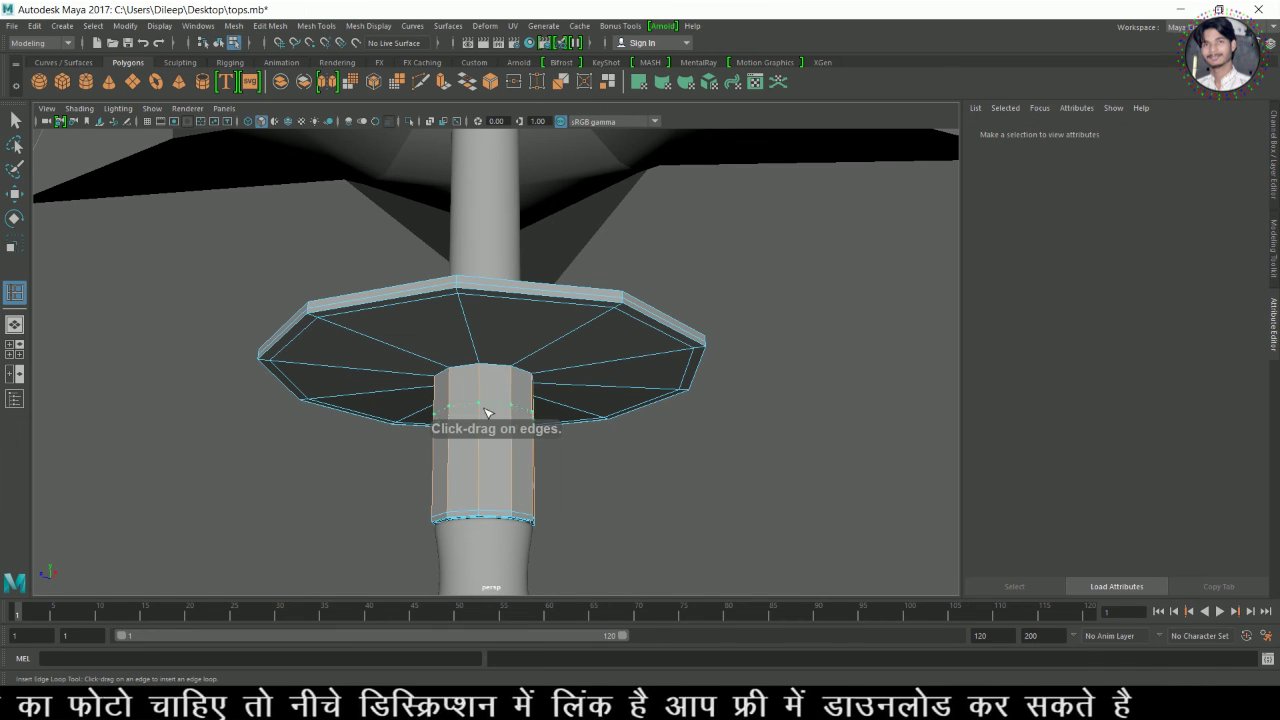
key(3)
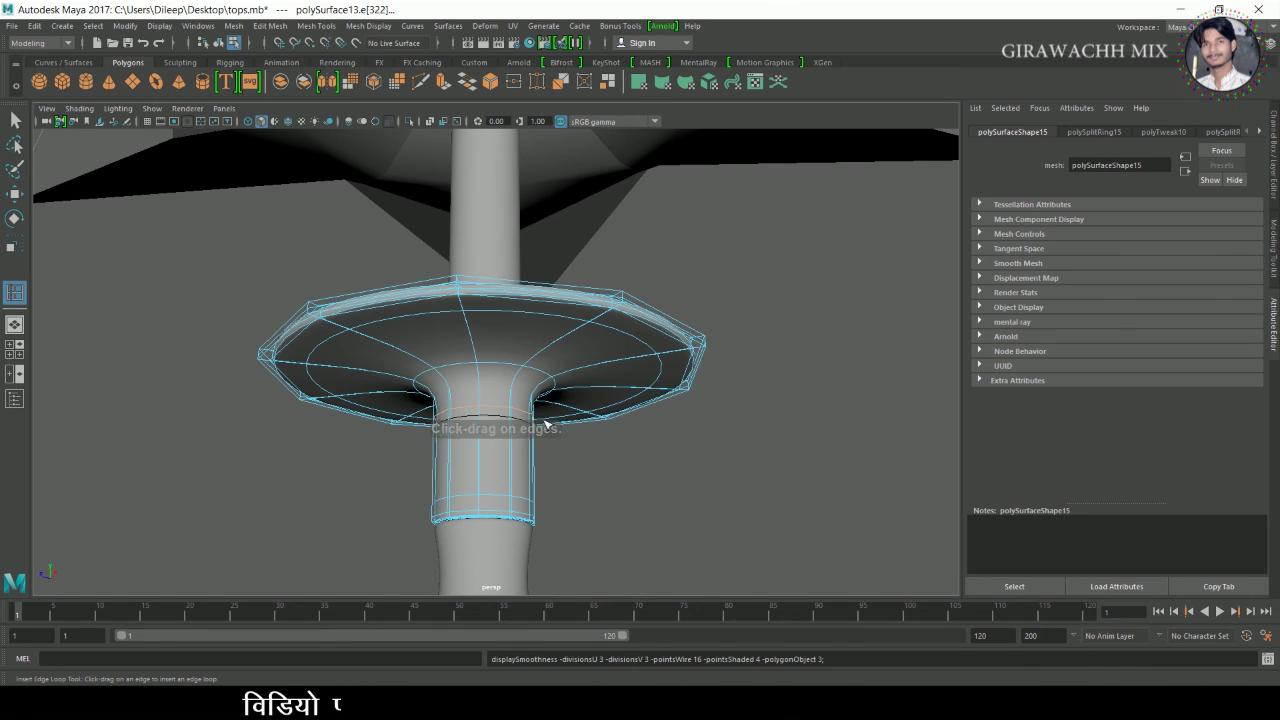
key(1)
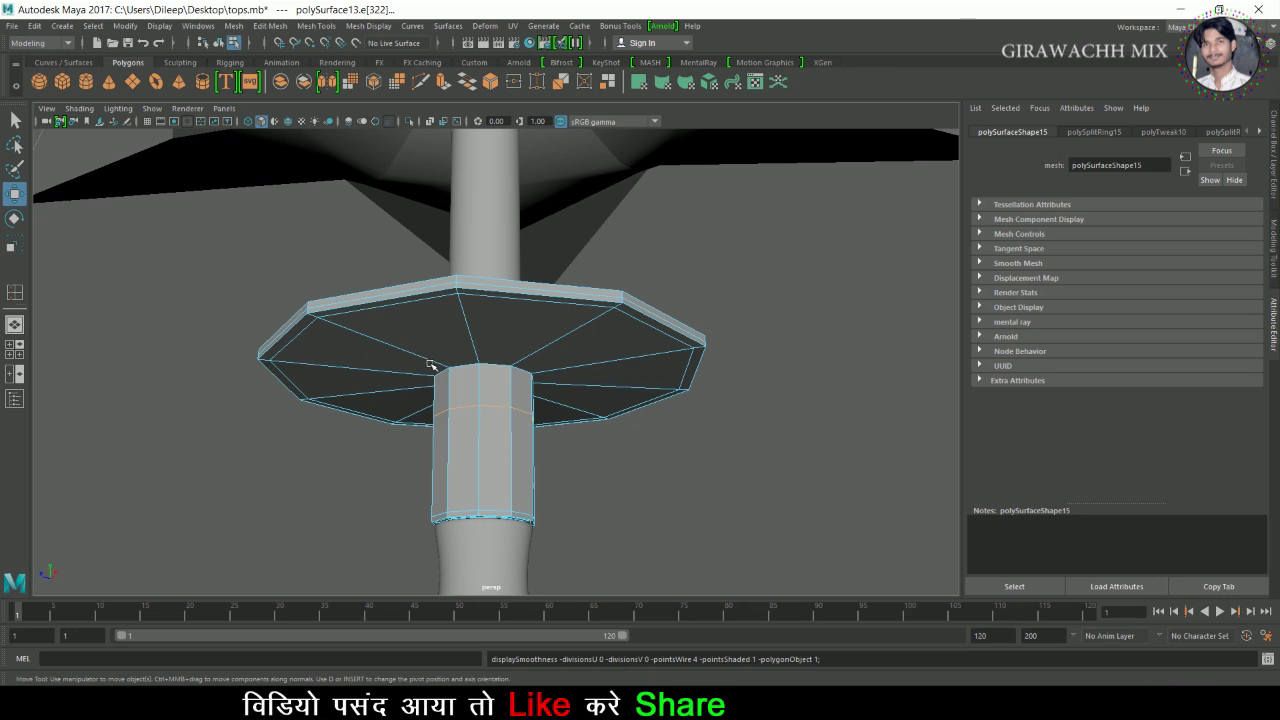
key(3)
right_drag(431, 309, 495, 289)
click(693, 297)
Select the inner edge loop around the post on the backing disc's upper face.
scroll(691, 311, down, 6)
alt+drag(690, 311, 624, 423)
scroll(537, 406, up, 3)
scroll(640, 446, up, 4)
click(632, 418)
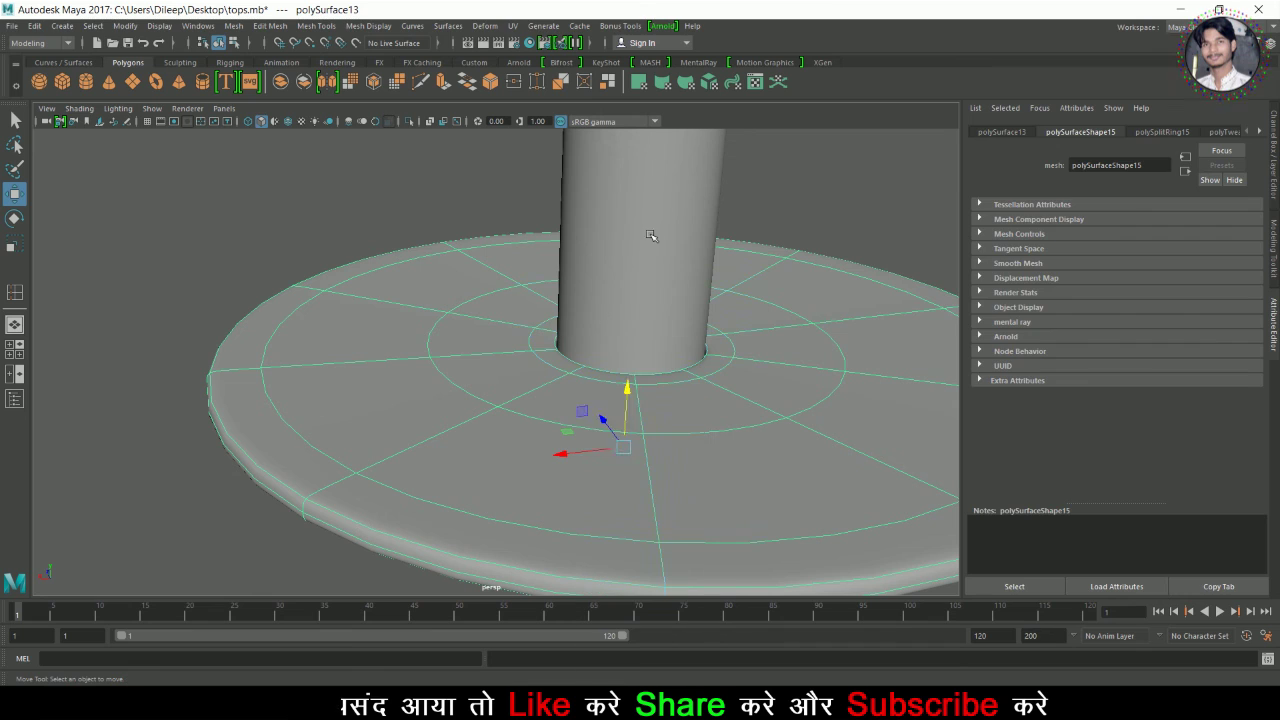
click(650, 379)
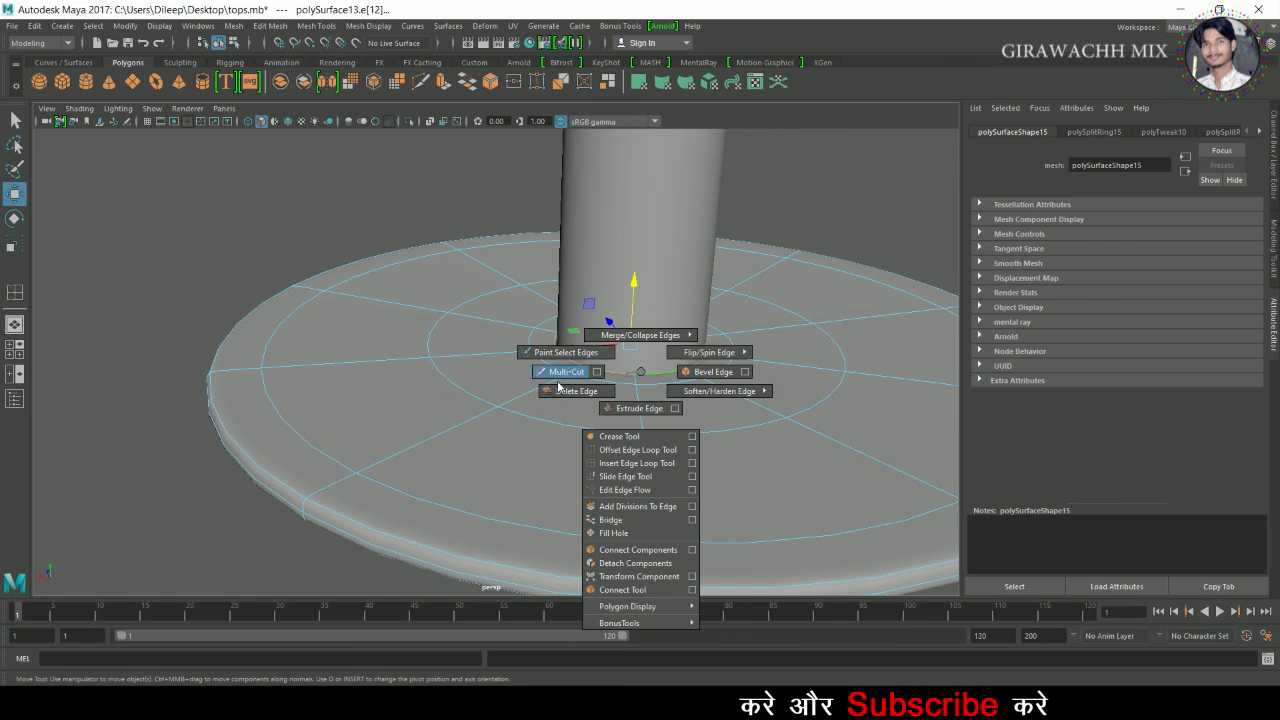